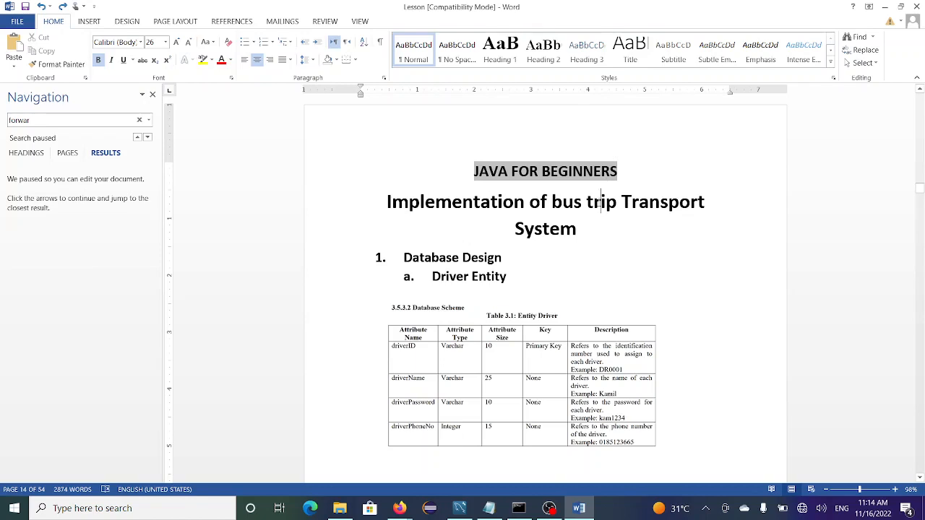
Step: Capitalize "Trip" and "Bus" in the document title and put "Bus Trip Transport System" on its own line
key(XF86AudioRaiseVolume)
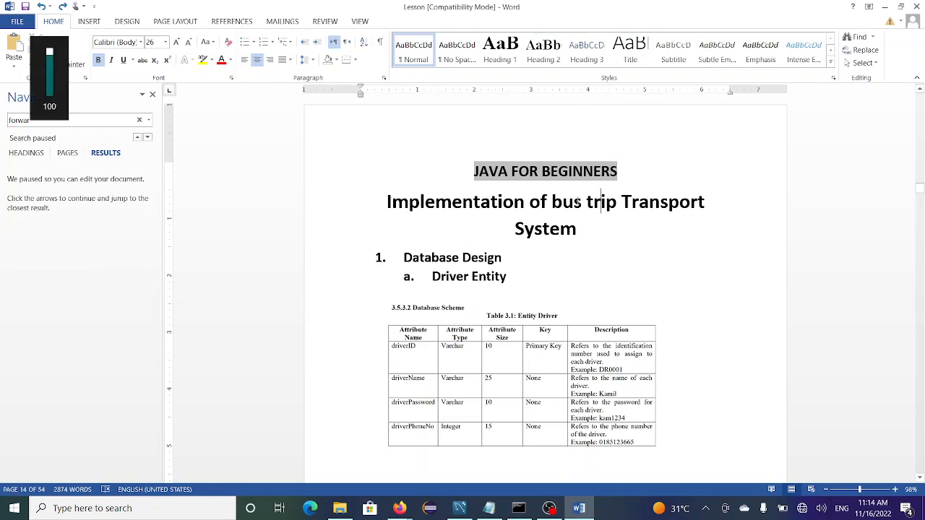
key(shift+F3)
click(560, 202)
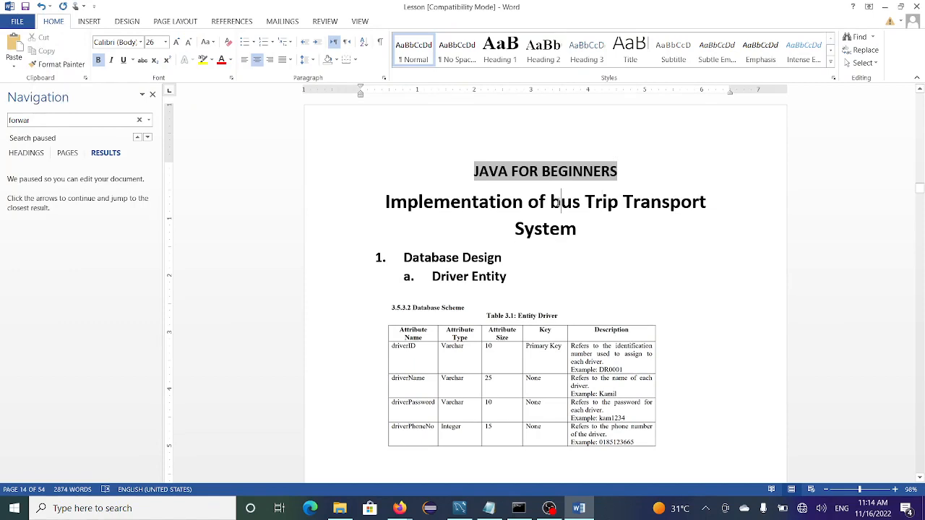
key(shift+F3)
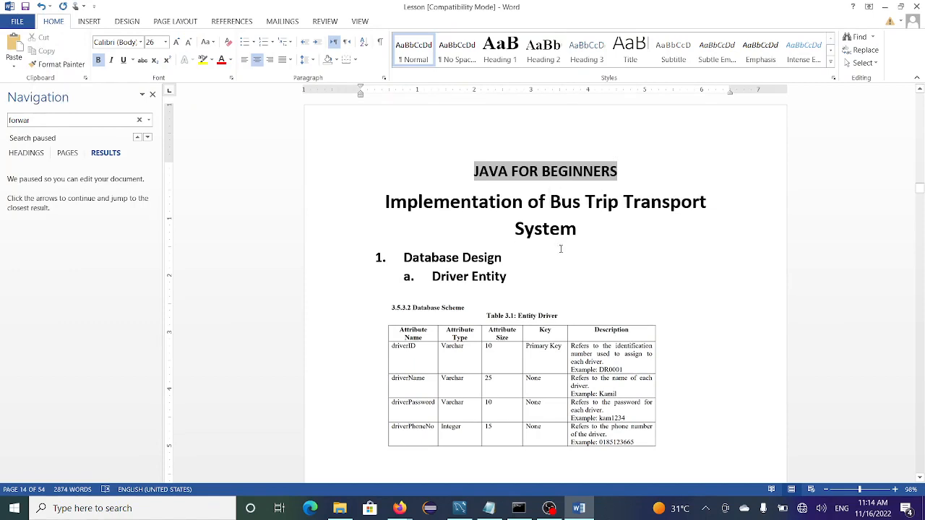
key(Return)
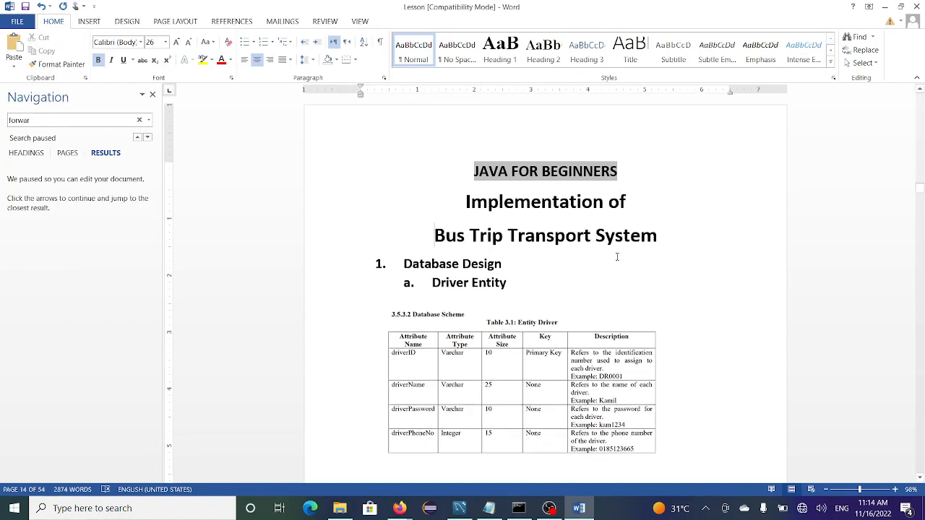
Step: Change the font of the title line "Bus Trip Transport System" to Arial Narrow
double_click(585, 236)
click(585, 236)
drag(426, 235, 668, 238)
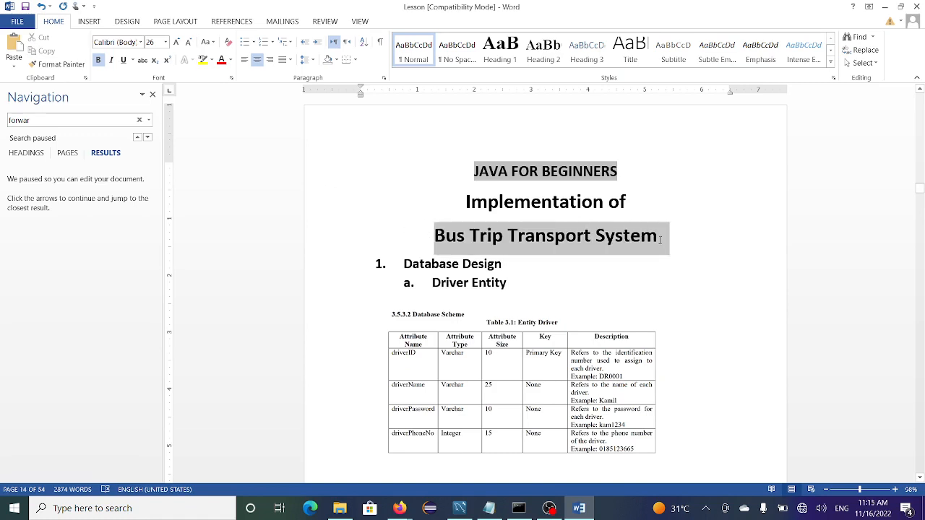
click(141, 43)
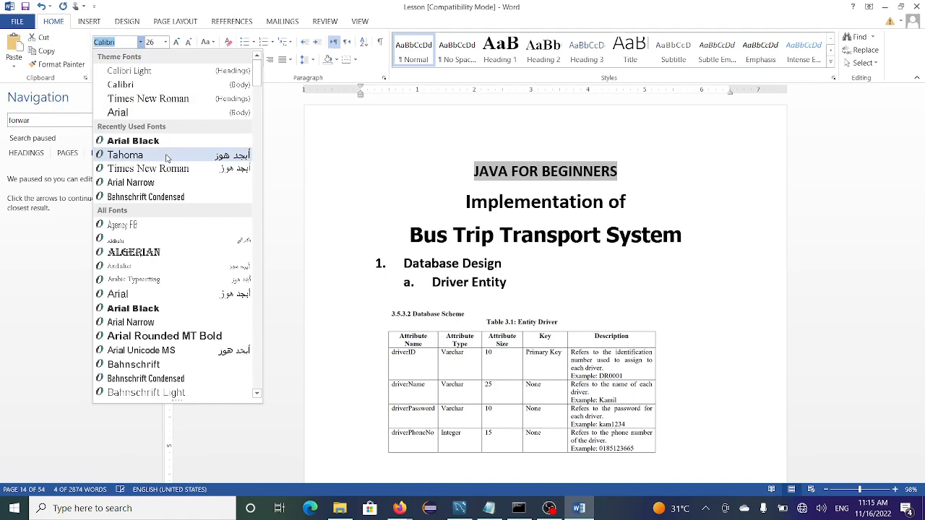
click(167, 182)
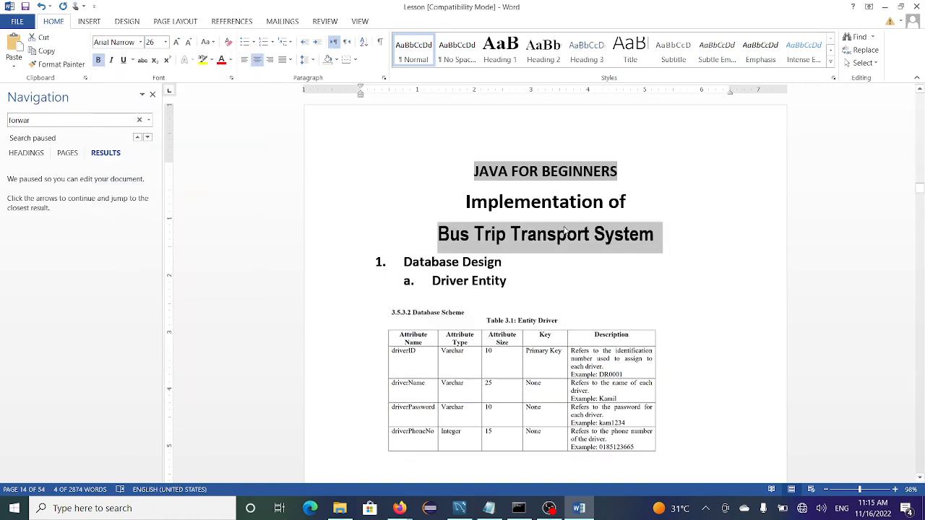
click(557, 235)
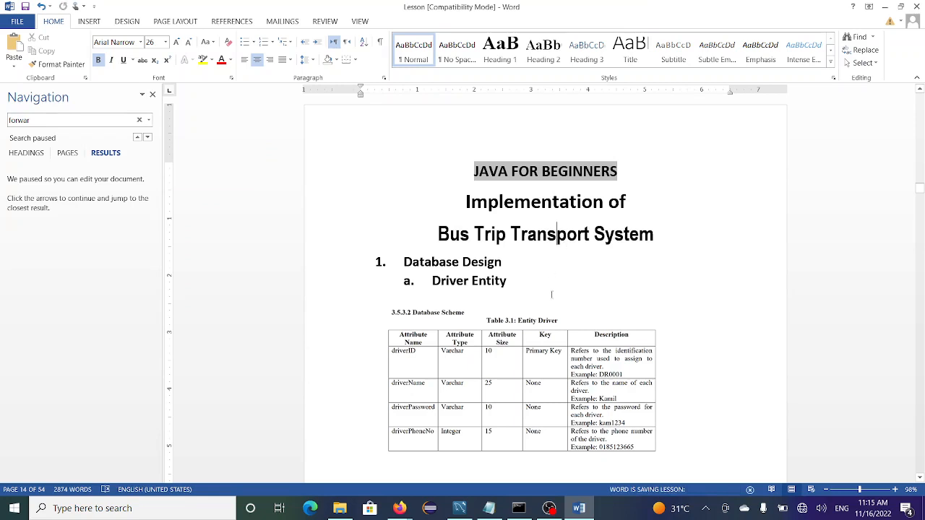
Step: Enlarge the Driver entity table picture proportionally toward the right page margin and save the document
scroll(530, 323, down, 1)
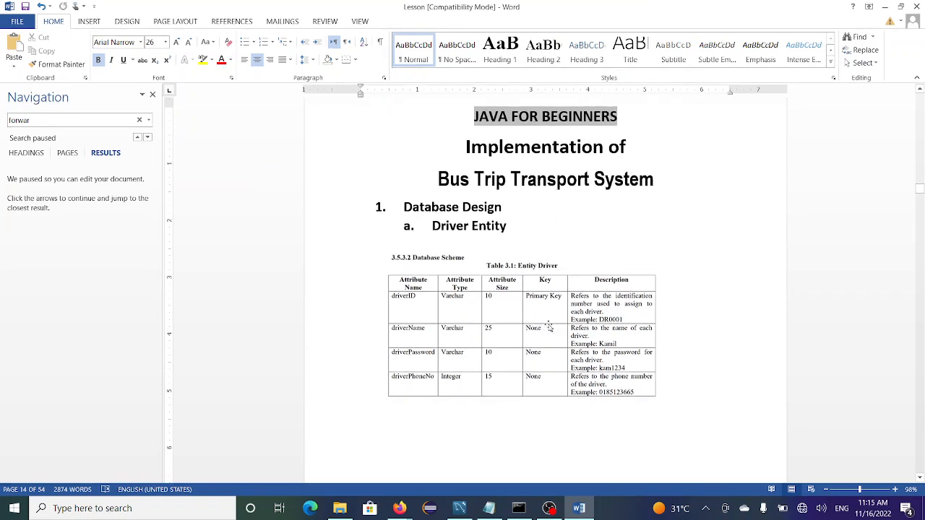
click(636, 370)
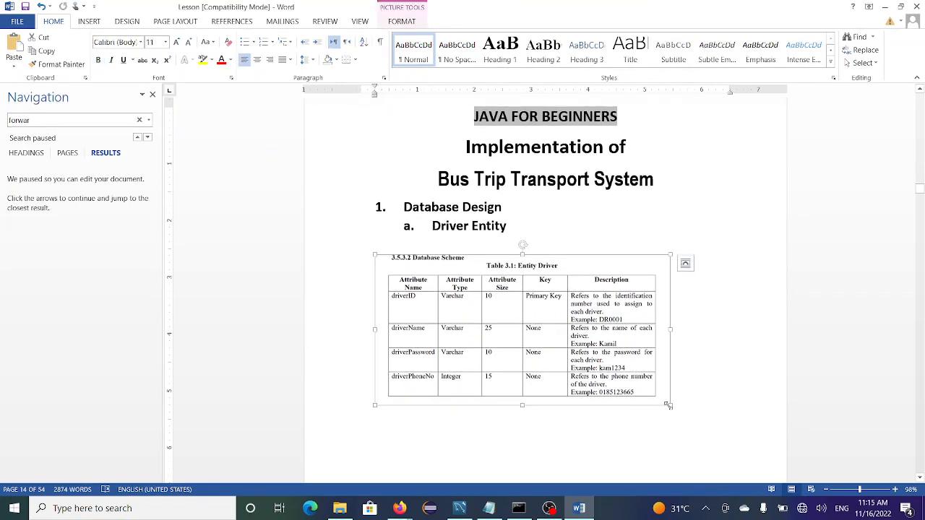
drag(667, 405, 706, 424)
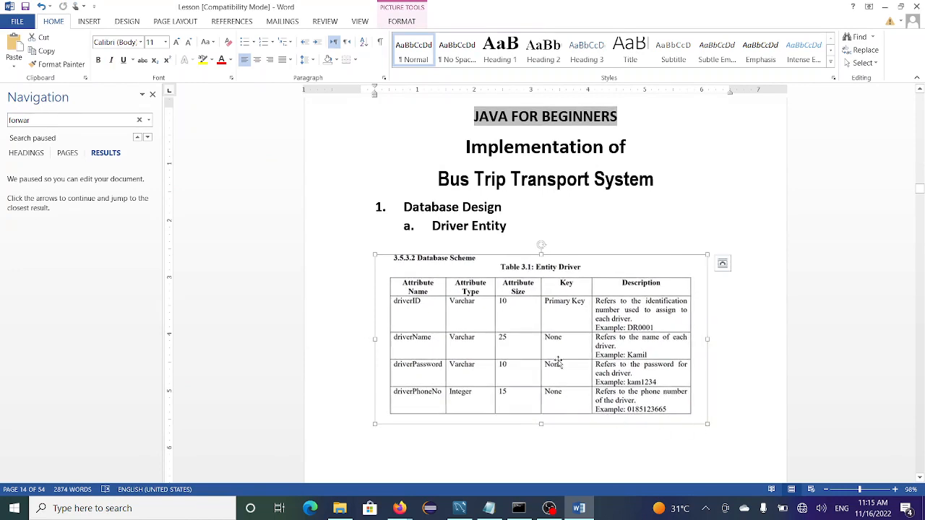
click(575, 207)
key(ctrl+s)
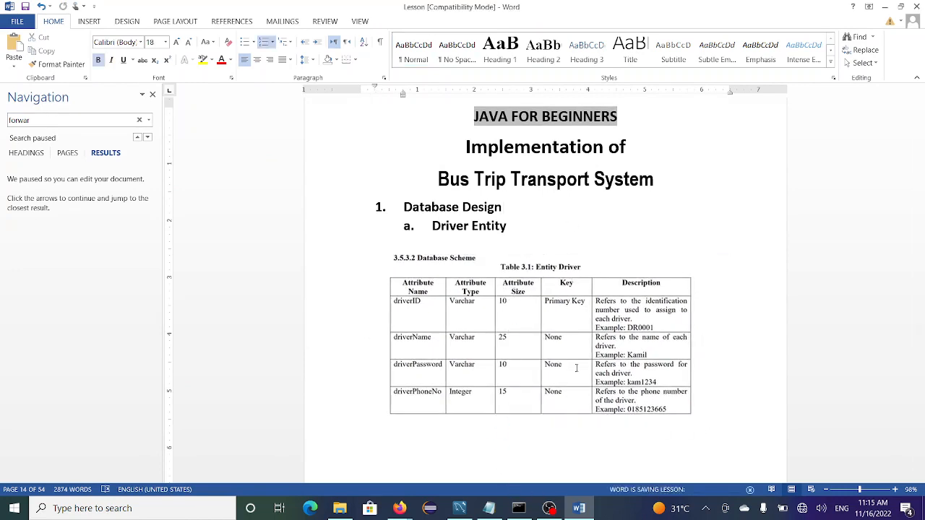
Step: Switch to MySQL Workbench and create a new data model
click(471, 510)
click(12, 22)
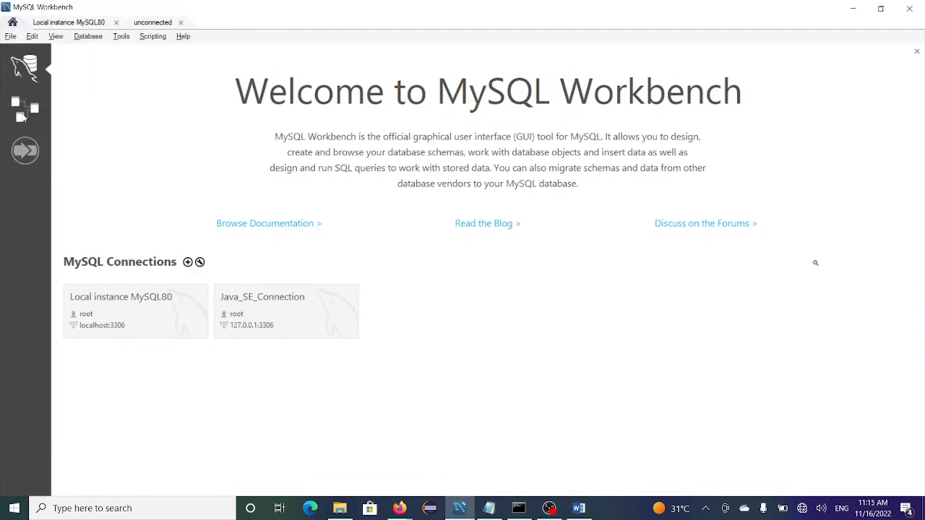
click(25, 109)
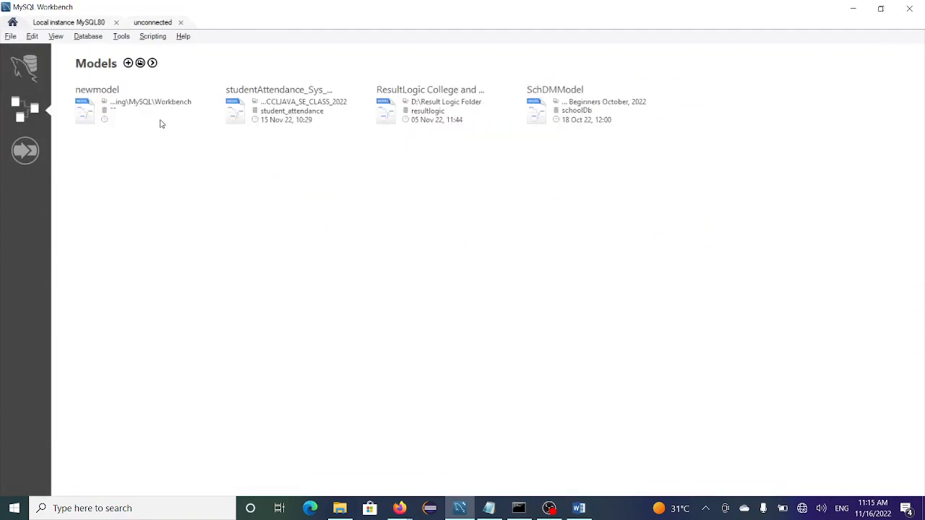
click(128, 63)
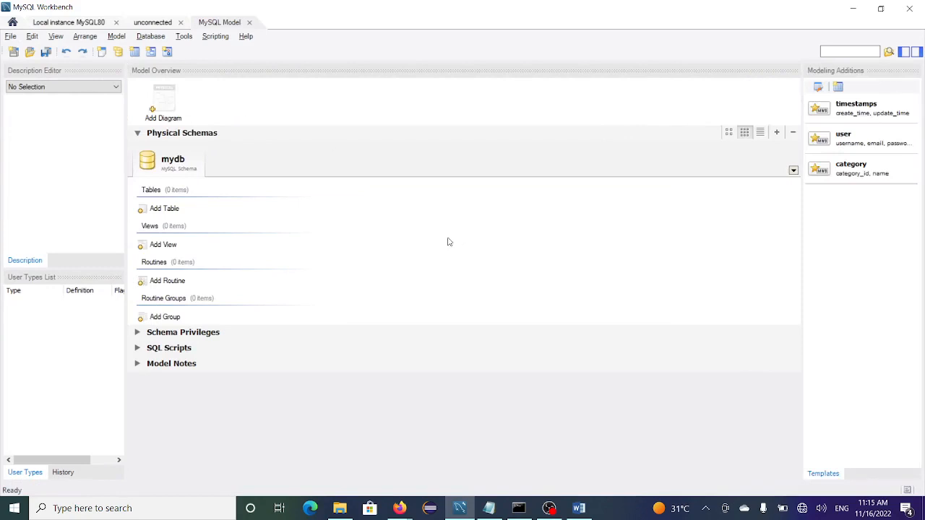
Step: Rename the model's default schema mydb as bustripsys
double_click(174, 164)
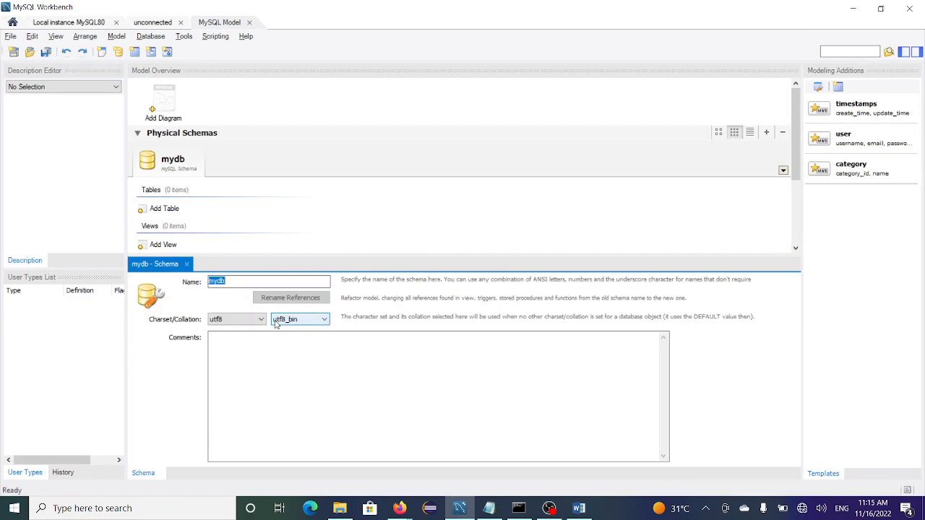
text(bus)
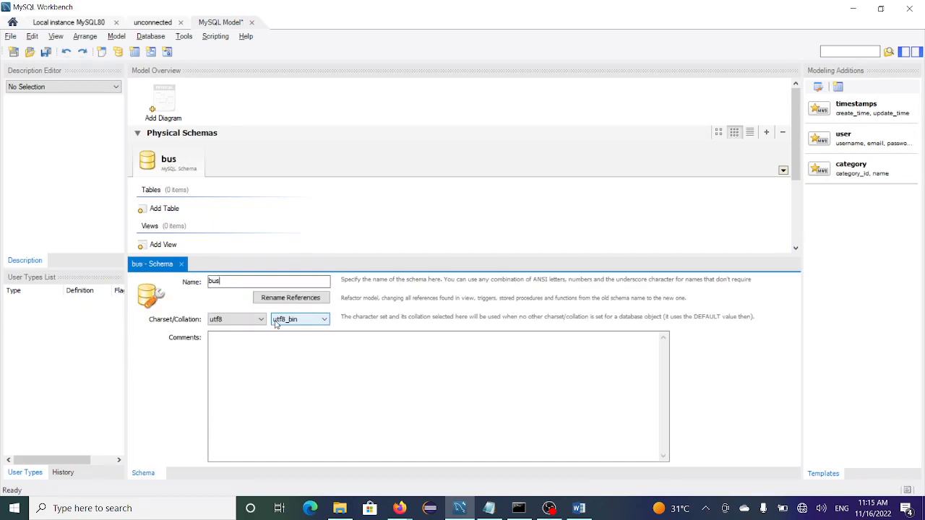
text(tri)
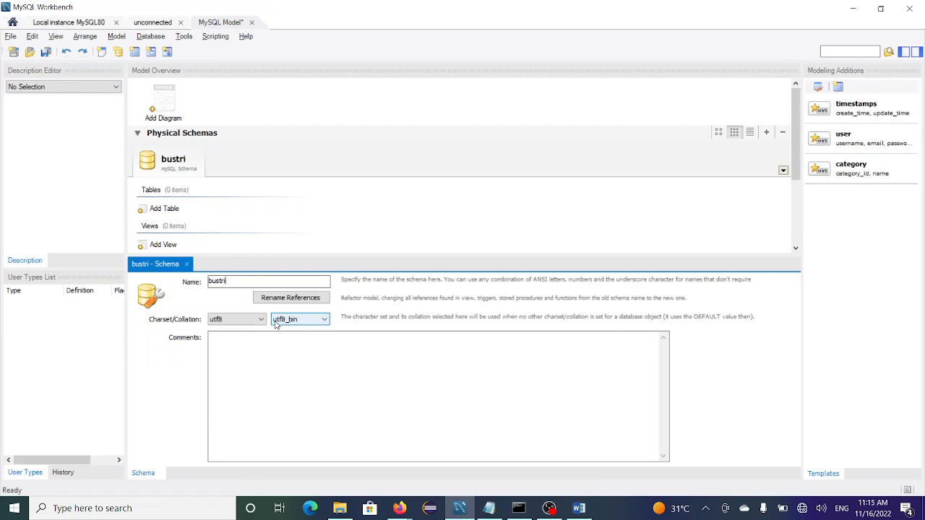
key(BackSpace)
key(BackSpace)
key(BackSpace)
text(tripsys)
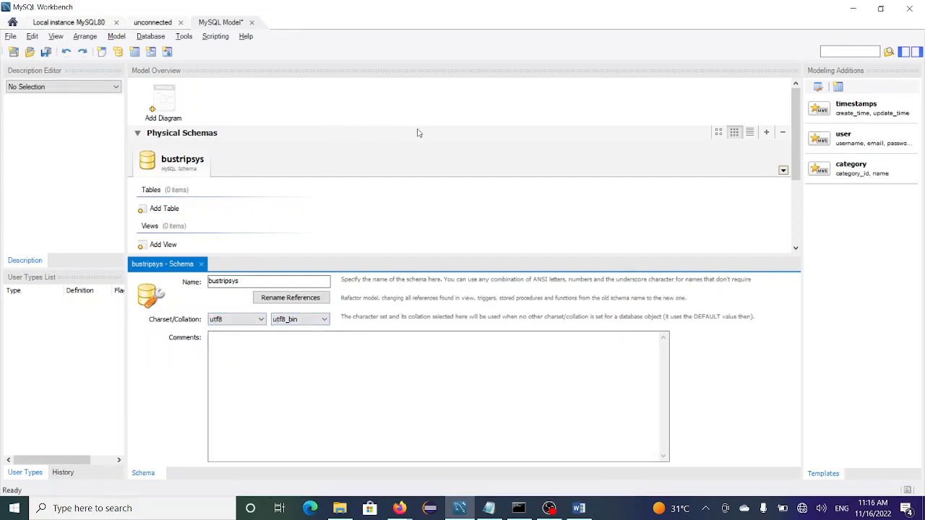
click(498, 104)
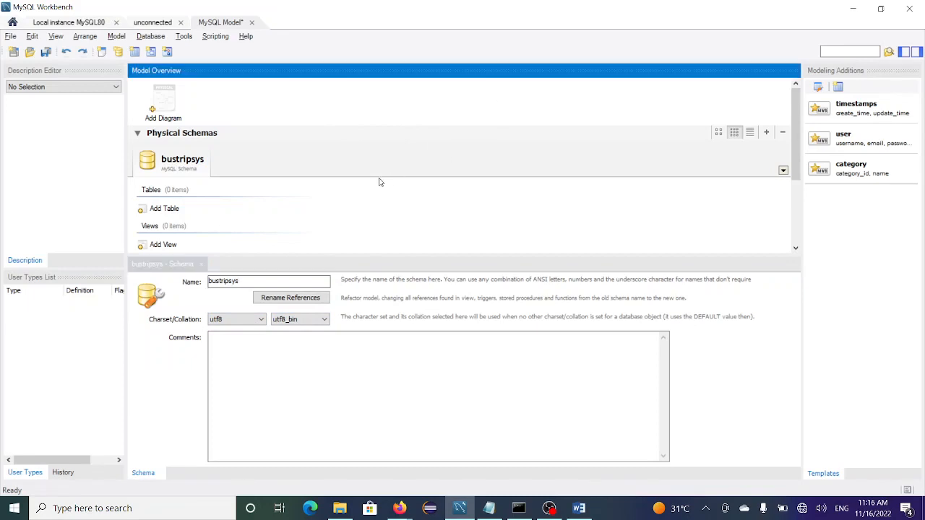
Step: Add an EER diagram to the model and place a new table in its upper-left area
double_click(165, 101)
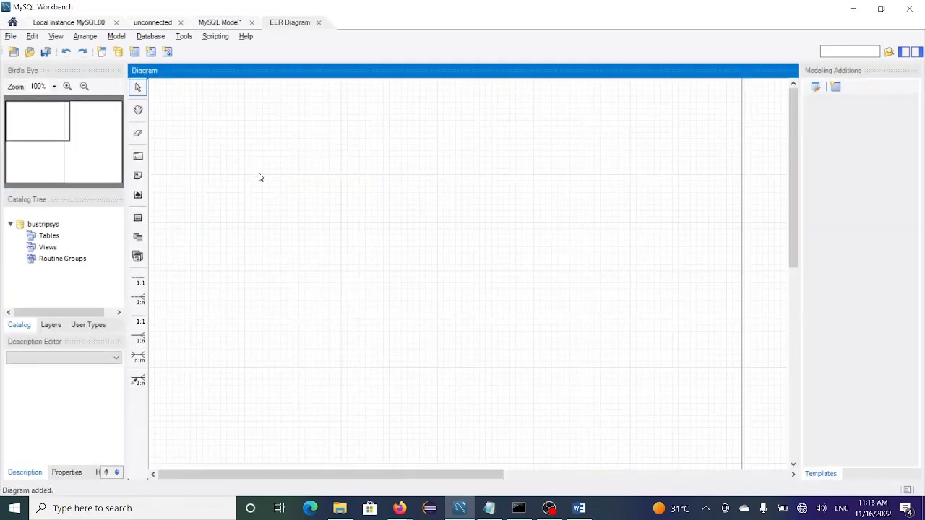
click(138, 217)
click(219, 173)
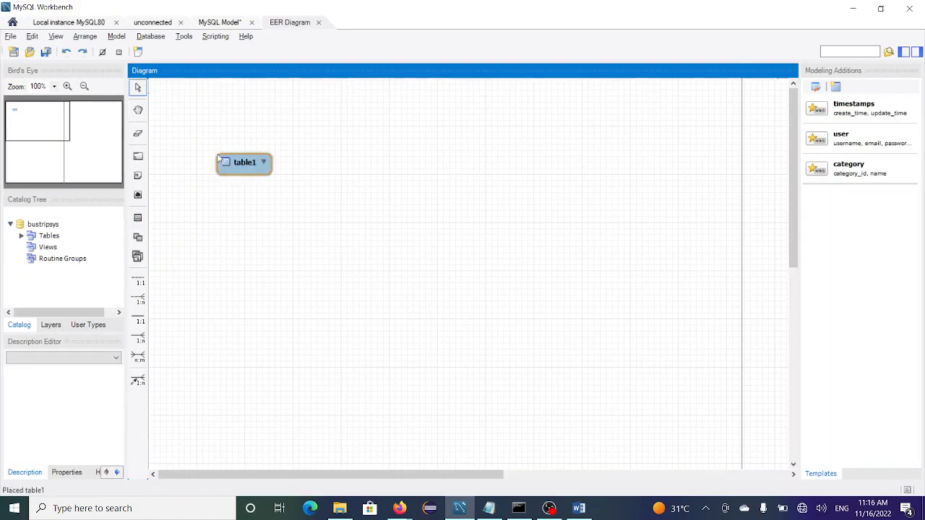
Step: Open the new table for editing and enlarge the table editor area
click(247, 171)
double_click(248, 170)
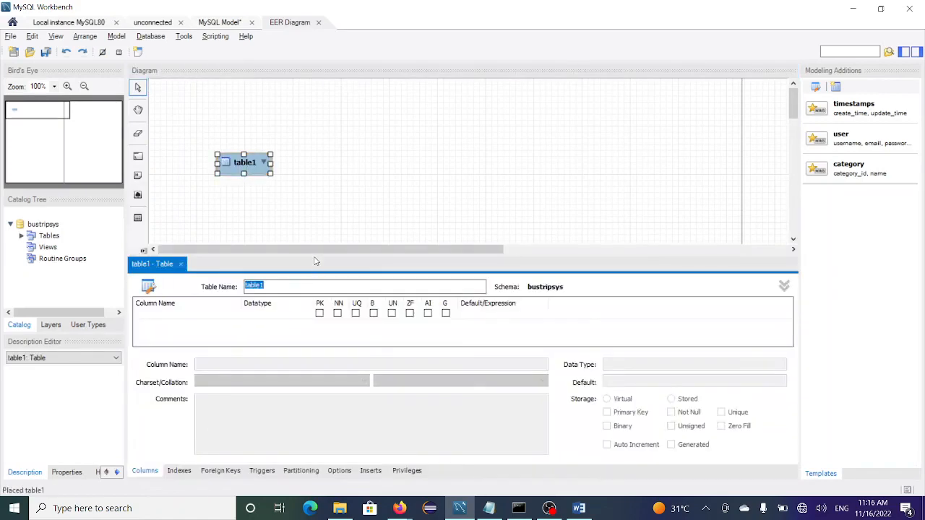
drag(314, 255, 313, 214)
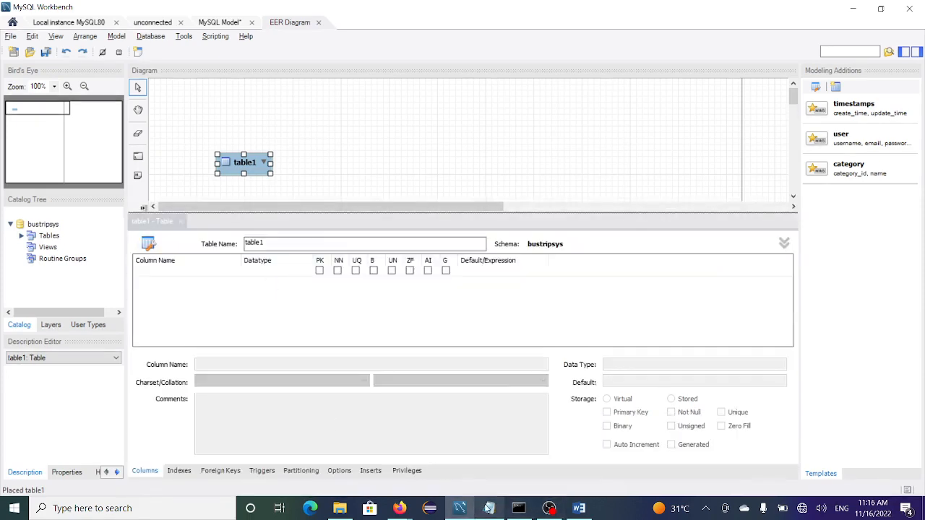
Step: Switch to Word, magnify the document to 174%, and copy the Driver entity table picture
click(577, 508)
ctrl+scroll(506, 361, up, 8)
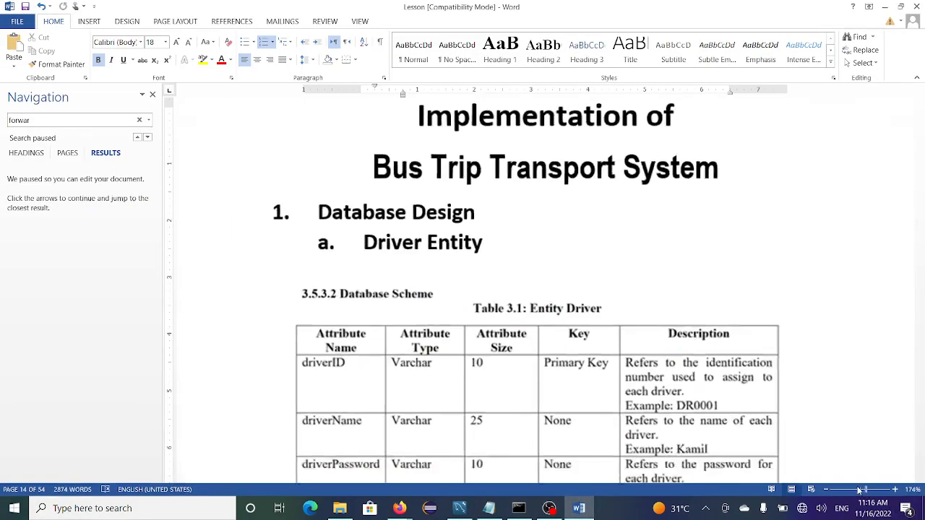
click(409, 289)
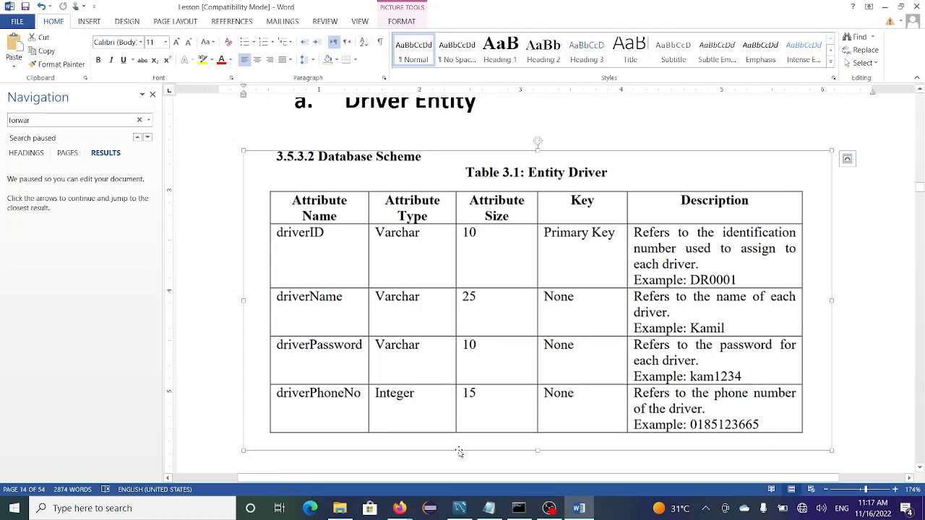
right_click(437, 381)
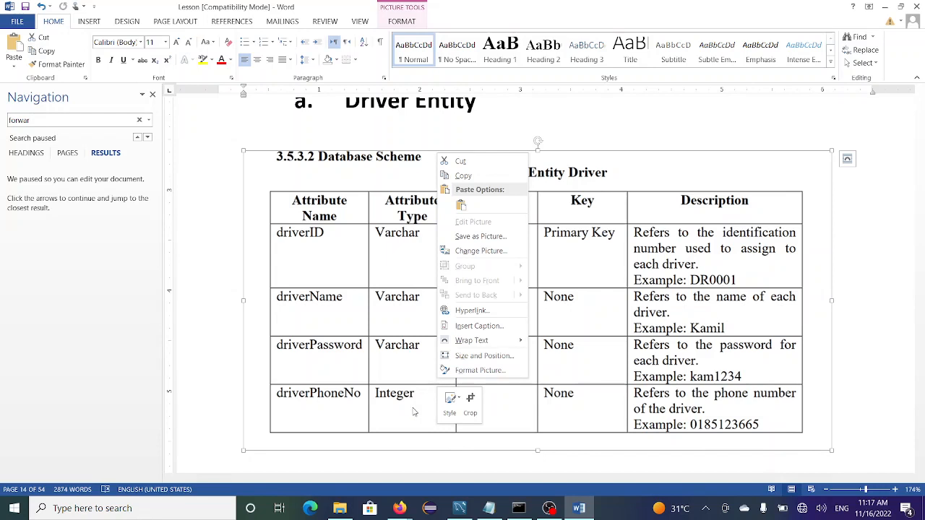
click(389, 373)
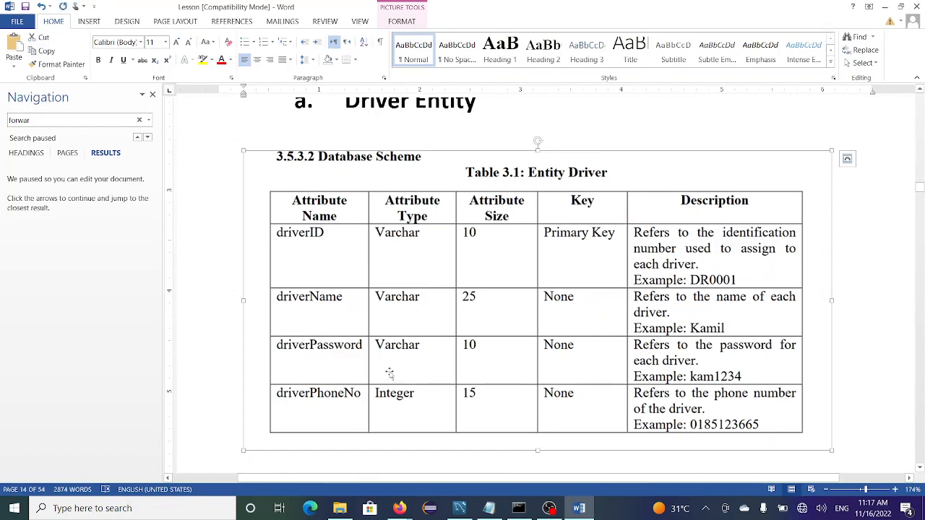
key(Left)
text(pa)
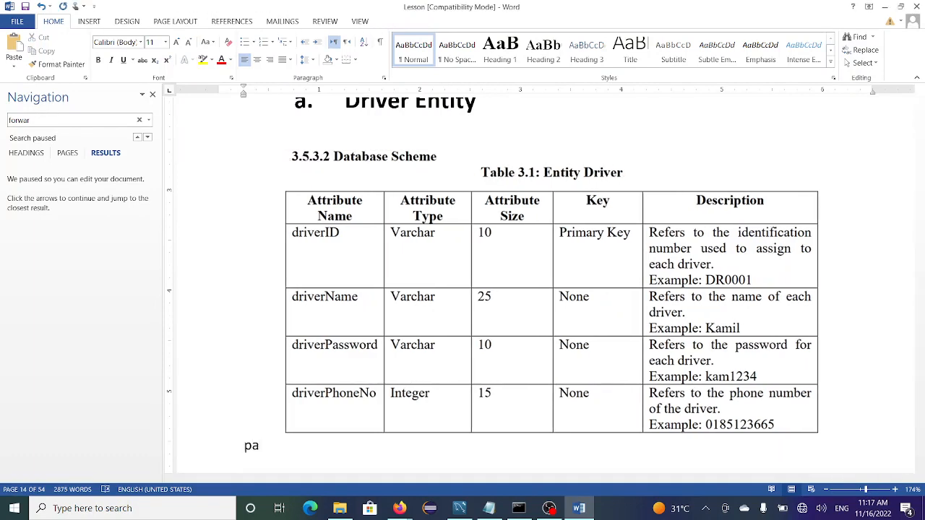
key(BackSpace)
key(BackSpace)
Step: Open Paint and paste the copied Driver entity table picture onto the canvas
key(super)
text(pa)
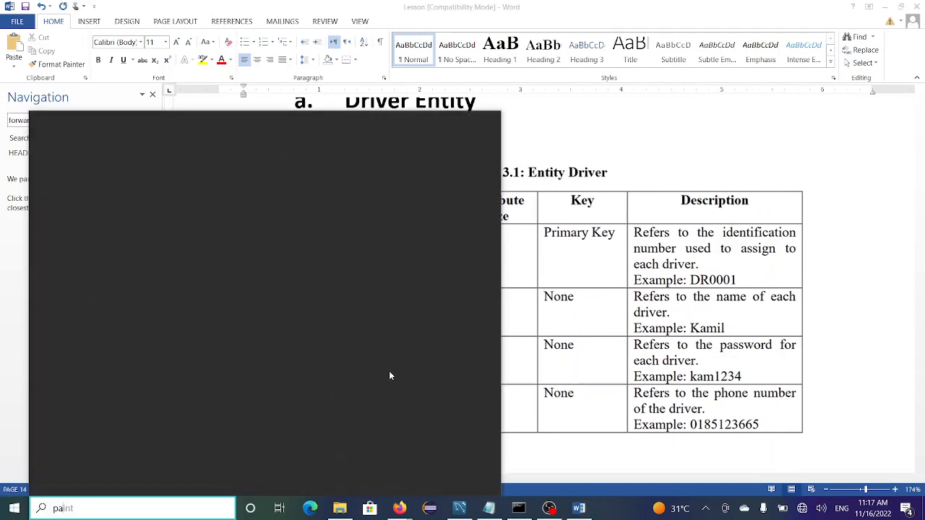
key(Down)
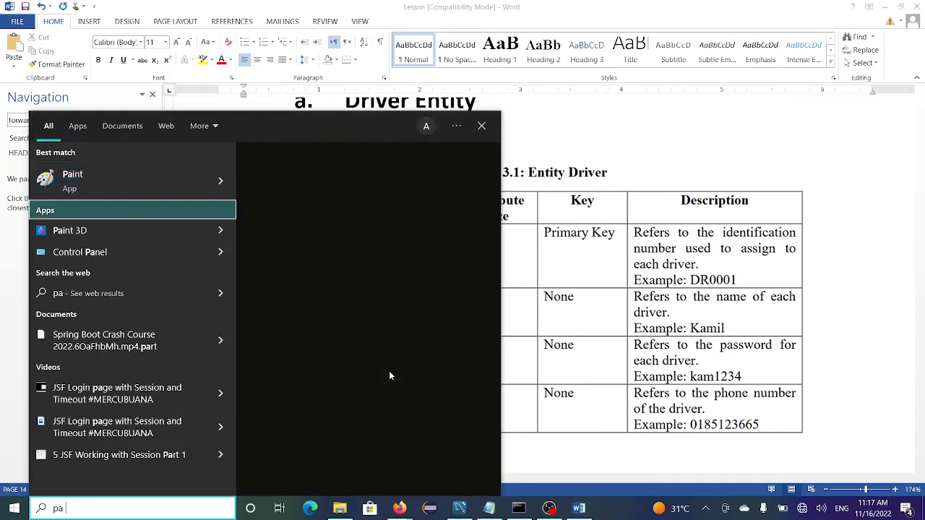
text(int)
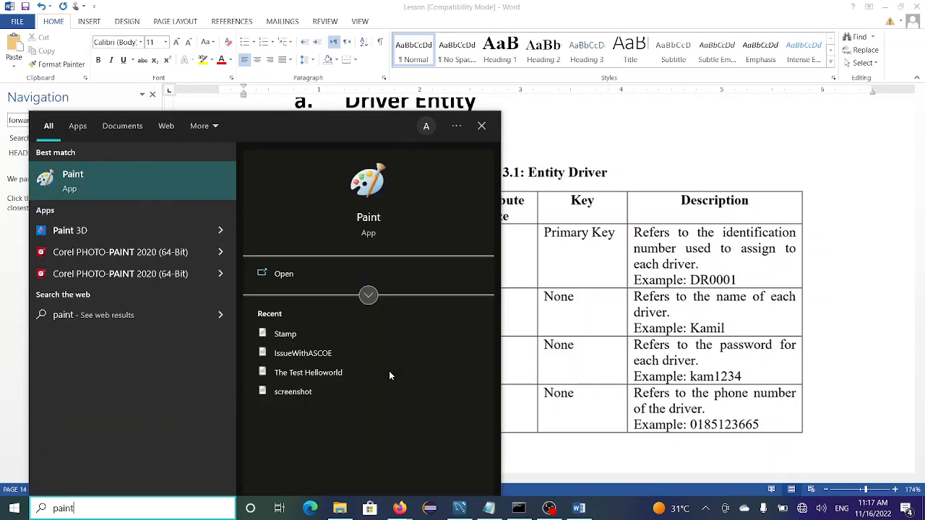
click(131, 168)
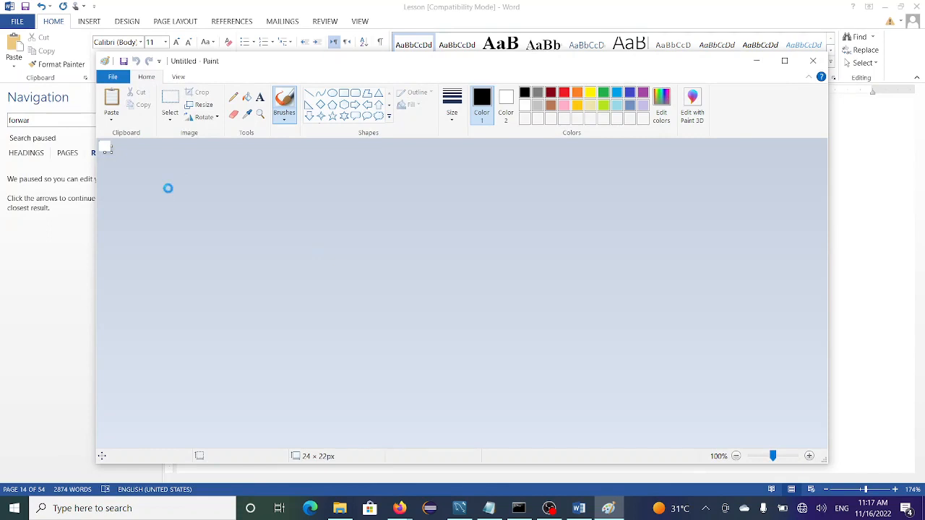
key(ctrl+v)
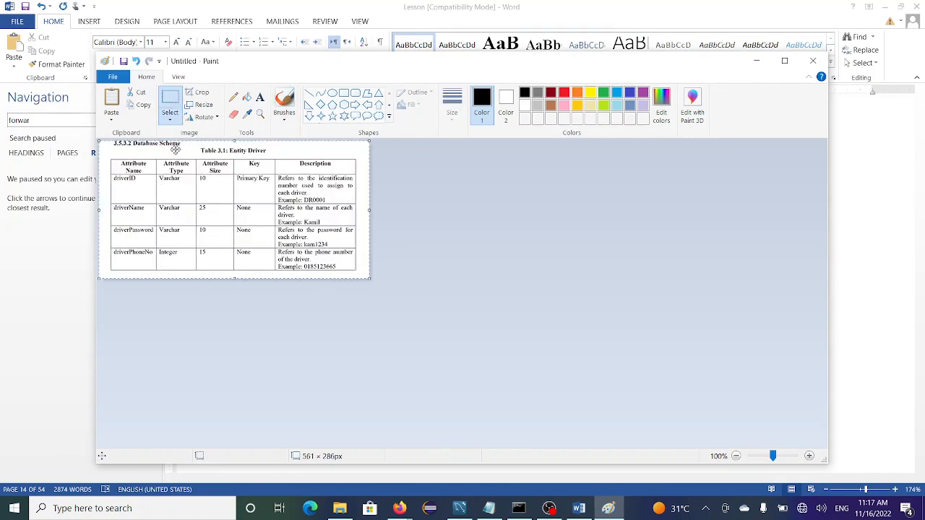
Step: Erase the attribute type "Integer" from the driverPhoneNo row of the pasted table picture
click(170, 101)
drag(182, 257, 158, 249)
click(181, 316)
key(Delete)
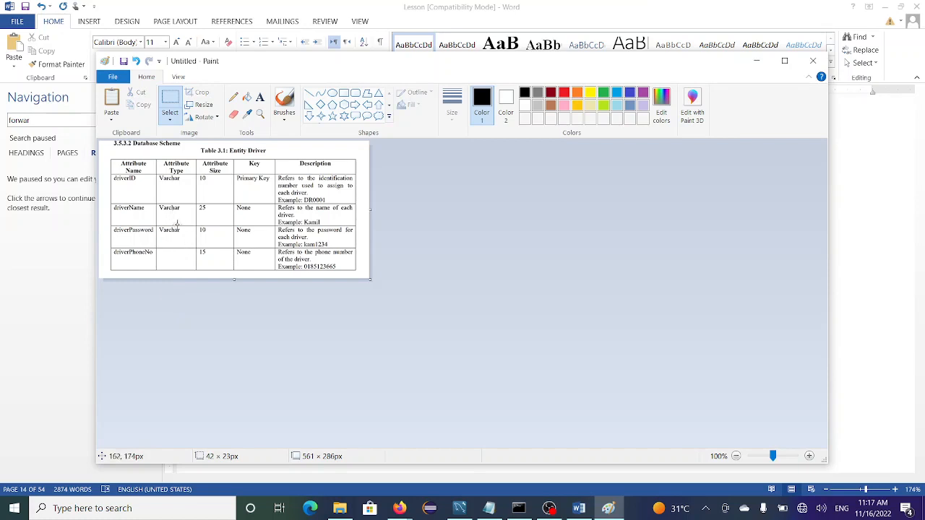
Step: Try to copy the "Varchar" entry of the driverPassword row into the empty attribute type cell of the driverPhoneNo row
drag(182, 235, 158, 227)
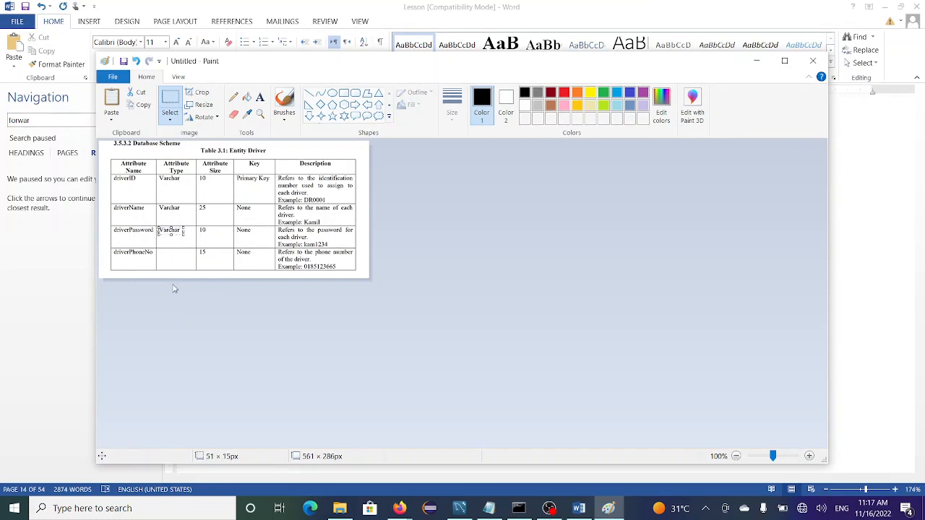
click(166, 256)
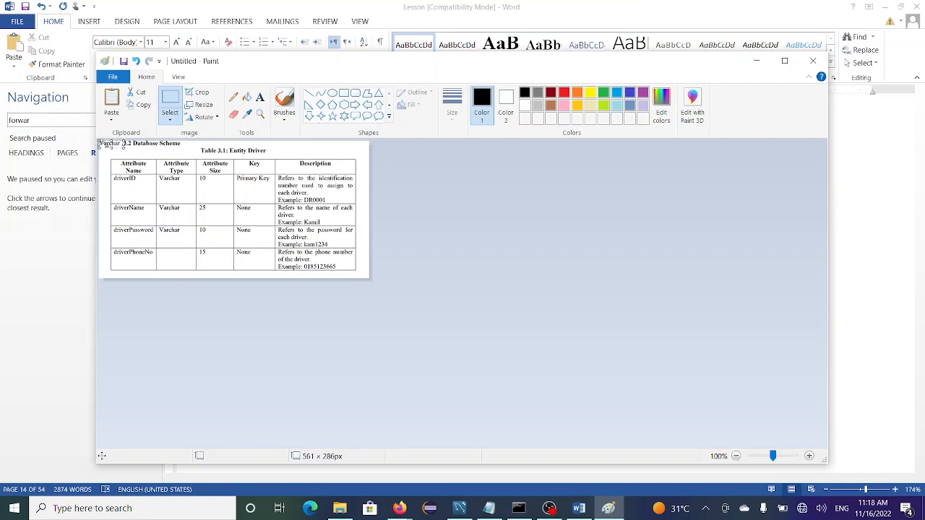
drag(112, 145, 114, 146)
key(ctrl+z)
key(ctrl+v)
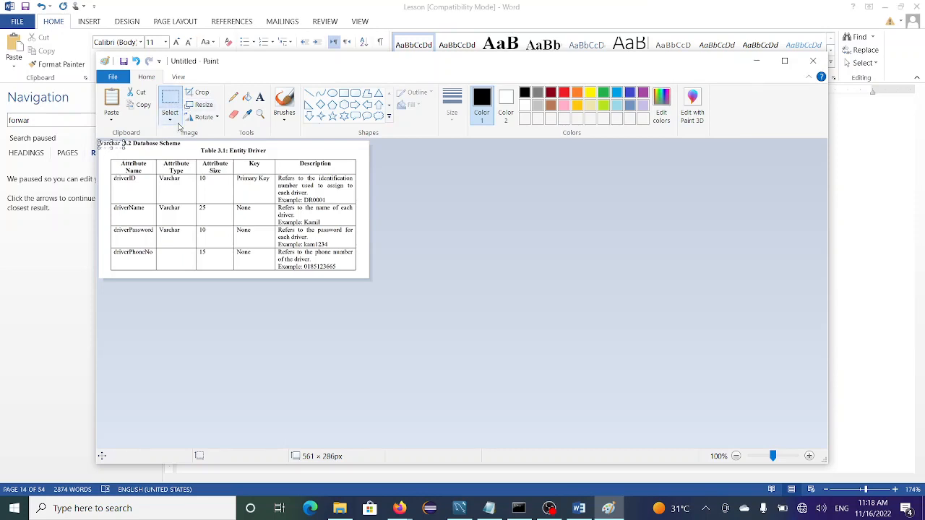
drag(124, 142, 135, 145)
key(ctrl+z)
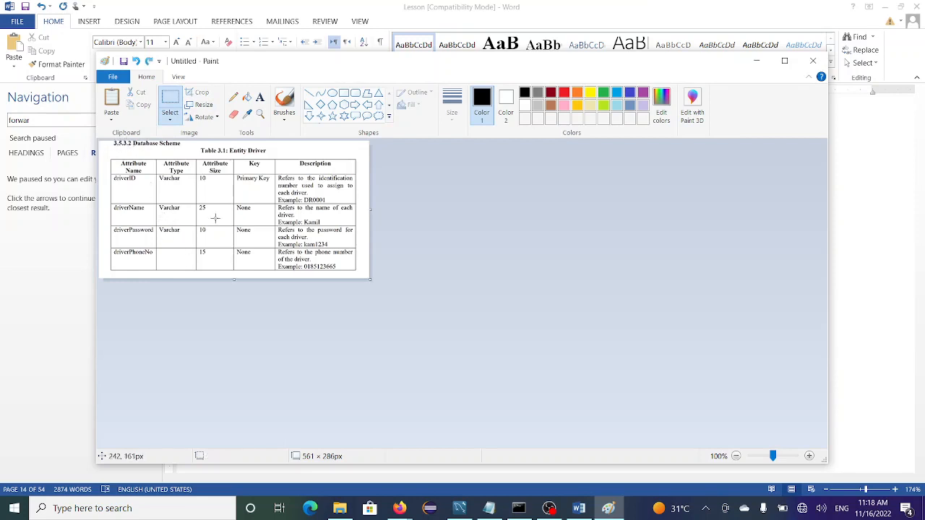
Step: Add the text "varchar" in the attribute type cell of the driverPhoneNo row and fit the text box to the cell
click(260, 99)
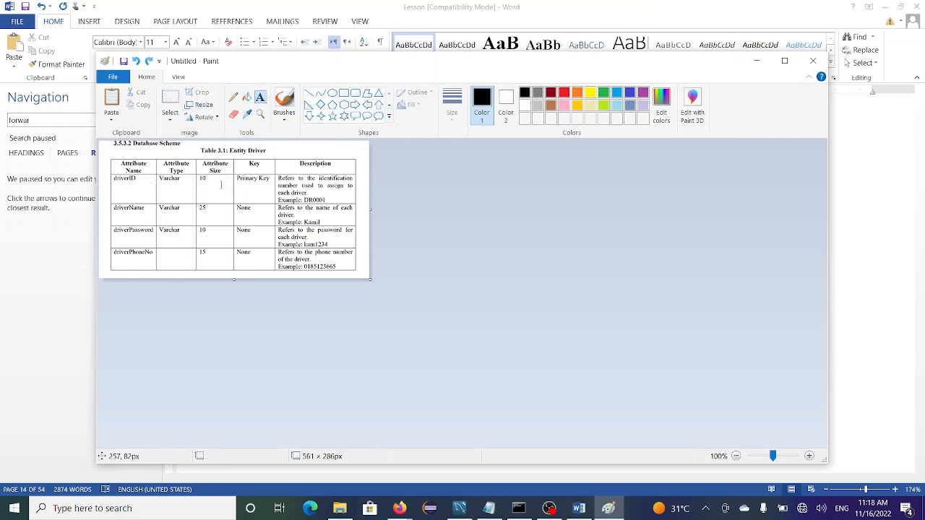
click(166, 246)
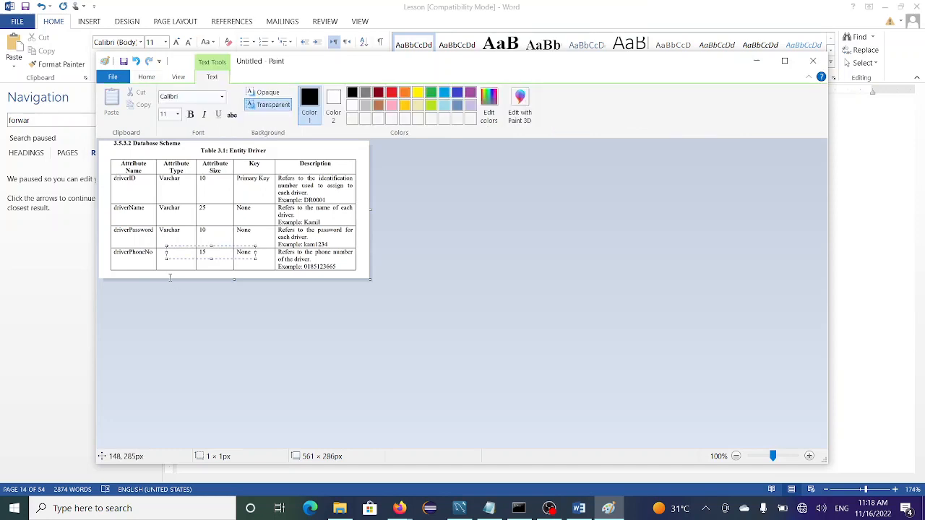
text(varchar)
drag(181, 262, 174, 263)
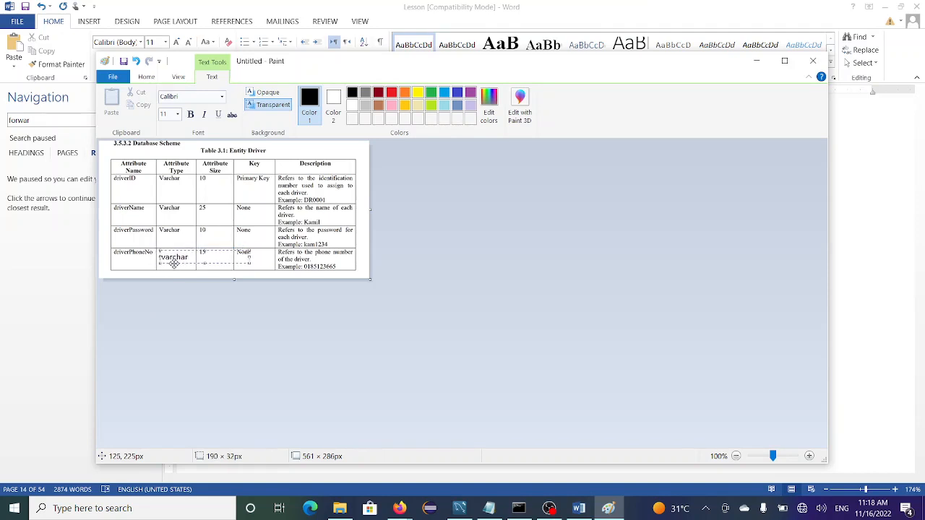
drag(247, 263, 192, 263)
key(ctrl+a)
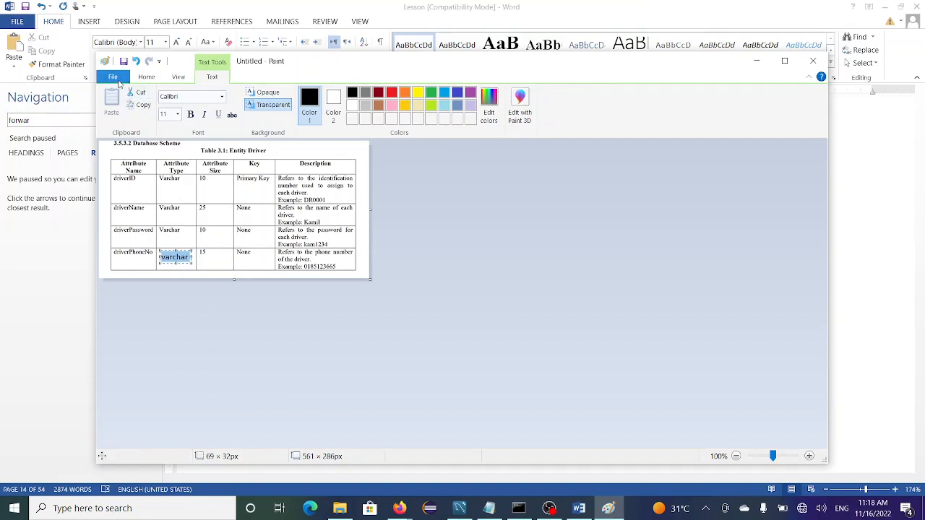
click(115, 78)
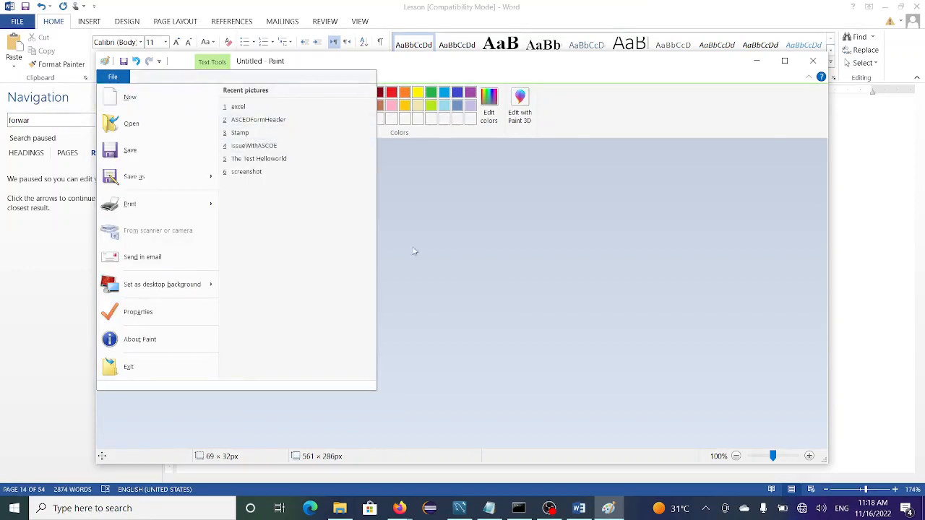
click(435, 273)
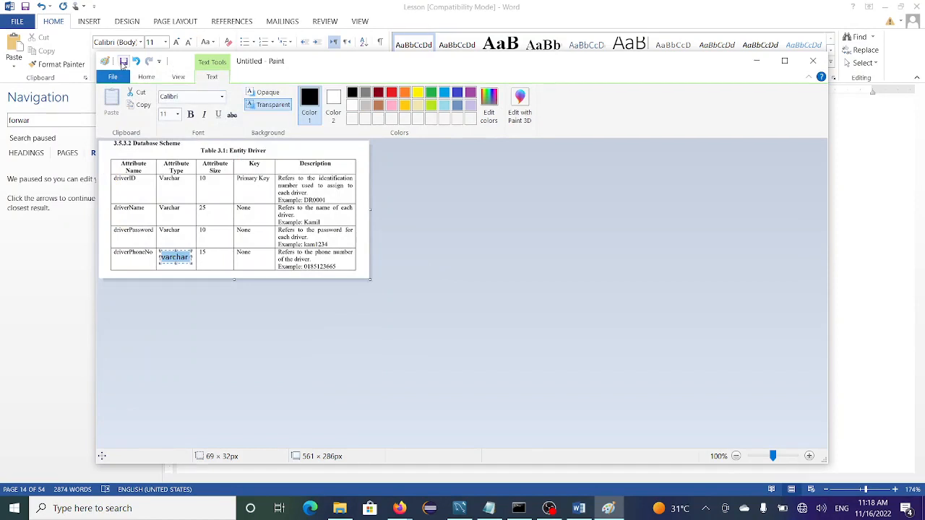
click(191, 186)
Step: Save the corrected picture to the Desktop as a PNG named "Entity Driver Modified"
key(ctrl+s)
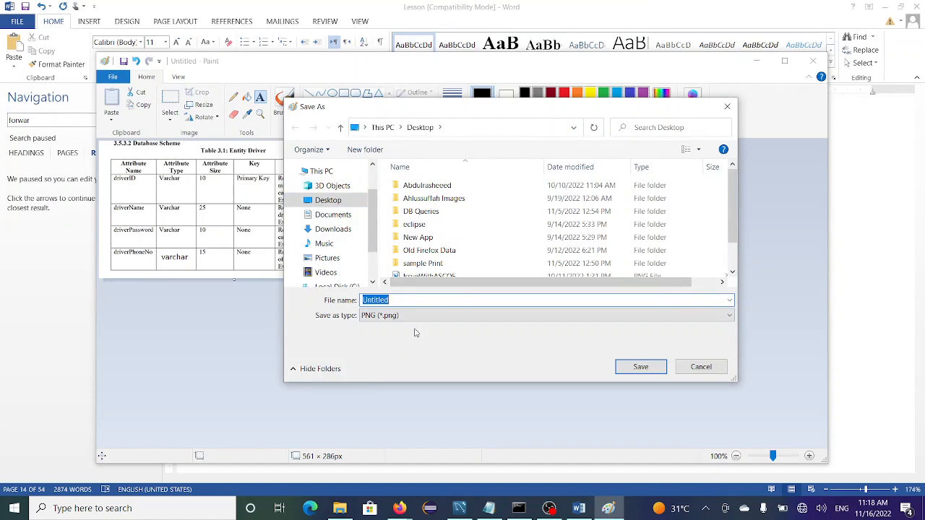
text(Ent)
text(ity Driver Modifiec)
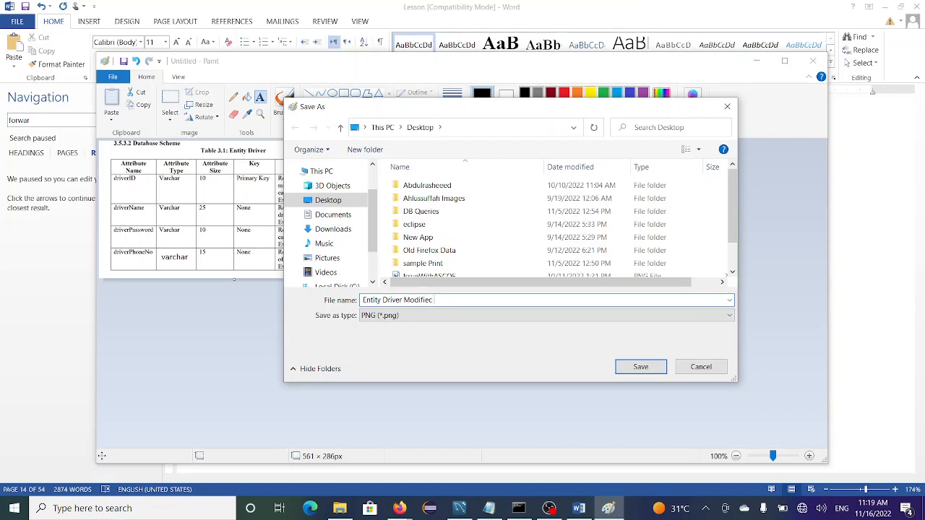
text(d)
click(641, 366)
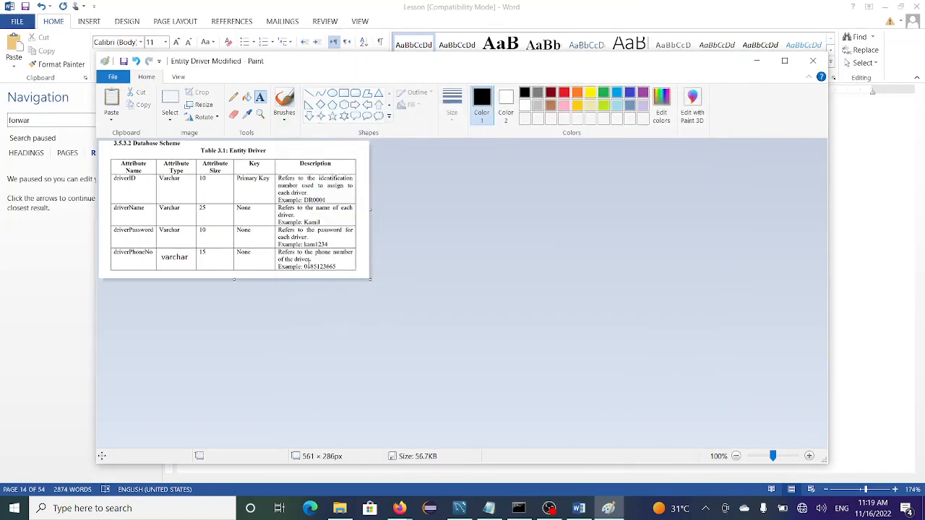
Step: Copy the whole corrected table picture and paste it under the Driver Entity heading in the Word document
key(ctrl+a)
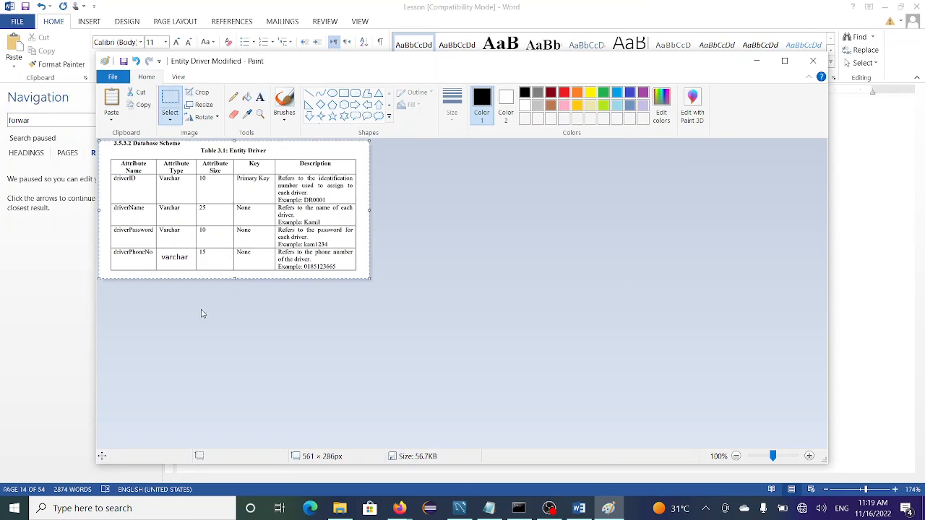
click(581, 510)
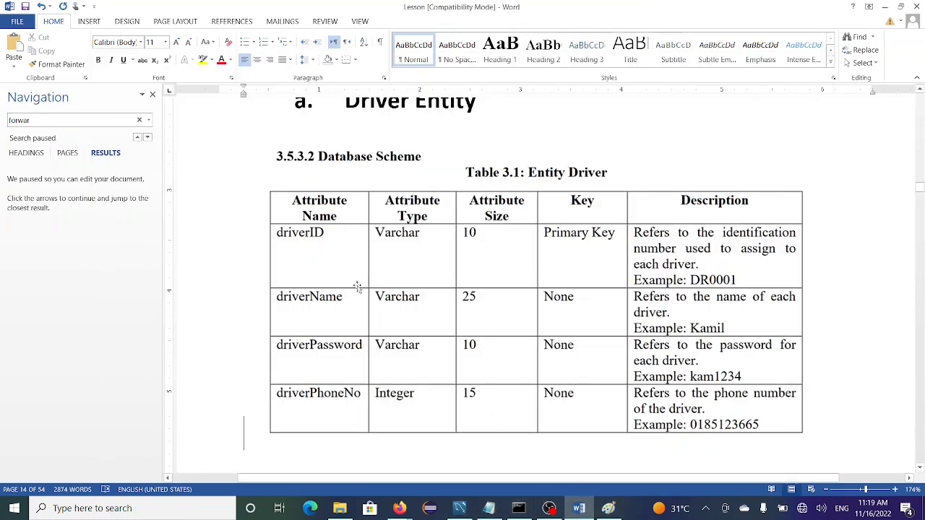
scroll(352, 432, down, 3)
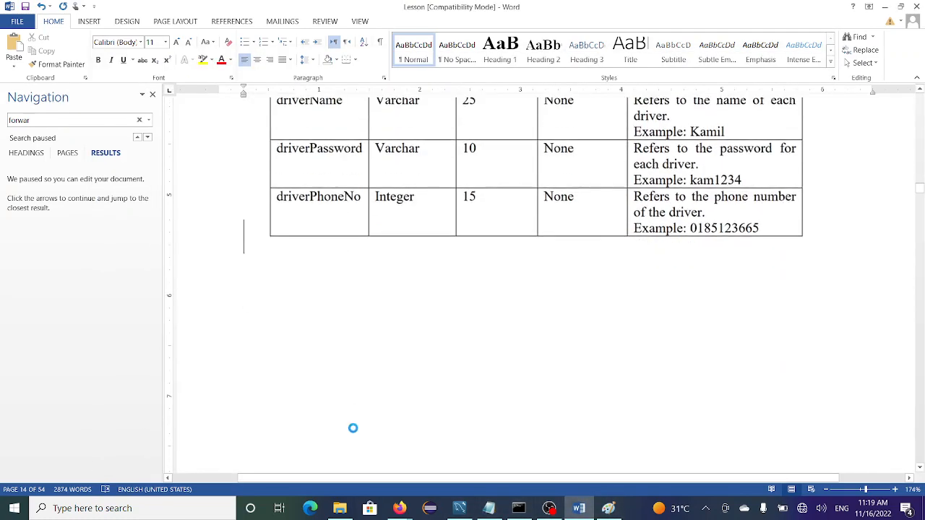
scroll(394, 416, up, 4)
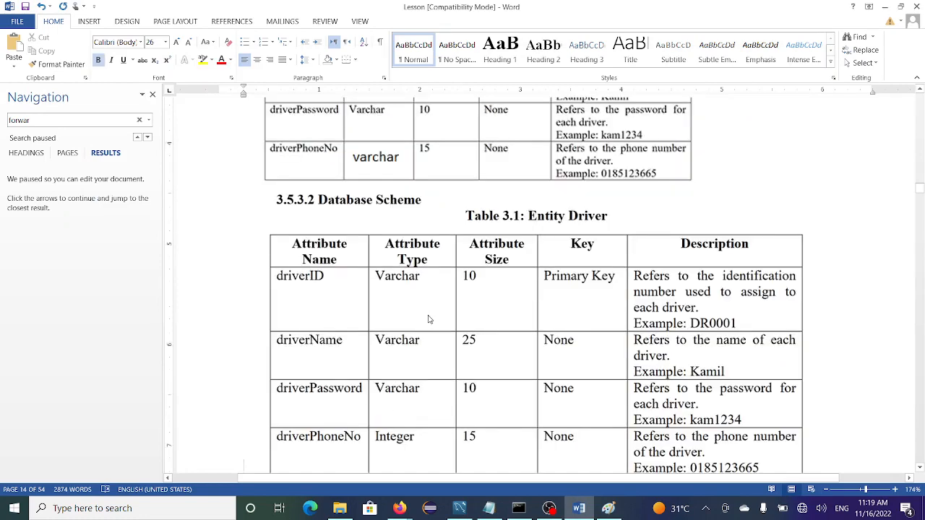
scroll(428, 319, up, 3)
click(438, 216)
key(Delete)
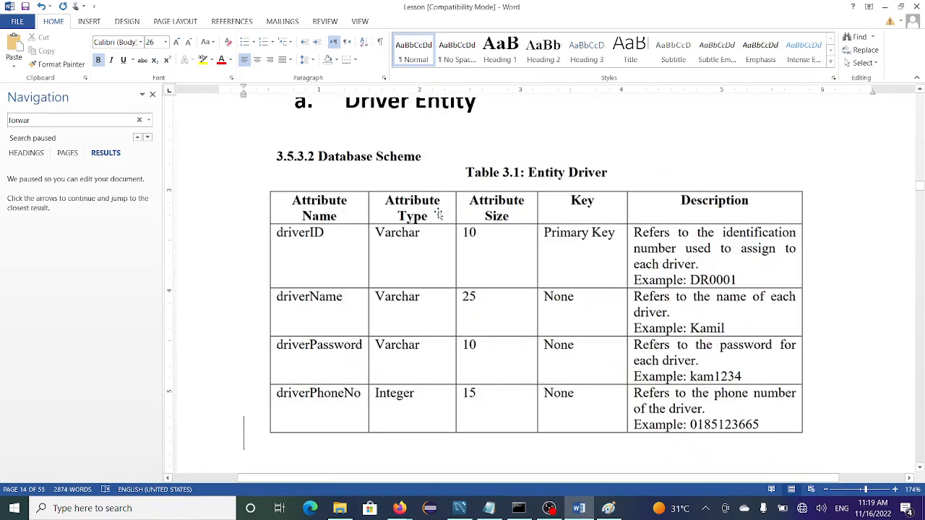
scroll(464, 304, down, 2)
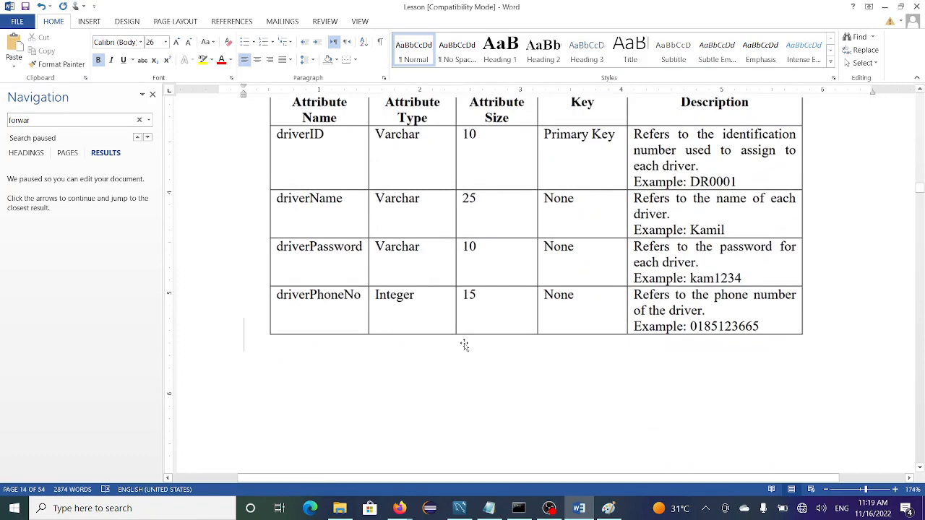
scroll(465, 346, up, 2)
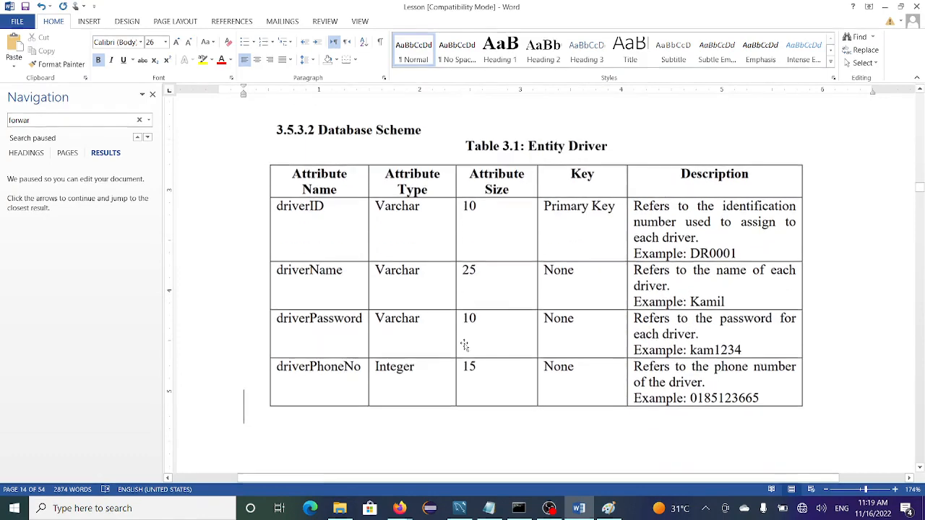
key(ctrl+z)
Step: Delete the original Driver entity table picture that lists driverPhoneNo as Integer
scroll(470, 339, down, 2)
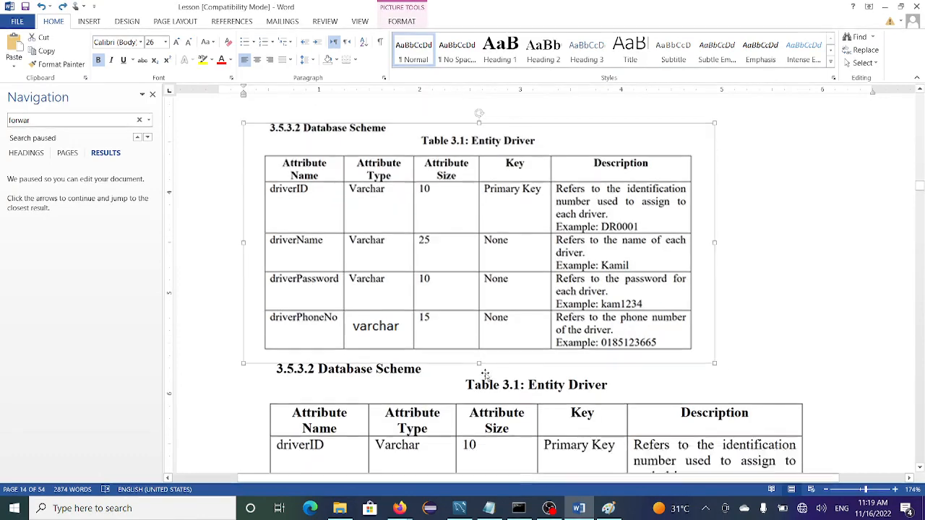
scroll(484, 372, down, 2)
click(385, 294)
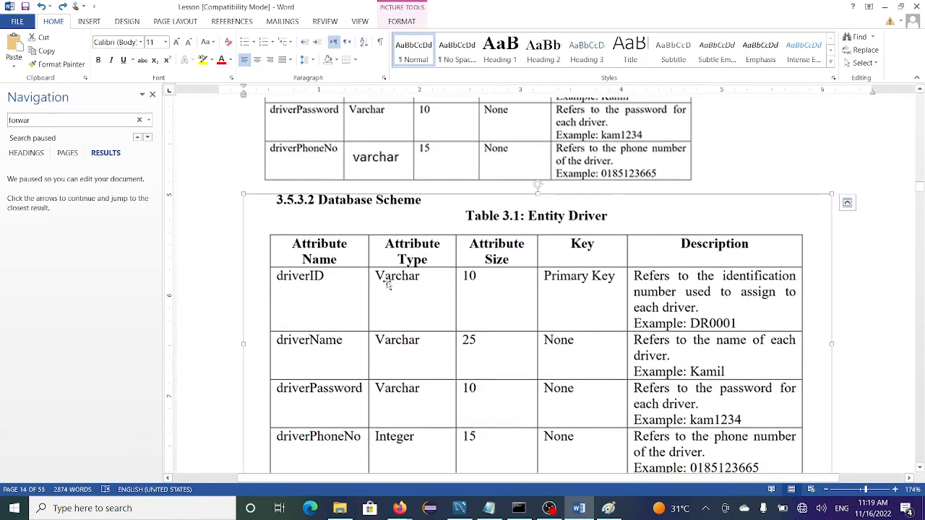
key(Delete)
scroll(388, 271, up, 5)
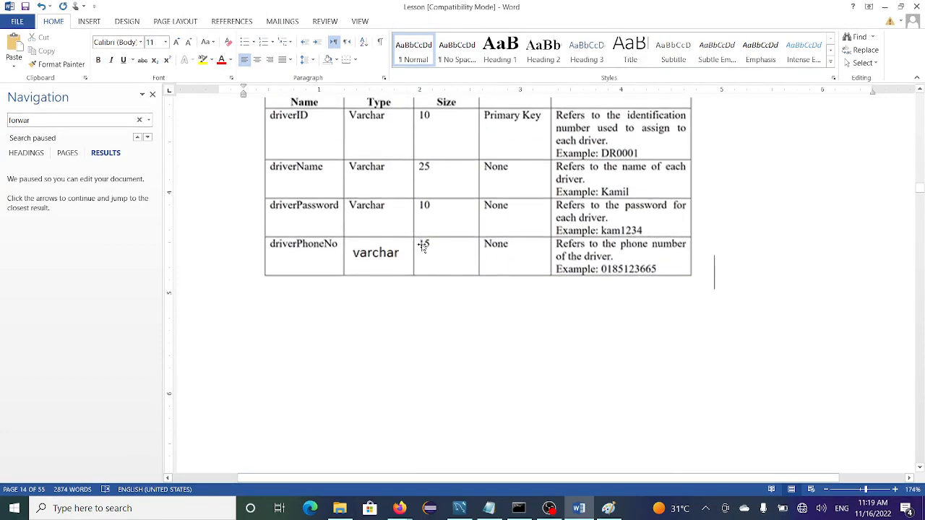
Step: Enlarge the corrected Driver entity table picture proportionally to span nearly the full text width
click(469, 321)
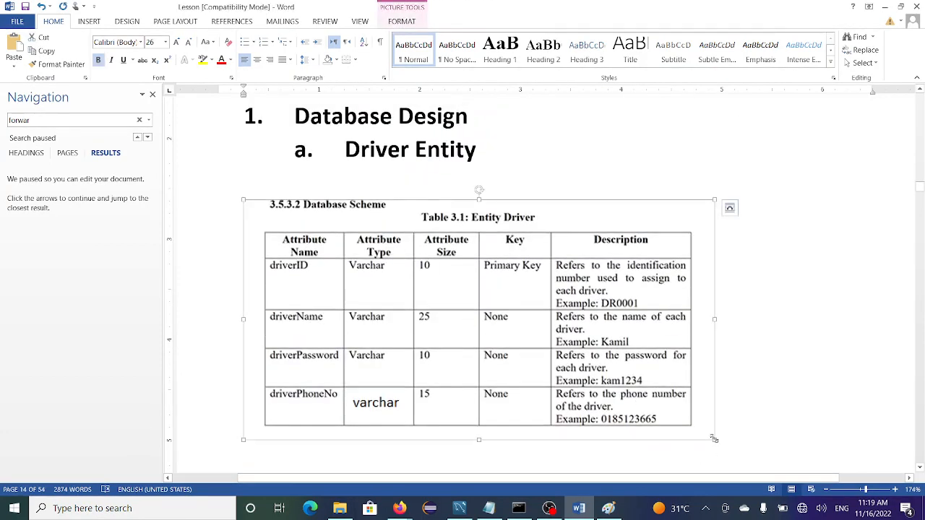
drag(715, 438, 795, 450)
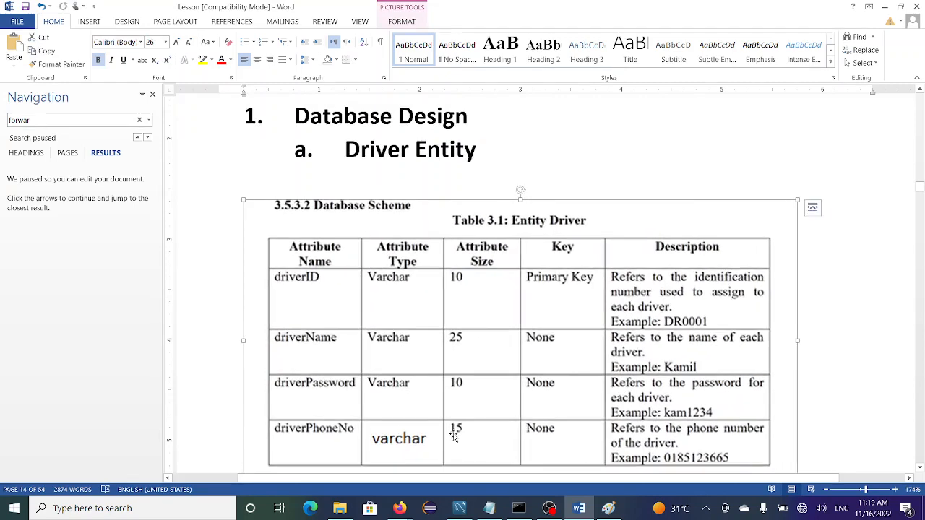
scroll(339, 371, down, 3)
scroll(365, 336, up, 2)
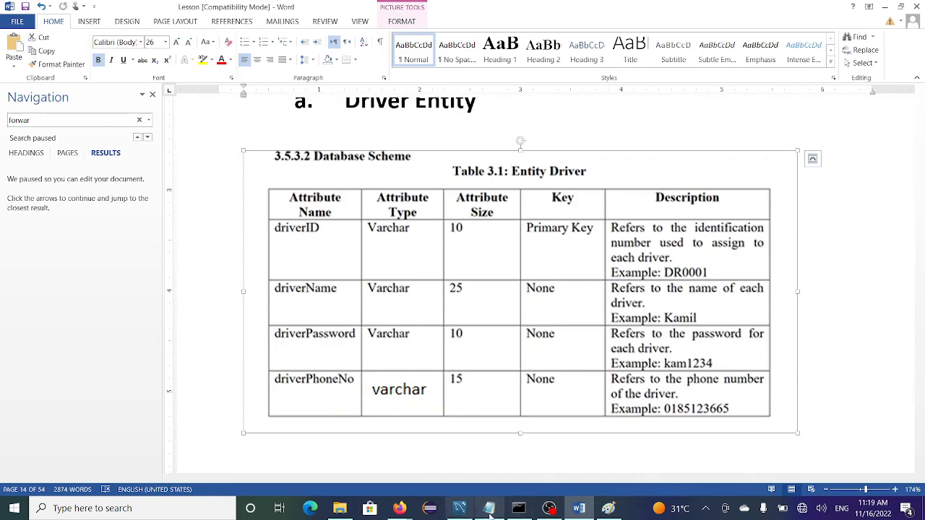
Step: Switch to MySQL Workbench and add a first column named driverID to table1, marked as Not Null
mouse_move(458, 510)
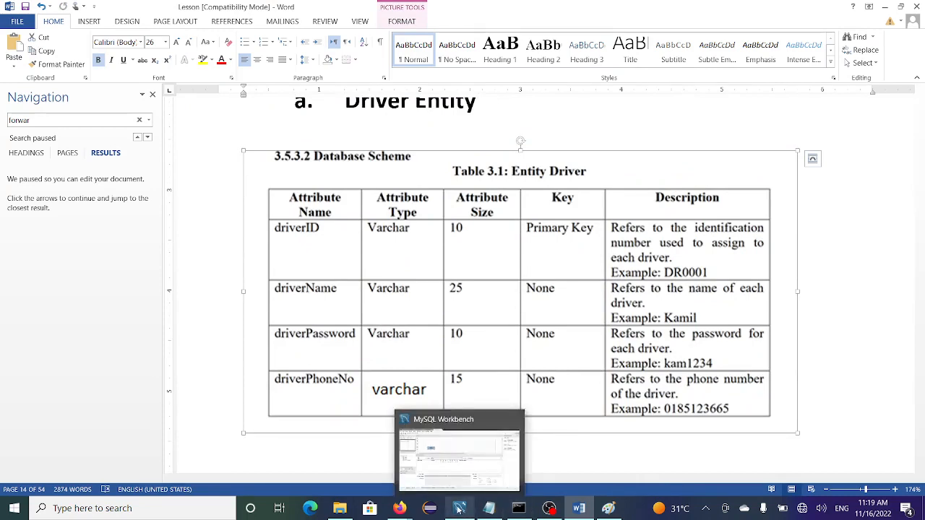
click(458, 510)
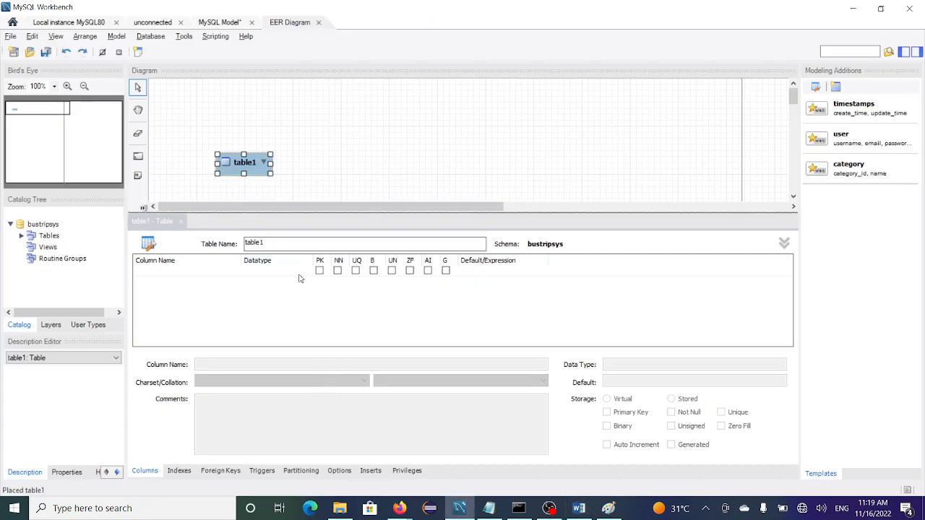
double_click(173, 272)
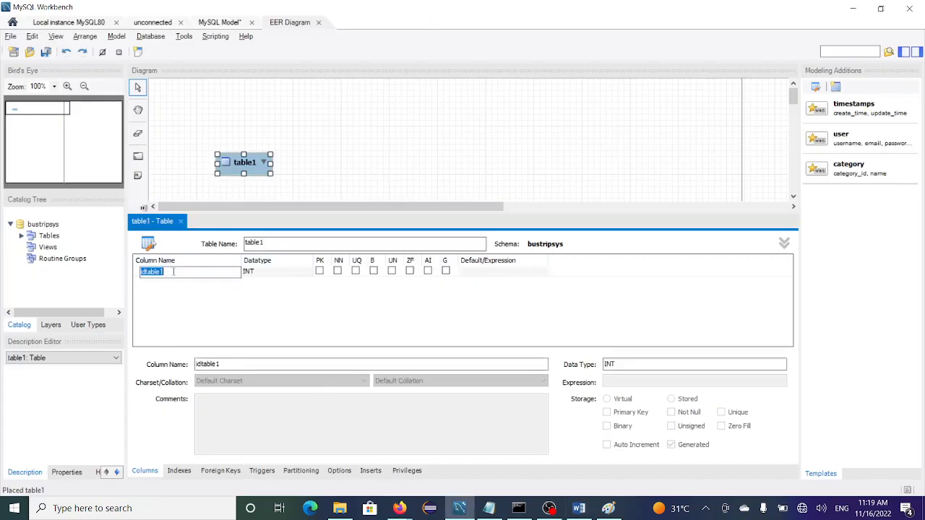
text(driverI)
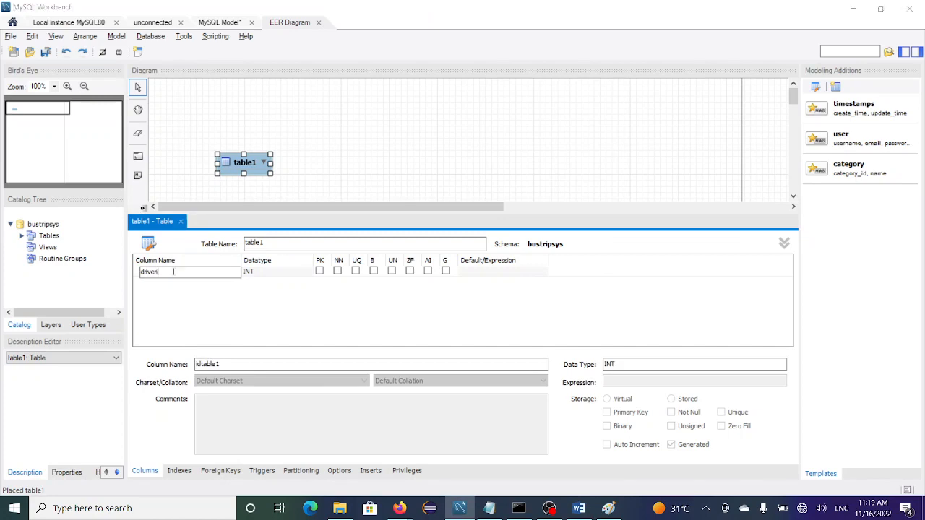
key(alt+Tab)
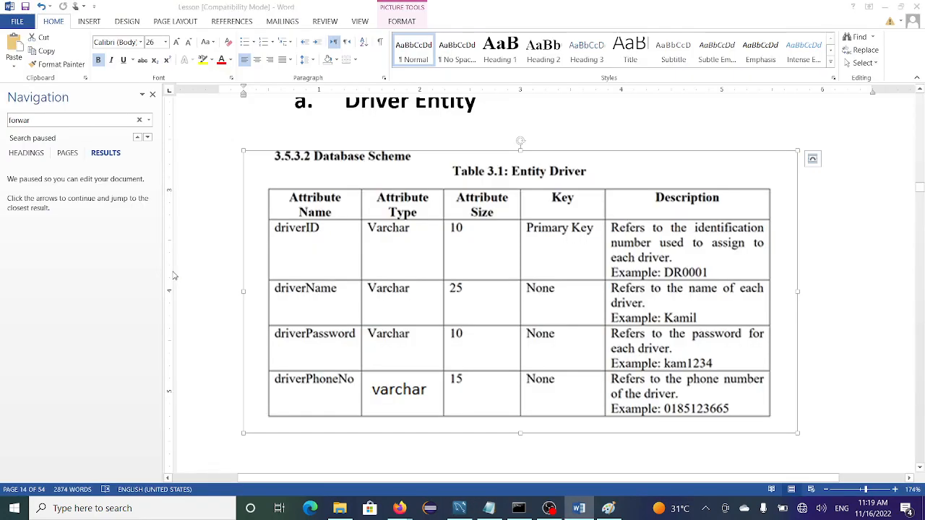
key(alt+Tab)
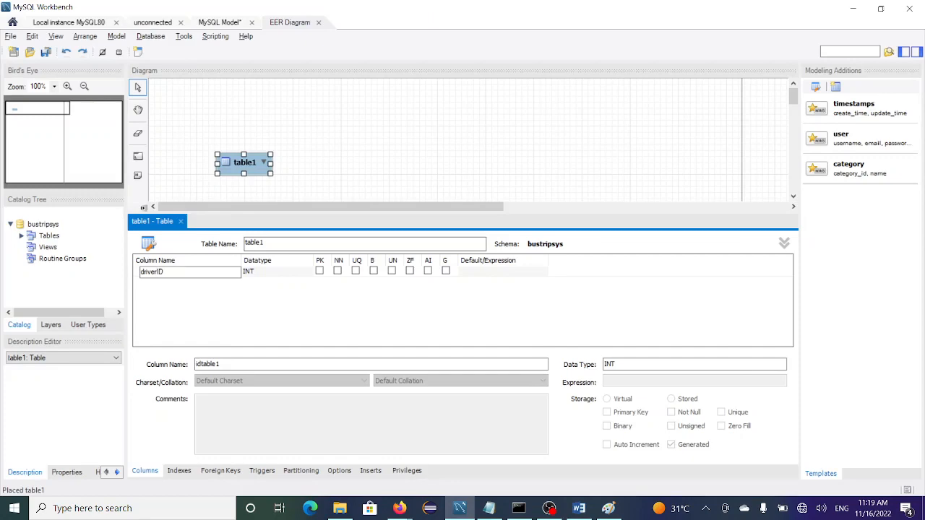
key(BackSpace)
text(d)
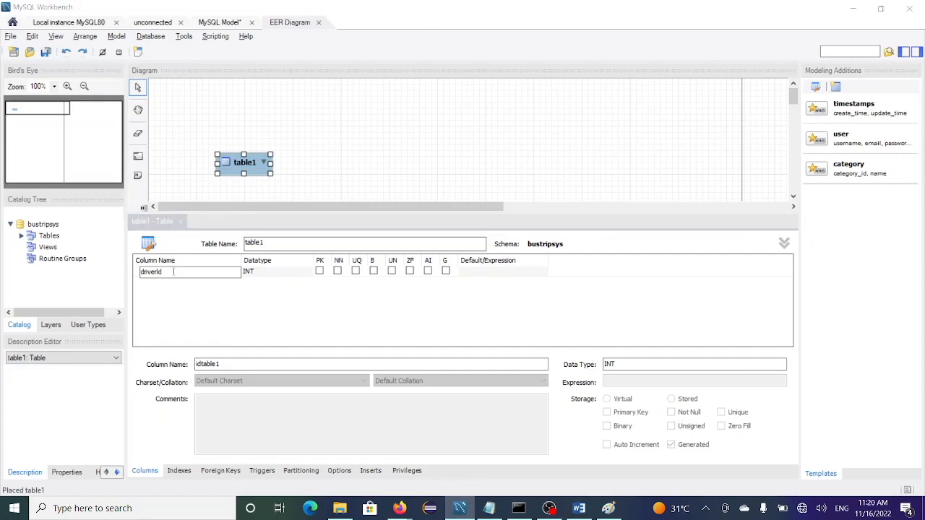
key(alt+Tab)
key(alt+Tab)
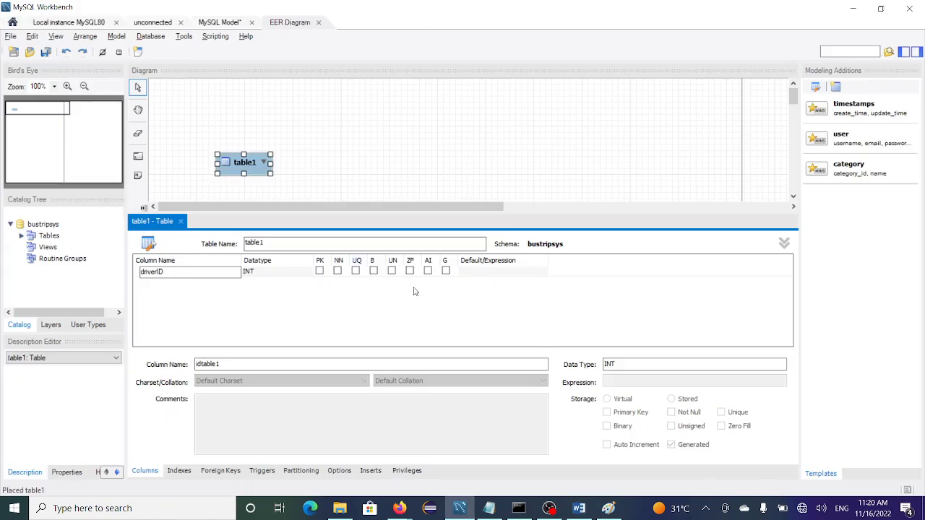
click(335, 271)
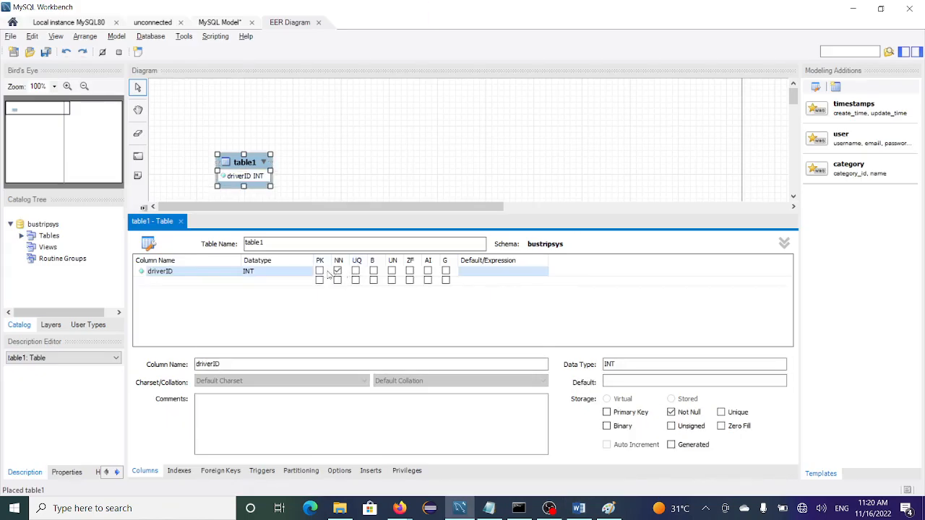
Step: Make the driverID column the primary key with Zero Fill and Auto Increment, and set its datatype to INT(2)
click(319, 271)
click(409, 272)
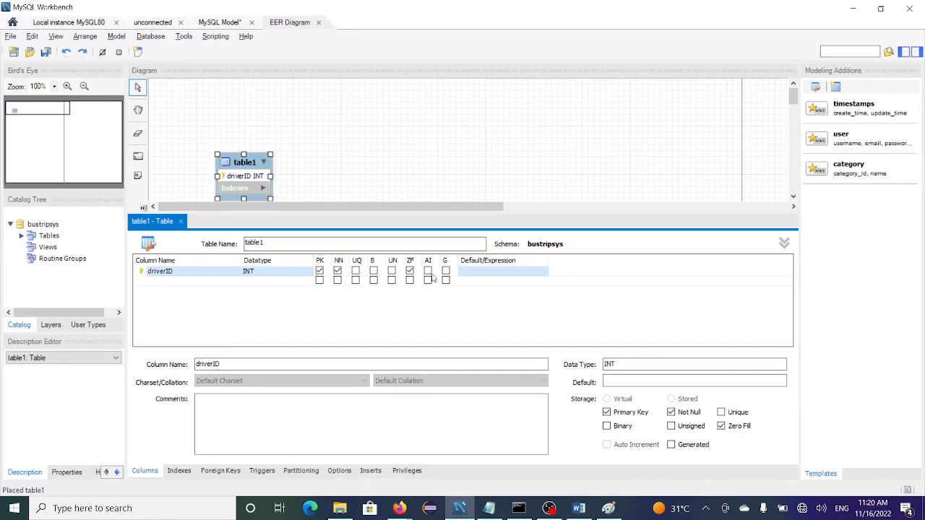
click(428, 272)
double_click(178, 273)
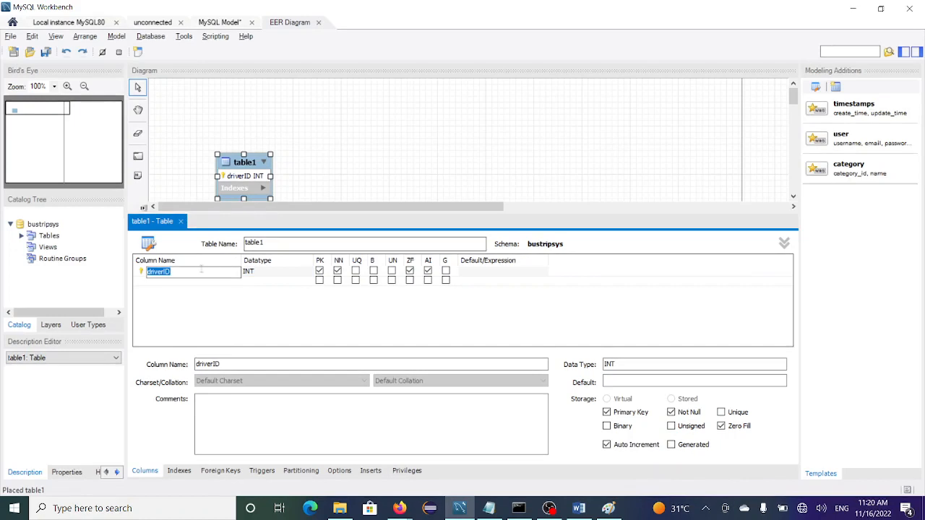
click(270, 280)
click(285, 271)
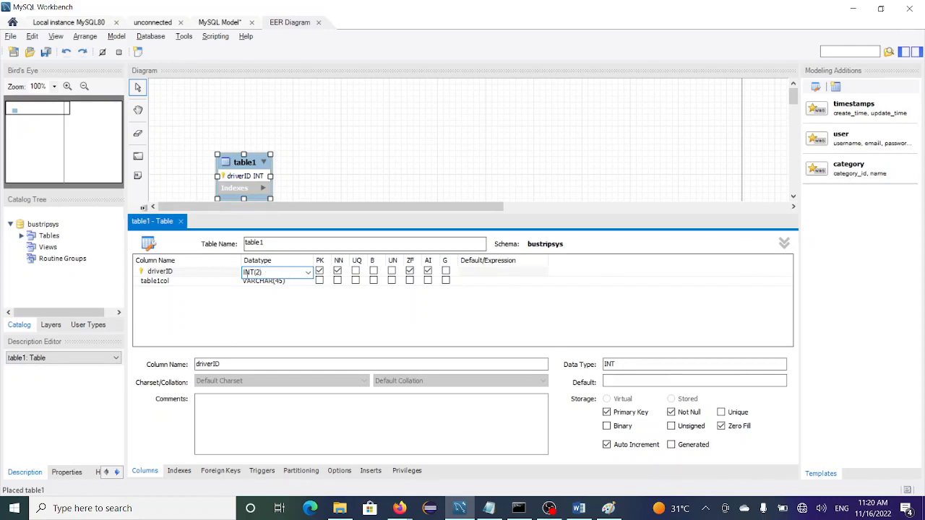
click(203, 286)
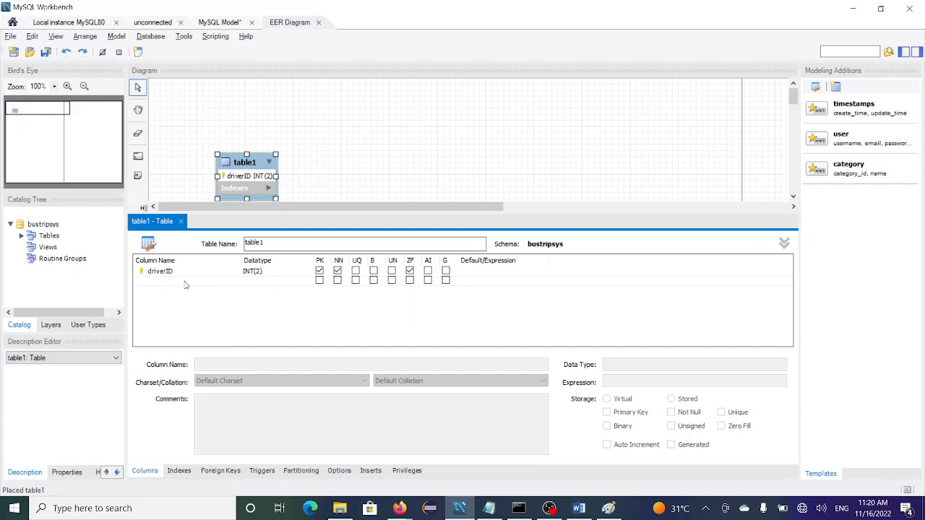
Step: Add a VARCHAR(45) column called name to table1 as Not Null, consulting the Driver entity table in the Word lesson
click(184, 285)
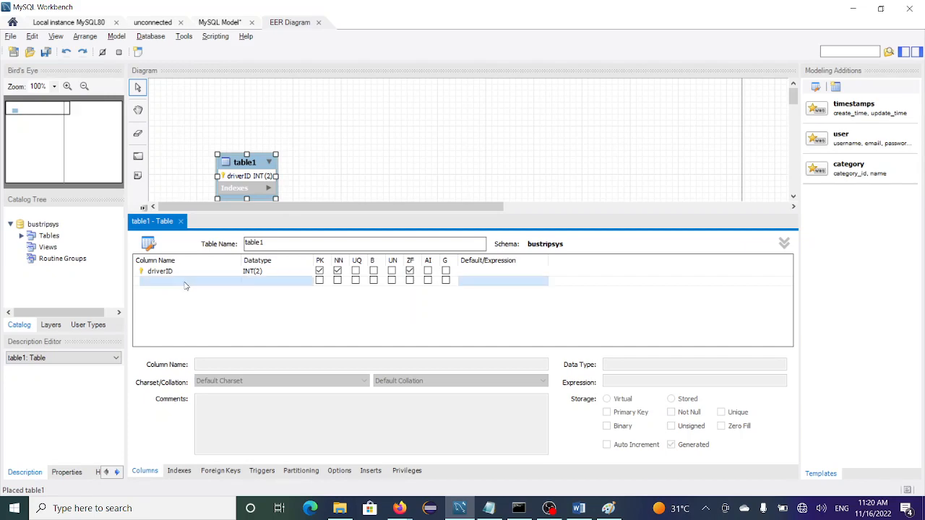
click(185, 282)
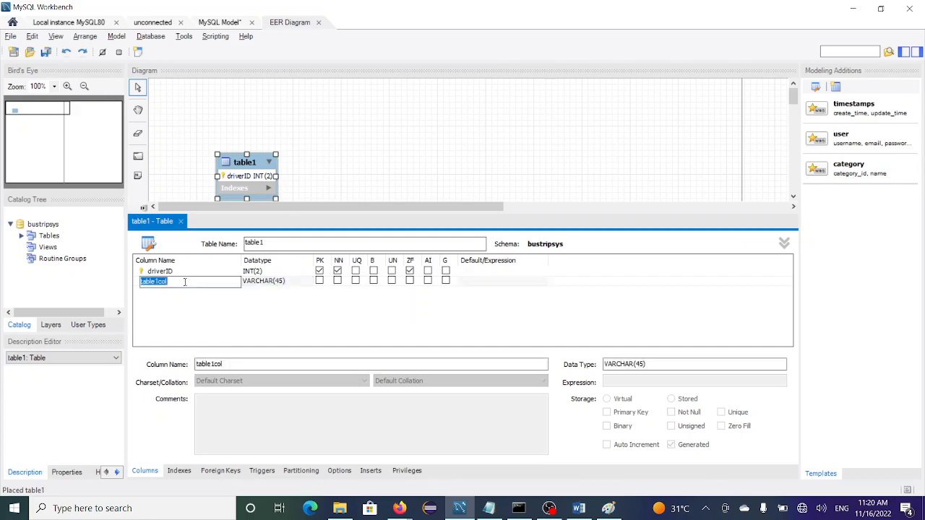
key(alt+Tab)
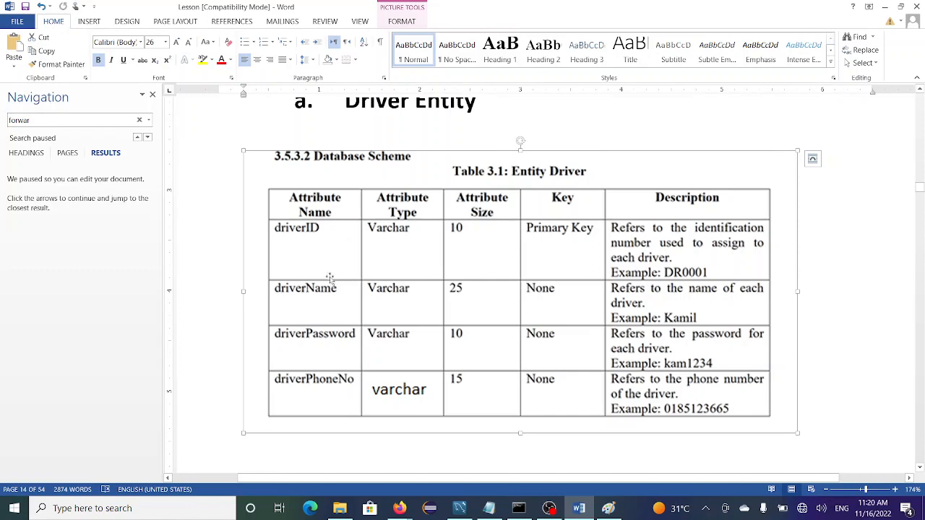
key(alt+Tab)
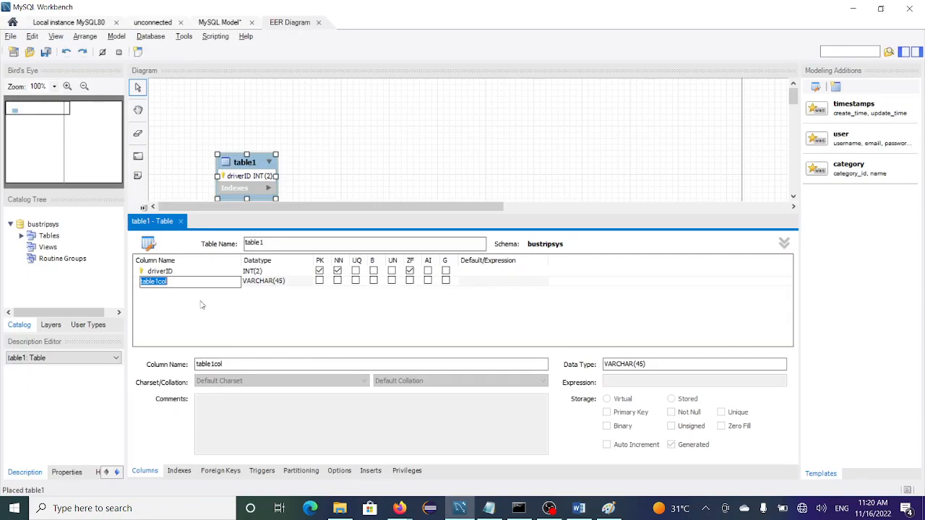
text(NAME)
key(BackSpace)
key(BackSpace)
key(BackSpace)
key(BackSpace)
text(name)
click(208, 293)
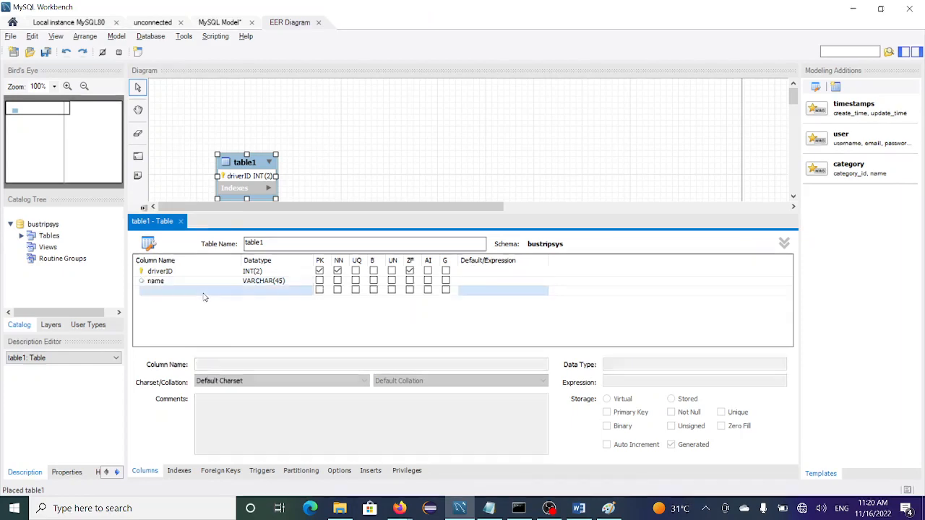
Step: Add two more VARCHAR(45) columns to table1 named password and phone, both marked as Not Null
double_click(166, 291)
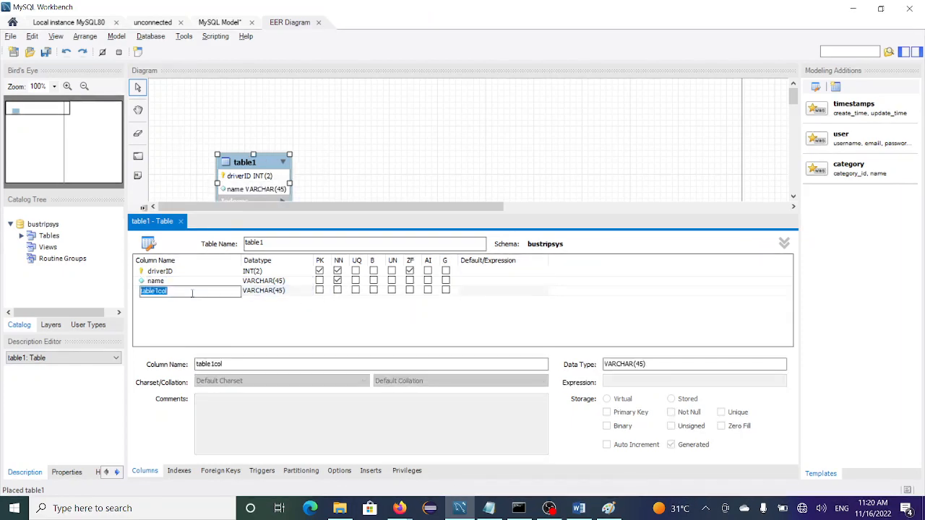
text(password)
click(337, 290)
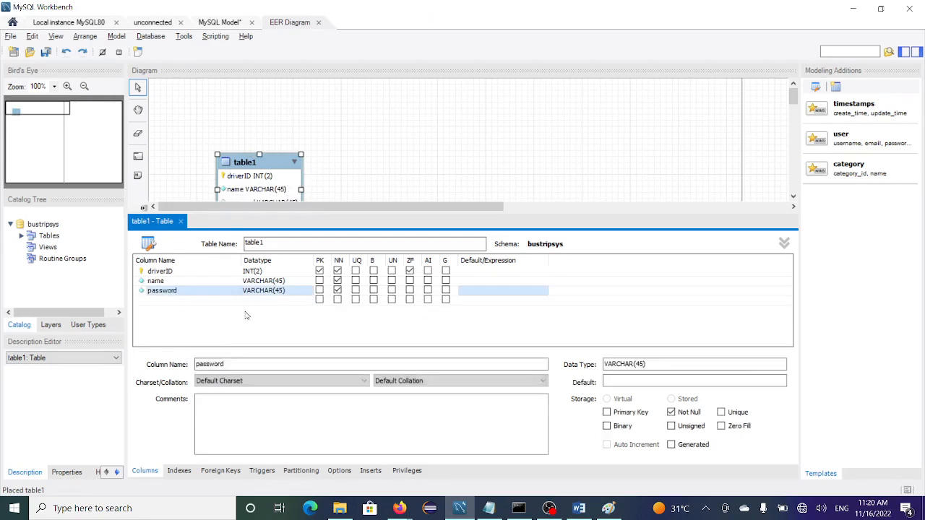
double_click(169, 300)
text(p)
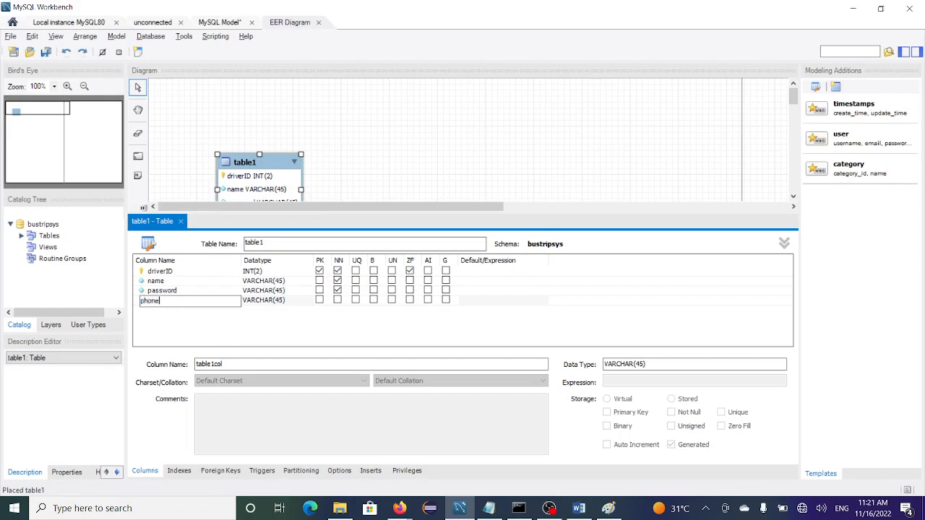
text(hone)
click(337, 299)
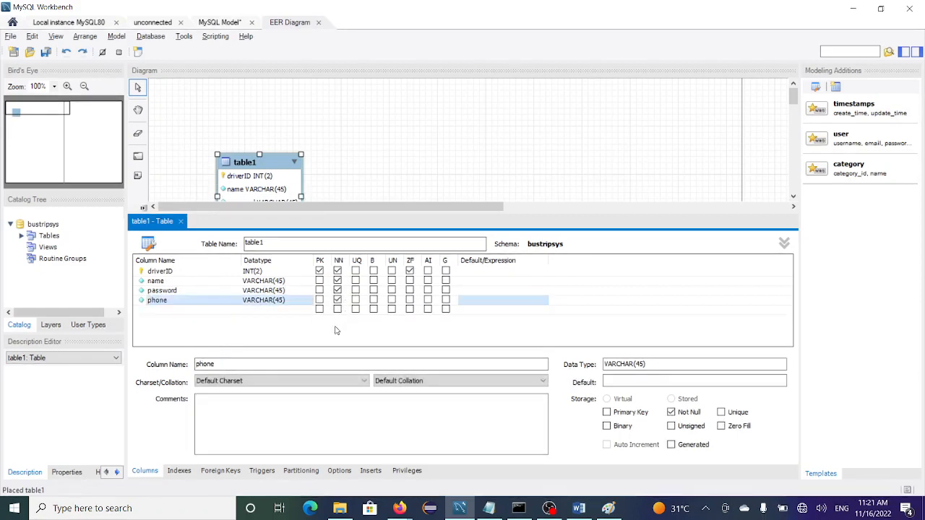
Step: Add a fifth column named dateCapture to table1 with datatype VARCHAR(45), marked as Not Null
double_click(173, 309)
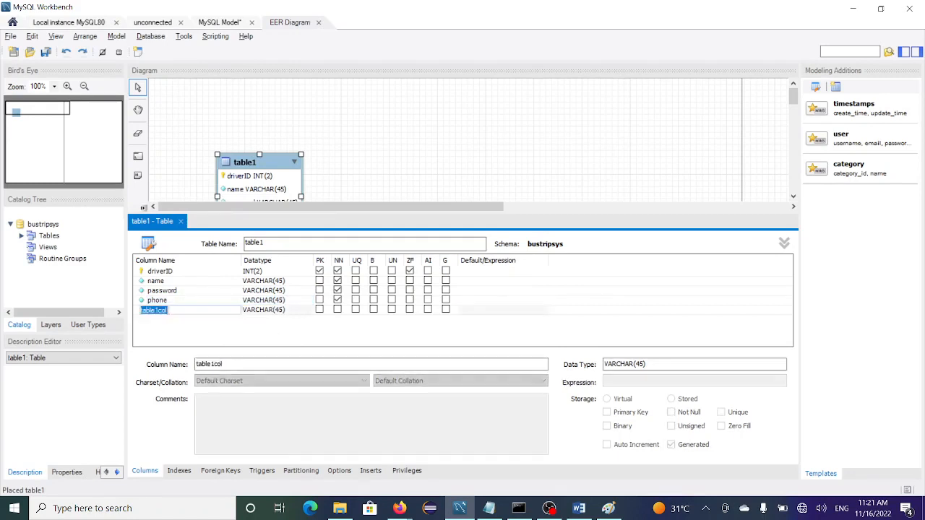
text(dateCapture)
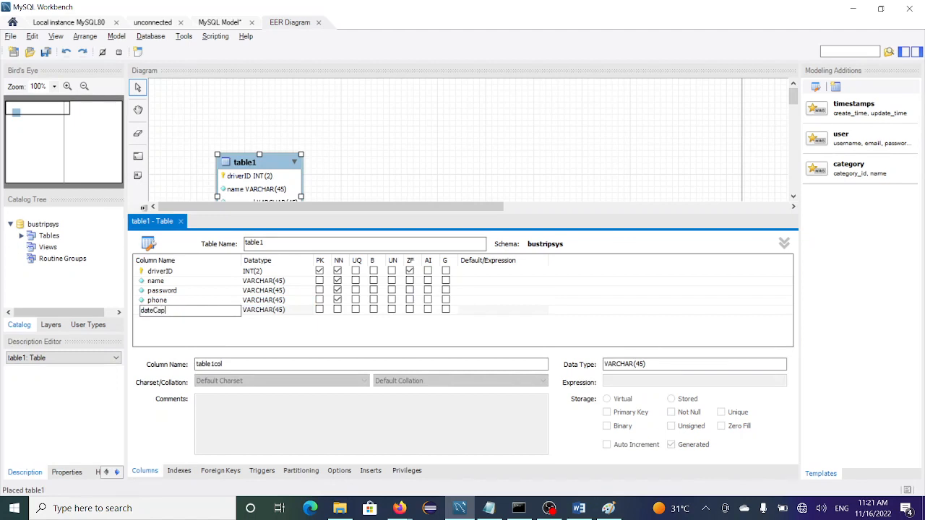
click(337, 310)
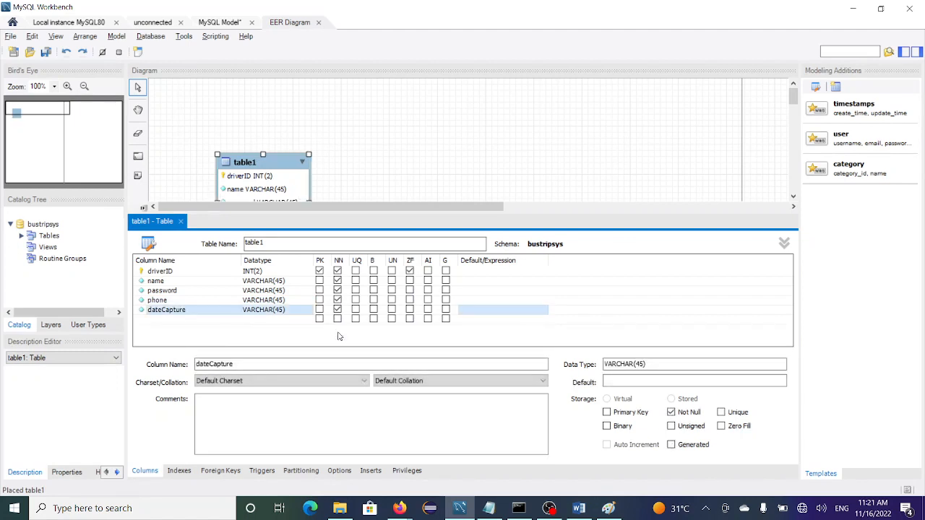
Step: Move table1 up towards the upper-left corner of the EER diagram and close its table editor
click(378, 142)
drag(264, 168, 230, 107)
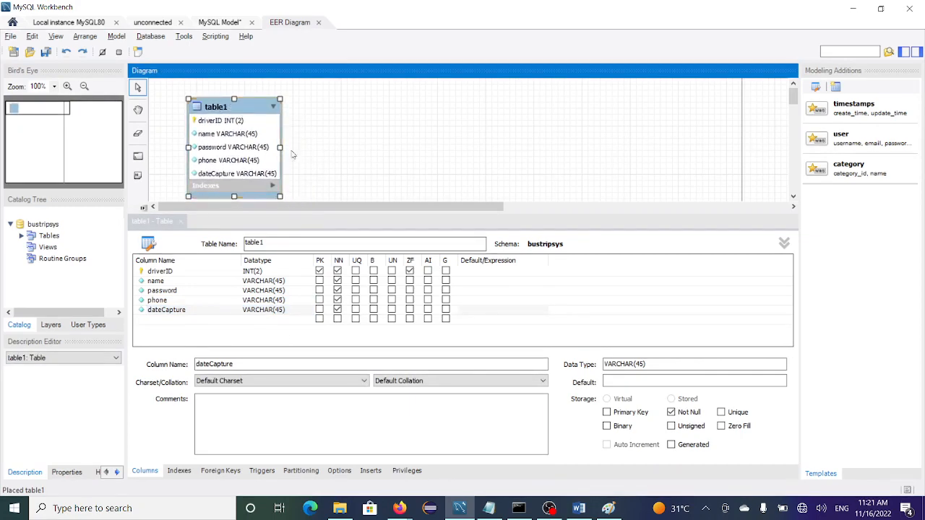
click(183, 222)
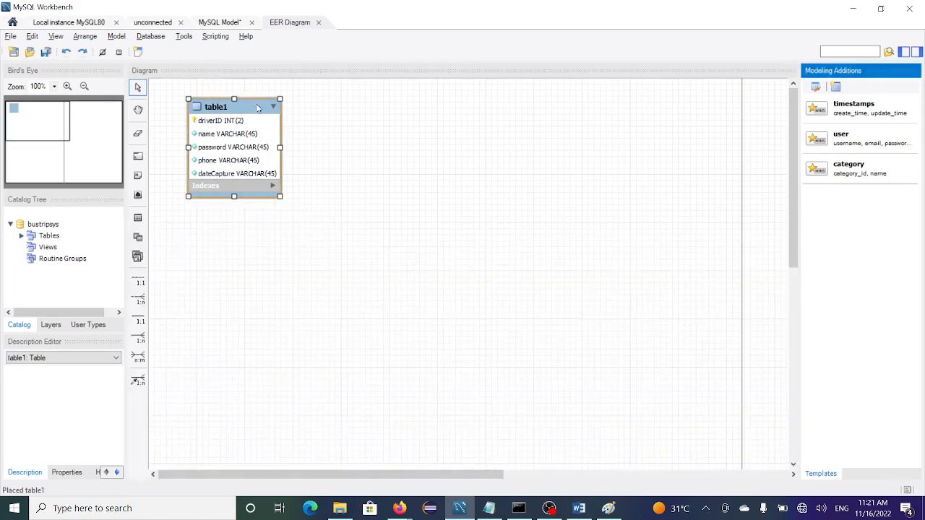
double_click(250, 190)
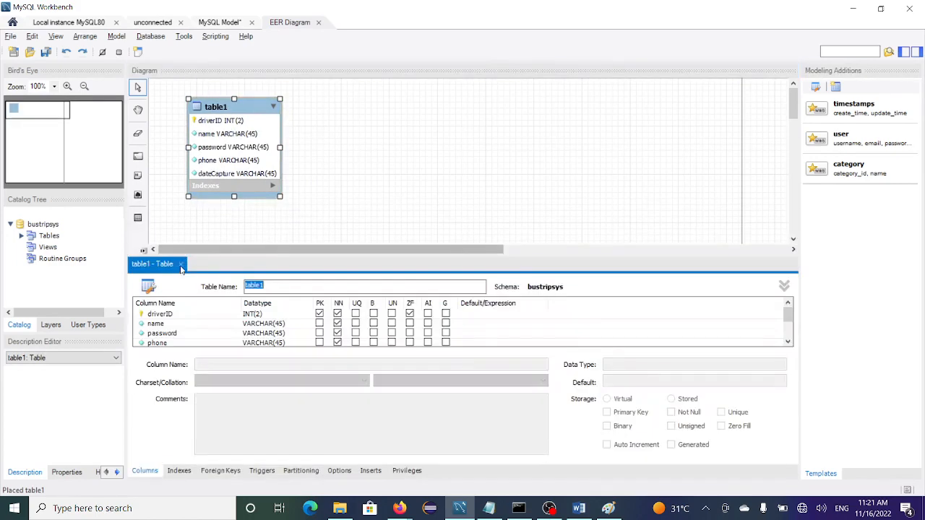
click(182, 264)
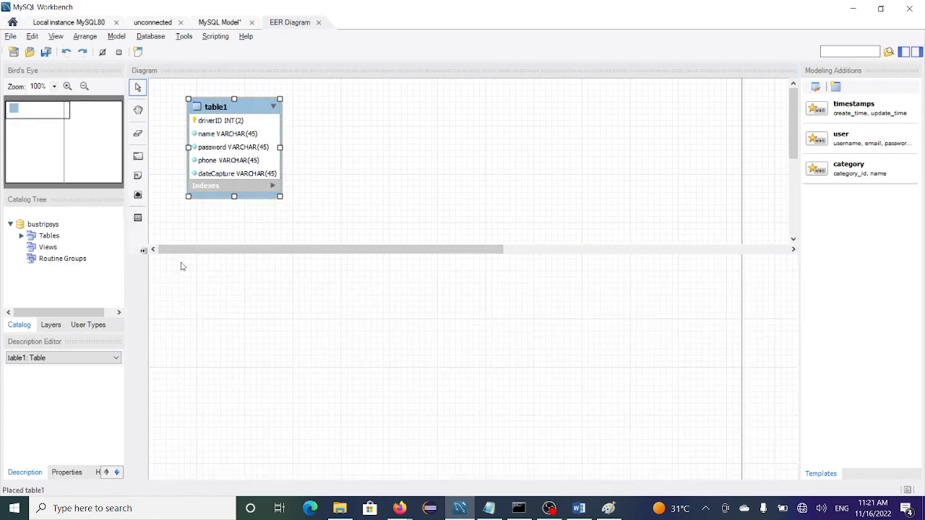
Step: Check the Entity Driver table in the Word lesson and the PDF report in Firefox, and rename table1 as driver in MySQL Workbench
key(alt+Tab)
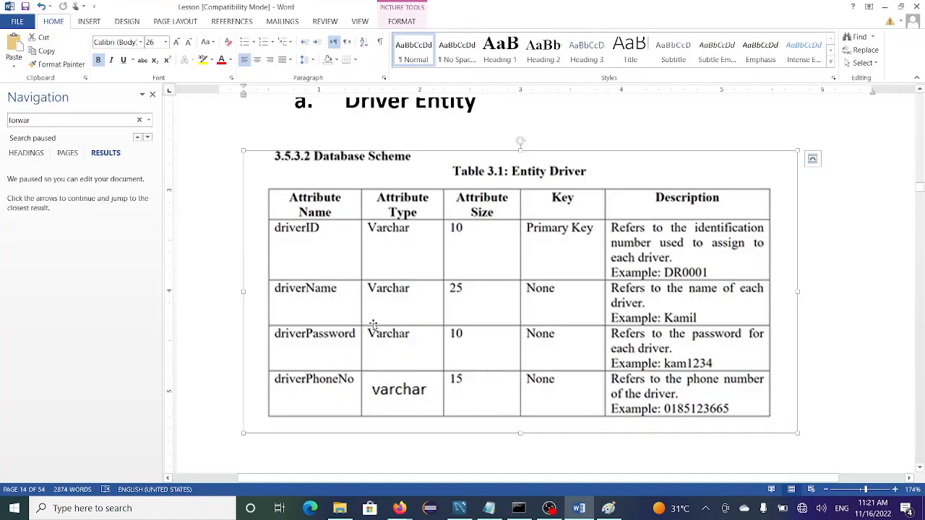
scroll(313, 330, down, 5)
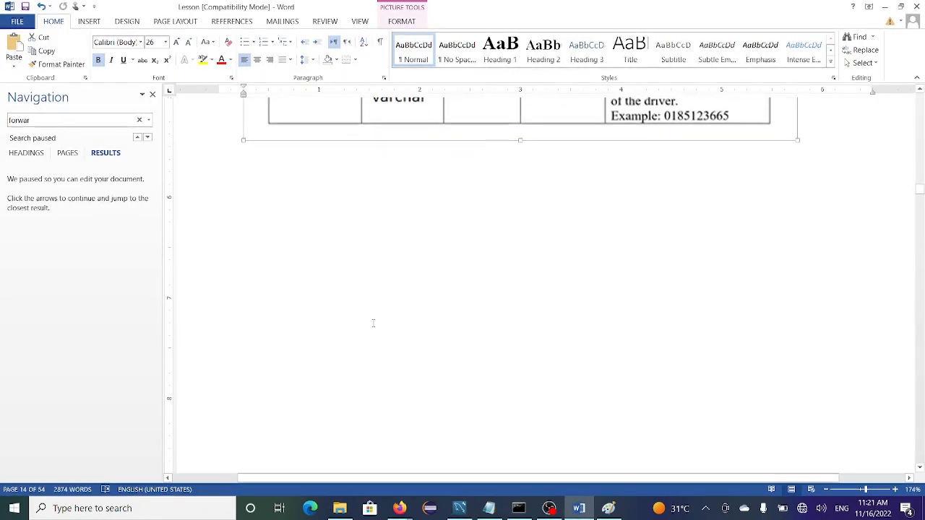
click(399, 508)
click(465, 453)
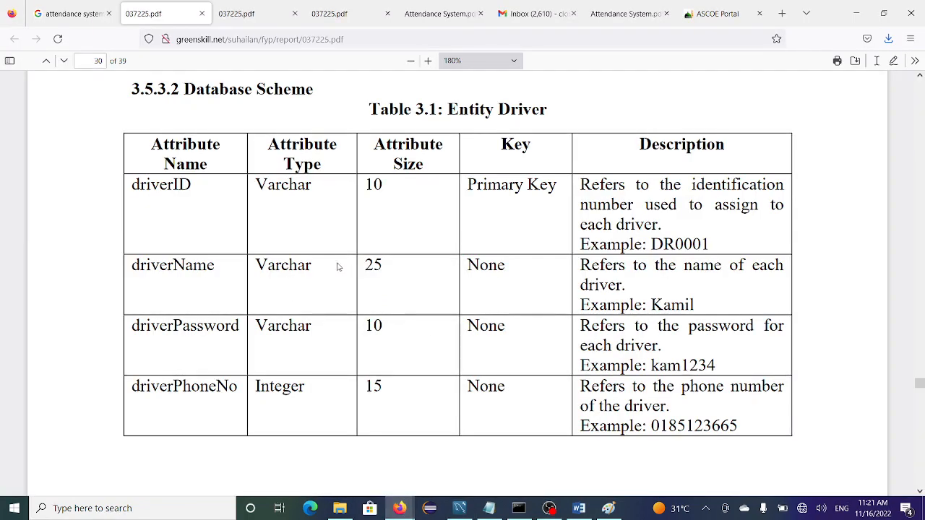
scroll(477, 180, down, 1)
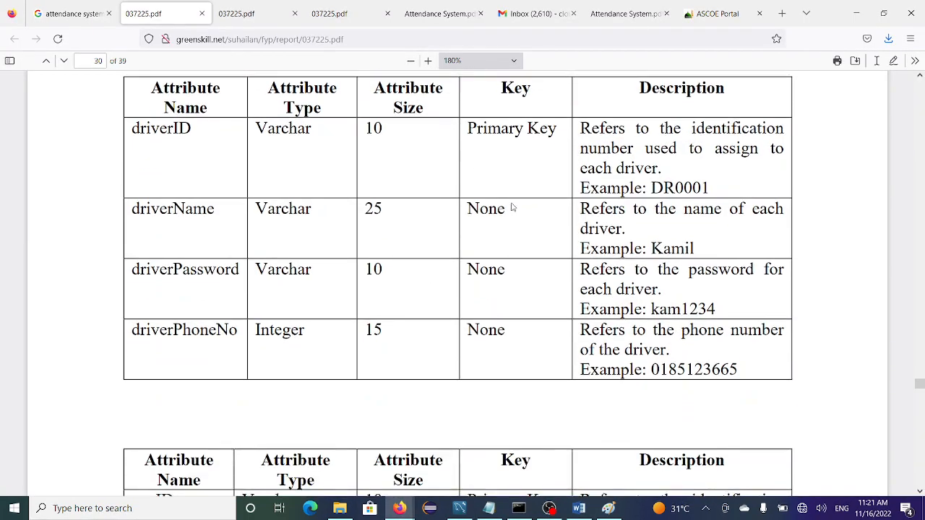
scroll(511, 206, up, 2)
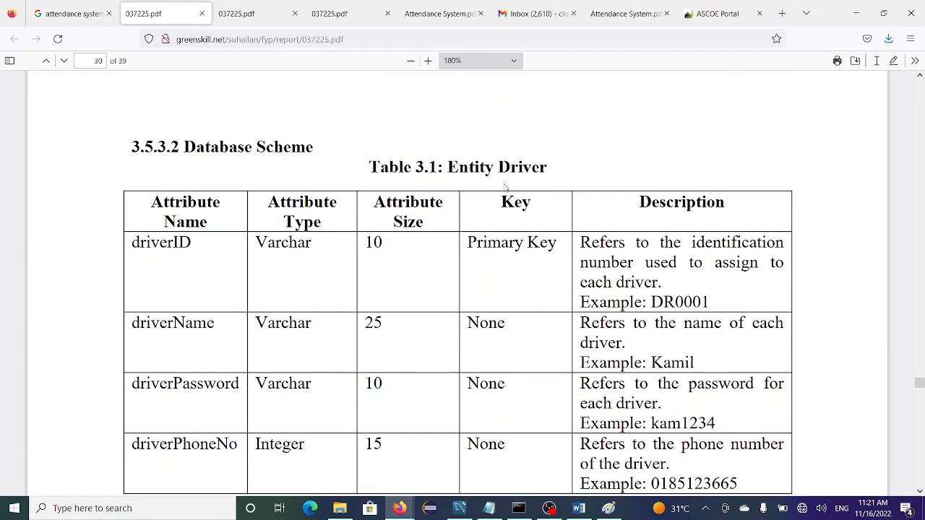
click(460, 508)
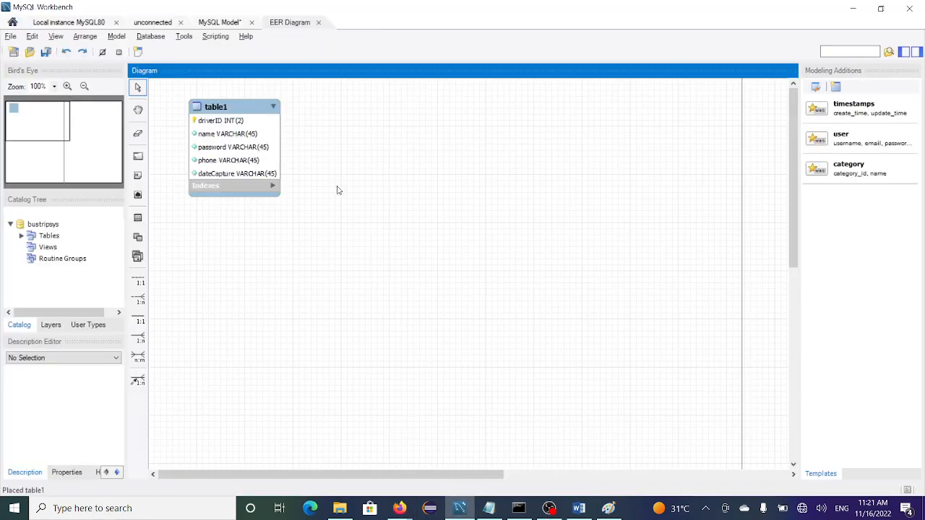
click(203, 110)
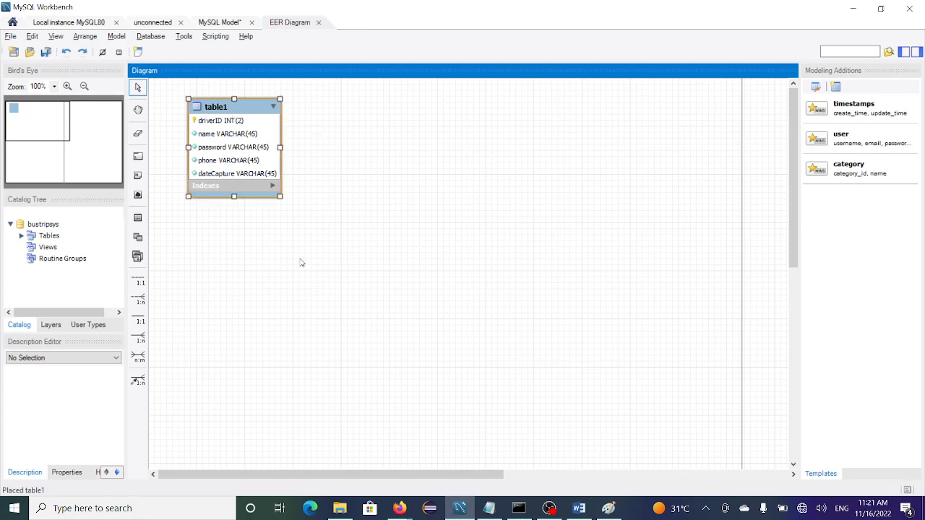
text(driver)
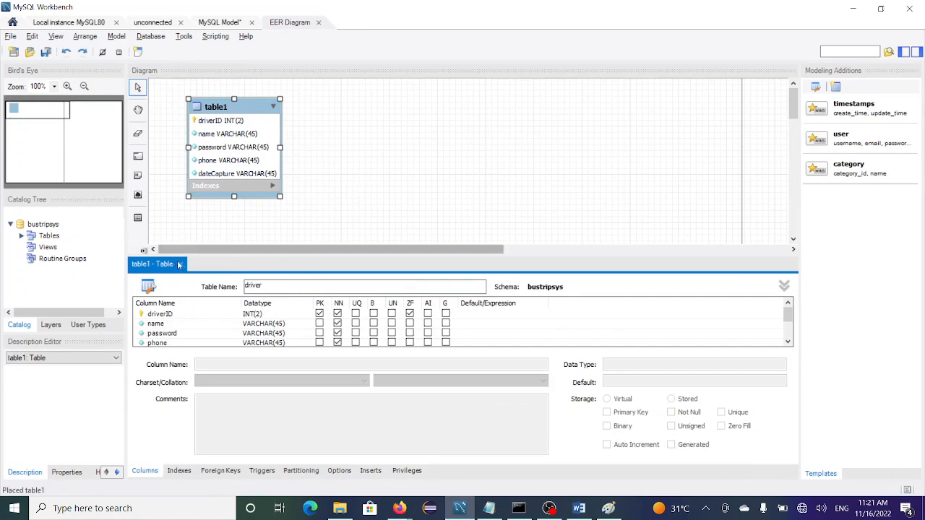
click(330, 209)
click(183, 263)
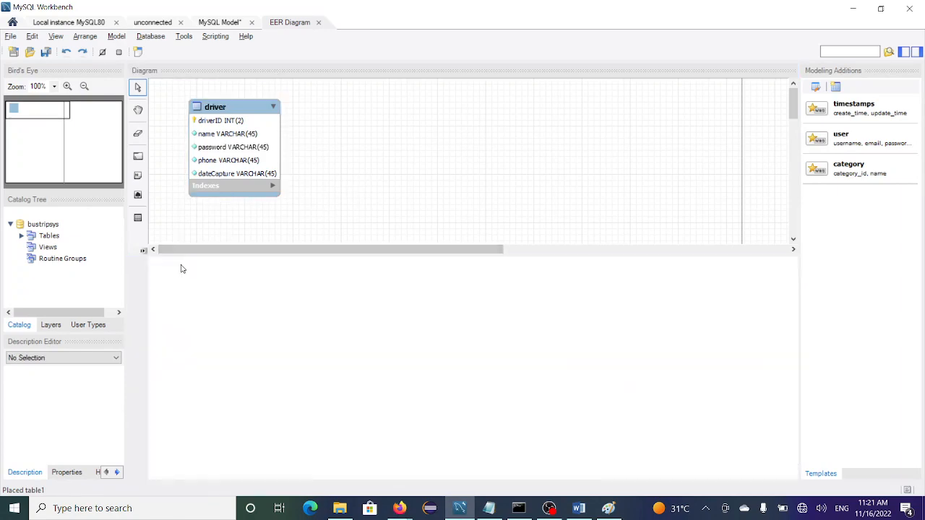
Step: Consult the Entity Passenger table in the Firefox PDF report, and place a new table named passenger below the driver table in MySQL Workbench
key(alt+Tab)
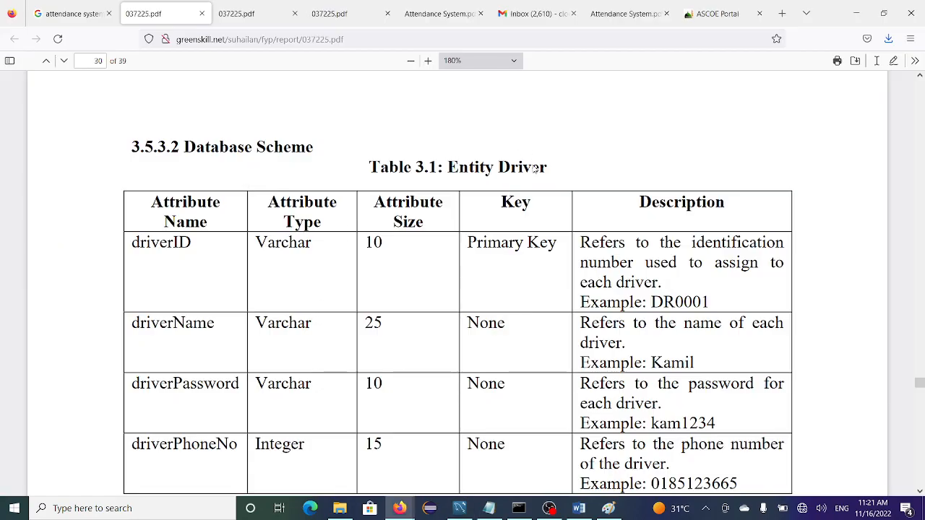
scroll(527, 195, down, 1)
scroll(526, 189, down, 6)
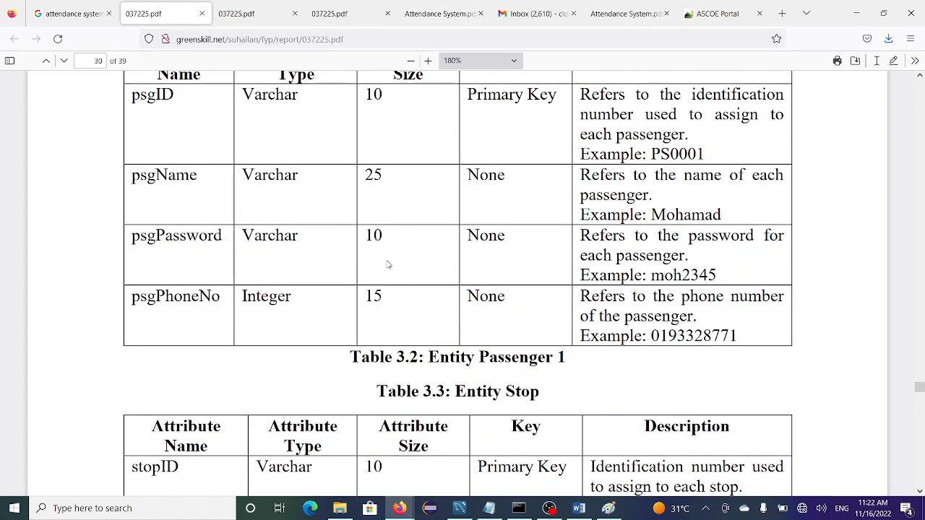
key(alt+Tab)
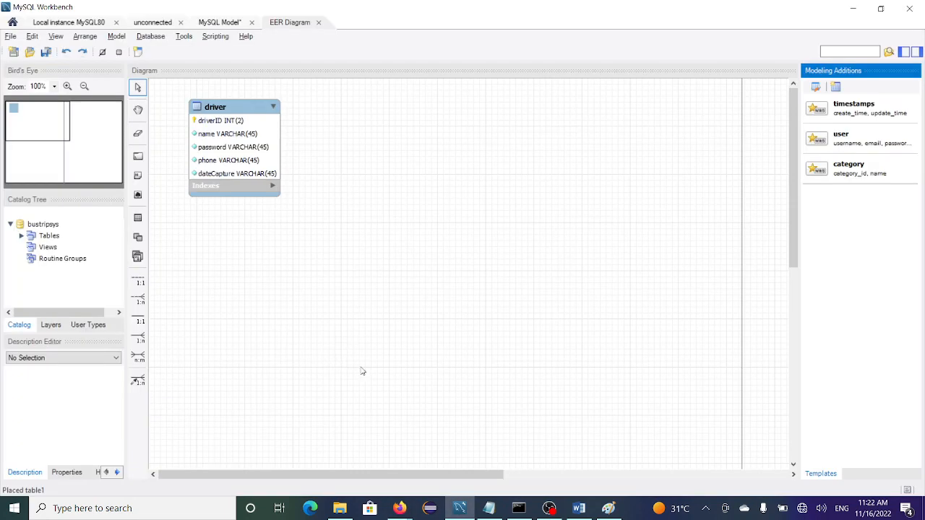
click(138, 217)
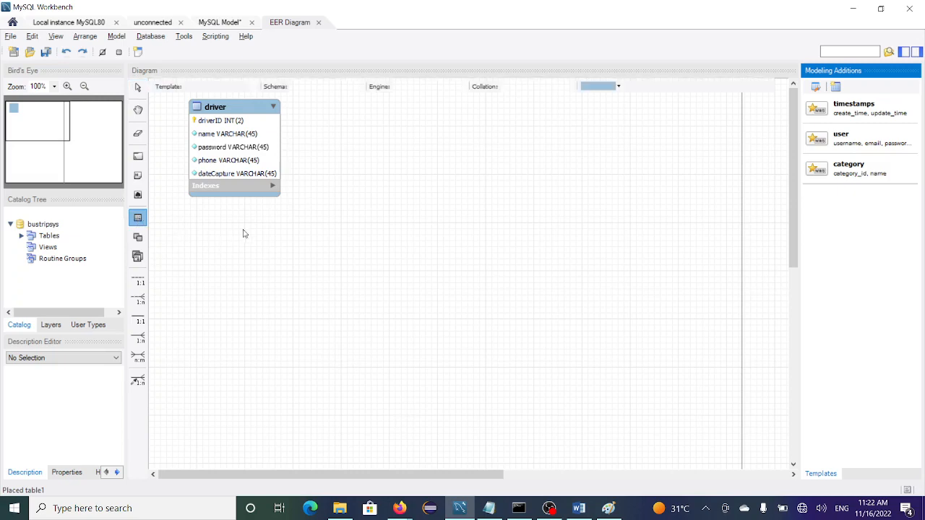
click(244, 230)
double_click(261, 235)
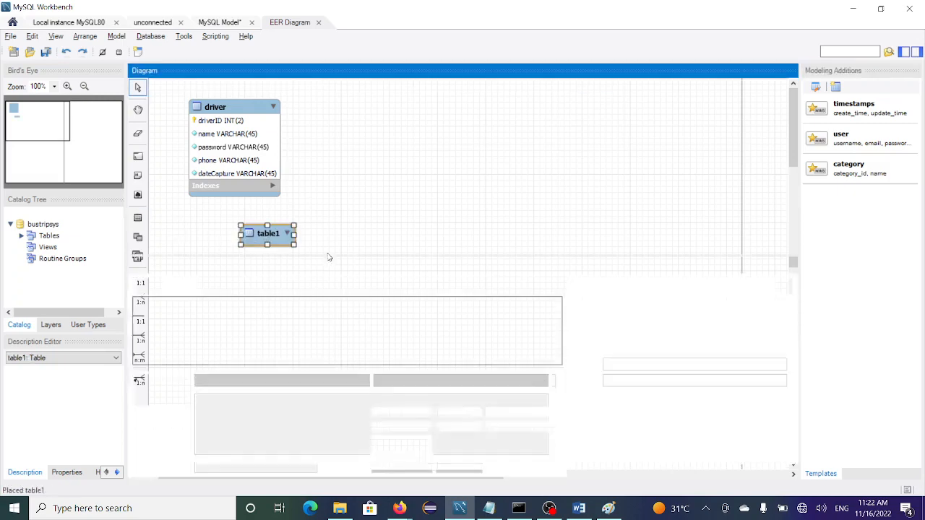
text(passenger)
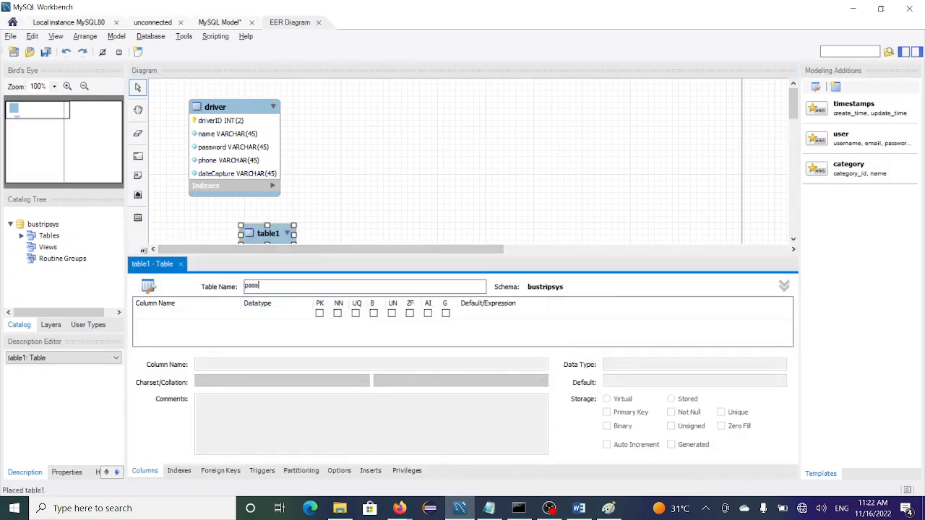
Step: Add a column named psgID to the passenger table with datatype INT(2), marked as Primary Key, Not Null, Zero Fill and Auto Increment
click(155, 327)
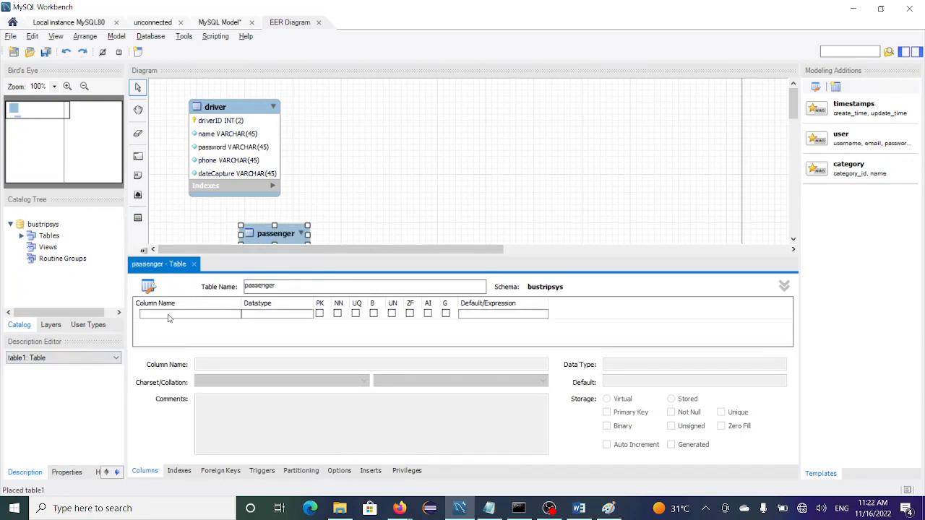
double_click(169, 315)
text(psgID)
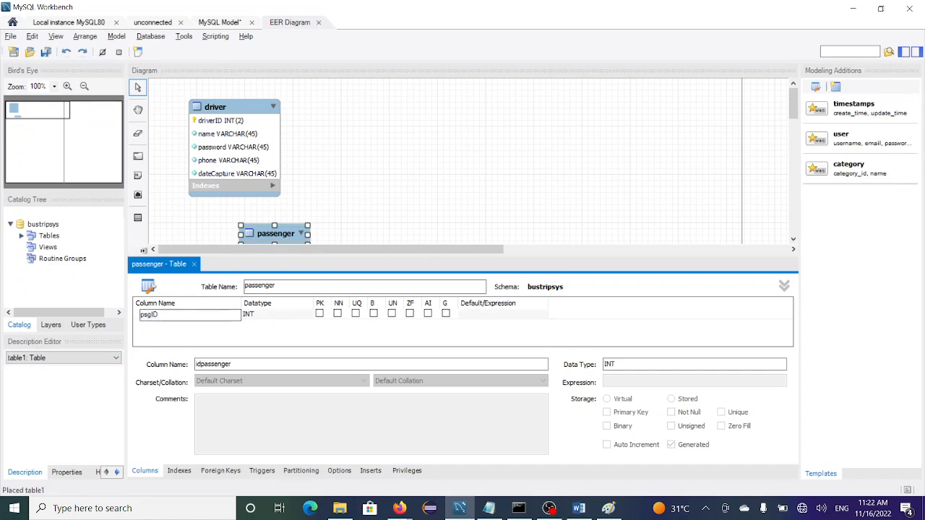
click(329, 316)
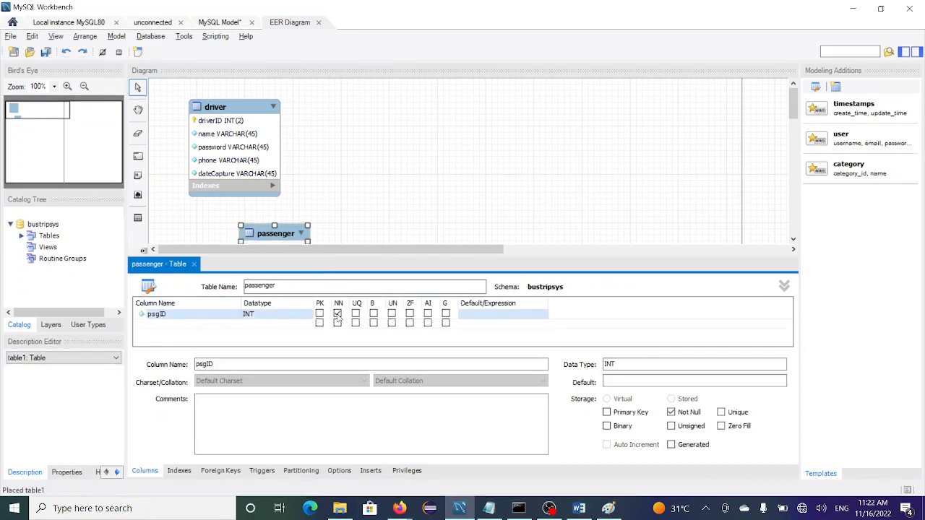
click(319, 314)
click(410, 313)
click(427, 314)
click(274, 317)
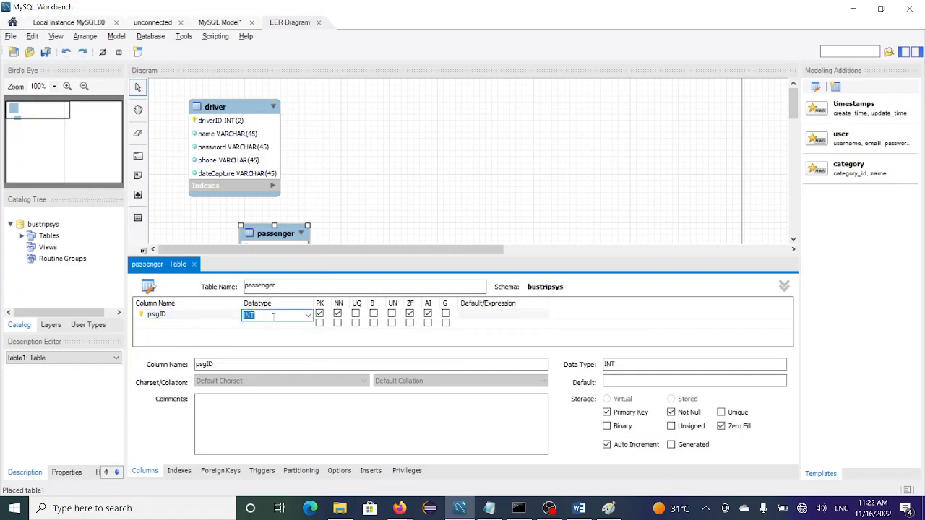
key(Right)
click(185, 327)
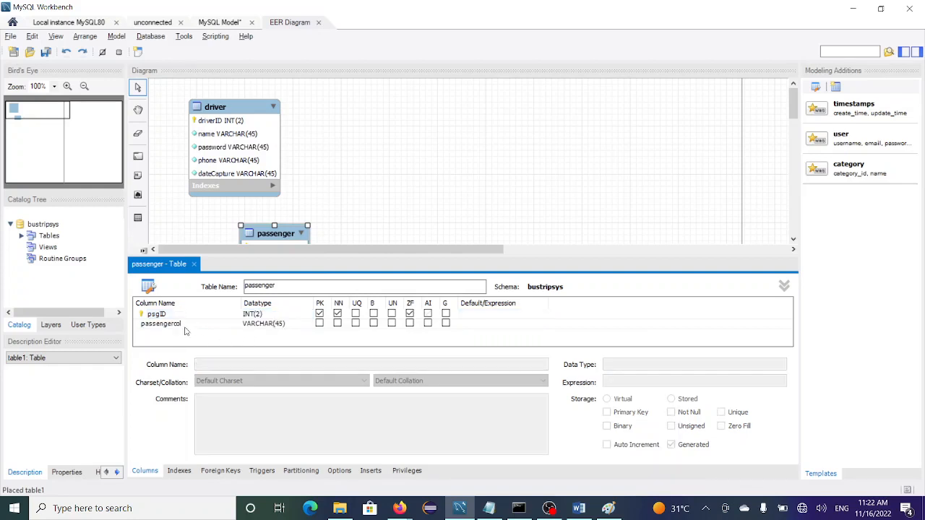
click(426, 316)
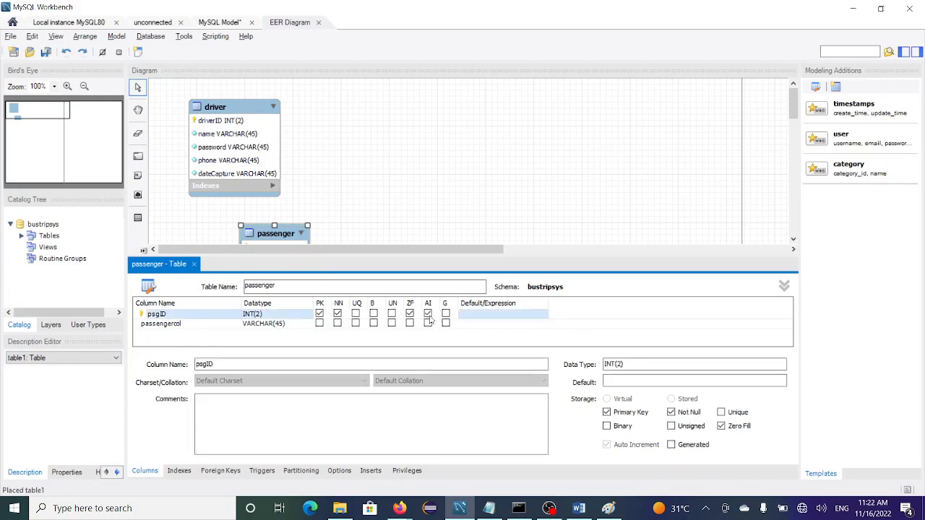
Step: Add two further columns to the passenger table, name and password, both with datatype VARCHAR(45) and marked as Not Null
click(179, 327)
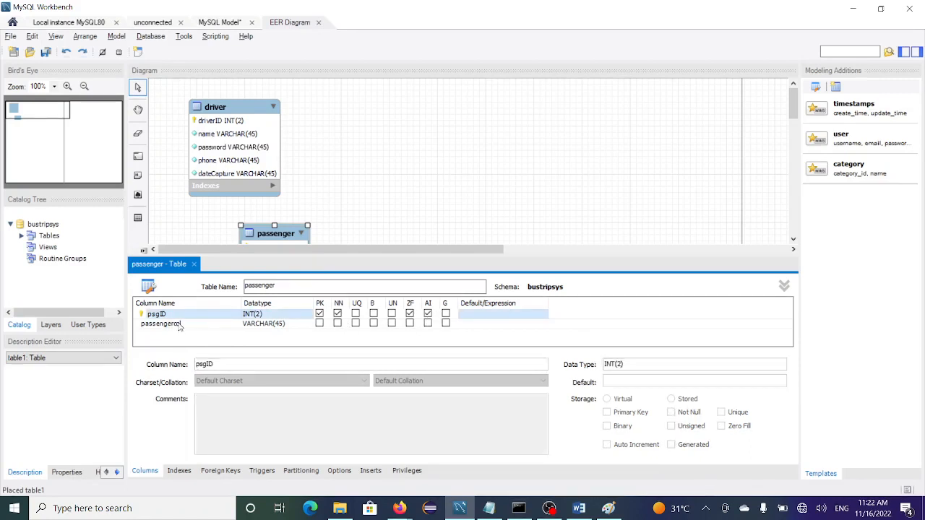
double_click(179, 327)
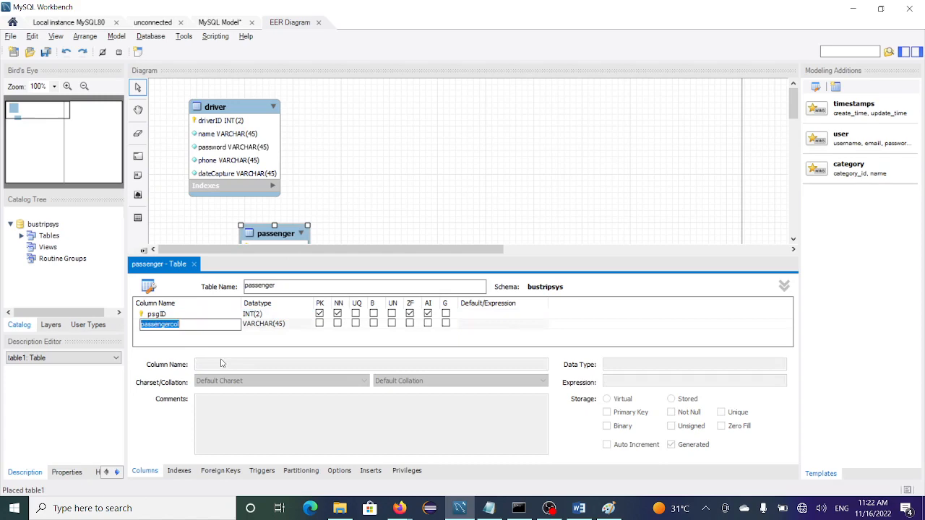
text(name)
click(337, 323)
double_click(208, 334)
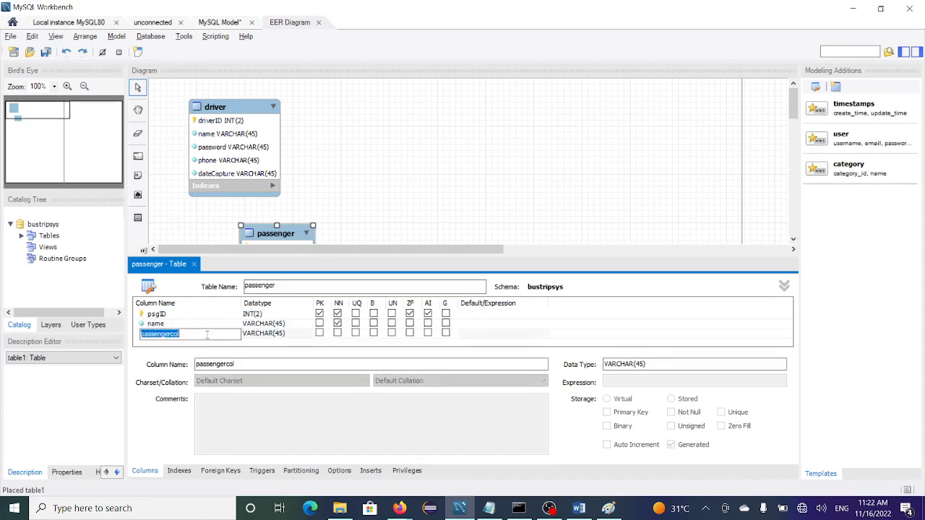
text(password)
click(336, 335)
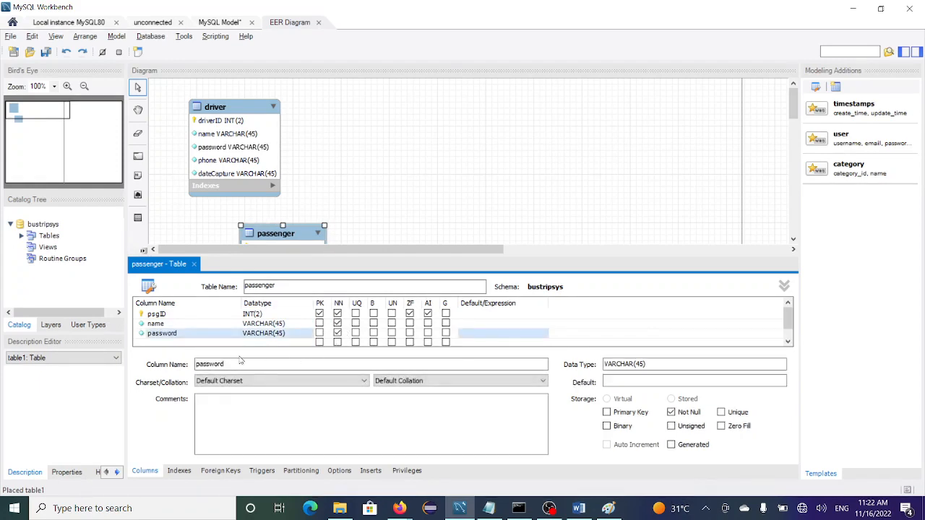
Step: Add a fourth passenger column named phone with datatype VARCHAR(45), and check the Entity Passenger attributes in the Firefox PDF report
double_click(206, 342)
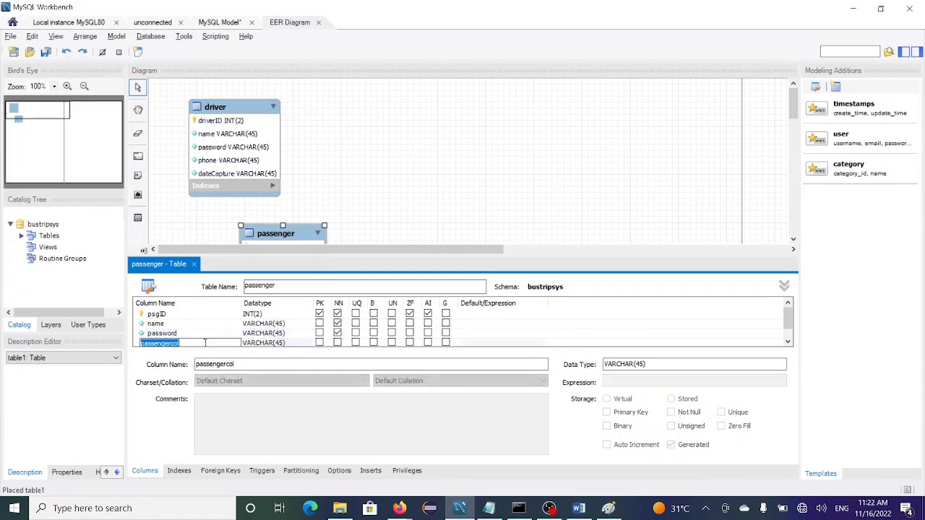
text(phone)
key(alt+Tab)
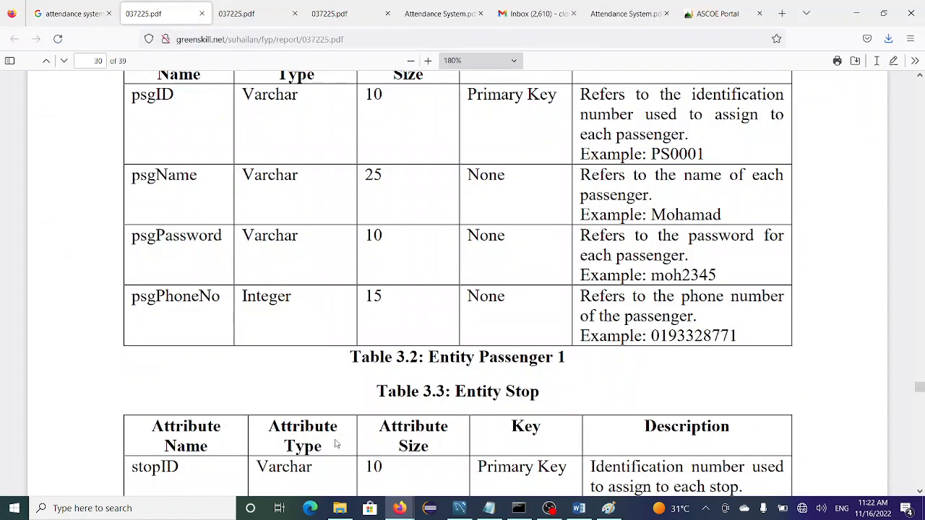
scroll(297, 332, up, 2)
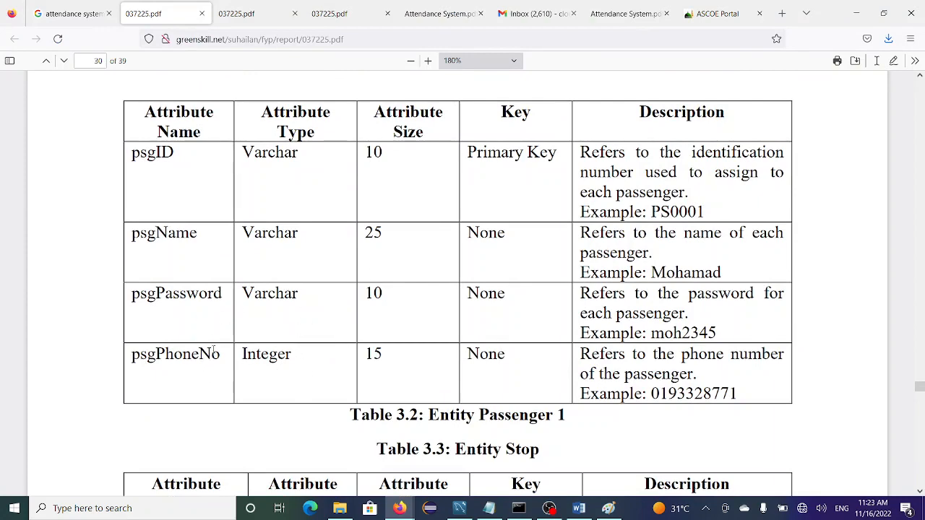
key(alt+Tab)
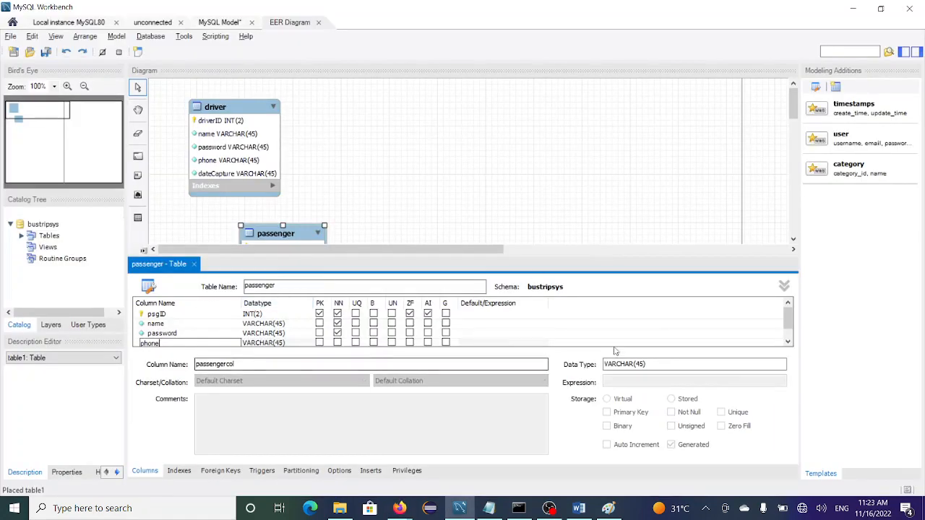
Step: Add a fifth passenger column named dateCaptures with datatype VARCHAR(45), and mark both phone and dateCaptures as Not Null
drag(393, 255, 386, 192)
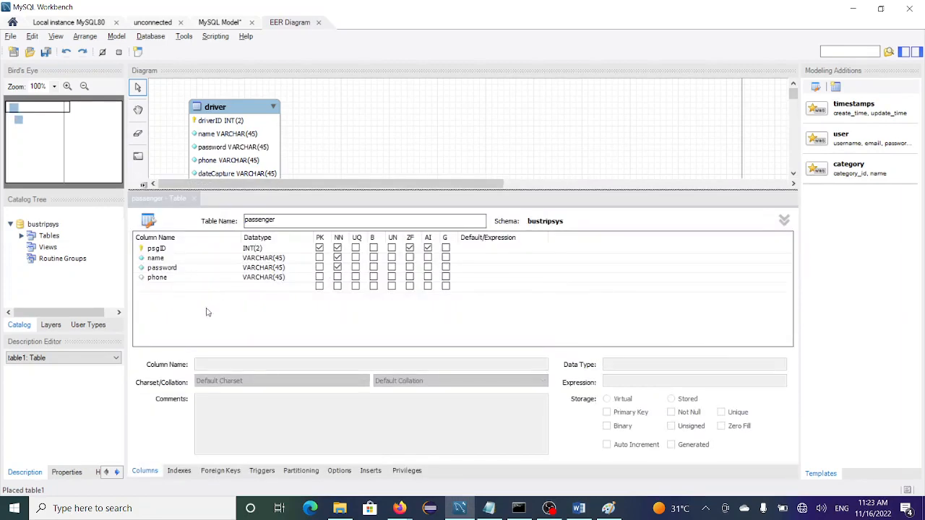
click(171, 287)
text(dateCaptures)
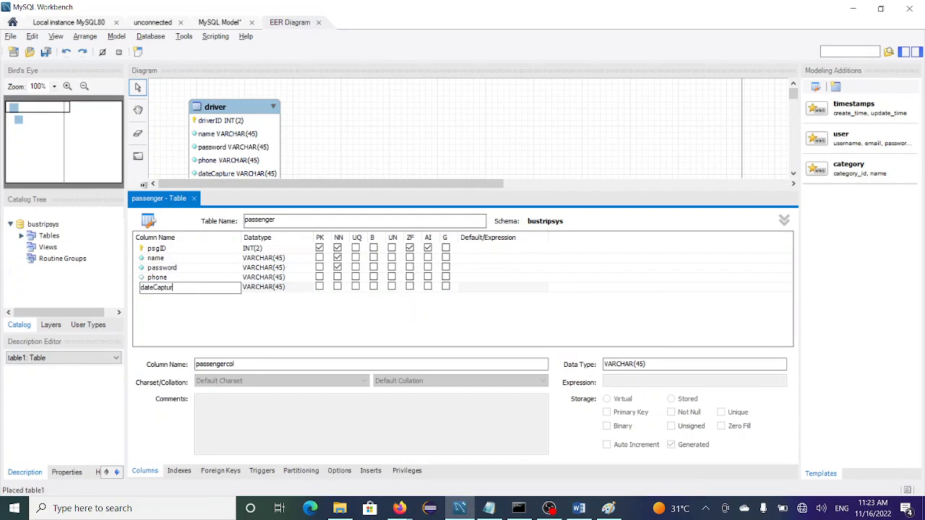
click(338, 287)
click(338, 277)
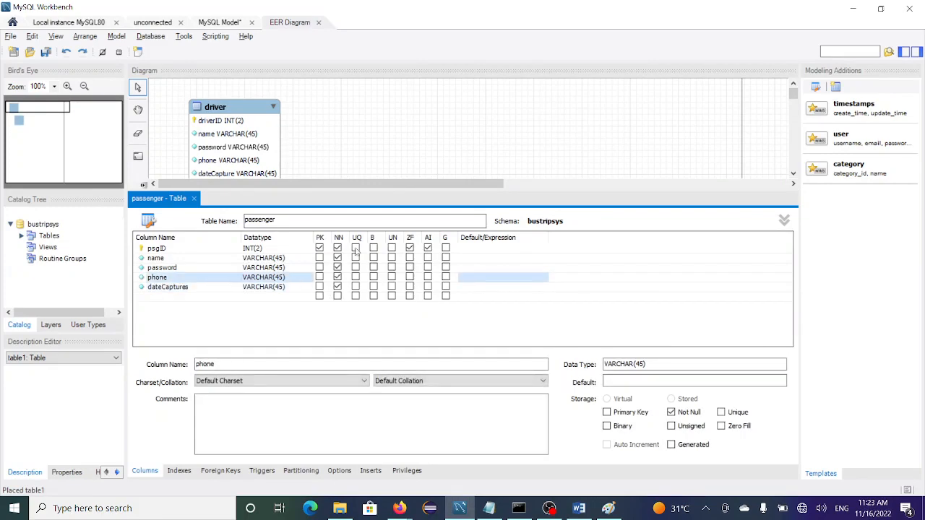
Step: Close the passenger table editor and move the passenger table up beside the driver table in the EER diagram
click(336, 145)
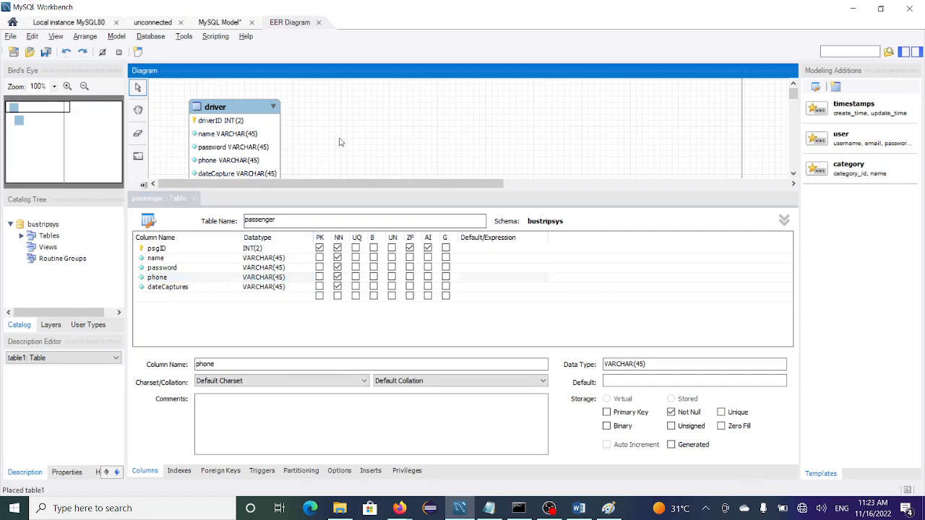
click(193, 198)
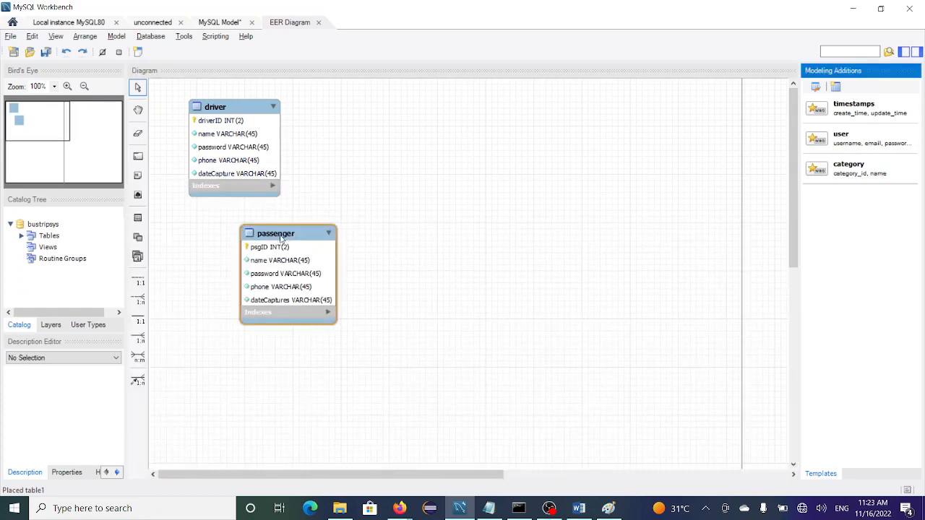
drag(323, 230, 406, 107)
Step: Set the driver table's driverID column to Auto Increment and close the driver table editor
click(232, 108)
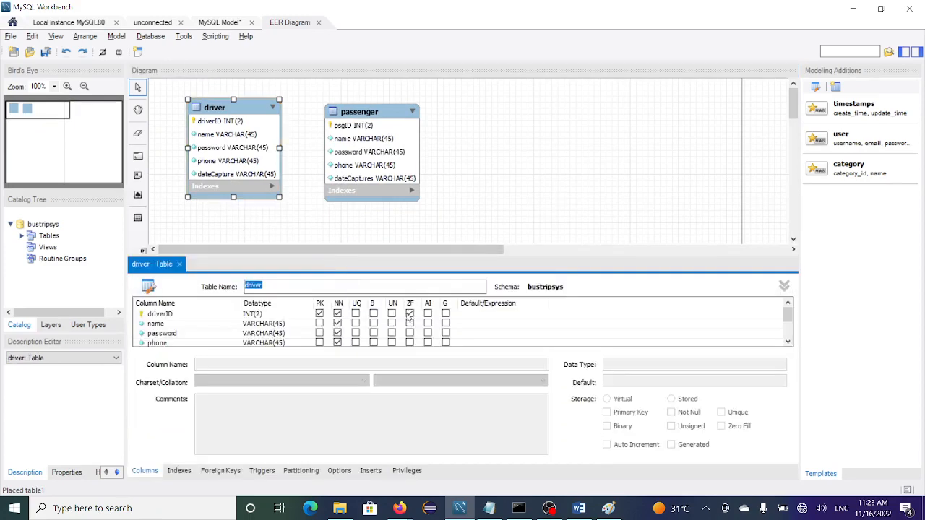
click(428, 314)
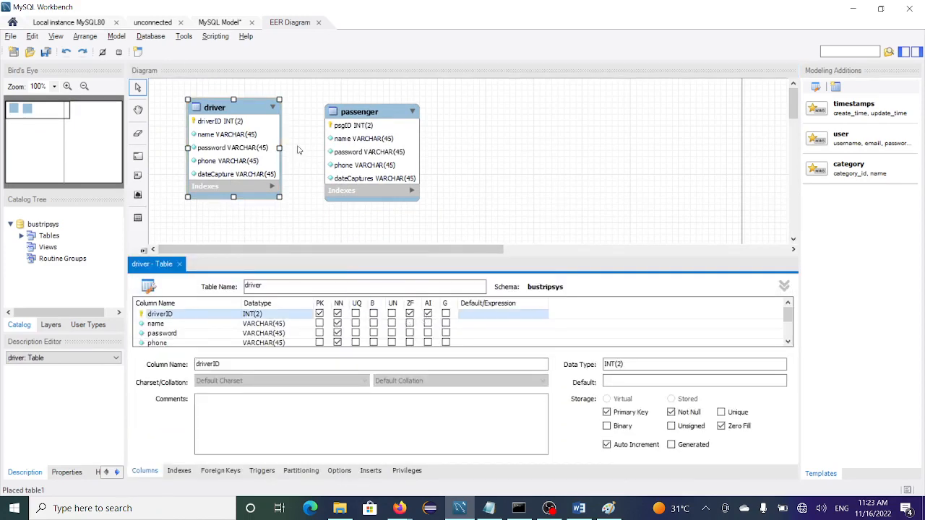
click(207, 236)
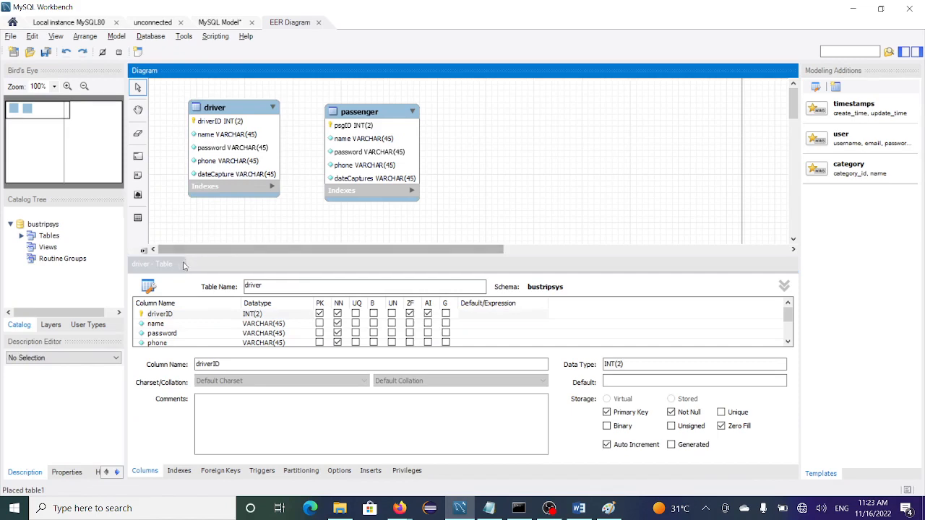
click(179, 264)
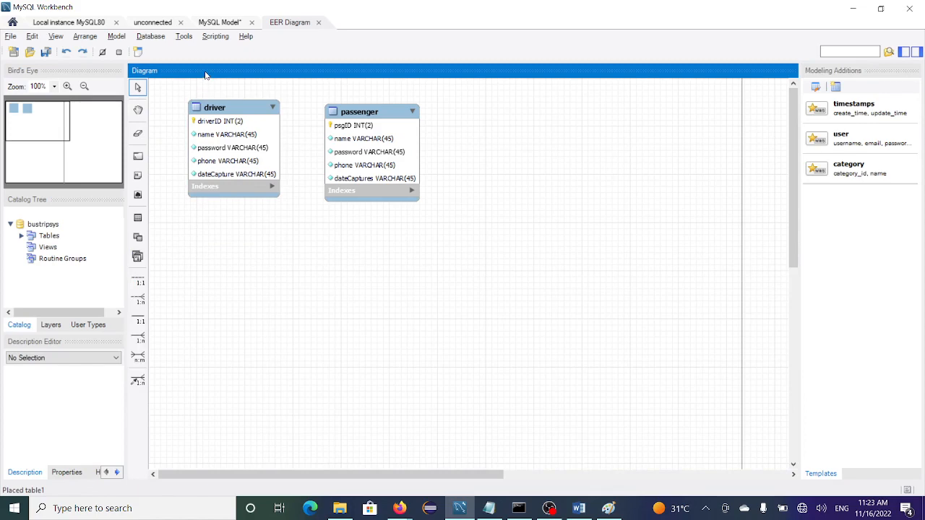
Step: Start saving the model as a new file, and create a folder named Bustrip Transport Sys Project on drive D
key(ctrl+s)
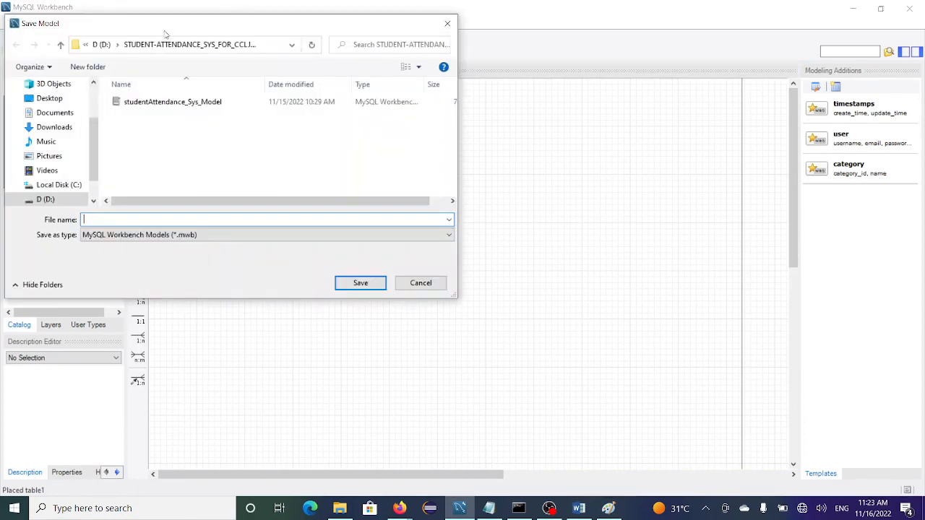
click(405, 283)
click(10, 36)
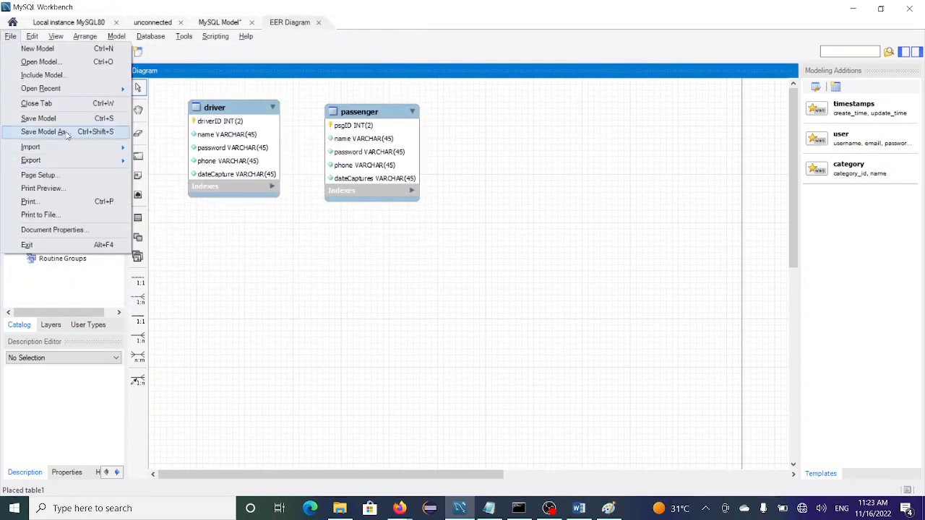
click(65, 133)
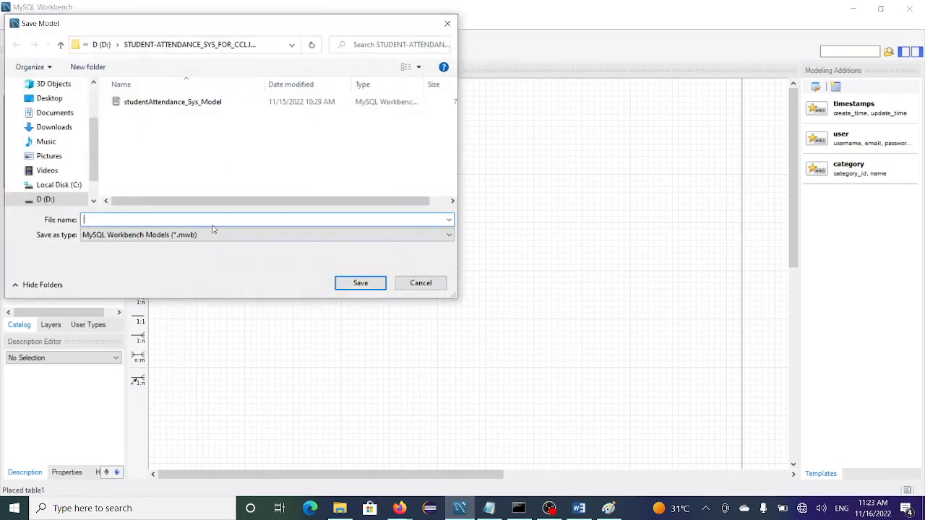
click(54, 201)
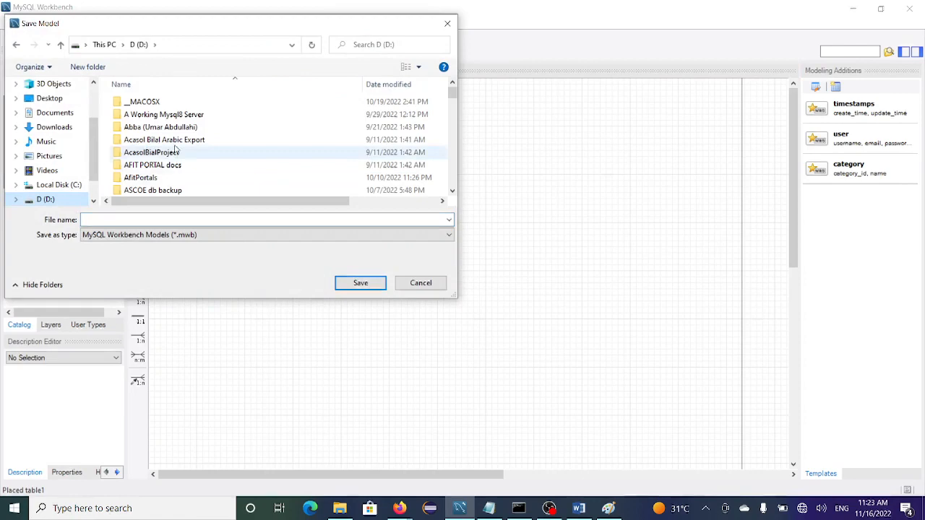
click(106, 69)
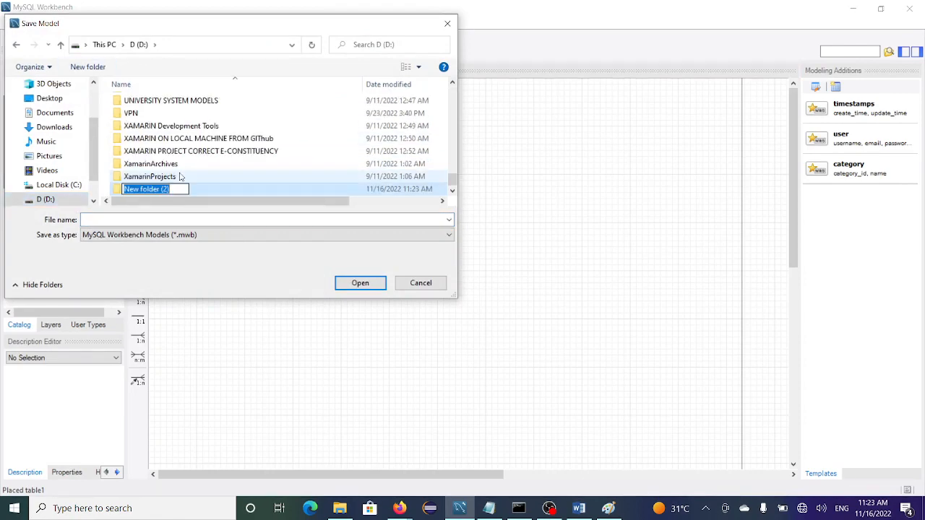
text(Bustrip Project)
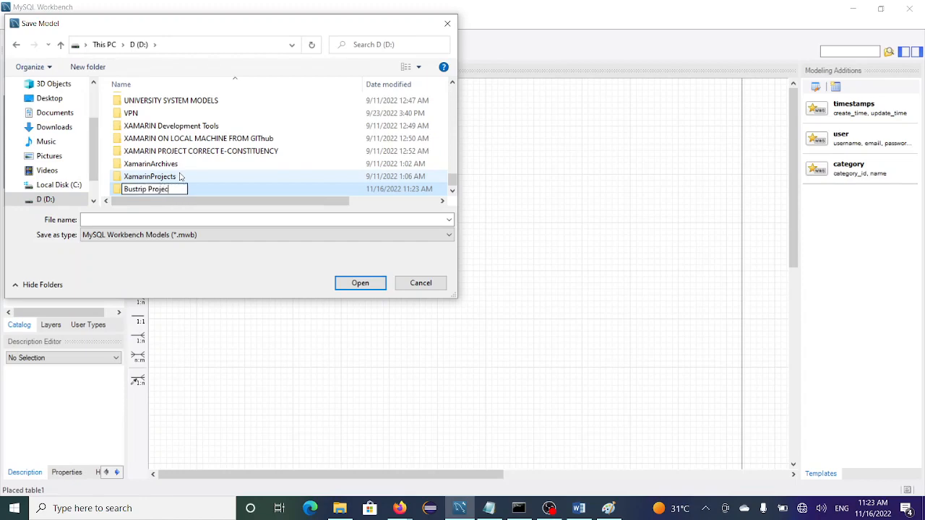
text(Transport Sys)
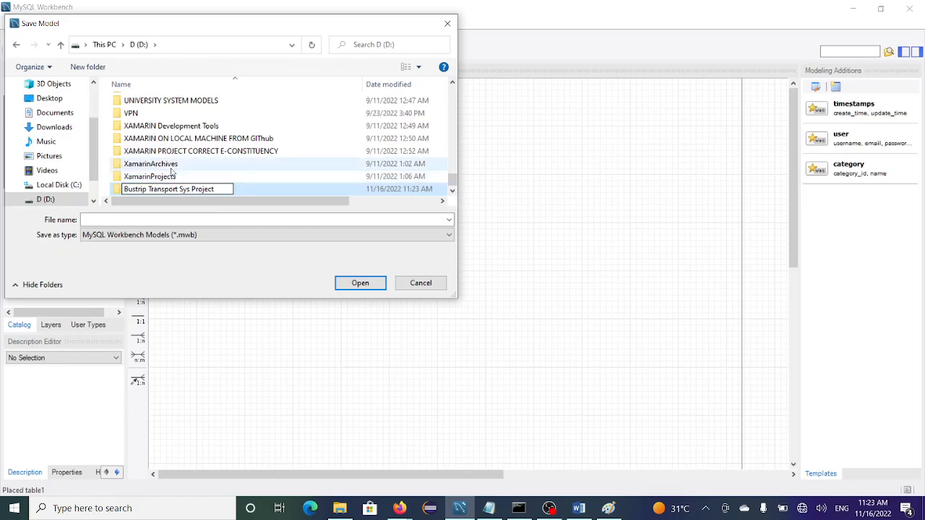
key(Return)
Step: Save the model inside the Bustrip Transport Sys Project folder under the file name BustripTransaportSysModel
double_click(203, 190)
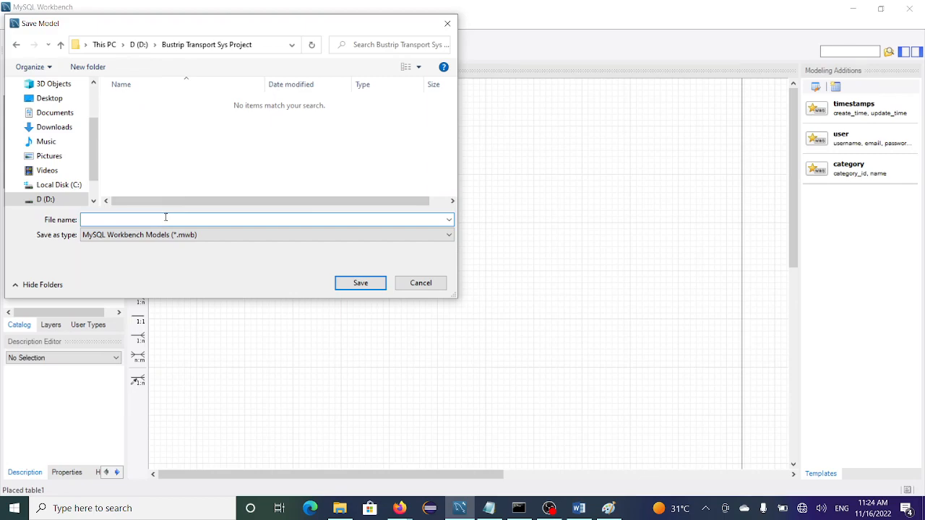
text(BustripTransaportSysModel)
click(355, 282)
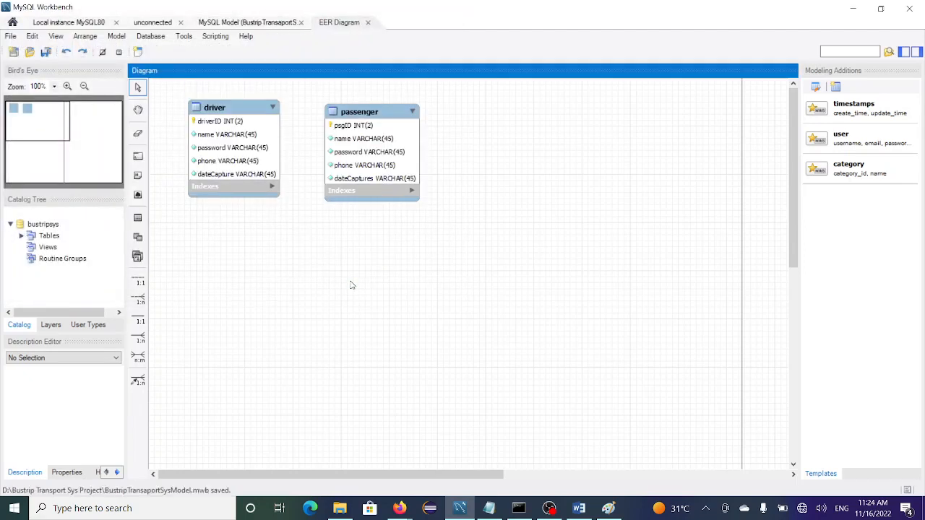
Step: Check the saved model file in the Bustrip Transport Sys Project folder on drive D in File Explorer, then return to MySQL Workbench
click(339, 508)
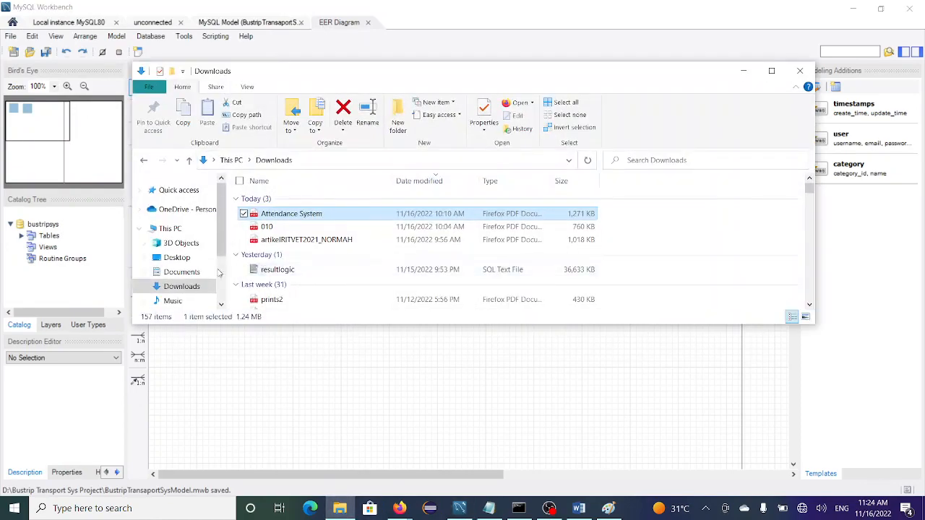
scroll(191, 296, down, 2)
click(171, 295)
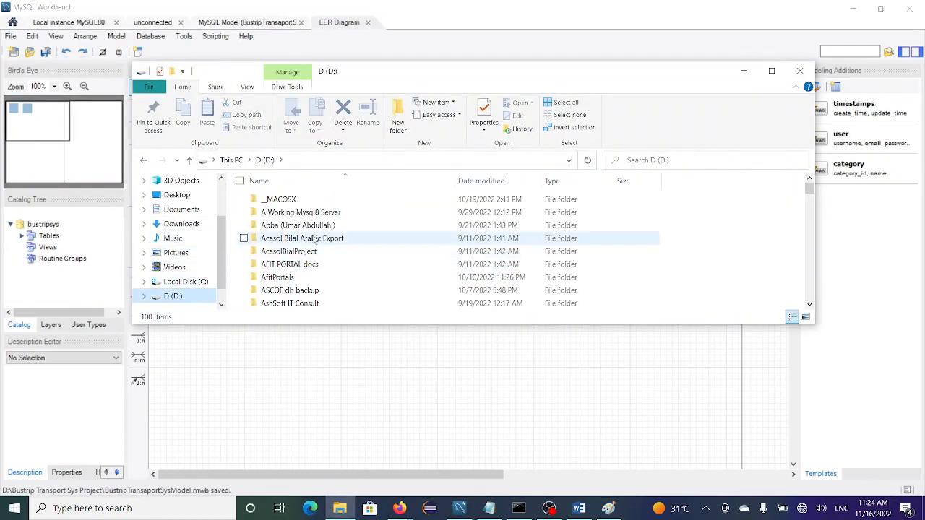
click(312, 239)
key(b)
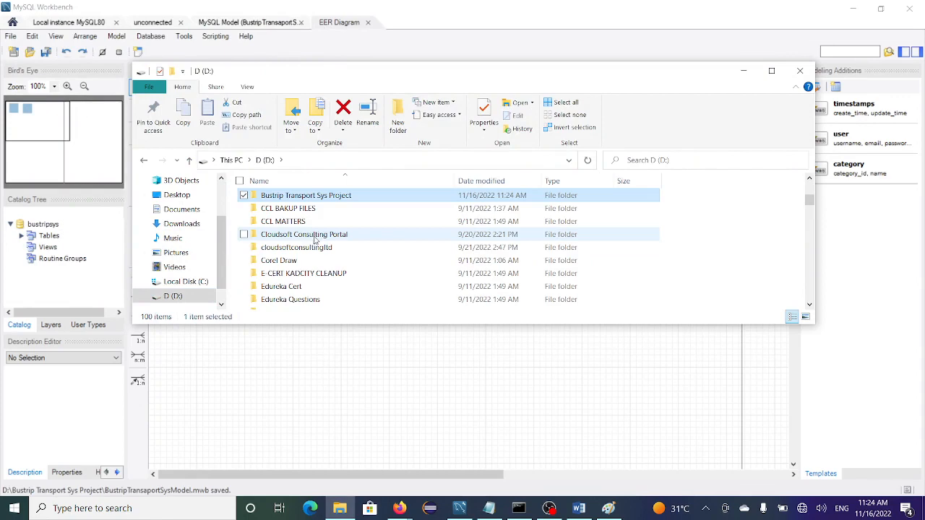
double_click(319, 196)
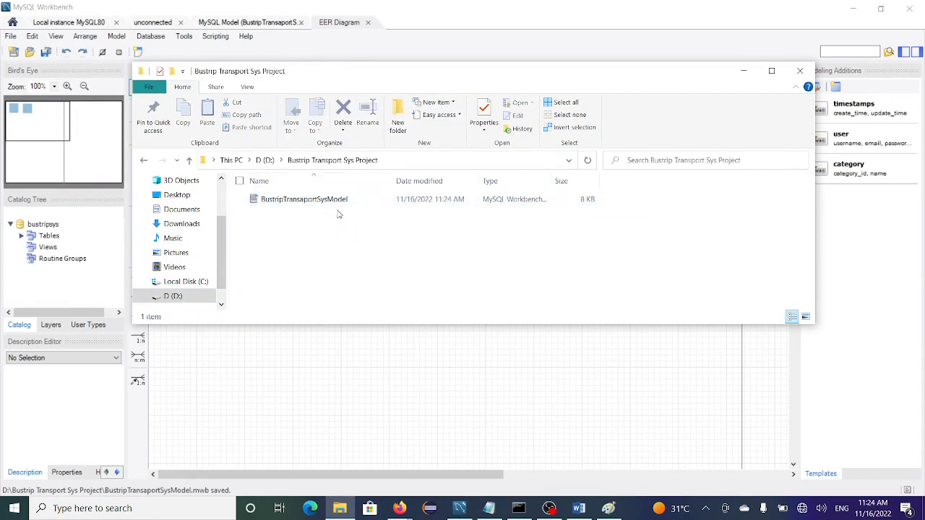
click(302, 418)
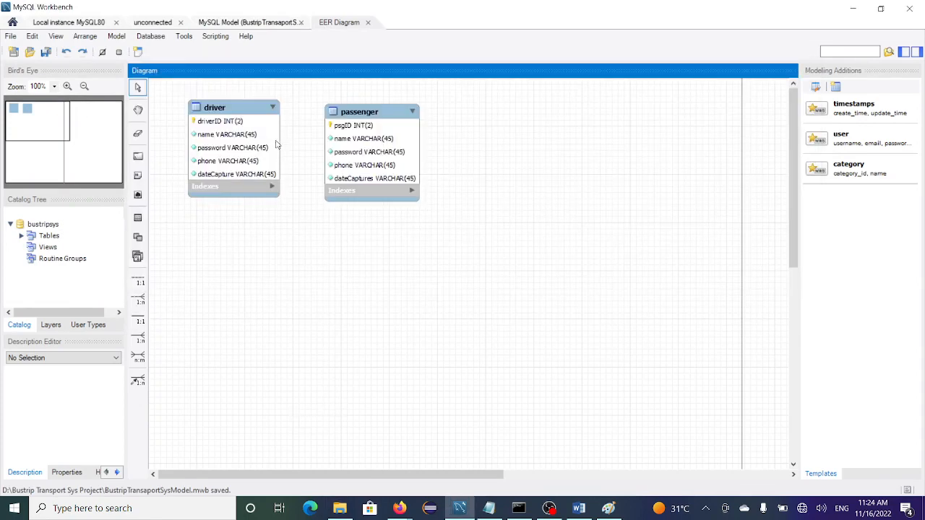
Step: Forward engineer the EER model to the database server over the stored Java_SE_Connection with the default options, and close the wizard
click(337, 22)
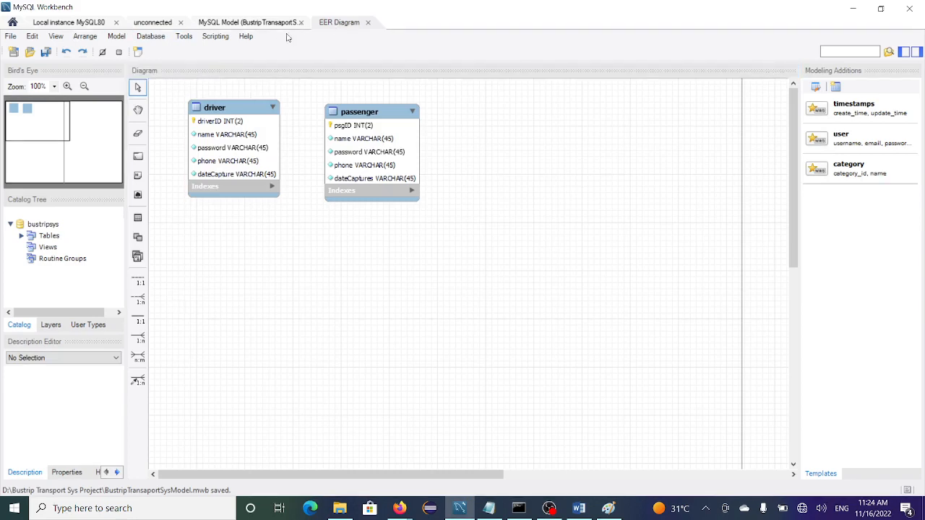
click(151, 36)
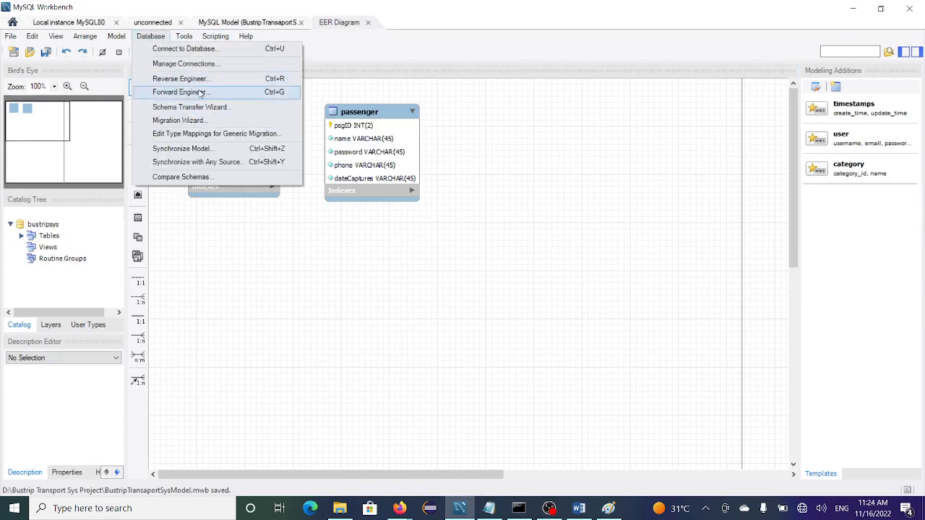
click(327, 148)
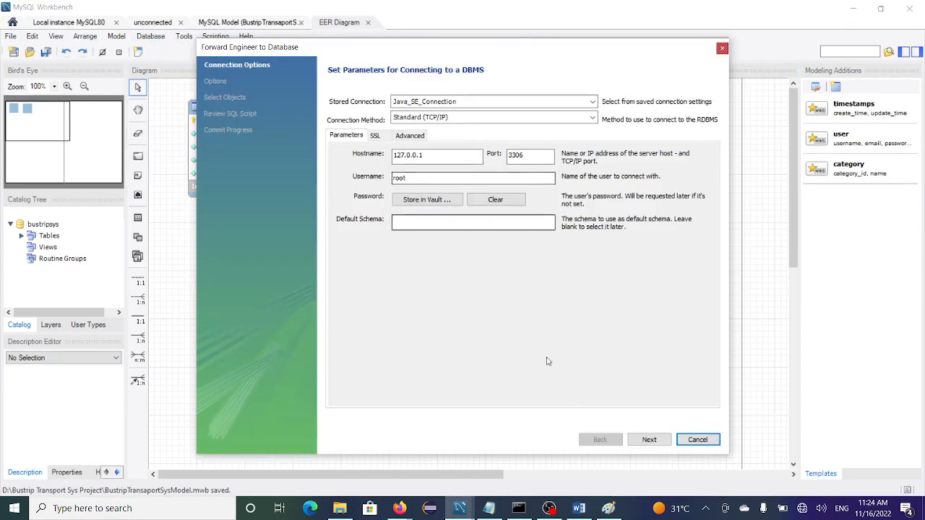
click(649, 439)
click(649, 439)
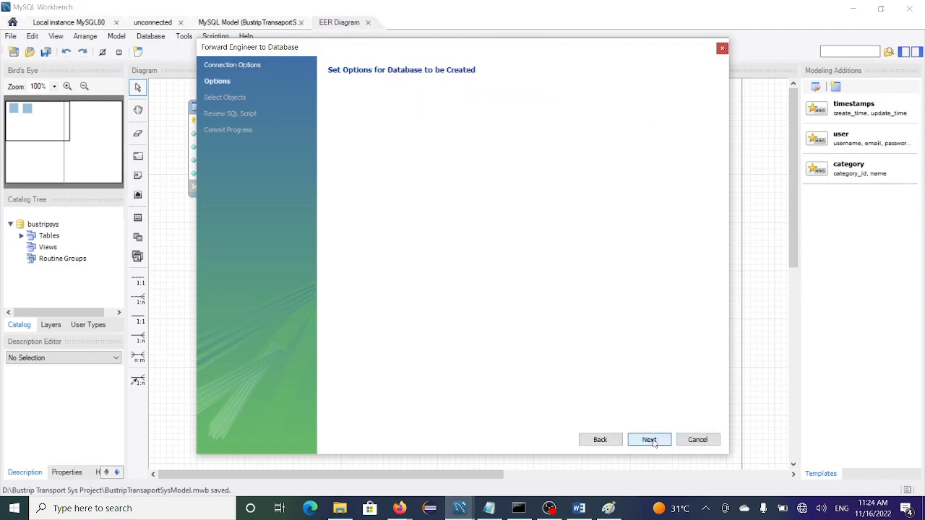
click(649, 440)
click(649, 439)
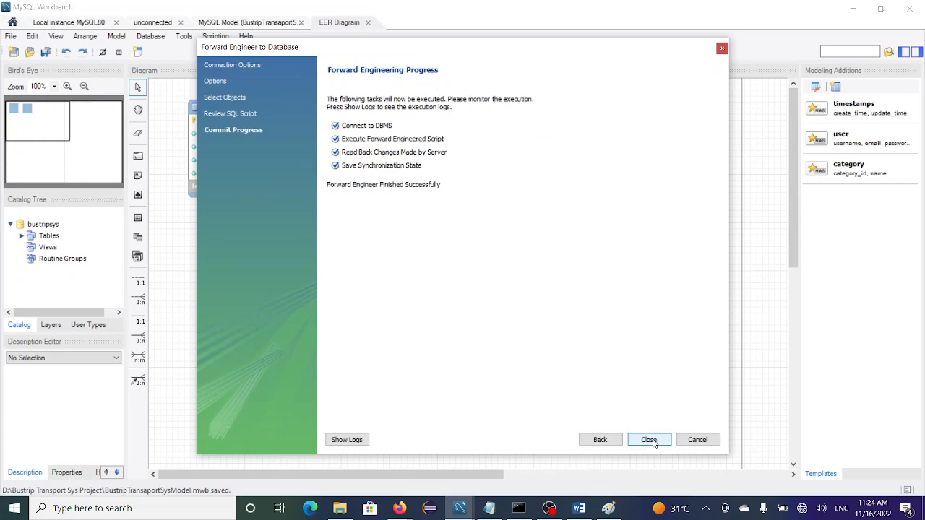
click(649, 440)
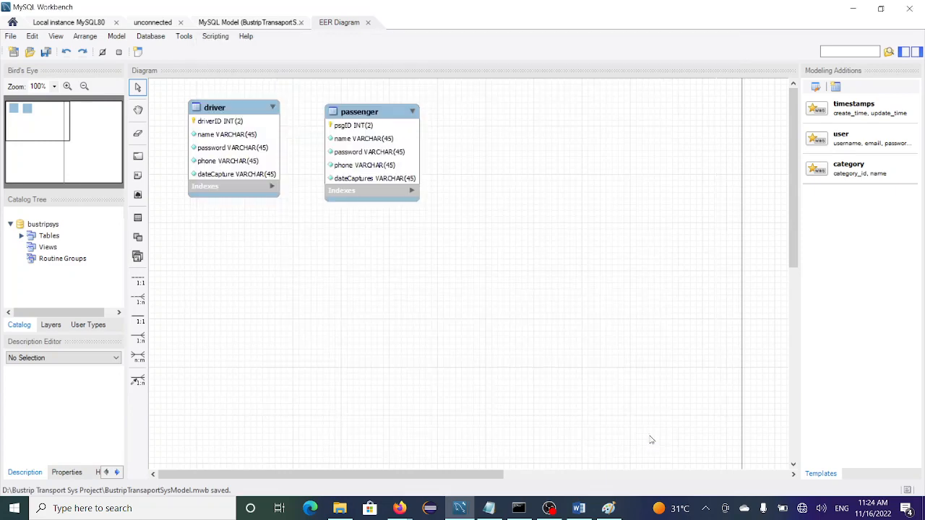
Step: Open a new SQL file on the Local instance MySQL80 connection and enter the statement "show databases;"
click(84, 22)
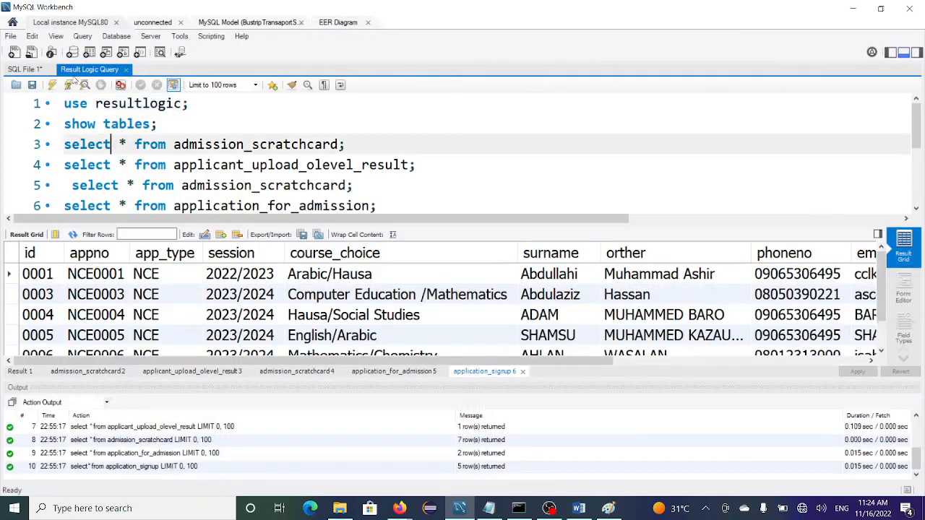
click(15, 52)
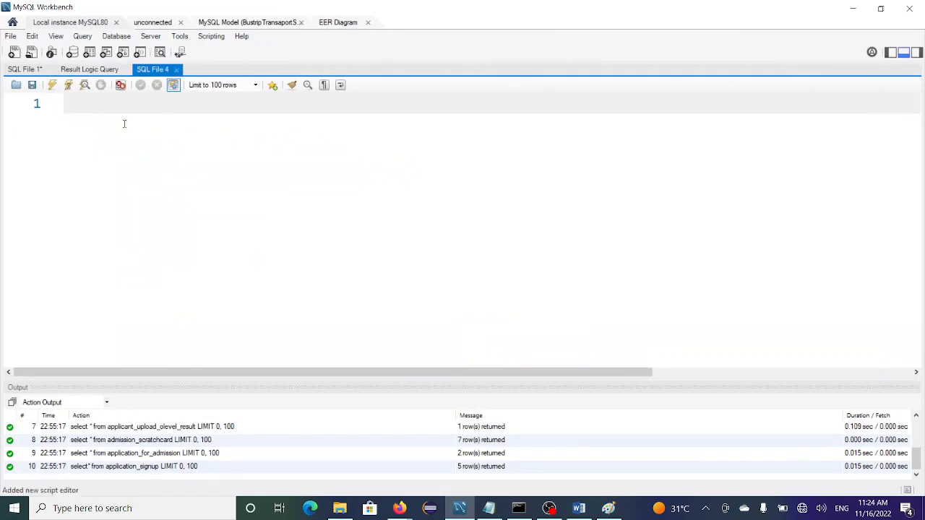
text(show data)
key(Return)
text(;)
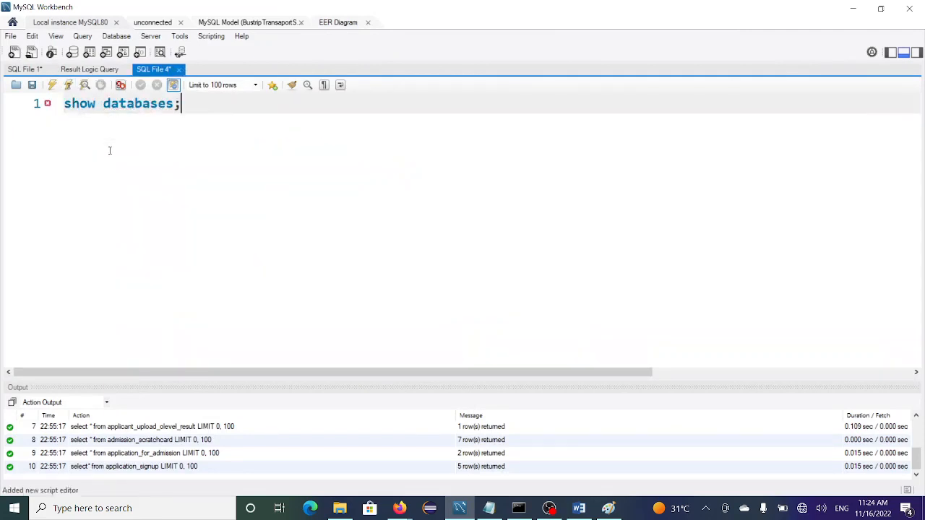
key(Return)
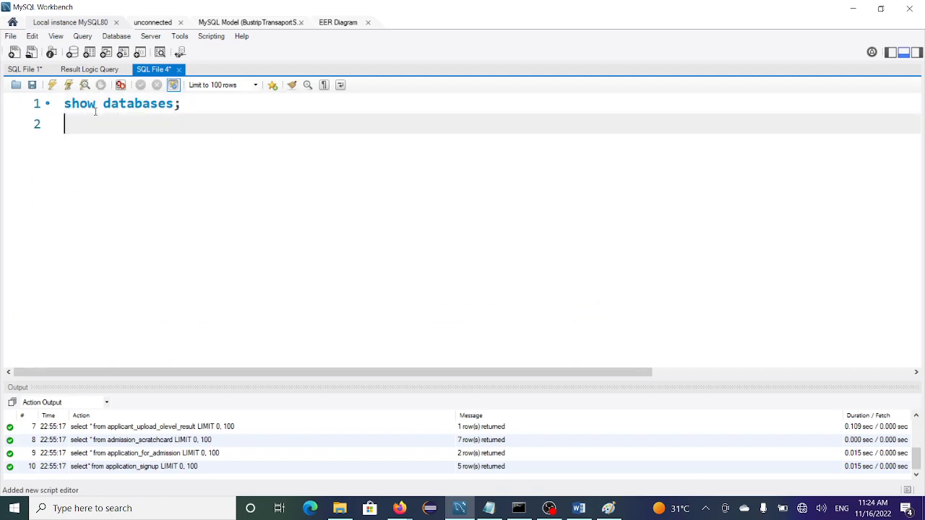
text(show)
text( tab)
key(BackSpace)
key(BackSpace)
key(BackSpace)
key(BackSpace)
key(BackSpace)
key(BackSpace)
key(BackSpace)
key(BackSpace)
Step: Run the show databases statement and select bustripsys in the resulting database list
key(ctrl+Return)
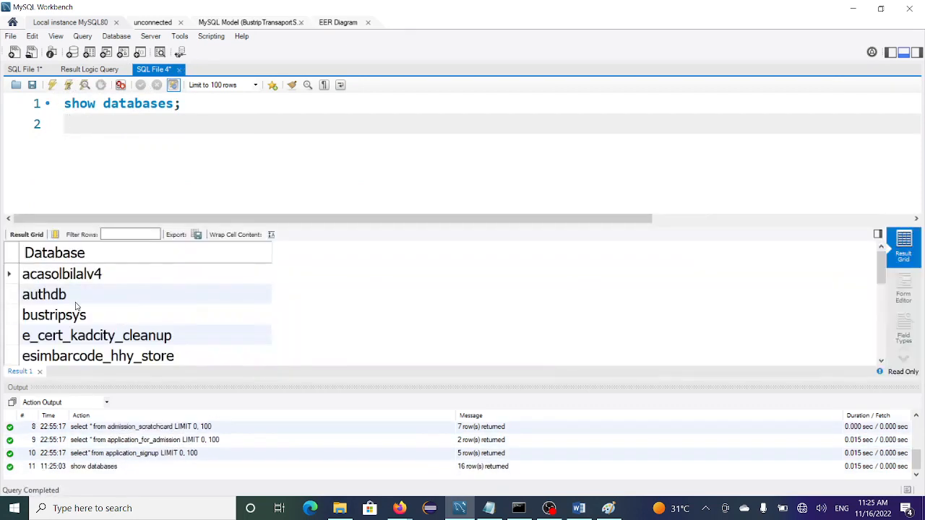
click(58, 299)
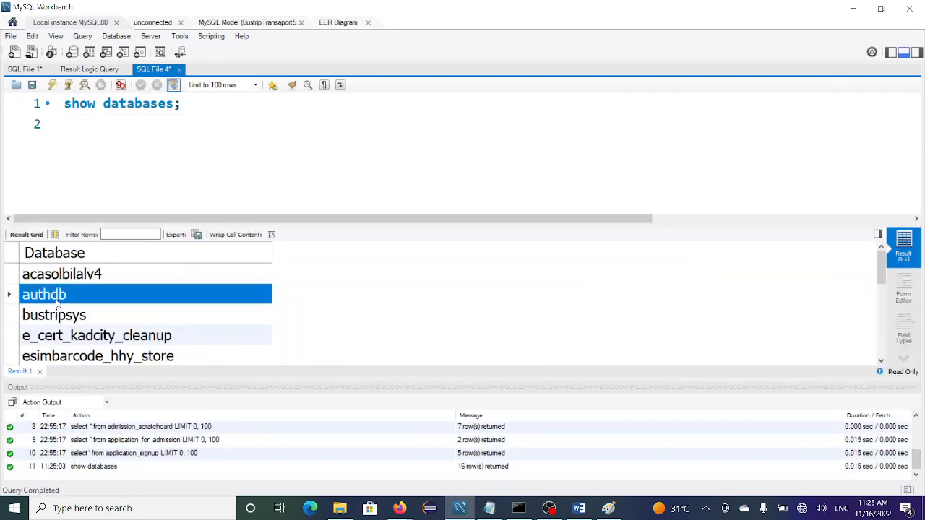
scroll(57, 302, down, 3)
scroll(58, 302, down, 2)
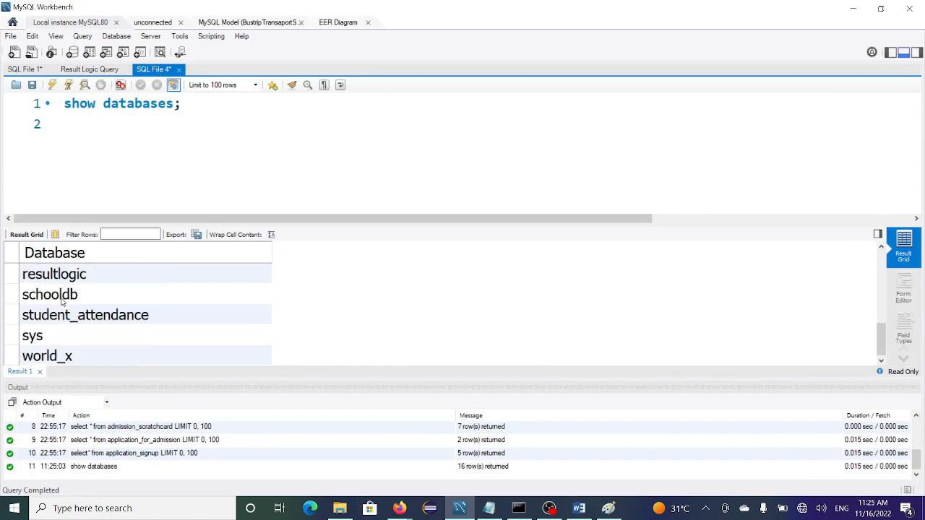
scroll(65, 304, up, 4)
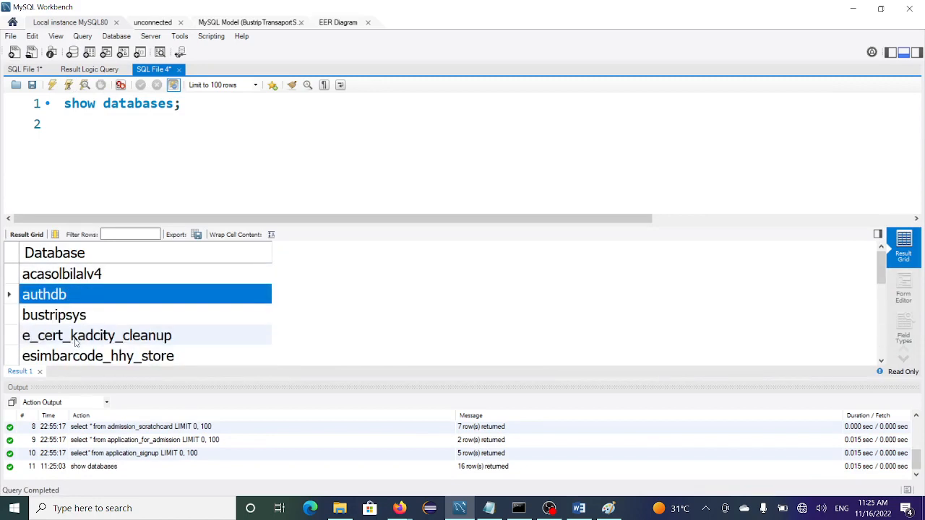
key(Down)
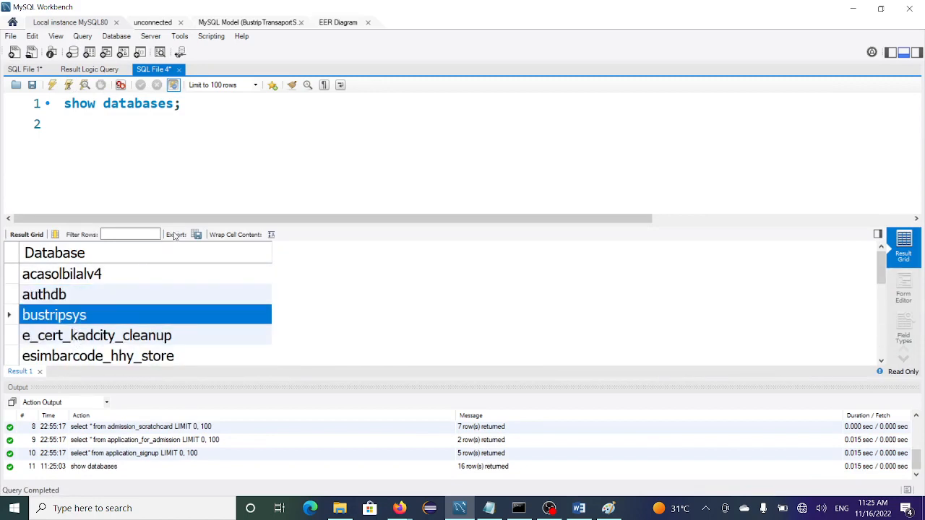
Step: Add the statement "use bustripsys;" below the show databases statement
click(183, 161)
text(use bustripsys;)
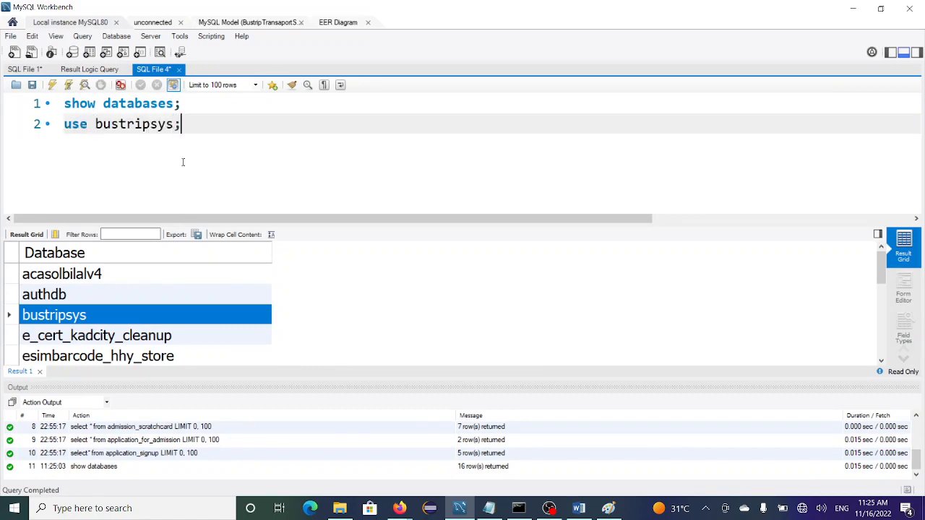
key(Return)
Step: Add the statement "show tables;" on the third line of the script
text(show t)
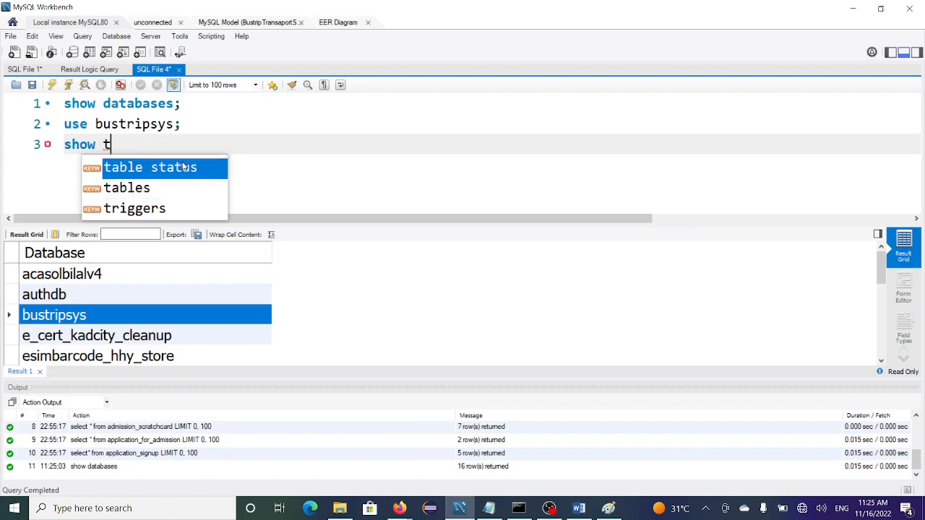
double_click(184, 167)
key(BackSpace)
key(BackSpace)
key(BackSpace)
key(BackSpace)
key(BackSpace)
key(BackSpace)
key(BackSpace)
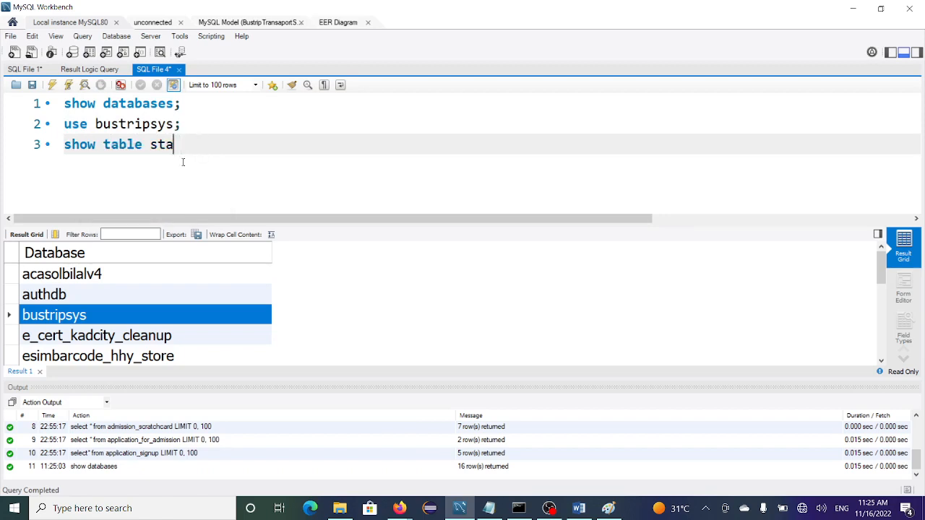
text(;)
key(Return)
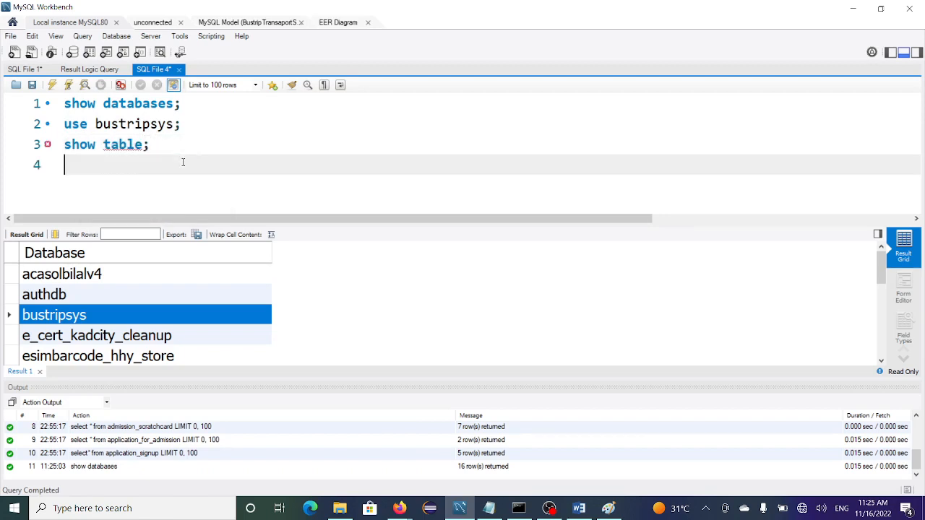
click(144, 145)
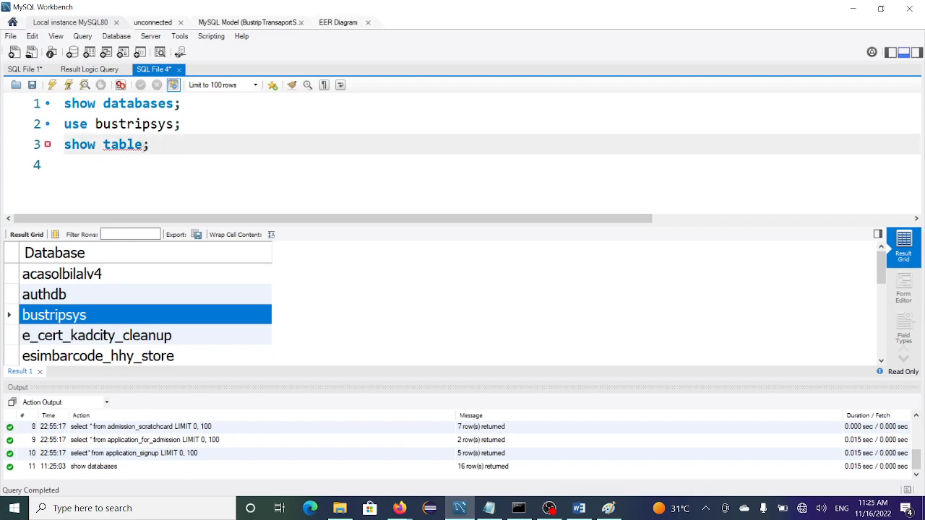
text(s)
Step: Run the show tables statement and the entire script, and select driver in the bustripsys table list
click(68, 85)
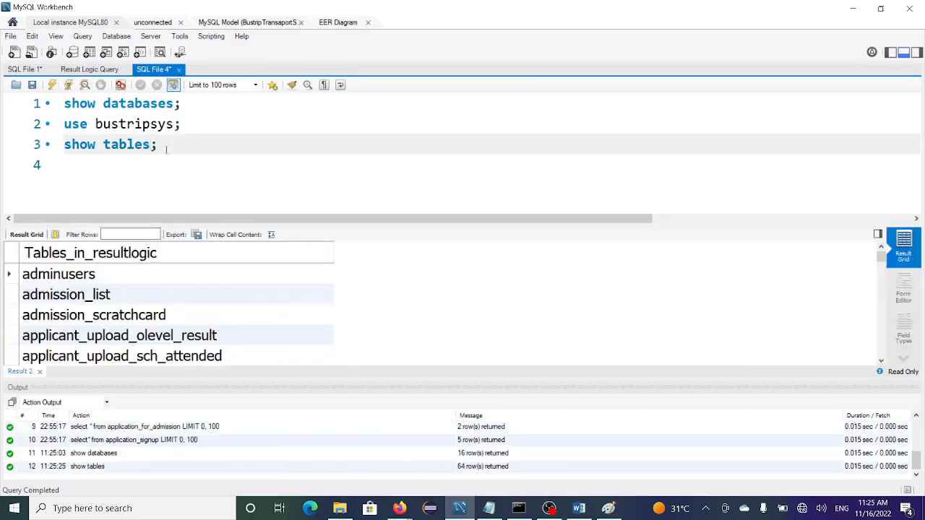
click(53, 85)
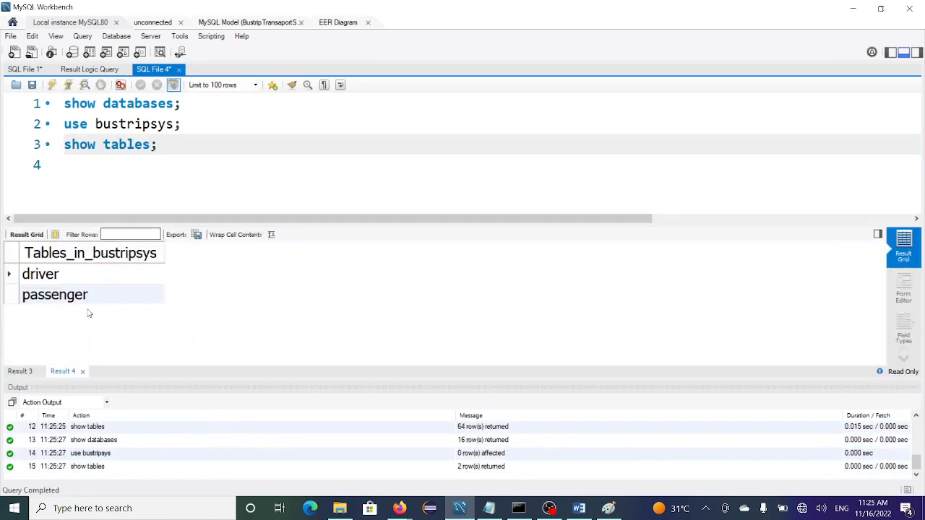
click(44, 278)
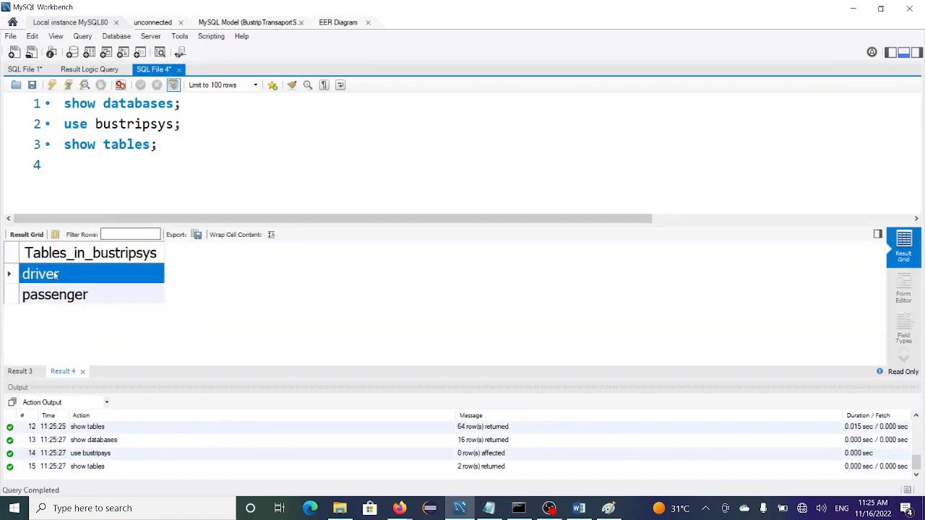
Step: Add the statement "select * from driver;" on the fourth line and run only that statement
click(279, 172)
text(se)
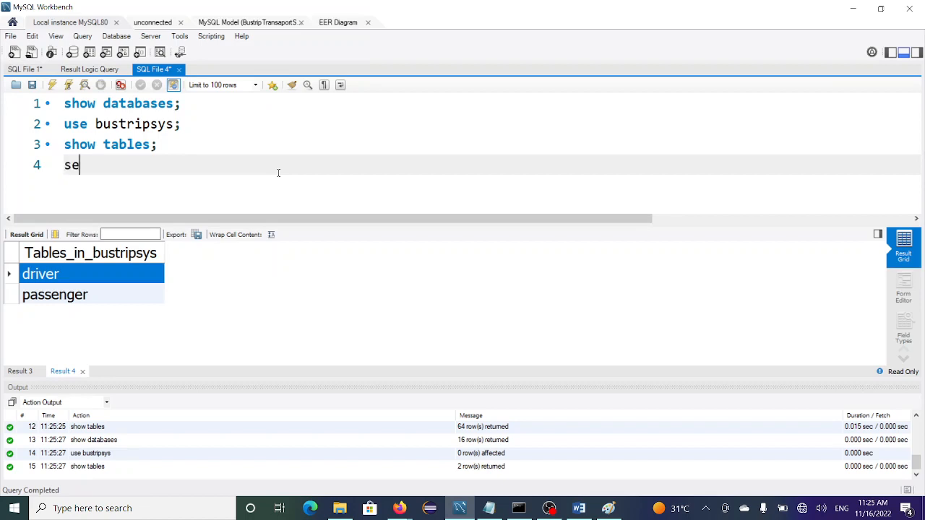
text(lect * from driver;)
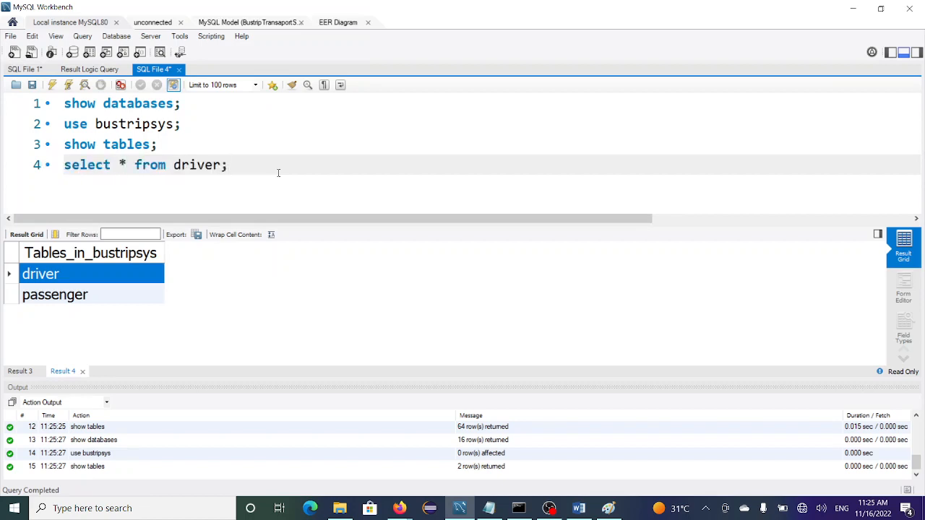
key(Return)
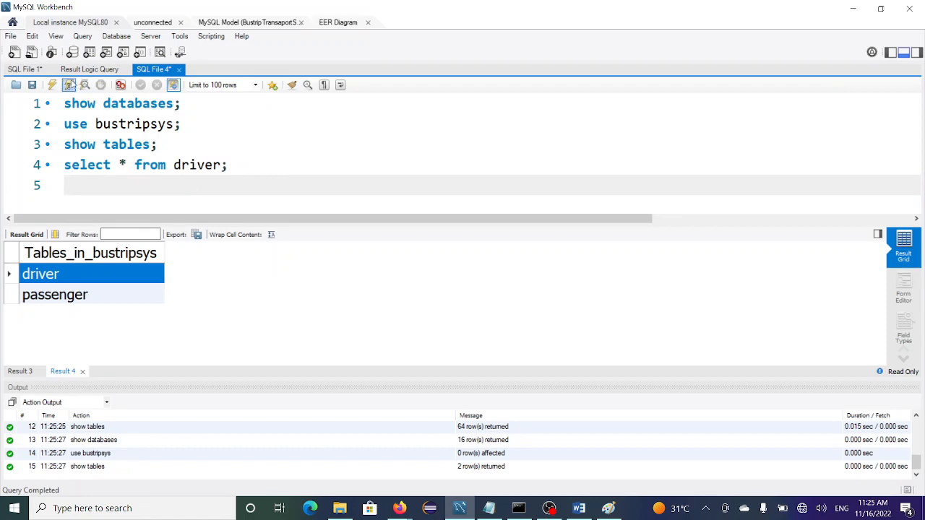
click(190, 165)
key(ctrl+Return)
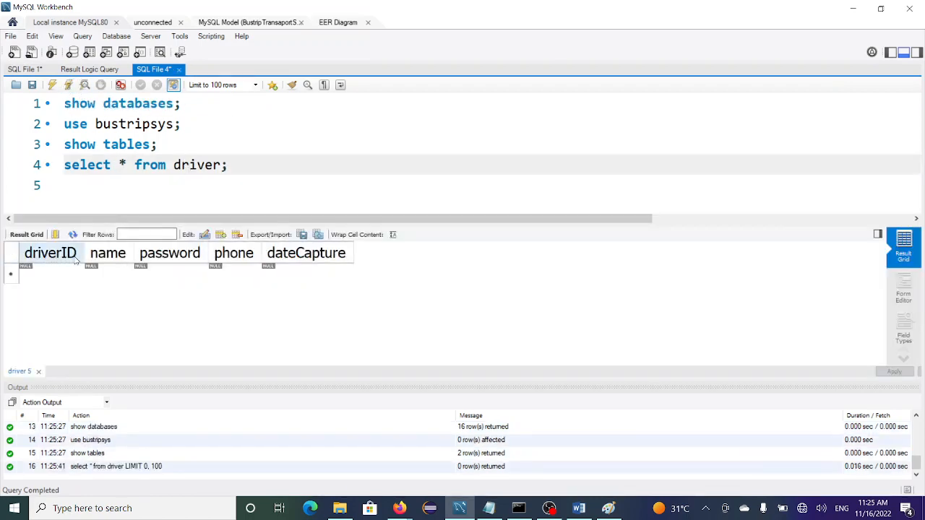
Step: Run only the show tables statement again and select passenger in the resulting table list
click(254, 170)
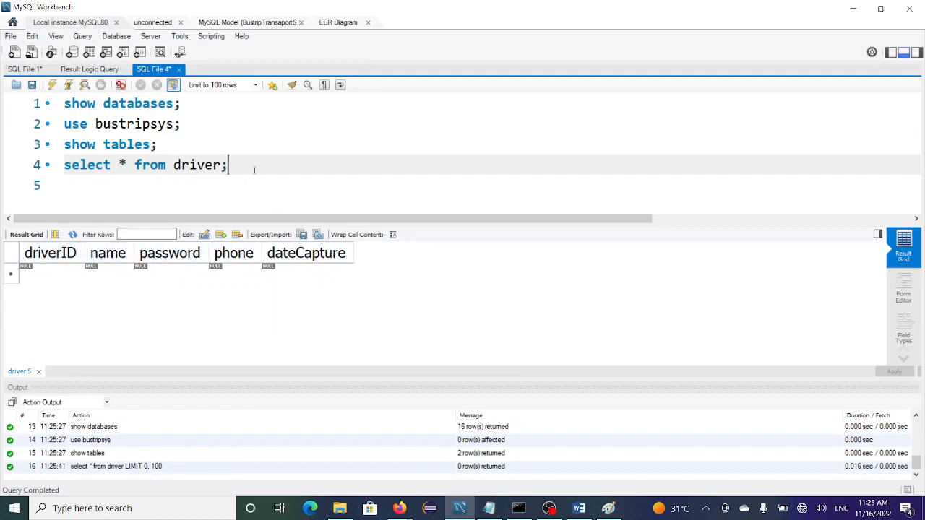
click(126, 145)
click(68, 85)
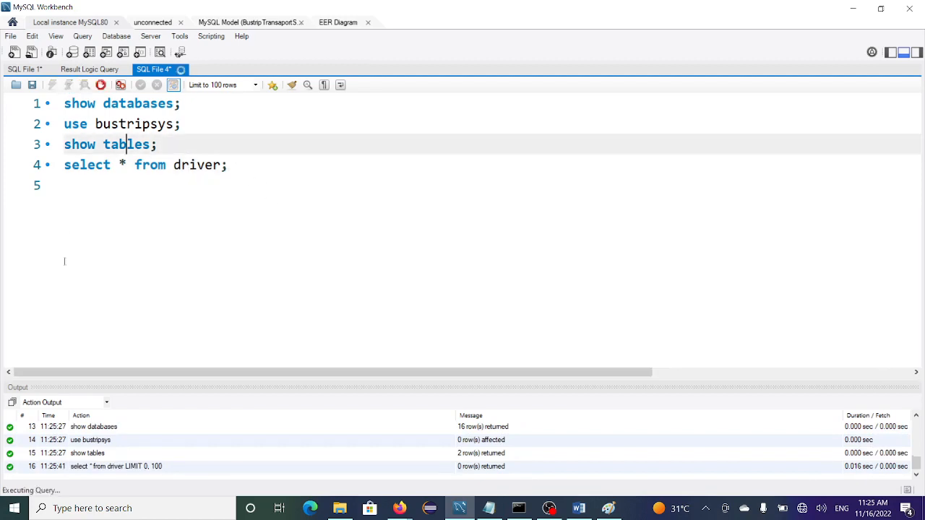
click(82, 295)
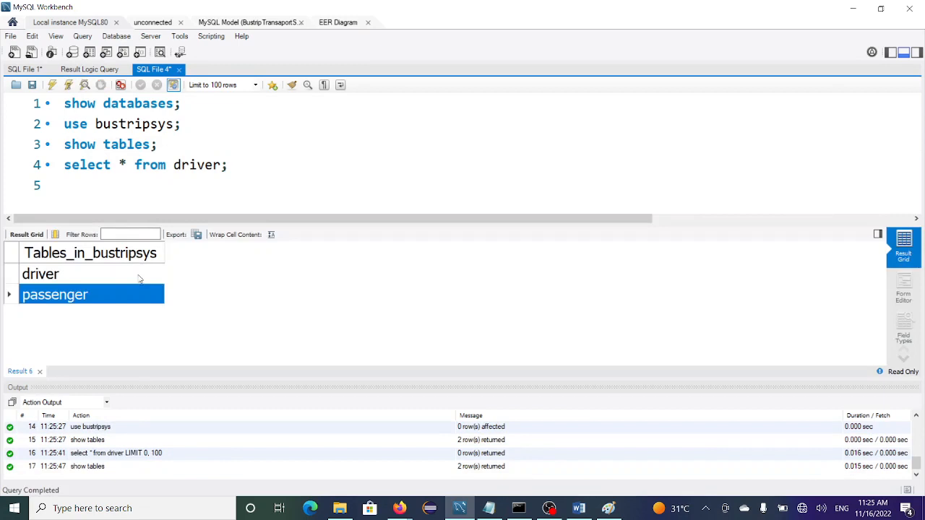
Step: Add the statement "select * from passenger;" on the sixth line of the script and run only that statement
click(268, 179)
key(Return)
text(sele)
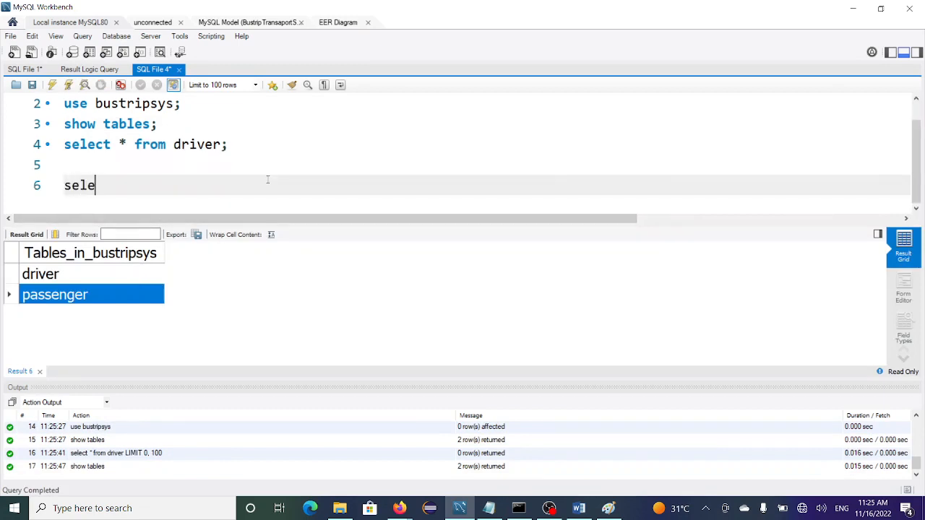
key(Return)
text(* fro)
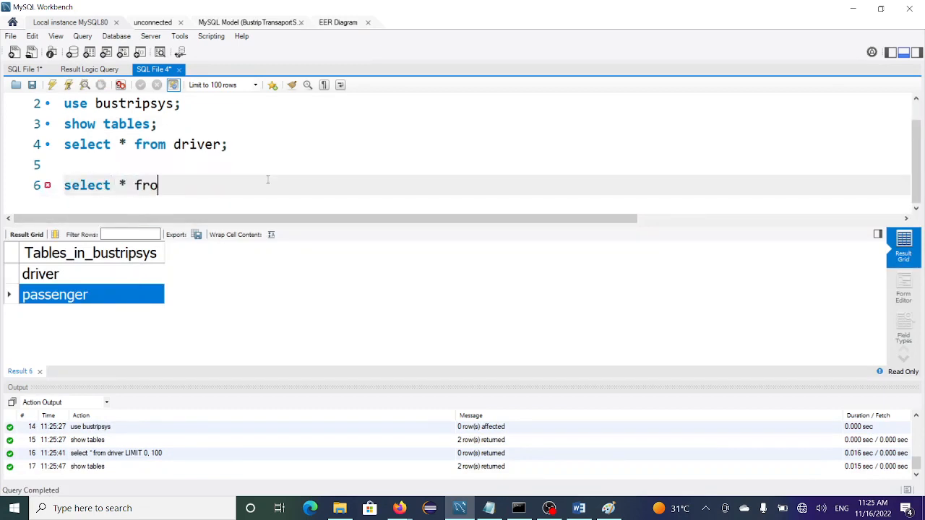
text(m passenger;)
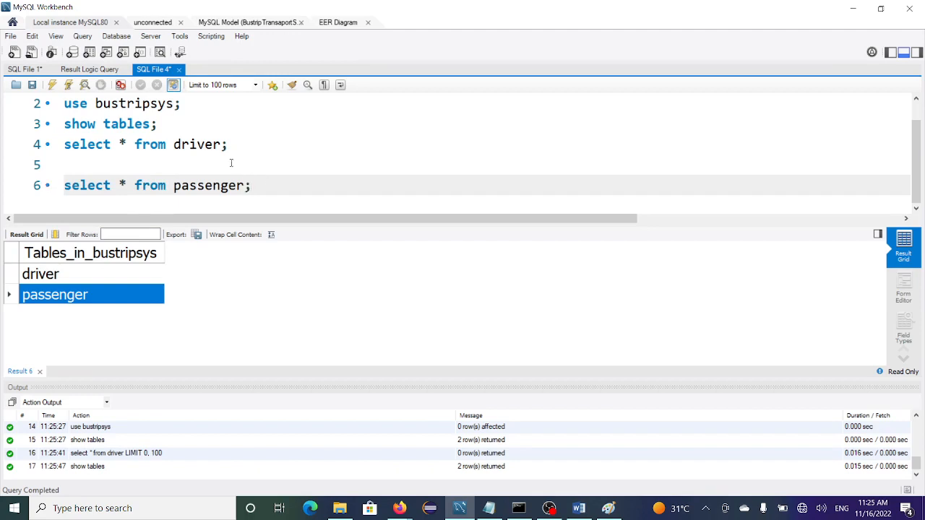
click(71, 86)
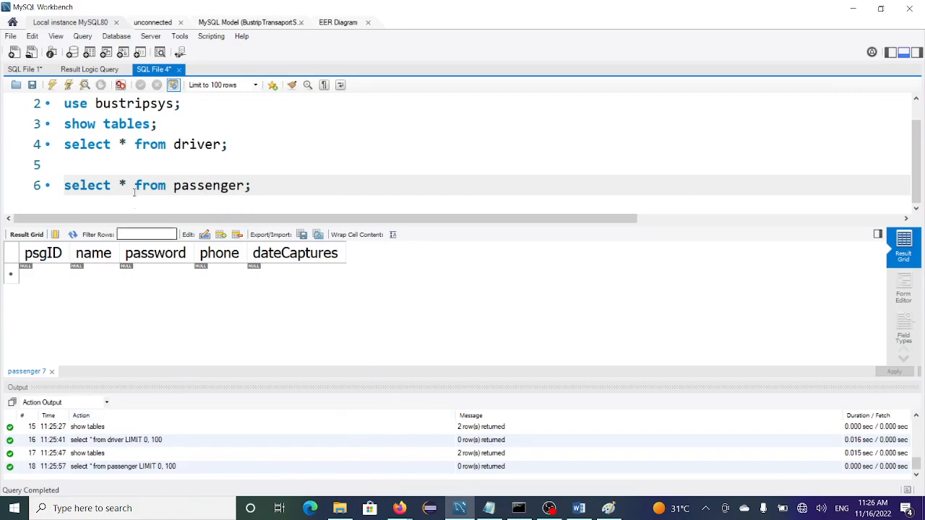
Step: Run the driver select statement on its own, followed by the passenger select statement, to view each table's columns
click(175, 145)
click(69, 86)
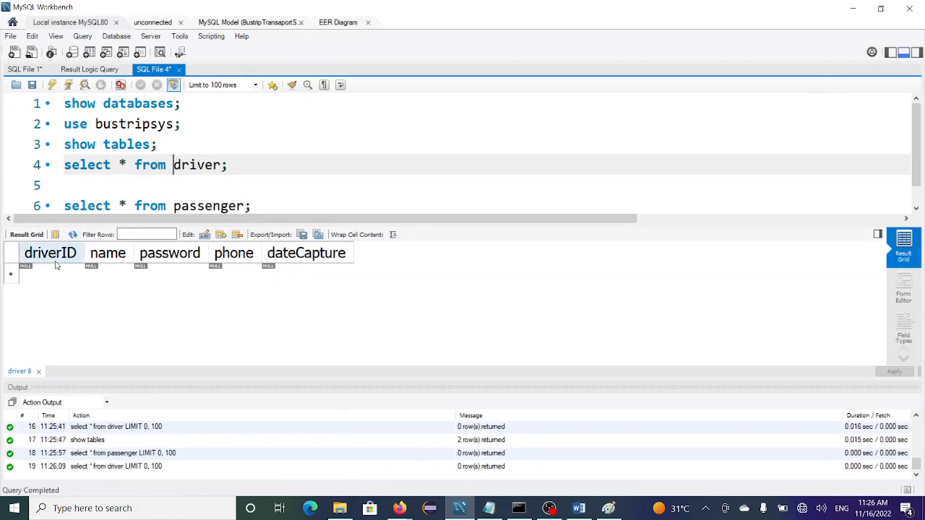
click(205, 206)
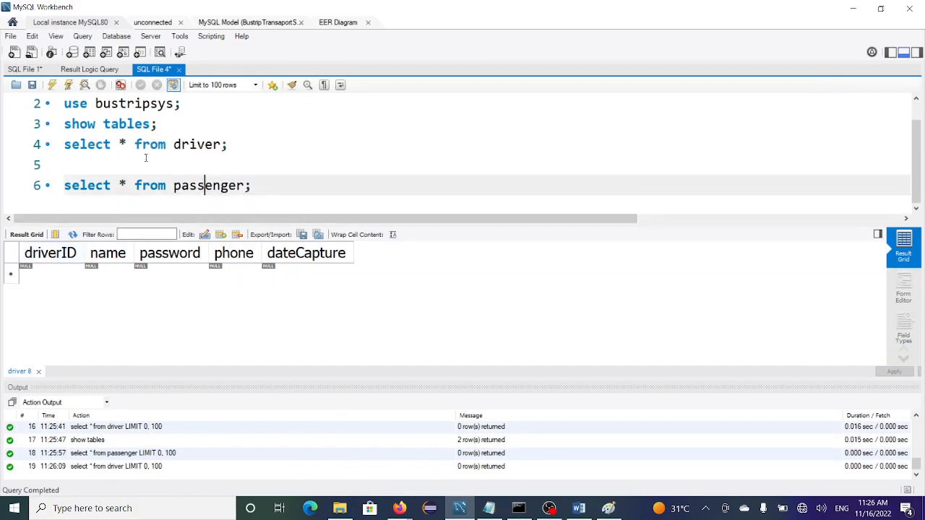
click(69, 85)
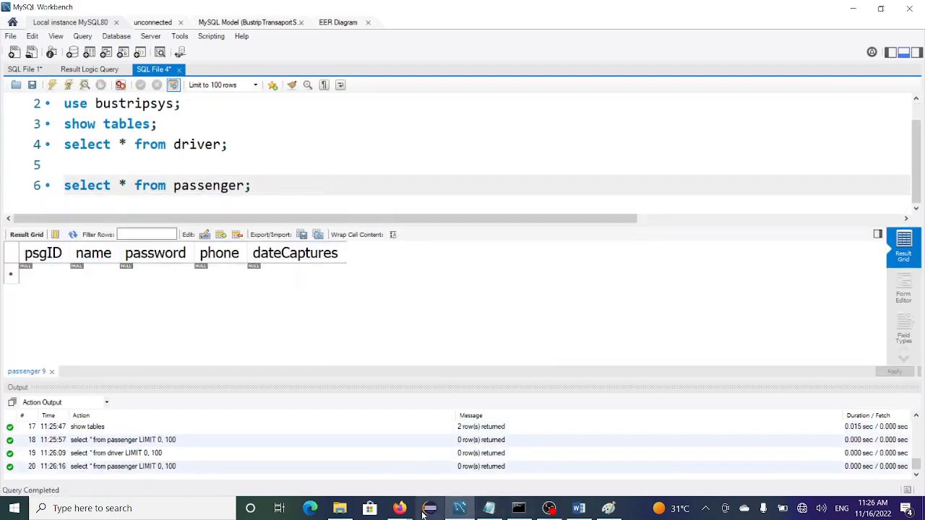
Step: Switch to the 037225.pdf report in Firefox and examine the attribute tables for Entity Stop and Entity Ticket
mouse_move(402, 510)
click(466, 452)
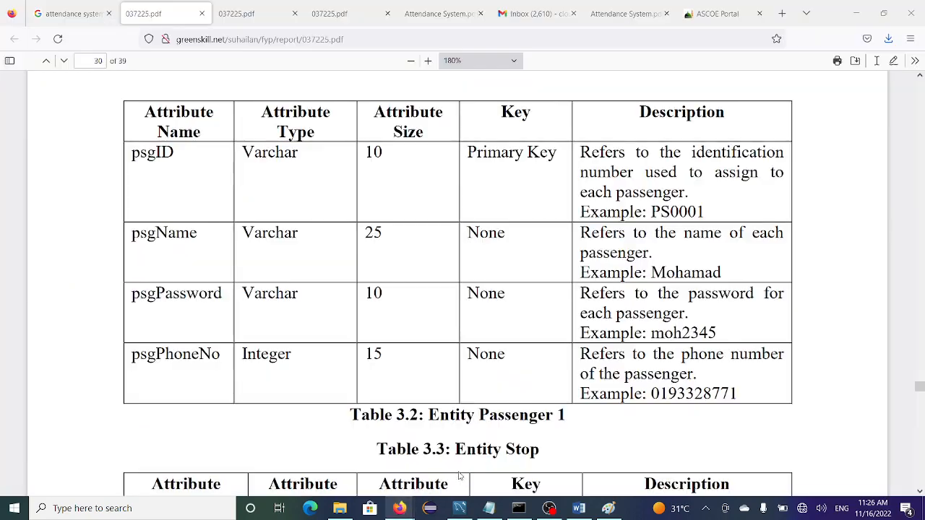
scroll(416, 364, down, 2)
scroll(416, 364, down, 1)
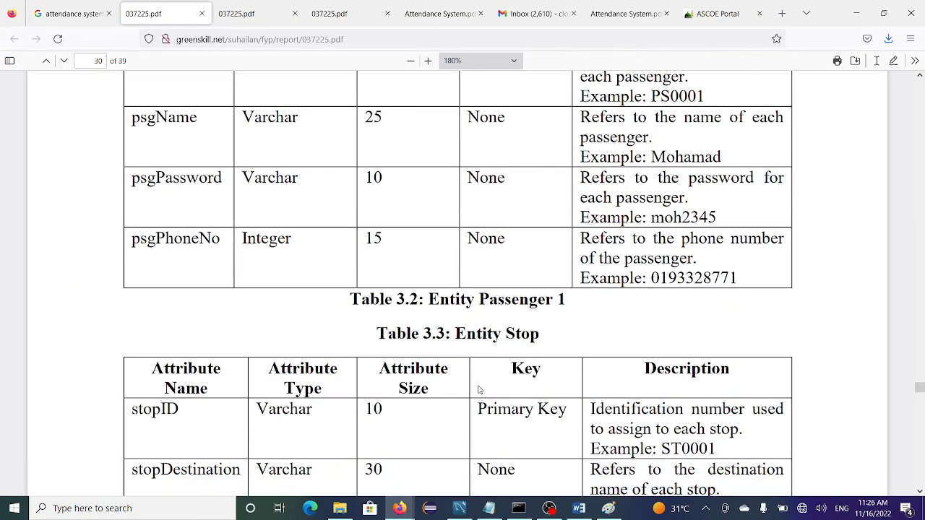
scroll(485, 353, down, 2)
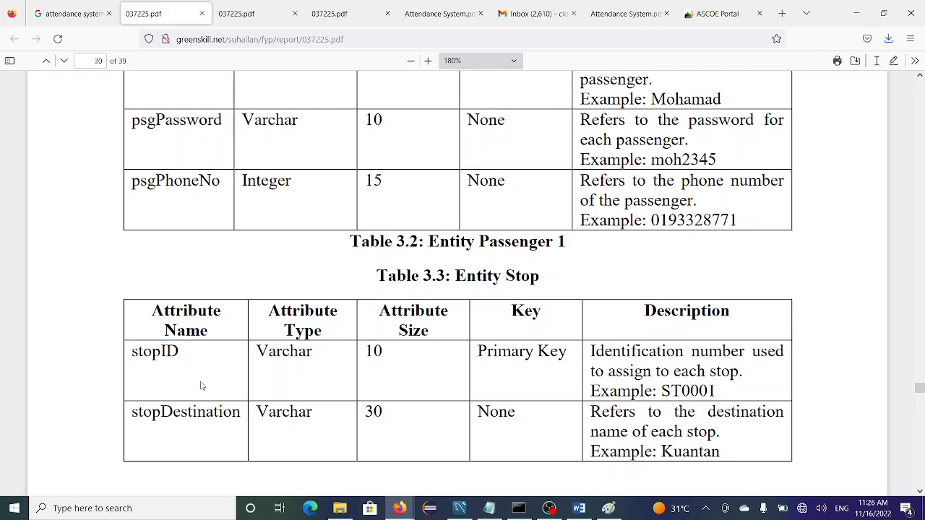
scroll(242, 412, down, 4)
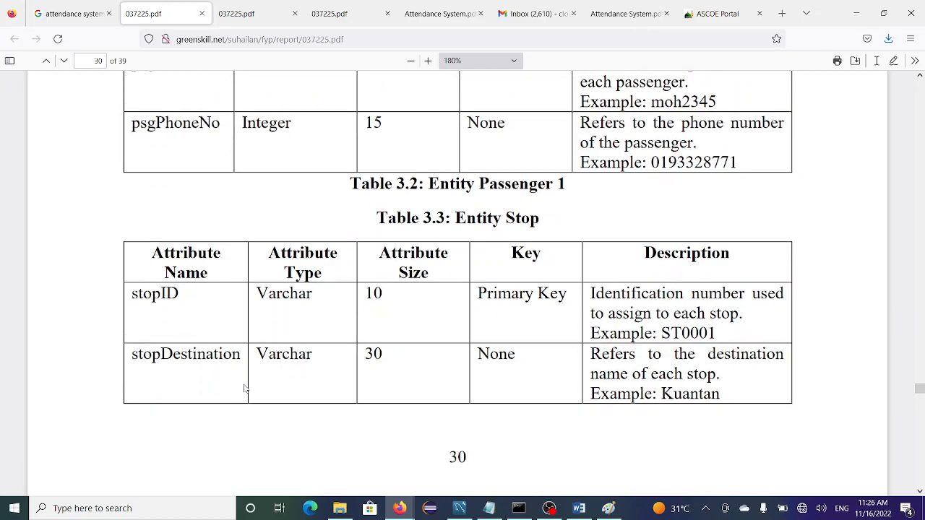
scroll(245, 390, down, 5)
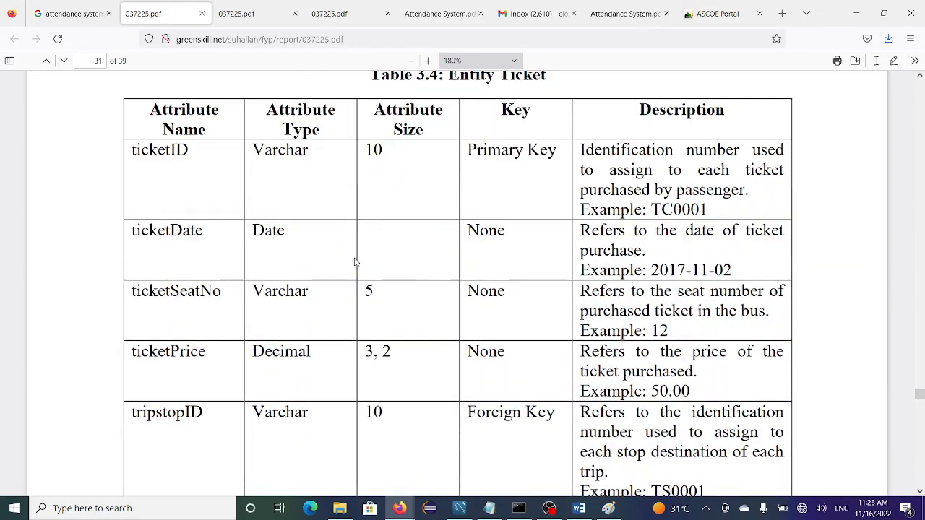
scroll(330, 302, up, 2)
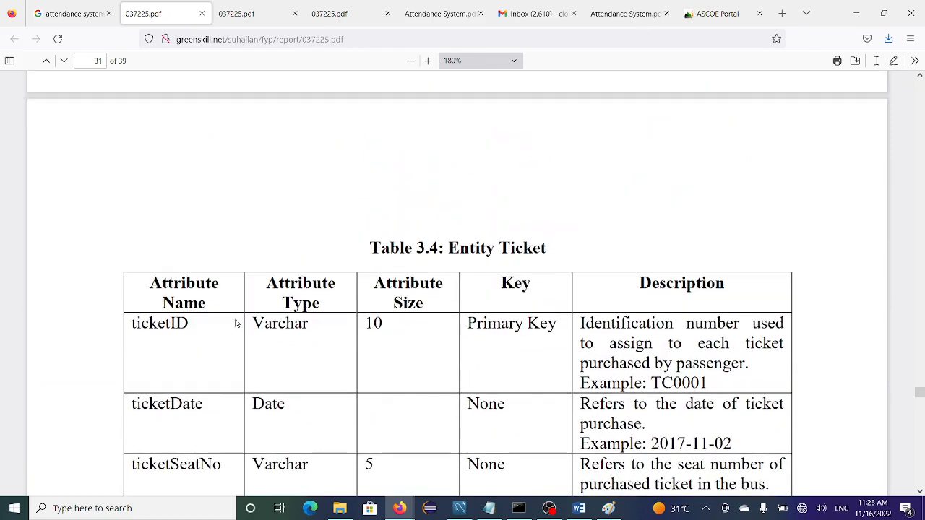
scroll(235, 323, down, 2)
scroll(235, 323, up, 1)
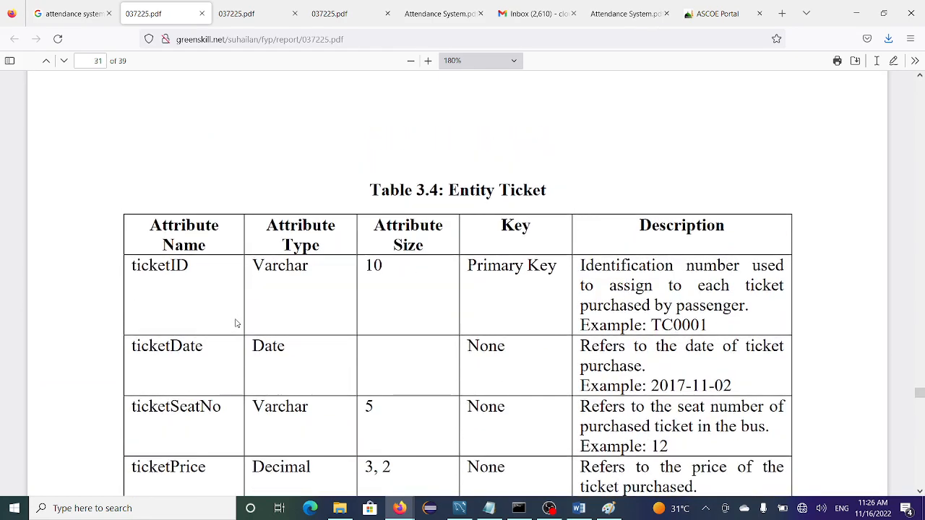
scroll(235, 323, up, 4)
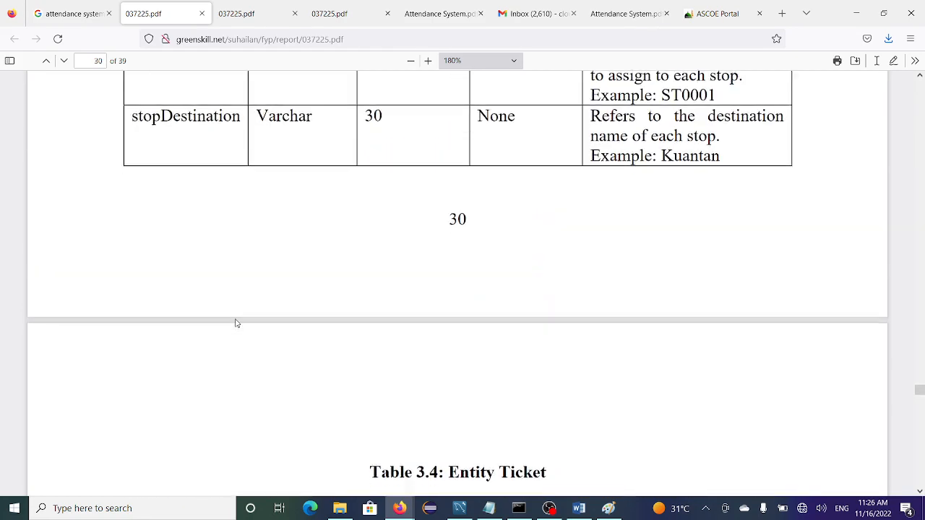
scroll(235, 323, down, 3)
scroll(234, 323, down, 2)
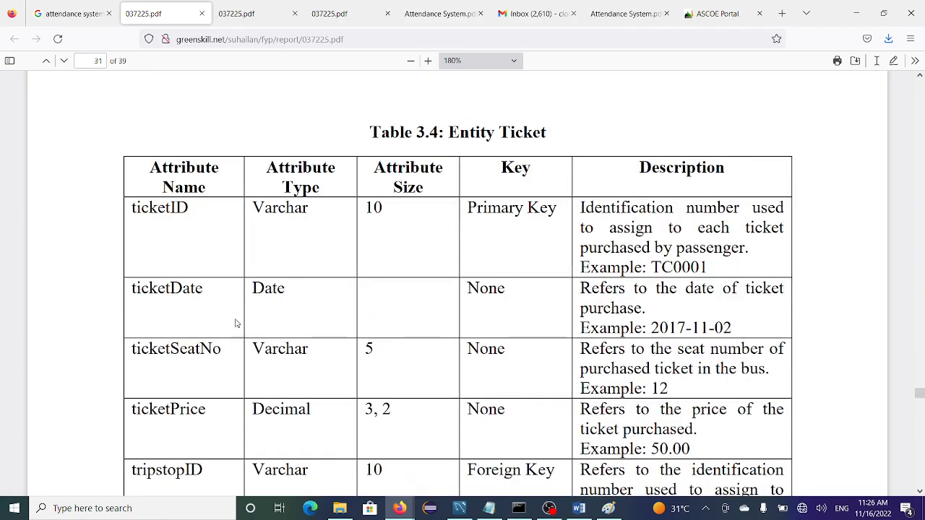
scroll(235, 323, down, 2)
scroll(235, 323, down, 2)
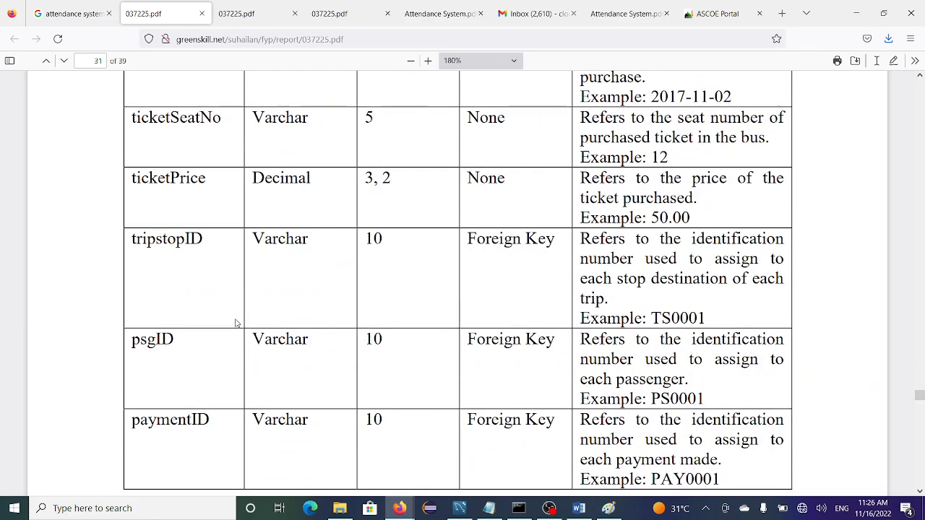
scroll(235, 323, up, 1)
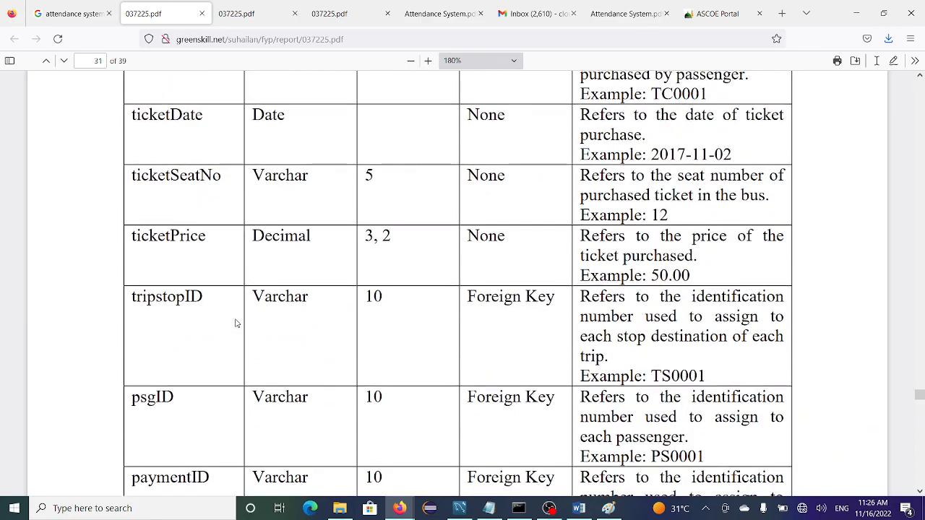
scroll(235, 323, up, 4)
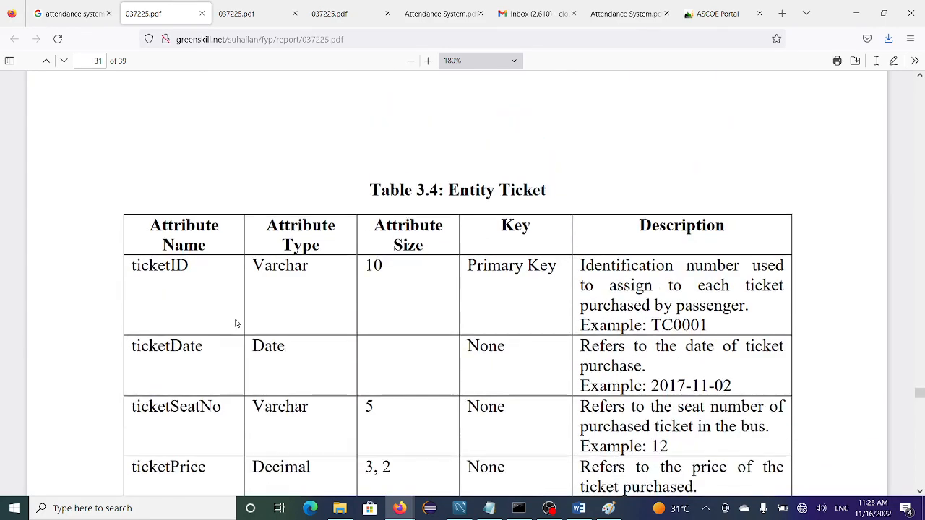
scroll(235, 323, up, 8)
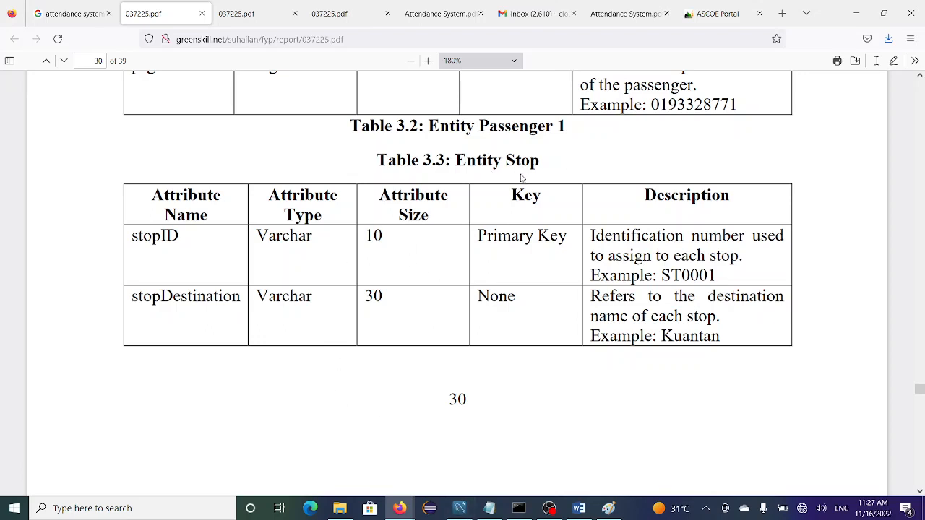
Step: Return to the EER diagram in MySQL Workbench, place a new table below driver and passenger, and name it stop
click(460, 508)
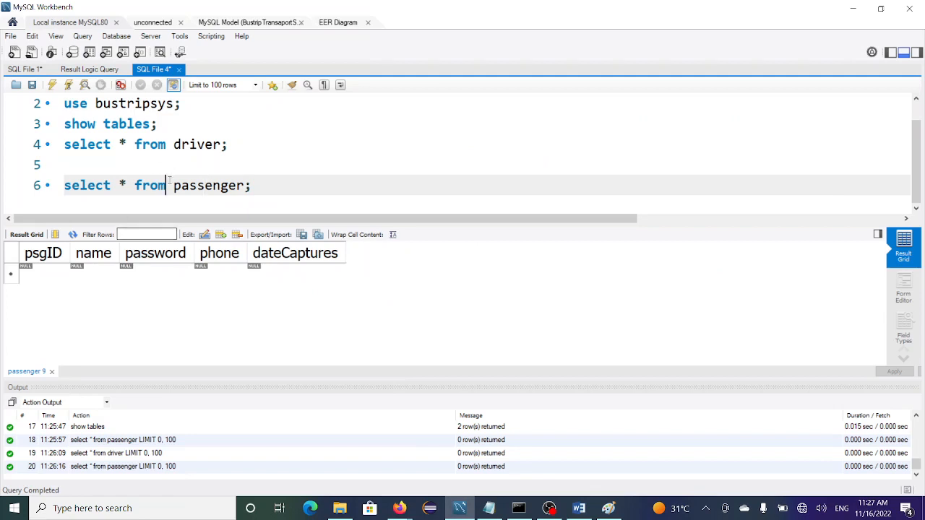
click(344, 22)
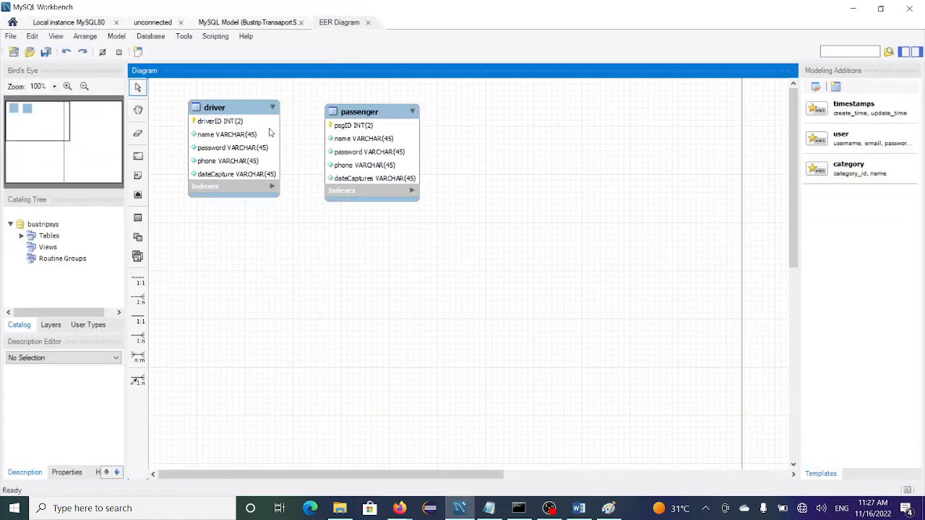
click(138, 218)
click(265, 262)
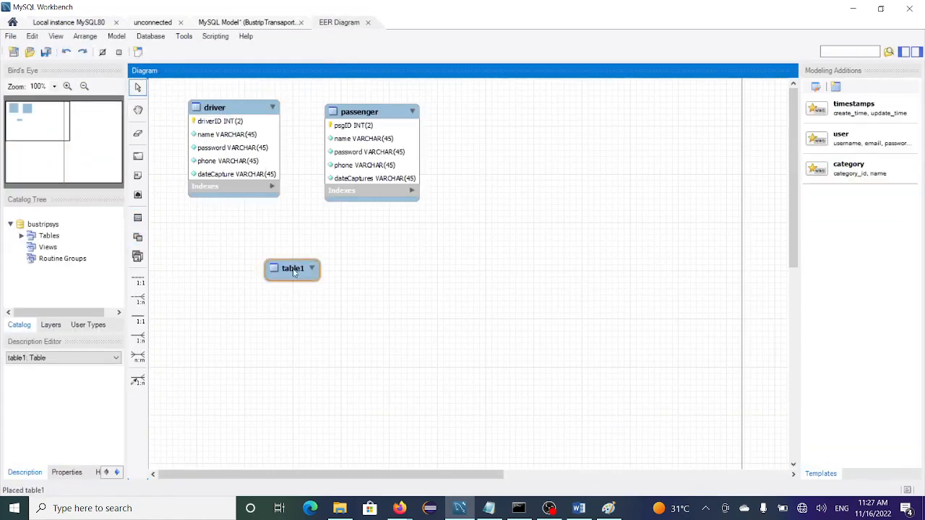
click(293, 273)
double_click(288, 277)
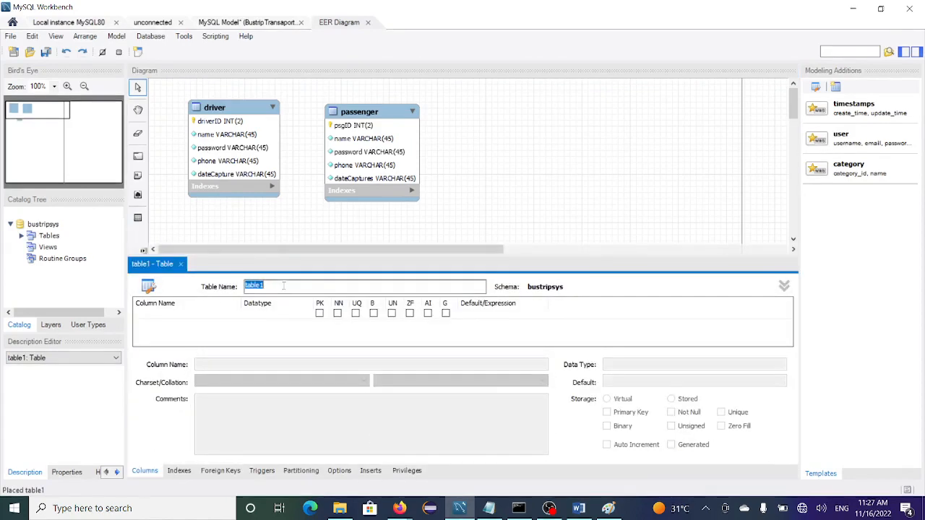
text(st)
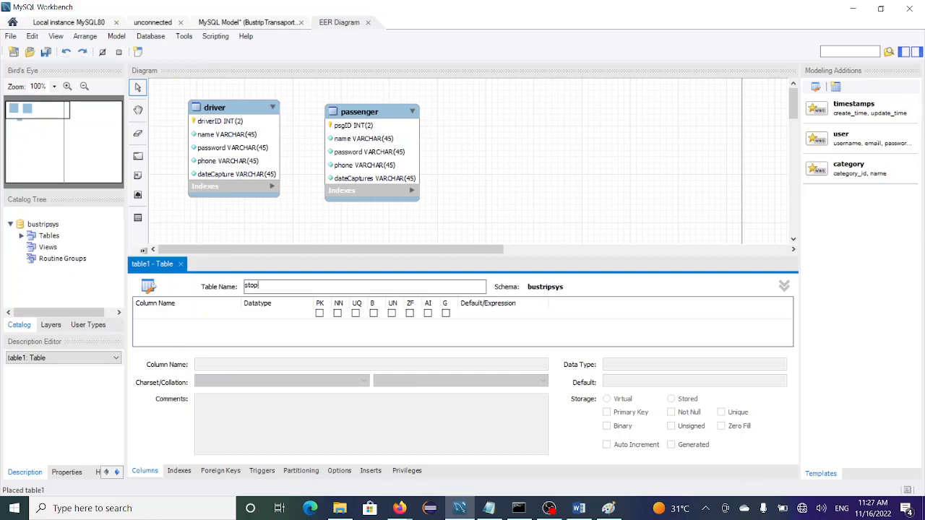
text(op)
Step: Add the primary key column stopID to the stop table with datatype INT(2), auto increment and zero fill
click(168, 316)
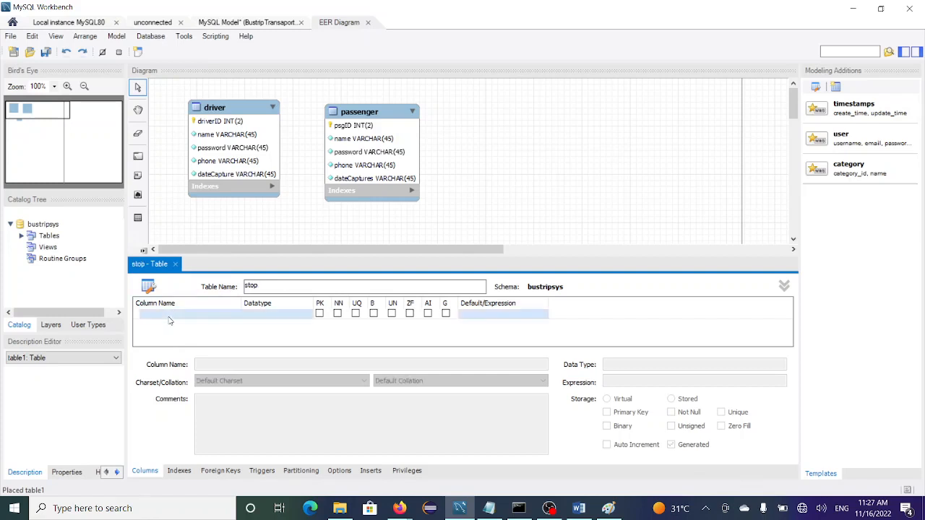
text(stio)
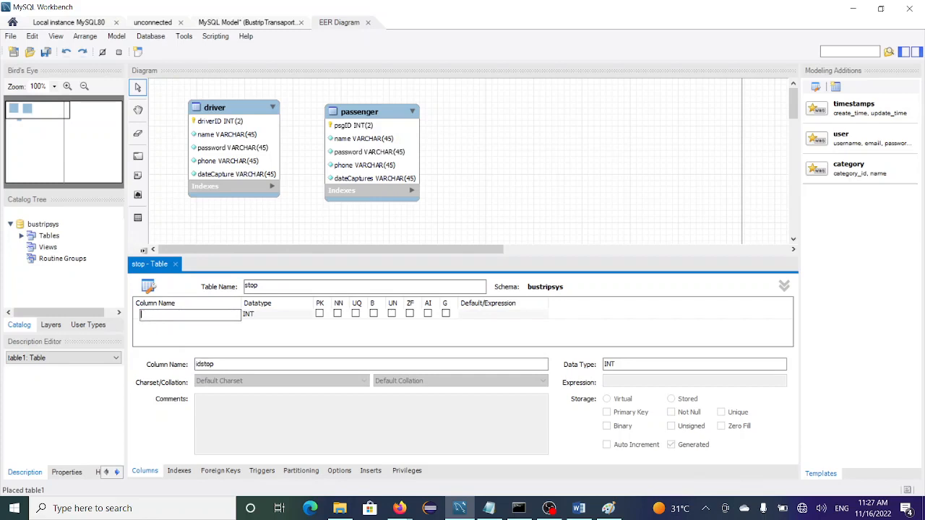
text(opID)
key(Tab)
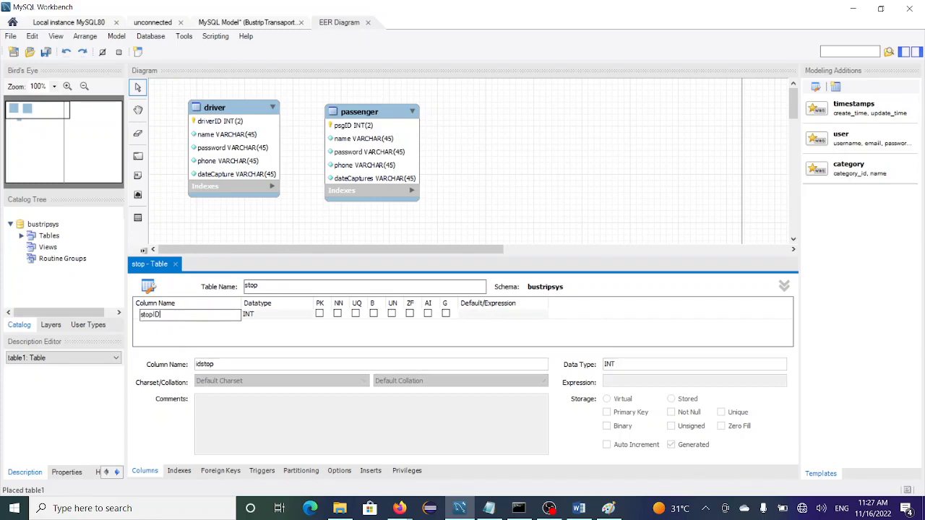
click(428, 314)
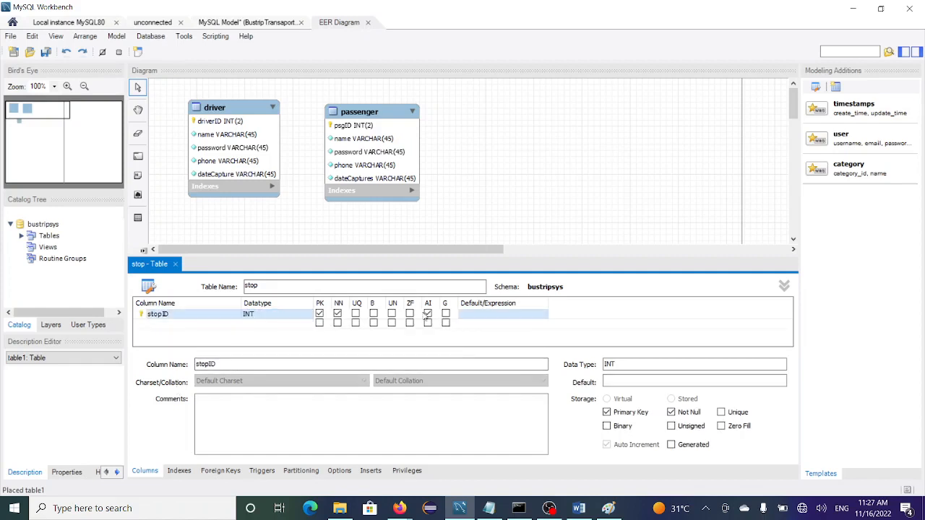
click(409, 314)
click(286, 316)
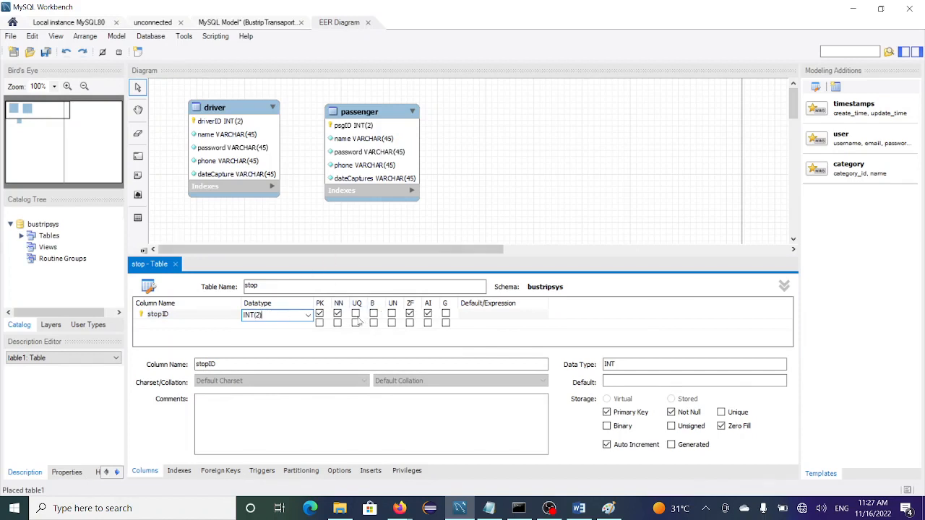
Step: Check the Entity Stop attributes in the PDF report and add a not-null VARCHAR(45) column named stopDestination to the stop table
double_click(167, 324)
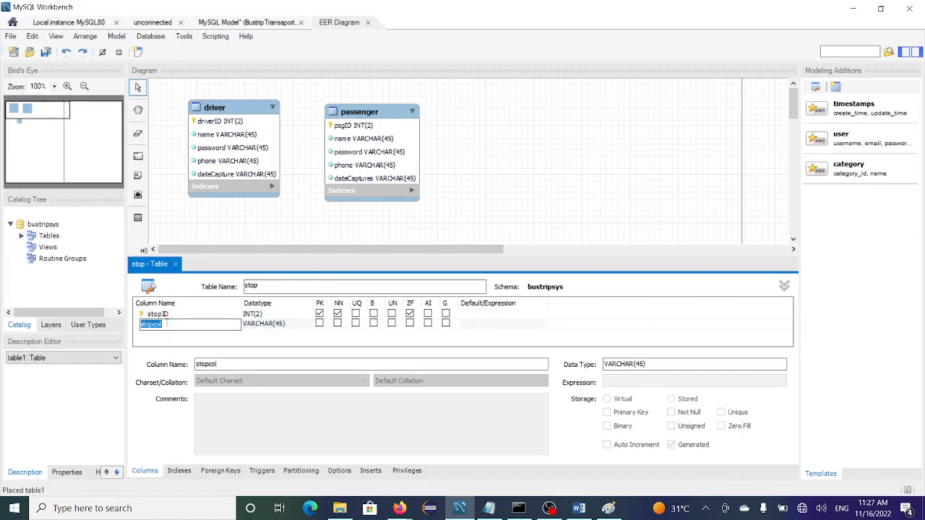
click(399, 509)
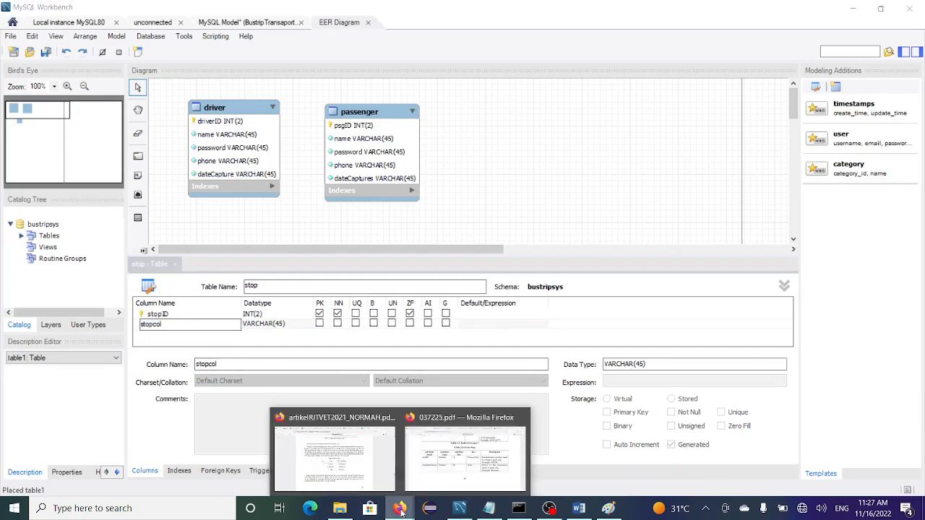
click(465, 452)
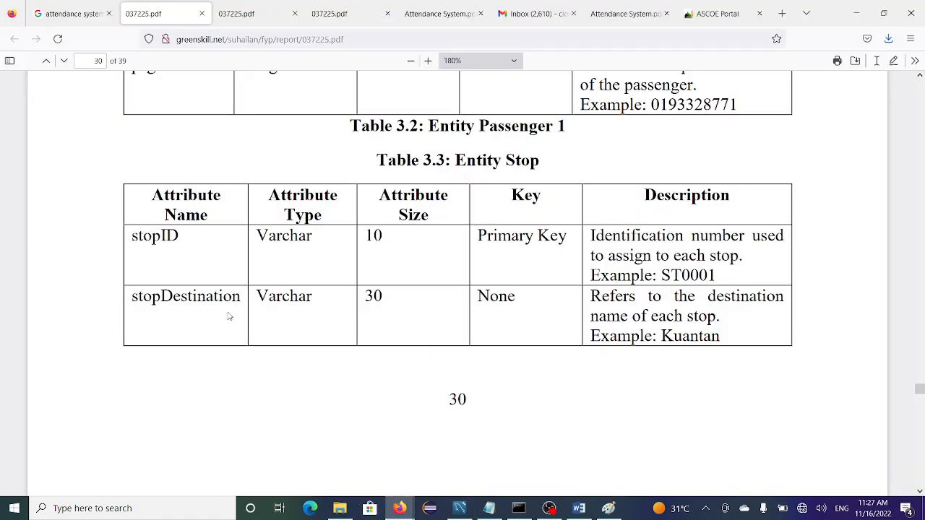
click(855, 22)
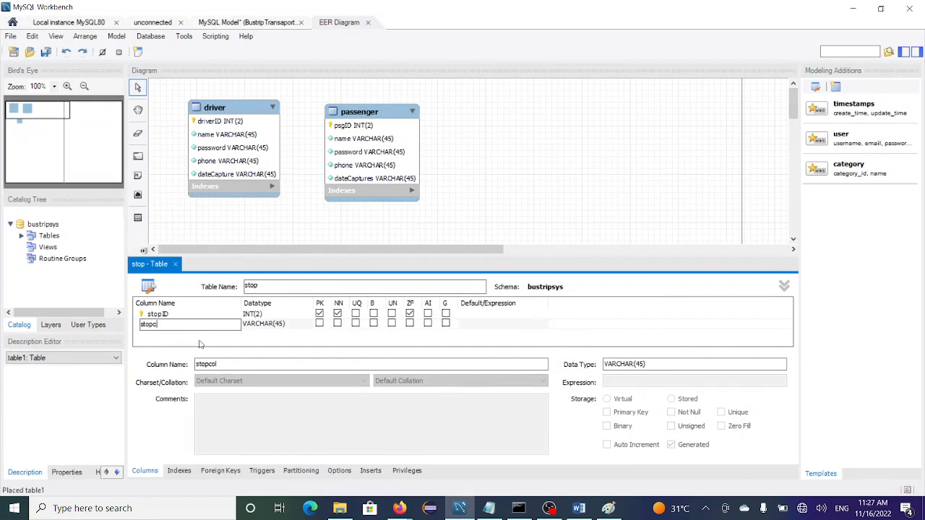
text(p)
key(Return)
click(337, 323)
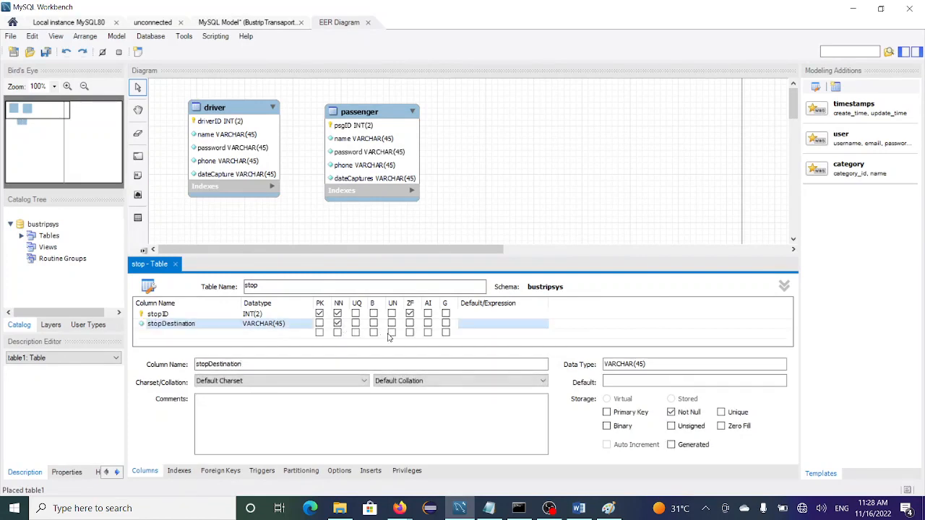
Step: Enable auto increment for stopID and add a not-null column named dateCaptured to the stop table
click(428, 313)
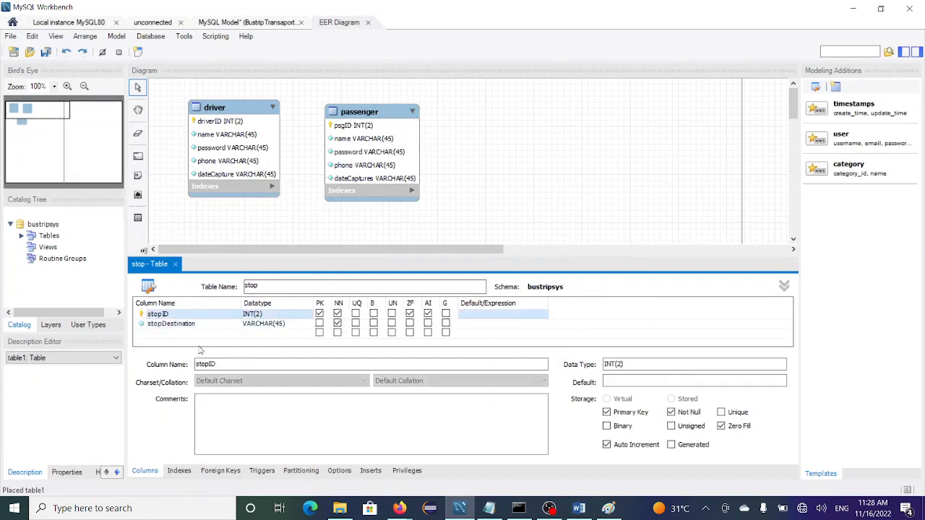
double_click(172, 333)
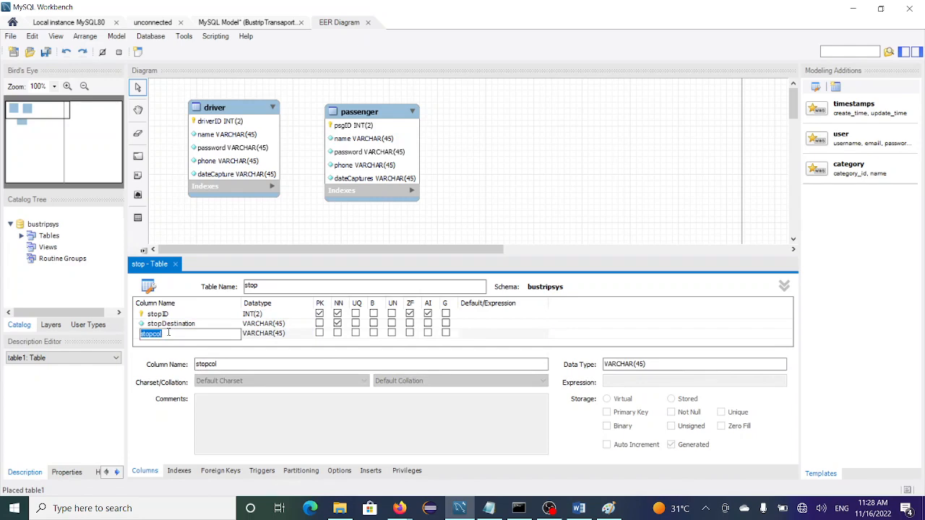
text(dateCaptured)
click(337, 334)
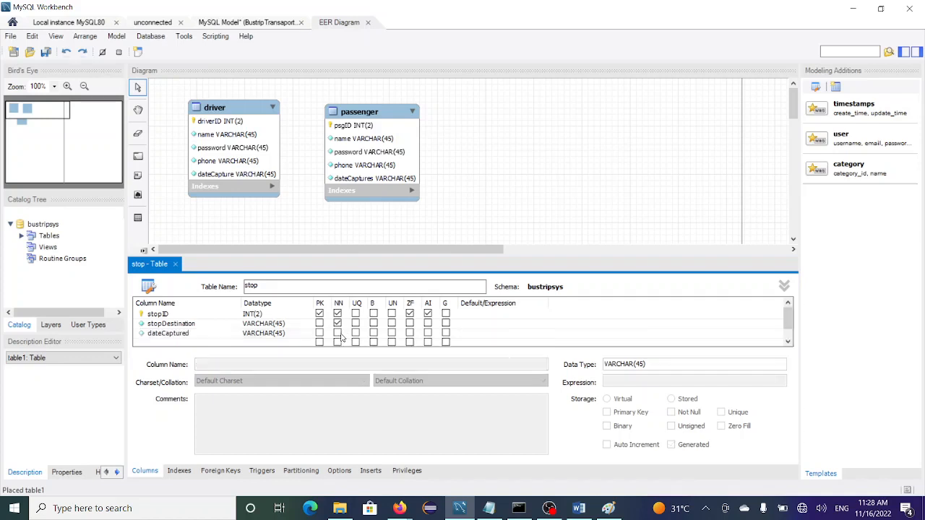
click(306, 218)
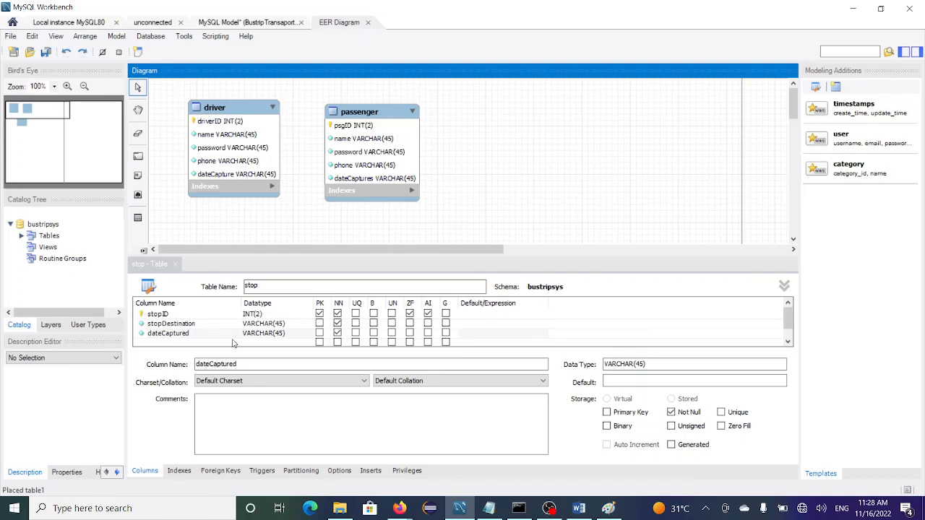
Step: Set the datatype of the stop table's dateCaptured column to DATETIME and close the table editor
click(295, 338)
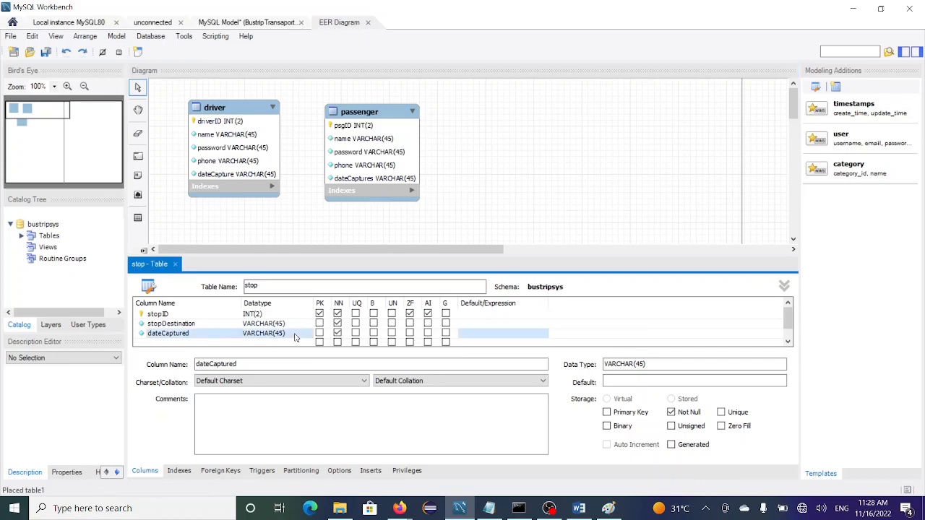
click(308, 335)
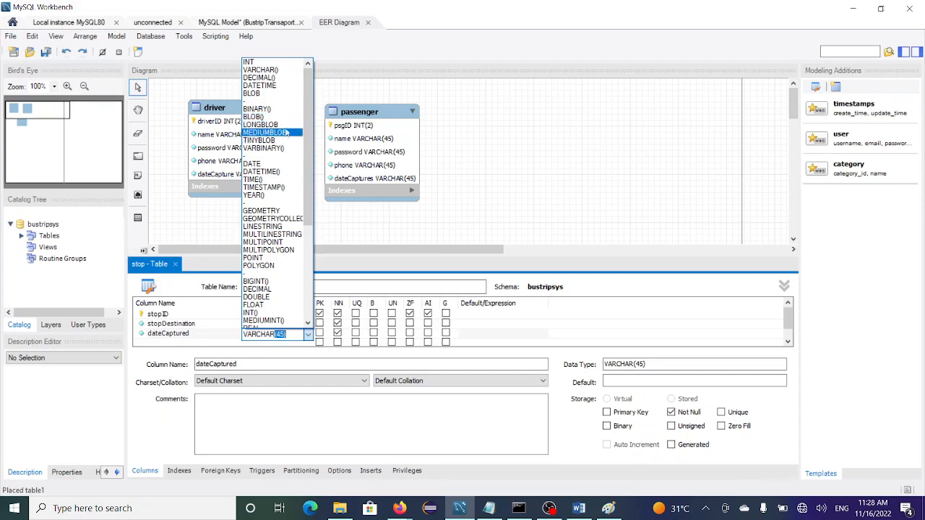
click(279, 86)
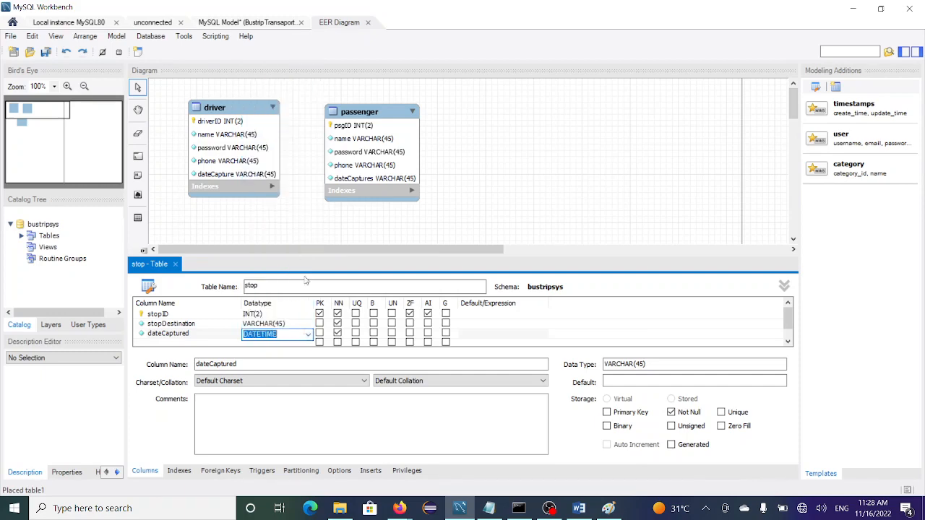
key(Return)
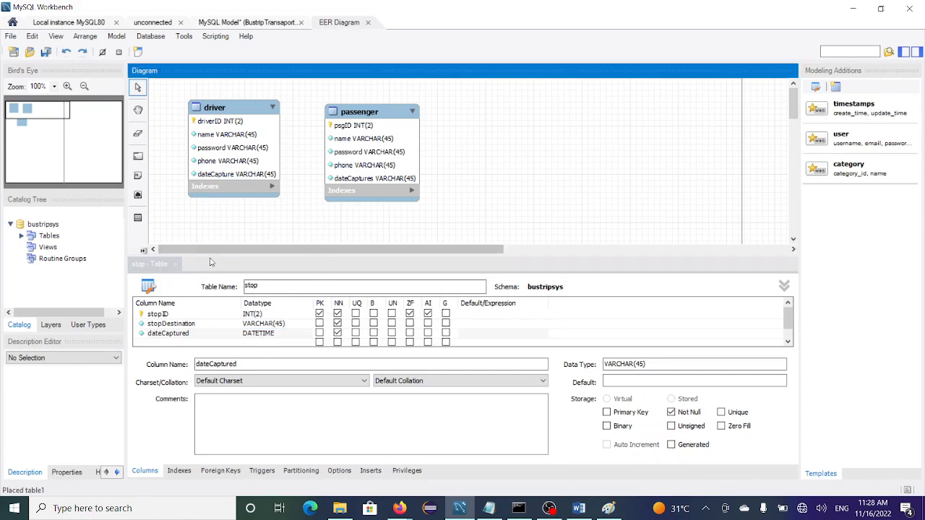
click(174, 265)
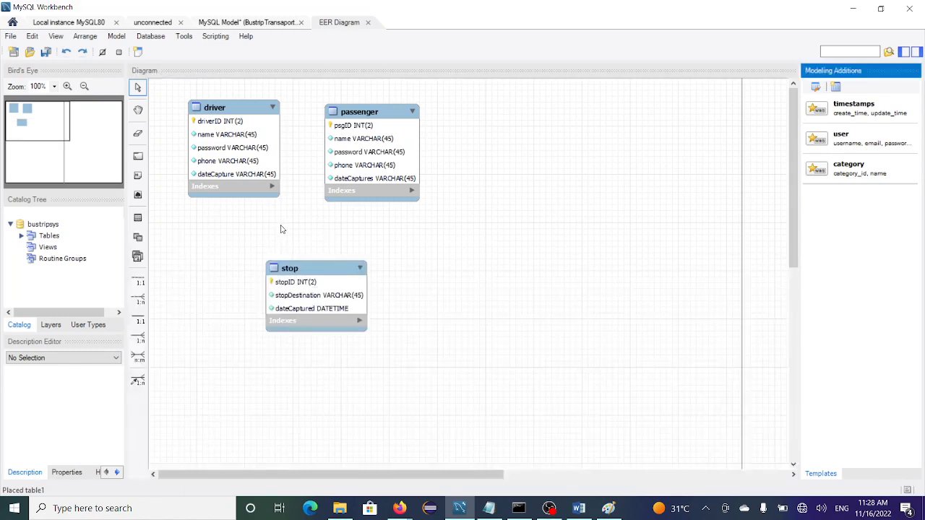
Step: Open the driver table from the EER diagram for editing its columns
click(242, 138)
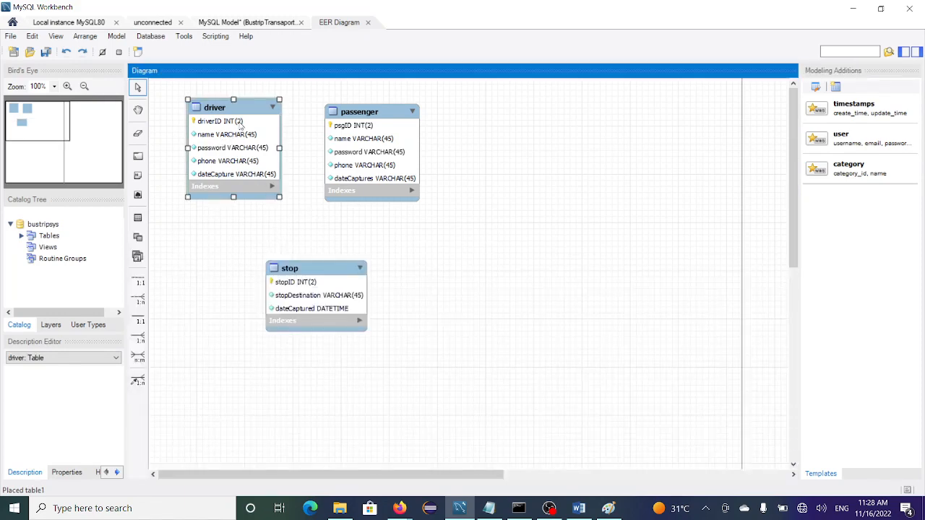
double_click(241, 124)
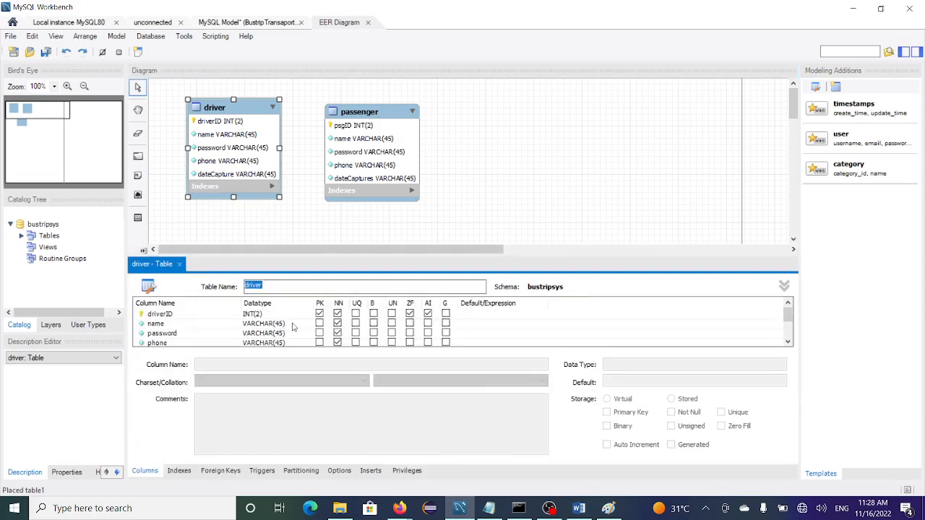
Step: Change the data type of the driver table's dateCapture column to DATETIME and close the table editor
scroll(207, 344, down, 1)
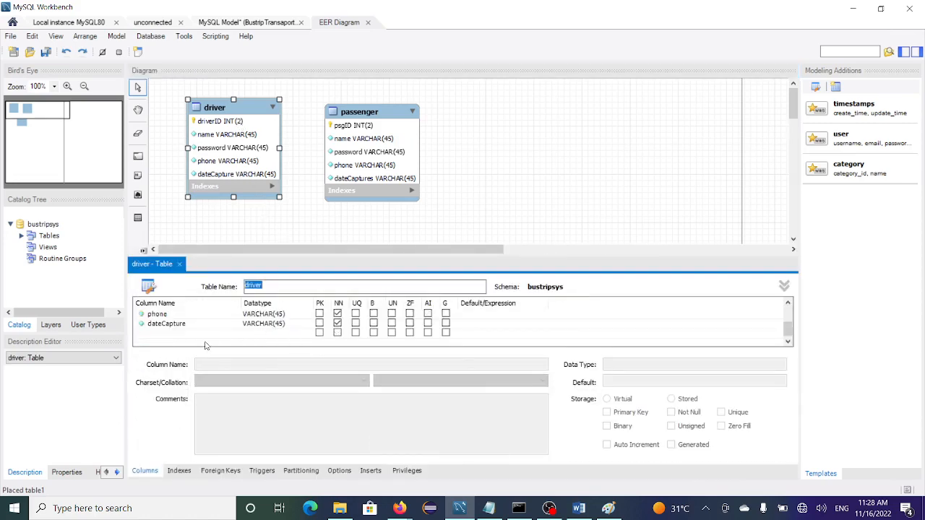
click(306, 327)
click(306, 327)
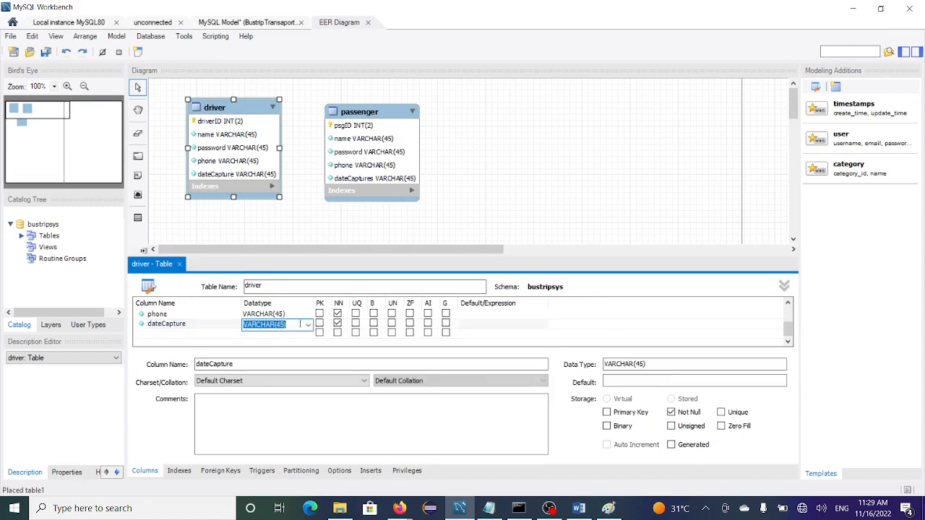
click(308, 325)
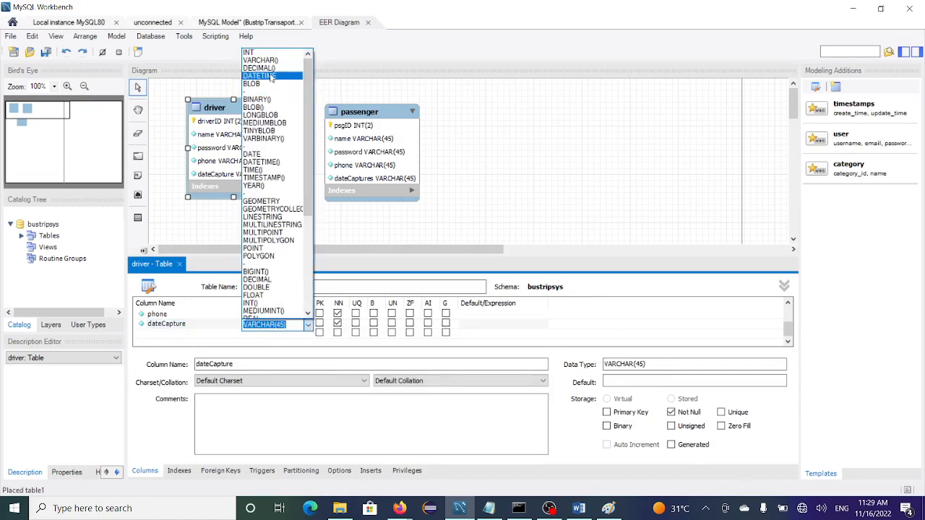
click(258, 76)
click(180, 264)
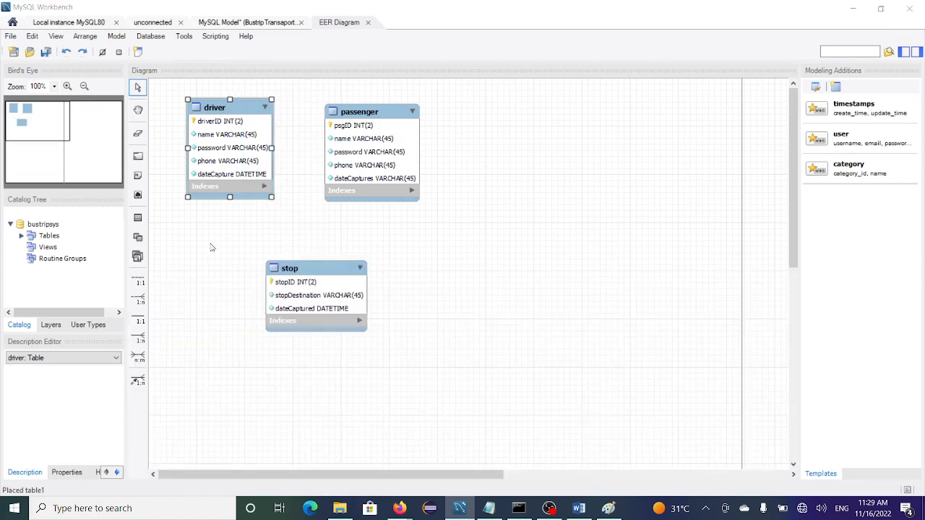
click(210, 247)
Step: Change the data type of the passenger table's dateCaptures column to DATETIME, close its editor and save the model
double_click(394, 150)
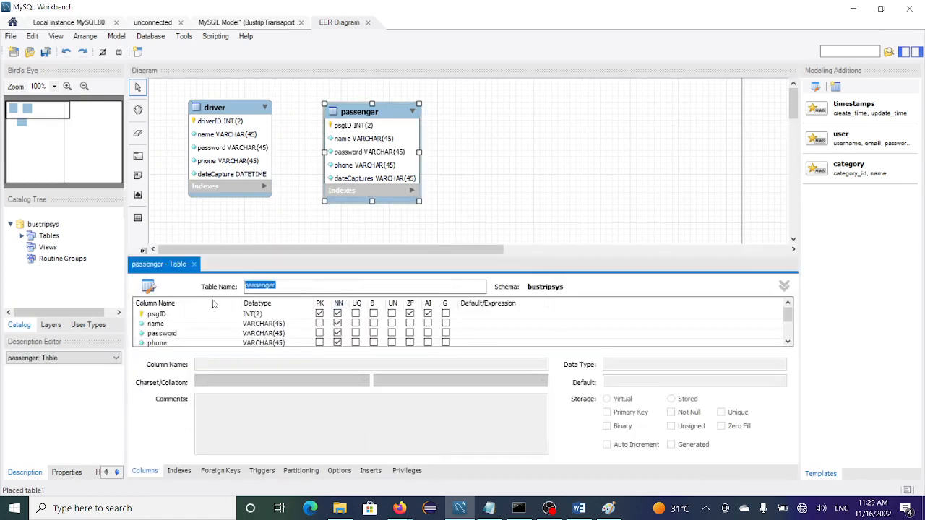
scroll(292, 342, down, 1)
click(280, 325)
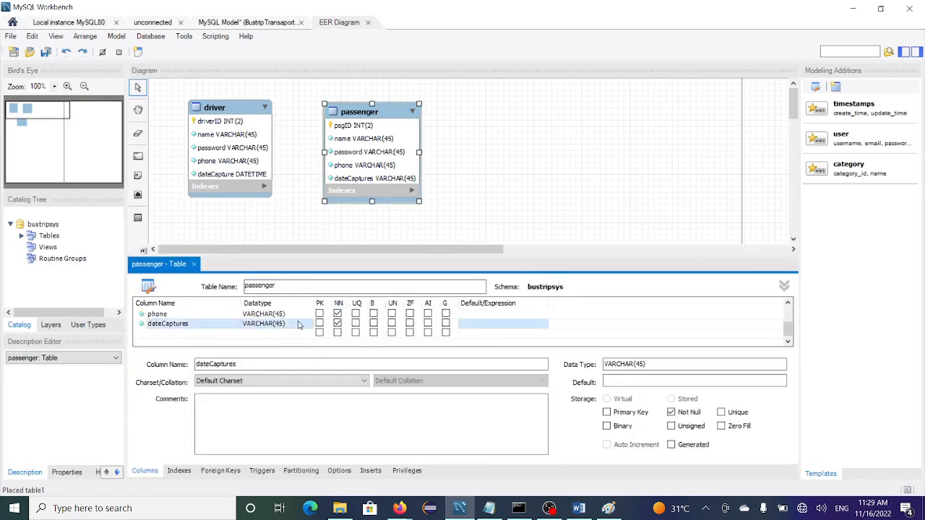
click(302, 325)
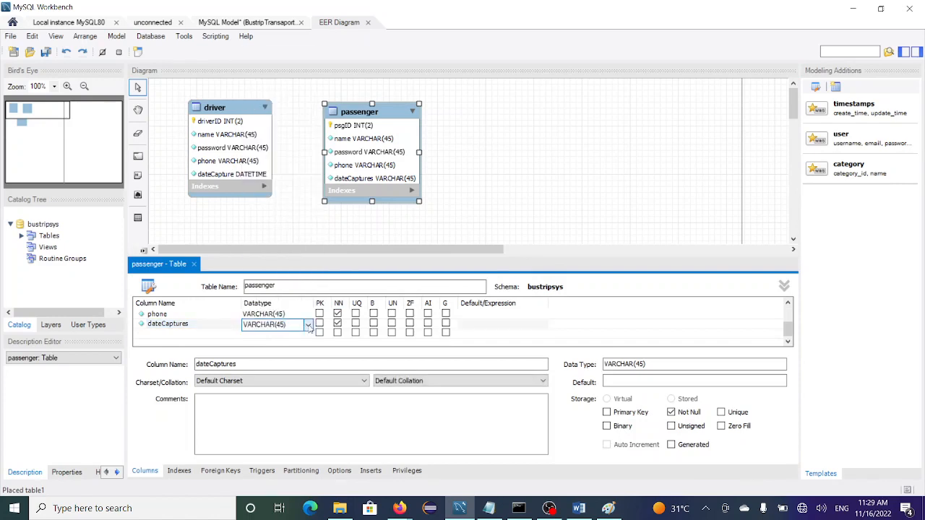
click(307, 324)
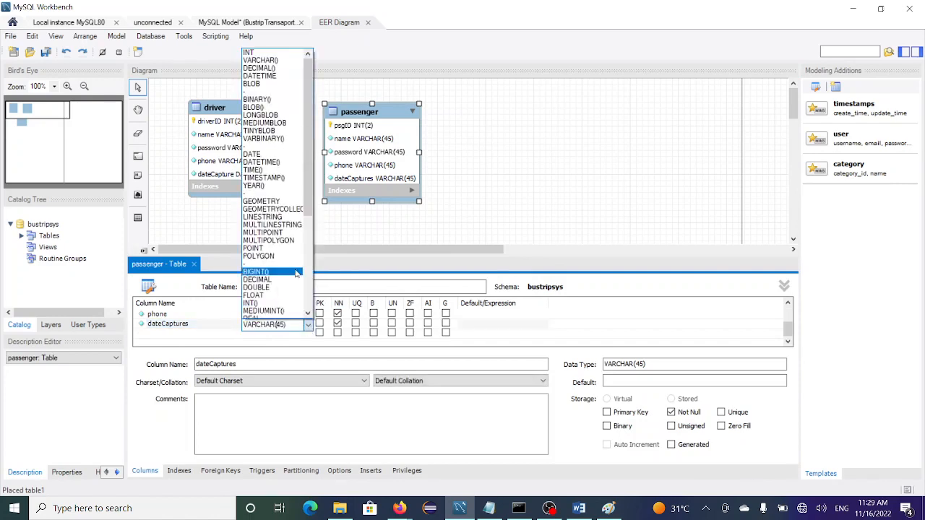
click(259, 76)
click(299, 231)
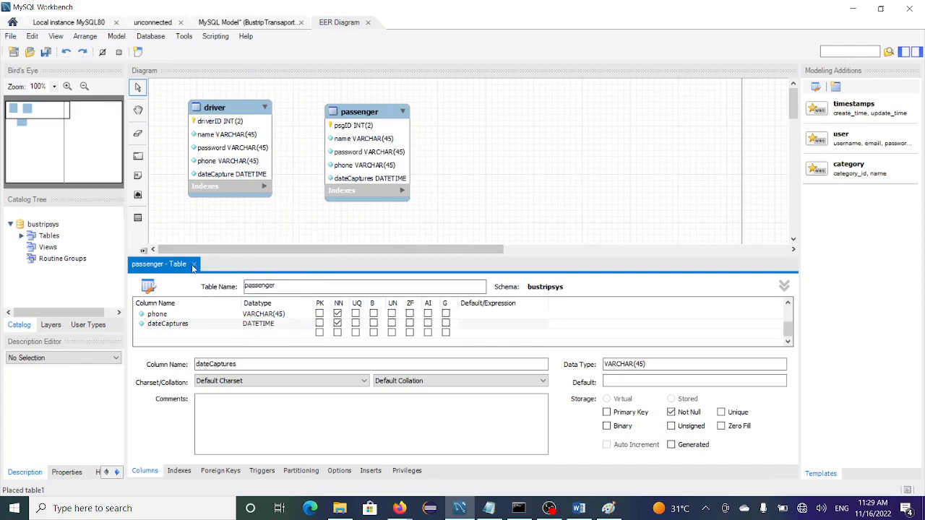
click(194, 264)
click(252, 240)
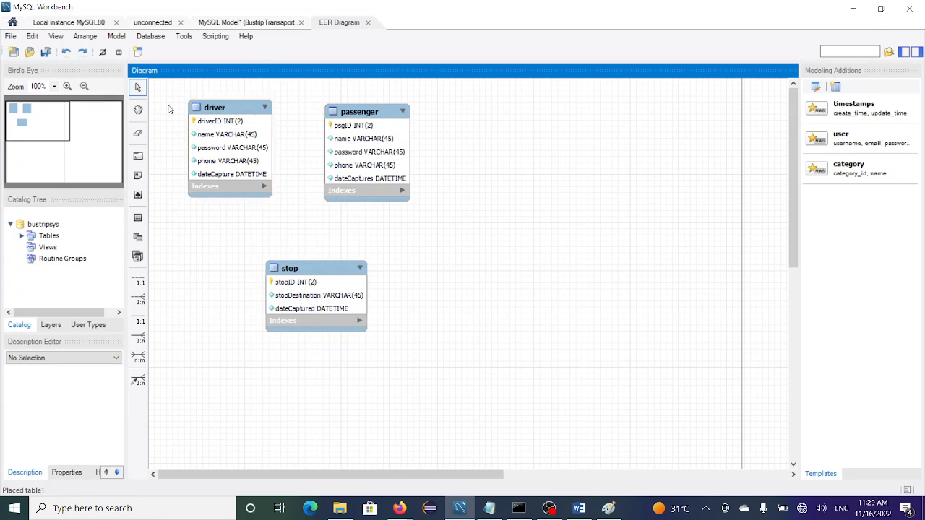
key(ctrl+s)
Step: In the local instance's SQL script, add "drop table driver;" below the driver query and execute that statement
click(87, 23)
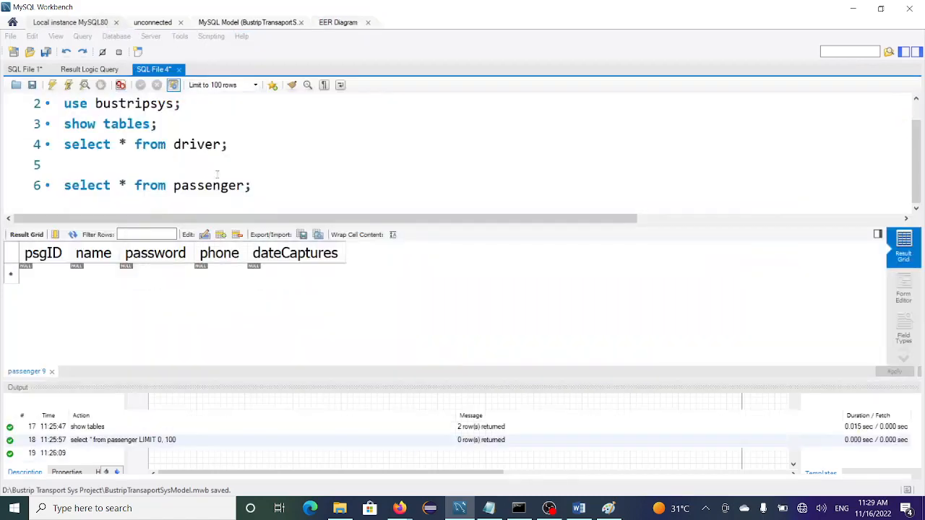
double_click(189, 144)
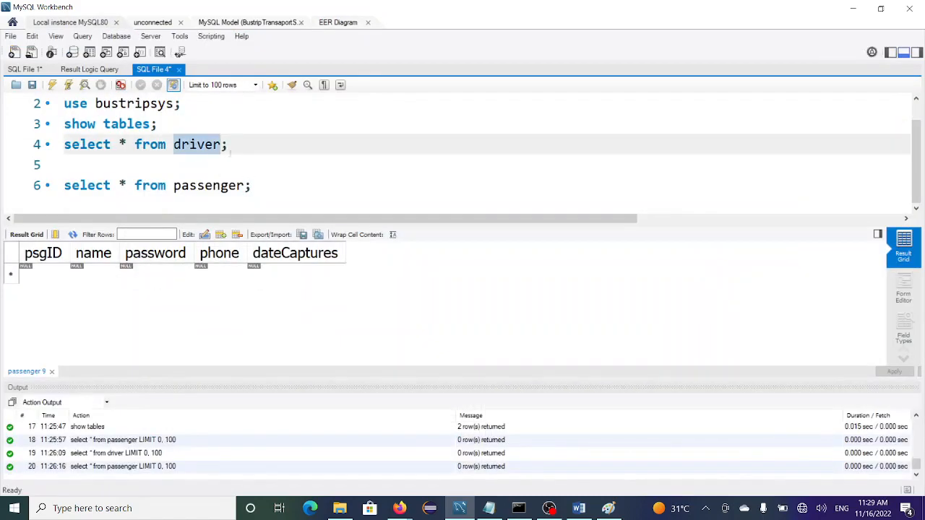
click(245, 159)
text(drop)
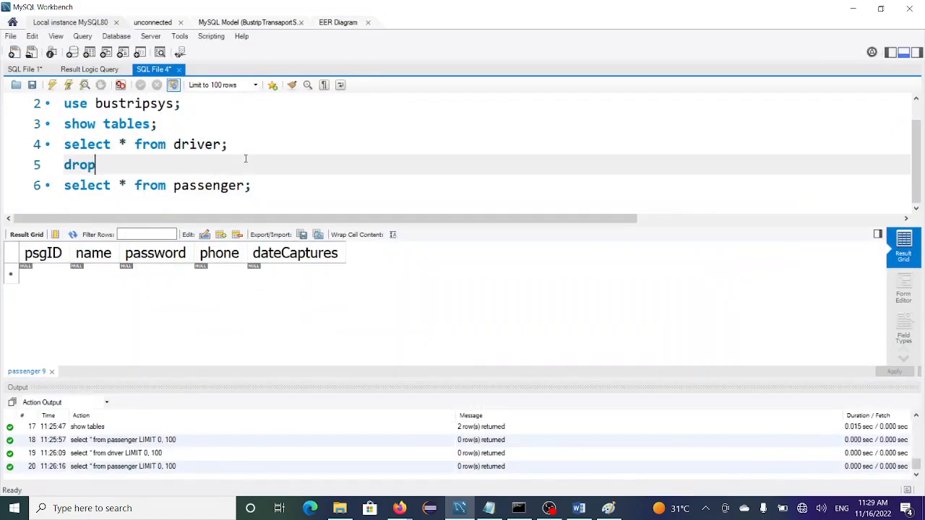
text( t)
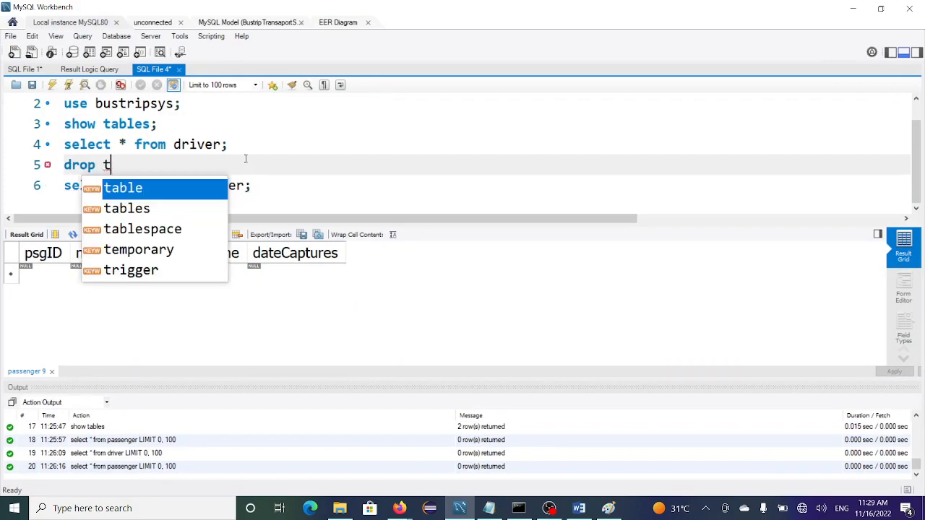
key(Return)
text(driver;)
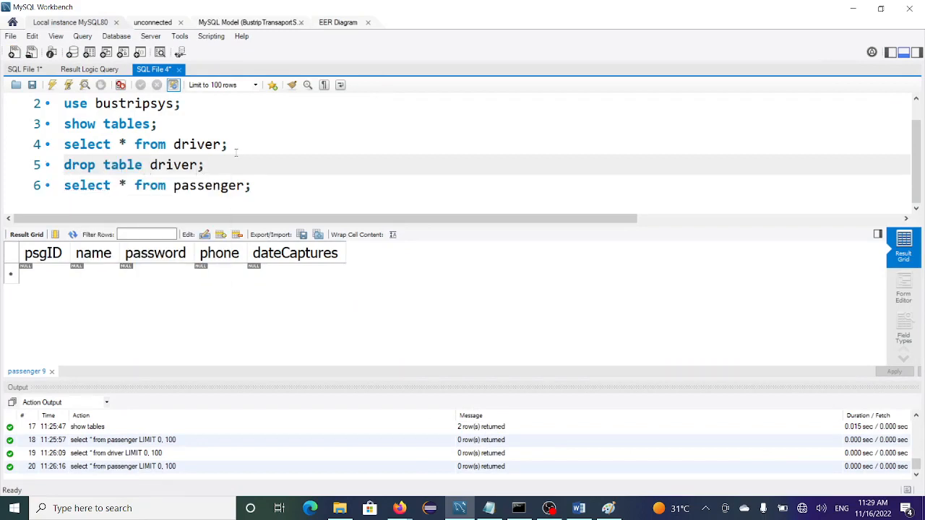
click(174, 165)
click(68, 85)
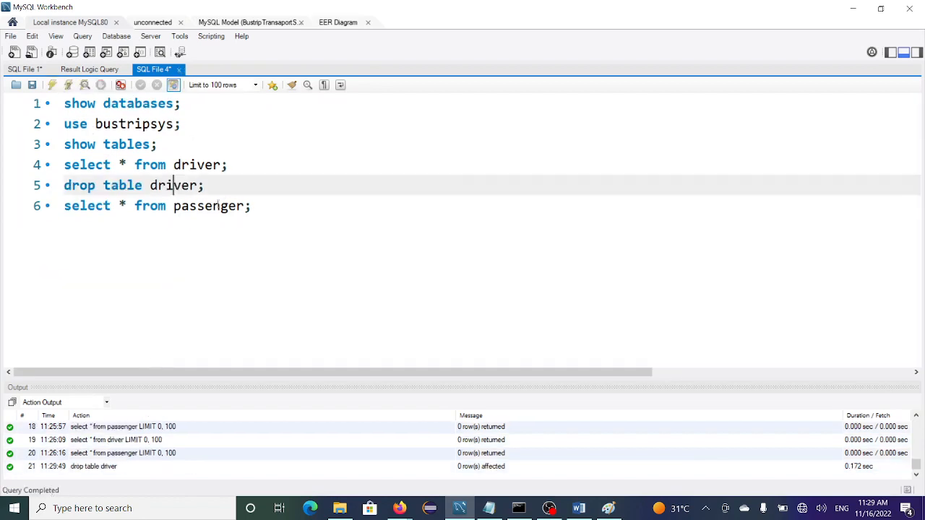
Step: Change the drop statement to target passenger, execute it, and remove the statement from the script
double_click(208, 206)
key(ctrl+c)
double_click(167, 186)
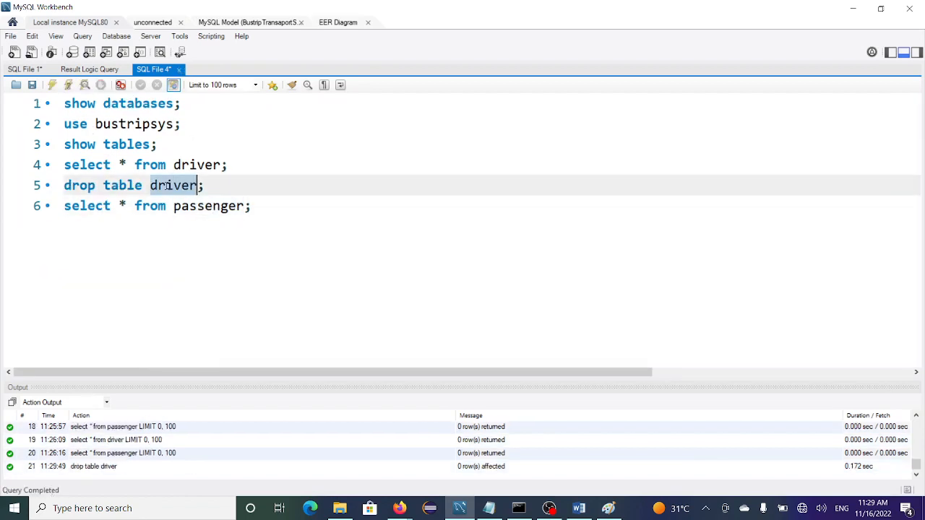
key(ctrl+v)
click(68, 85)
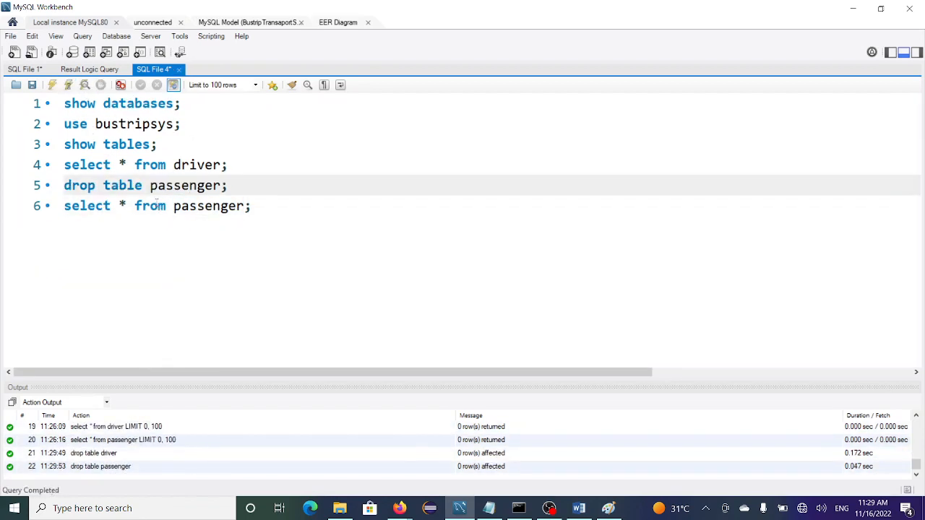
triple_click(153, 185)
key(BackSpace)
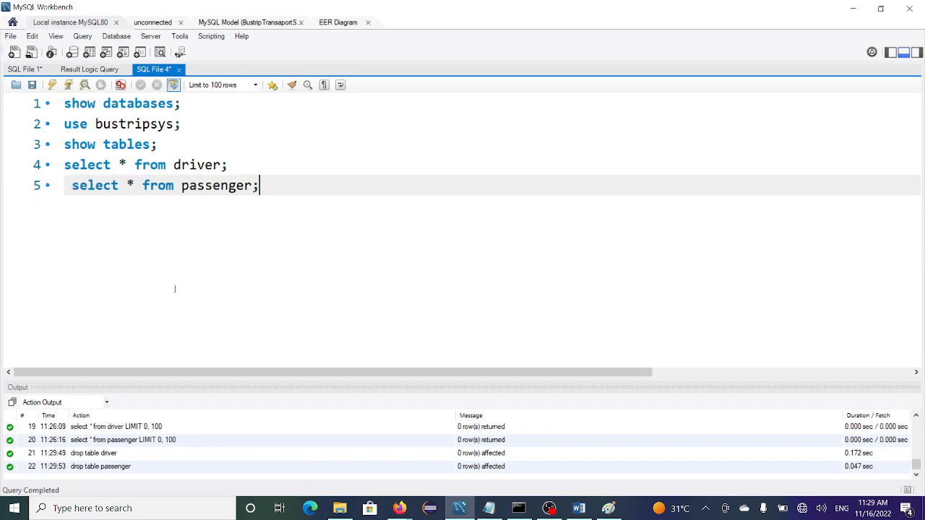
Step: Return to the EER diagram of the bus trip model
click(338, 22)
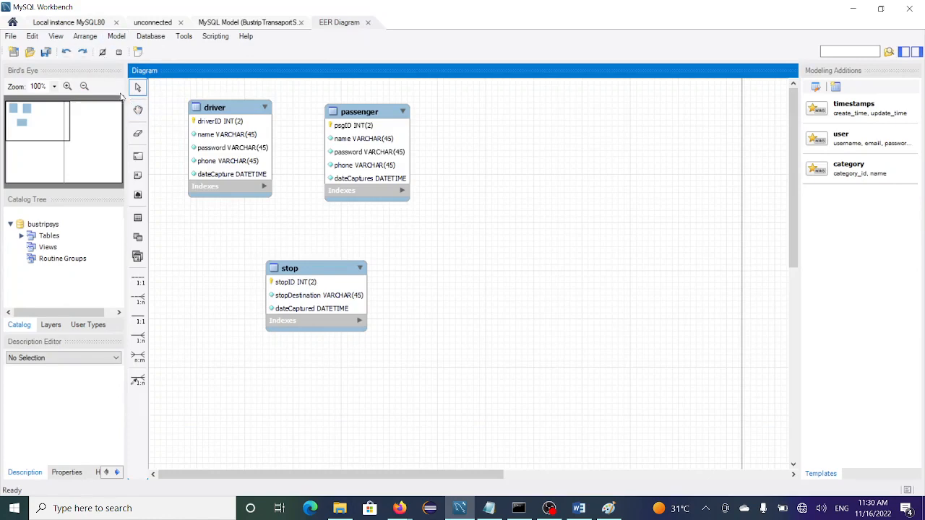
click(151, 36)
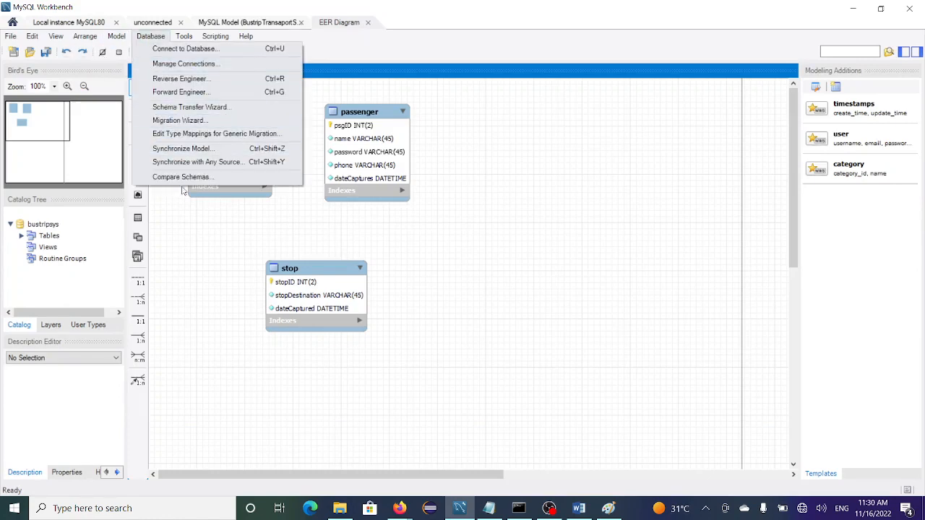
click(532, 292)
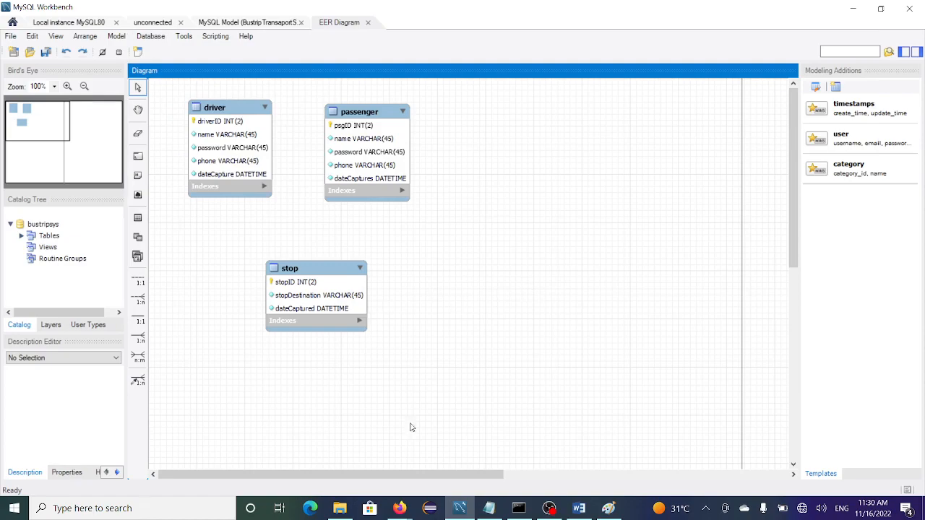
Step: Switch to the 037225.pdf report in Firefox and examine the attribute definitions of the Stop and Ticket entities
click(399, 508)
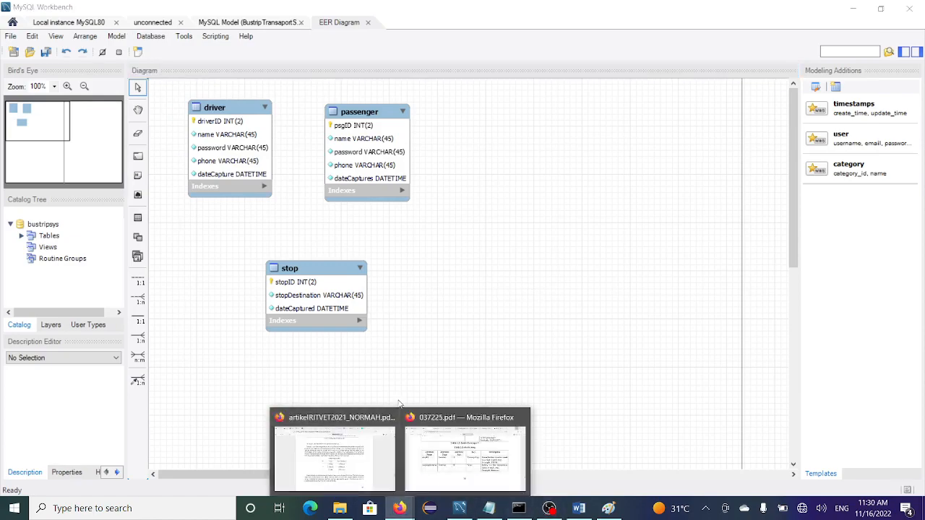
click(457, 454)
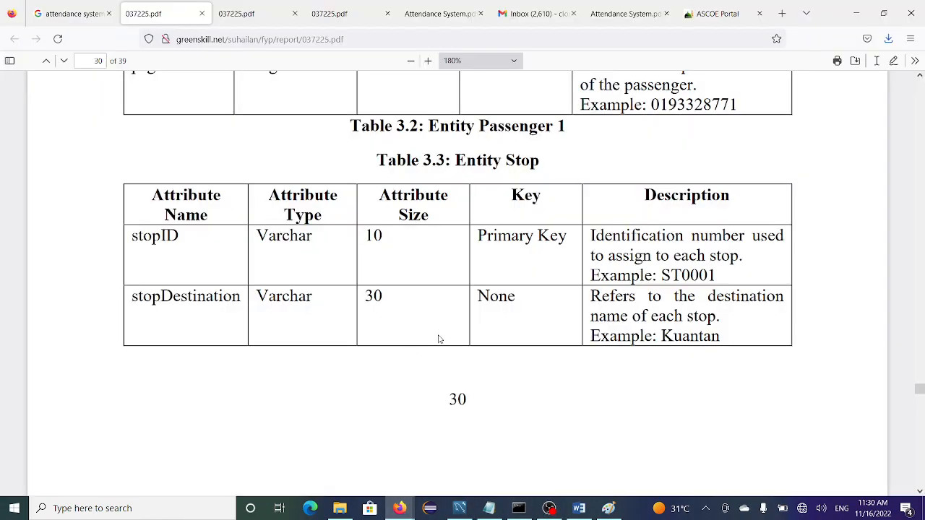
scroll(438, 339, up, 2)
scroll(437, 339, up, 2)
scroll(494, 320, down, 10)
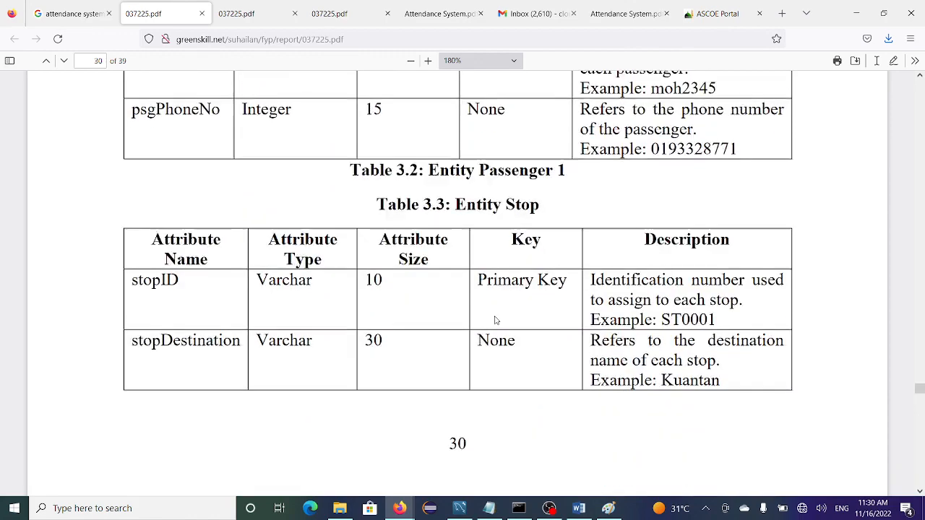
scroll(496, 320, down, 5)
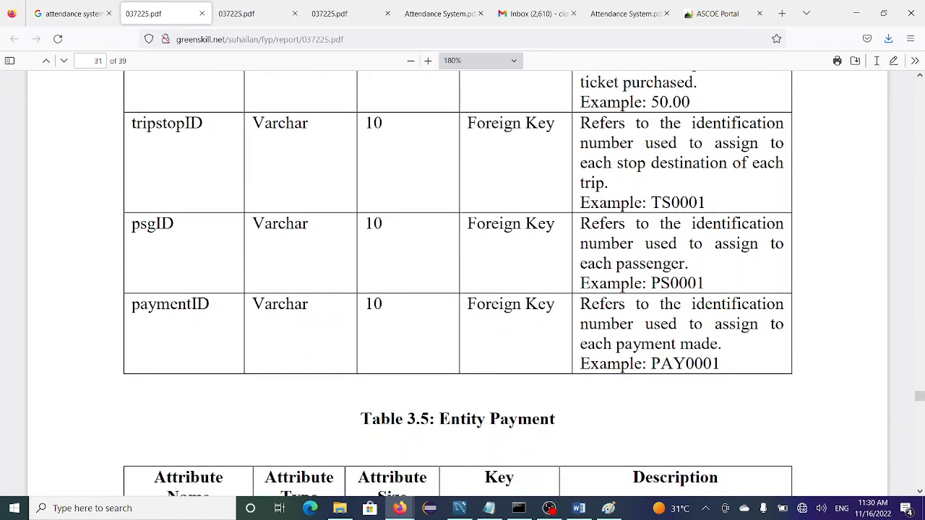
scroll(474, 297, up, 8)
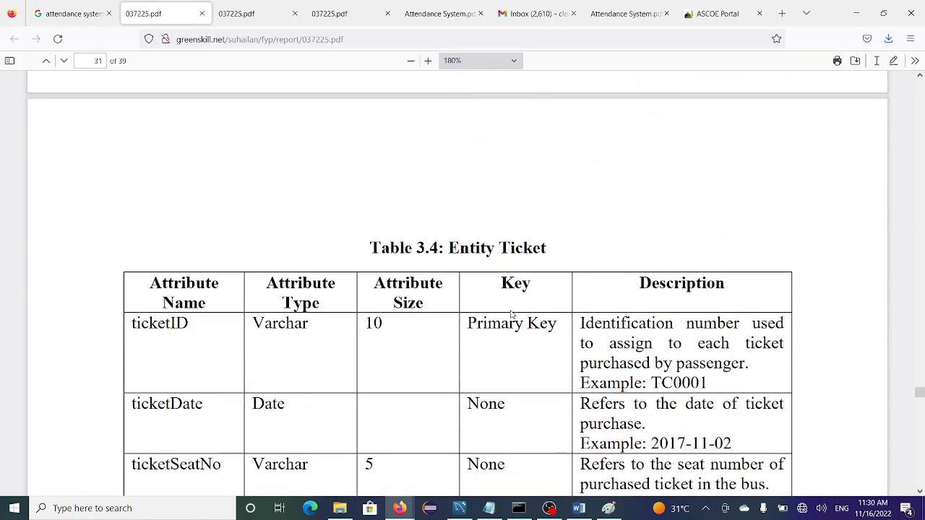
scroll(512, 313, down, 7)
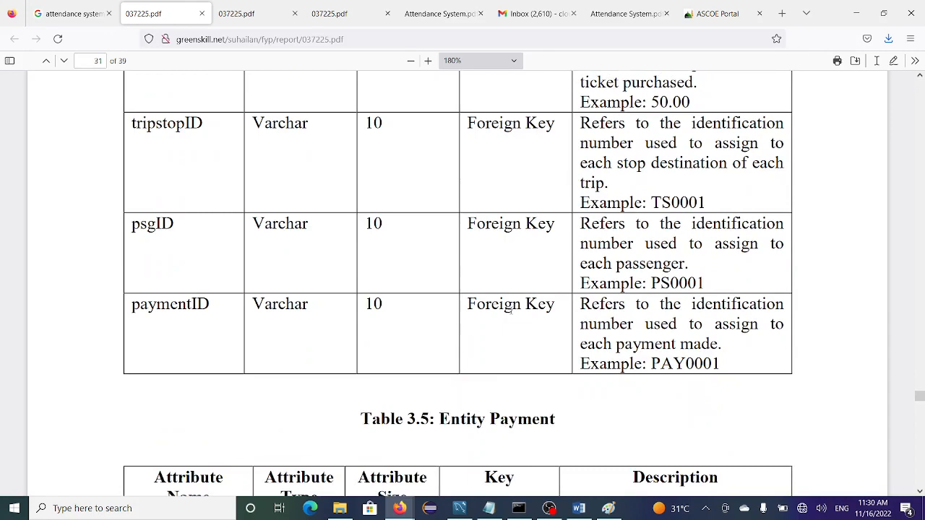
scroll(512, 312, up, 8)
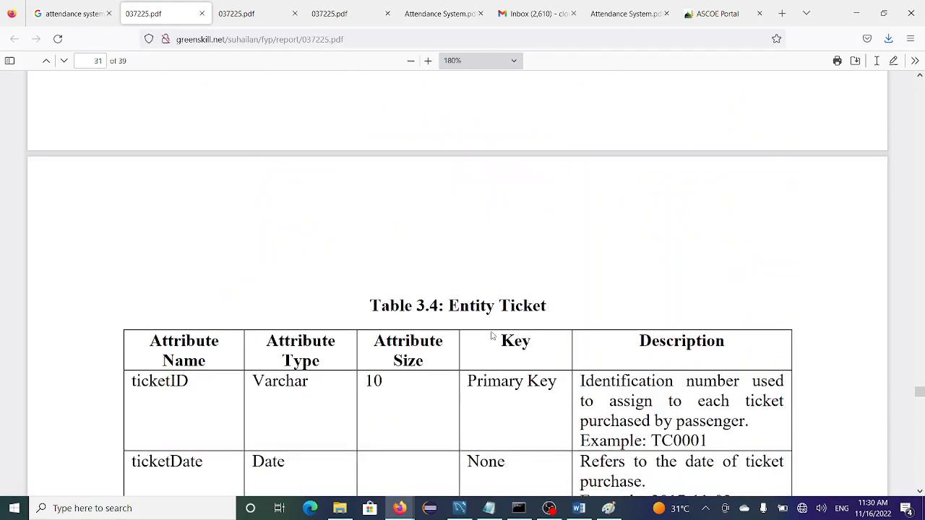
scroll(498, 415, down, 1)
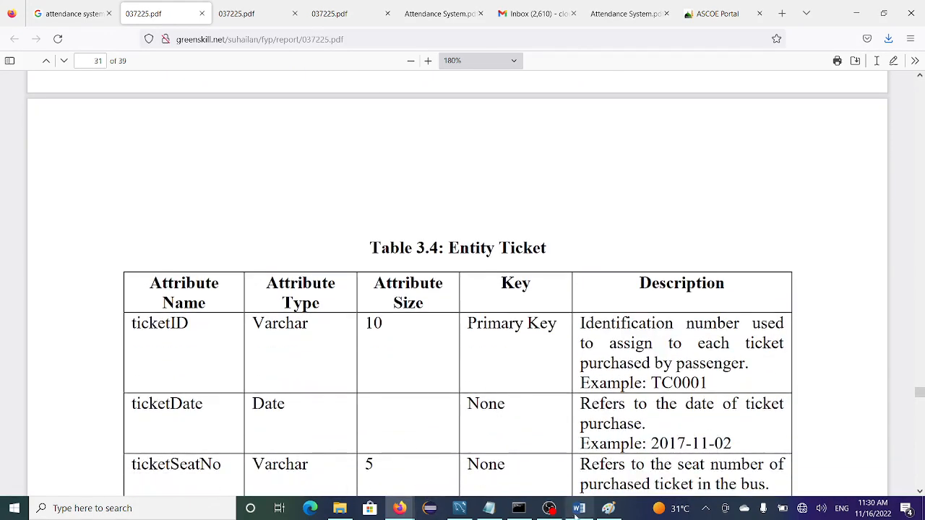
Step: Switch back to MySQL Workbench and move the stop table directly beneath the passenger table in the diagram
click(456, 514)
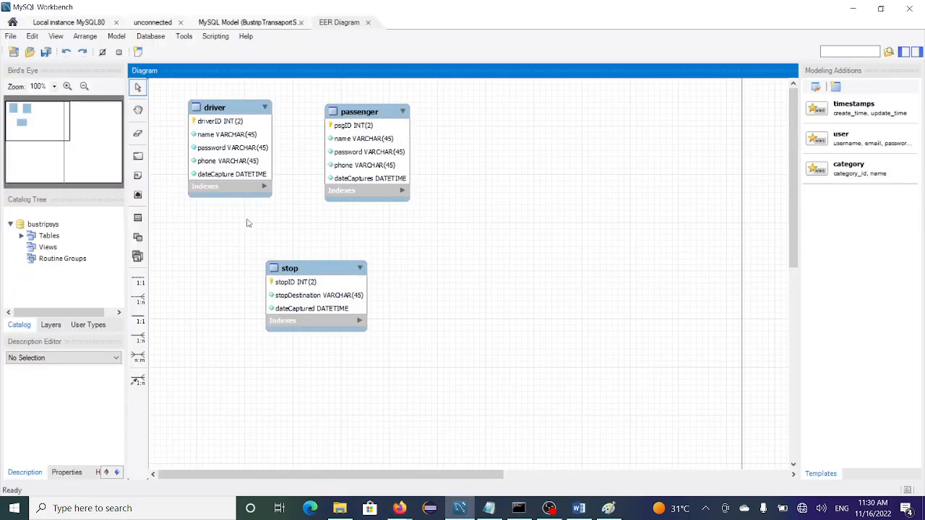
click(305, 261)
drag(306, 261, 377, 223)
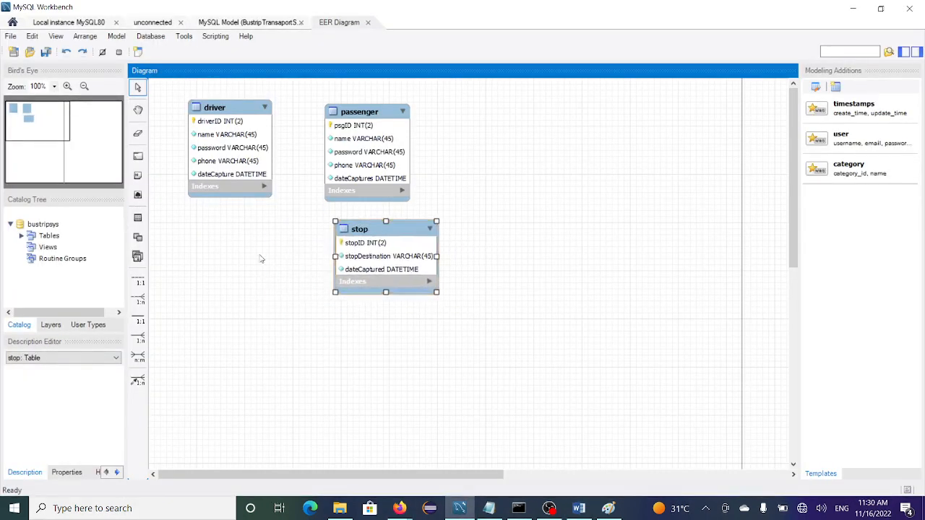
click(247, 261)
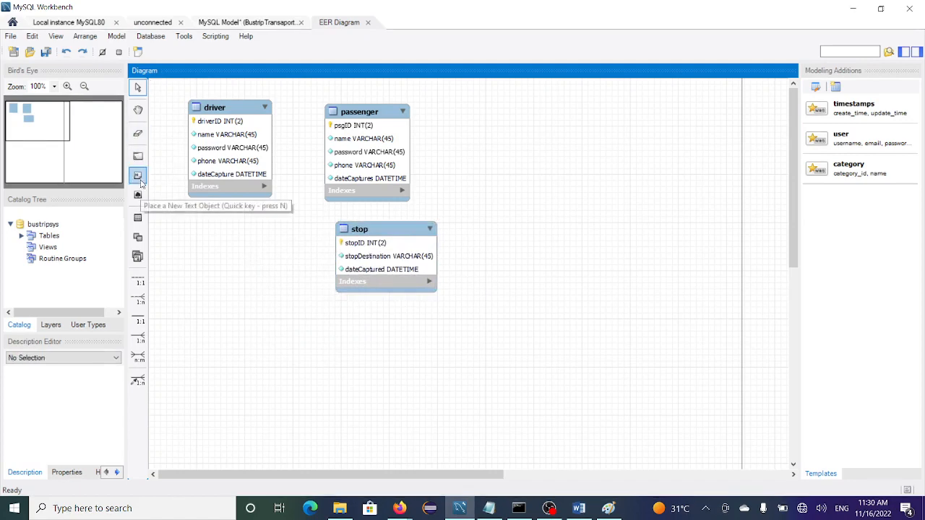
Step: Place a new table beneath the driver table in the diagram and name it ticket
click(138, 218)
click(214, 238)
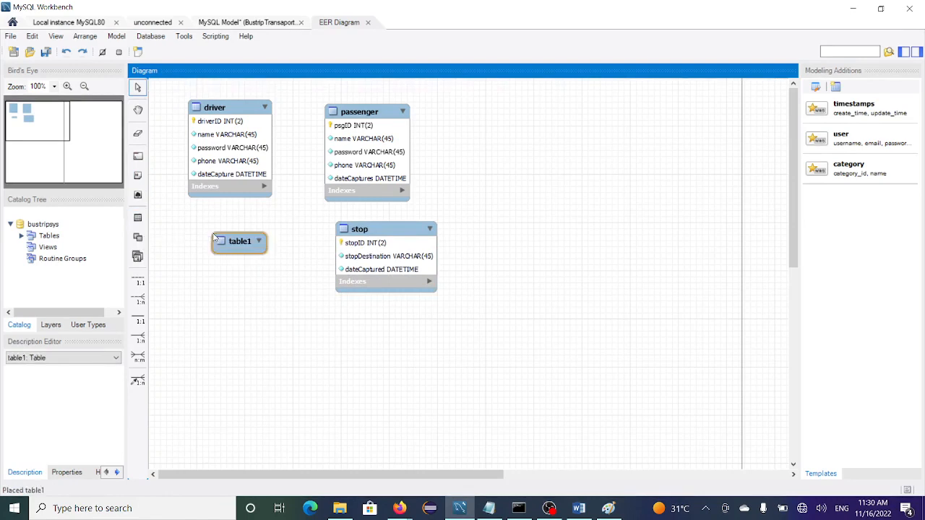
double_click(237, 245)
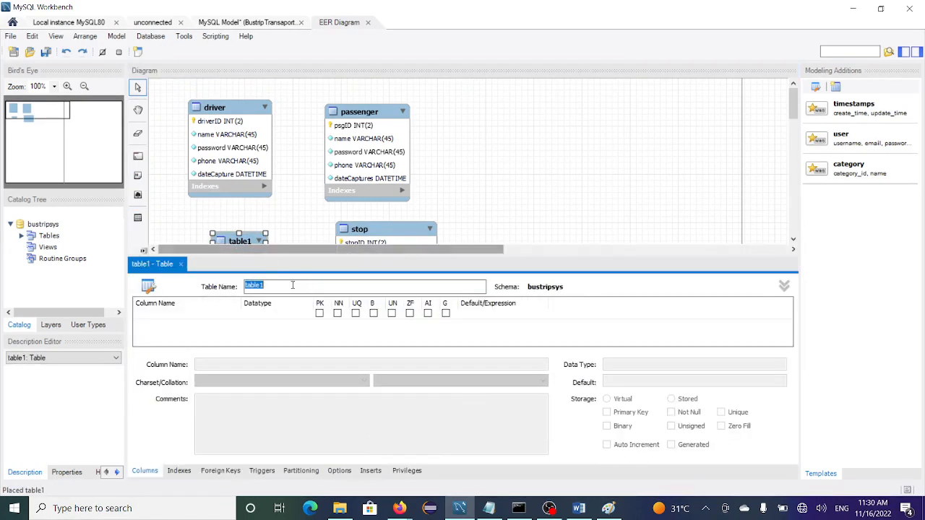
text(ticket)
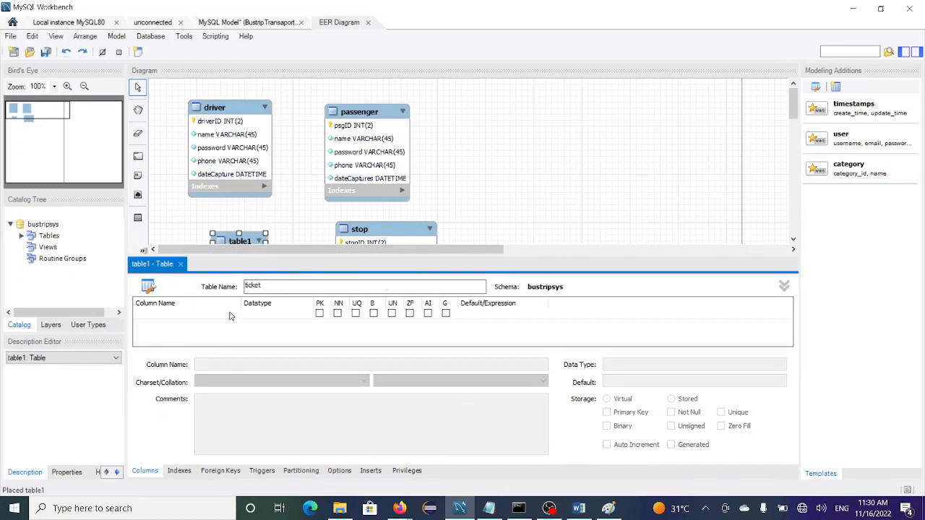
Step: Add a ticketID column to the ticket table as primary key, not null, zero fill and auto increment
click(184, 325)
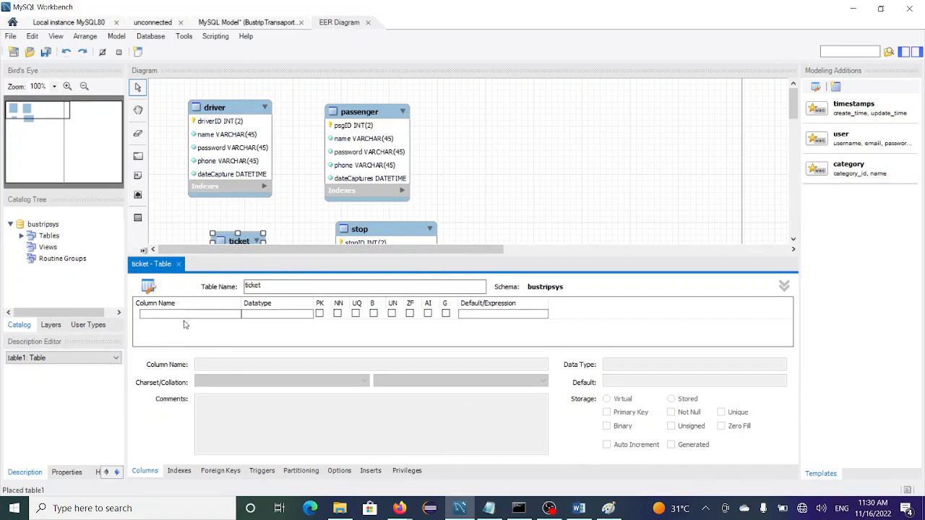
double_click(182, 314)
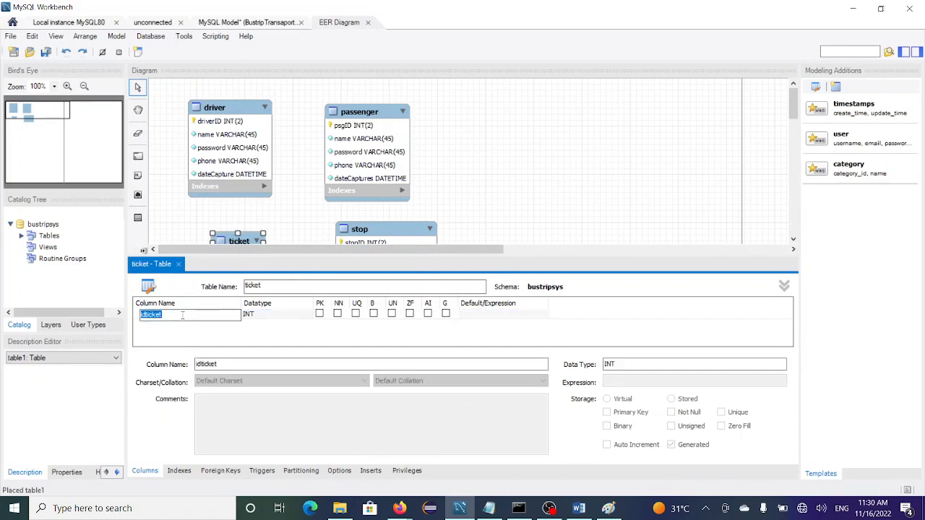
click(182, 315)
key(Delete)
key(Delete)
text(ID)
click(335, 314)
click(319, 313)
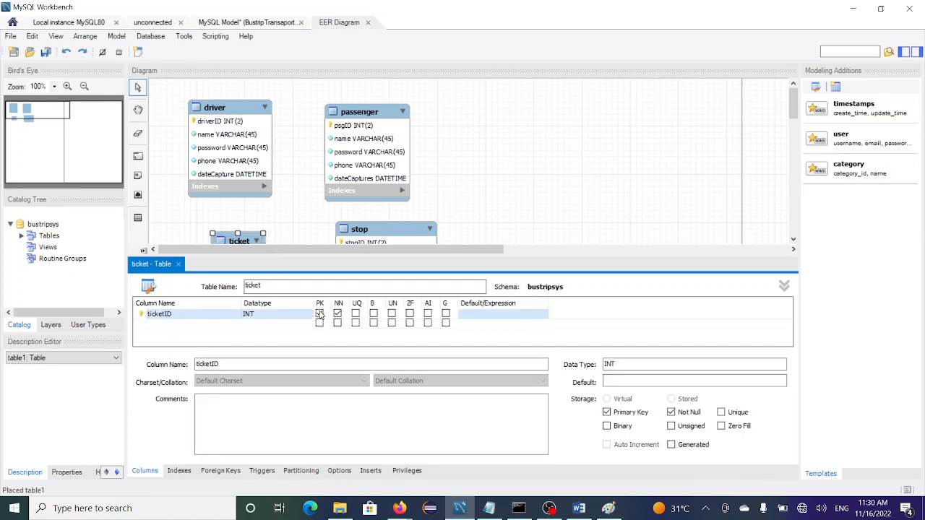
click(409, 314)
click(428, 314)
click(281, 315)
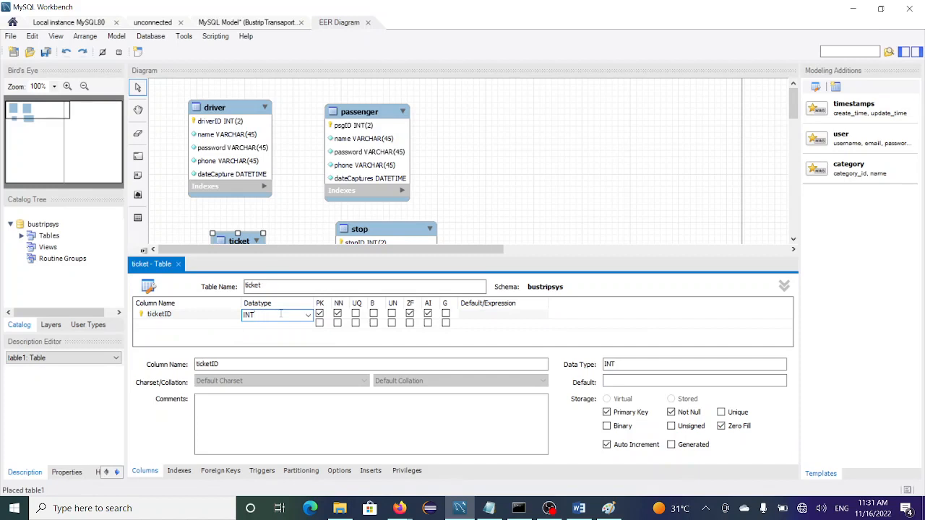
click(308, 316)
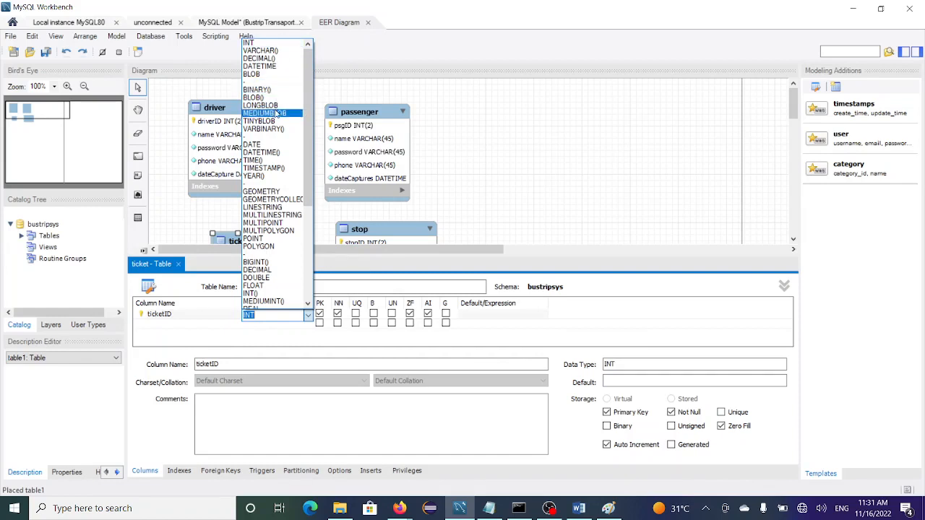
text(l)
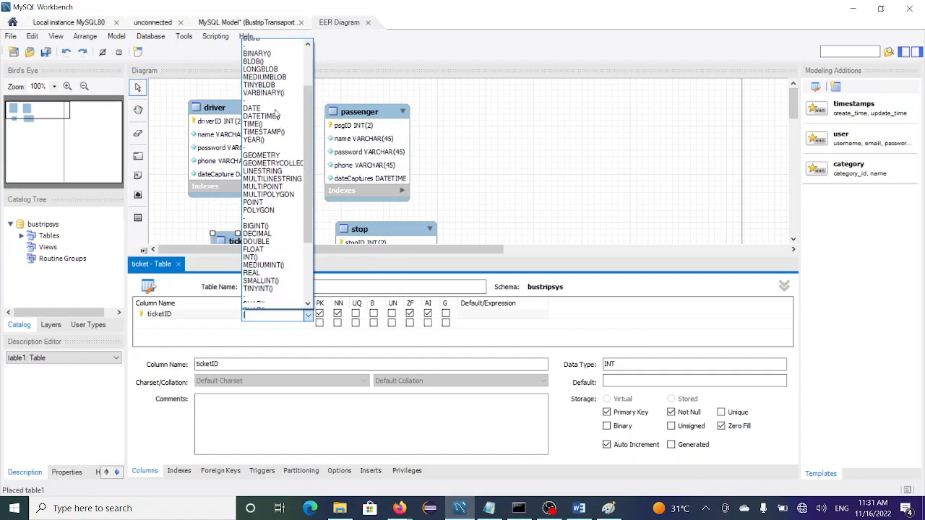
text(ong i)
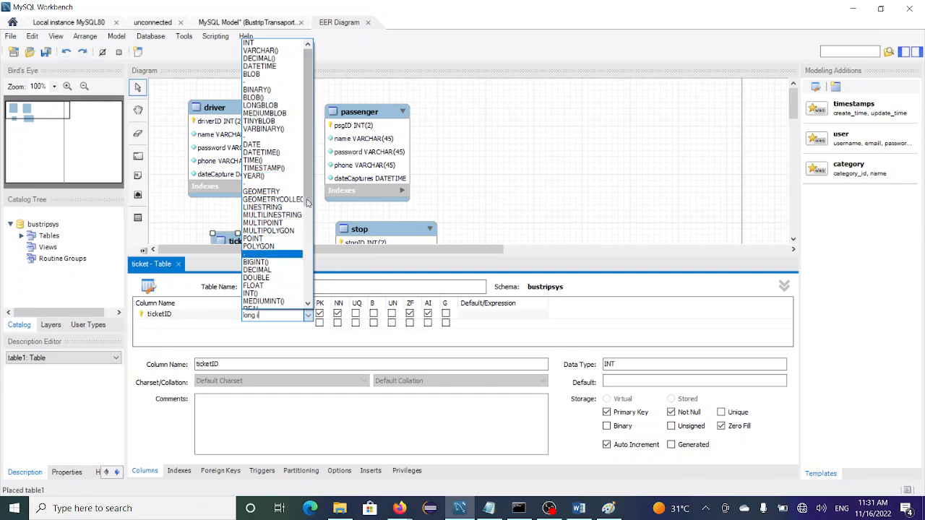
drag(308, 196, 304, 80)
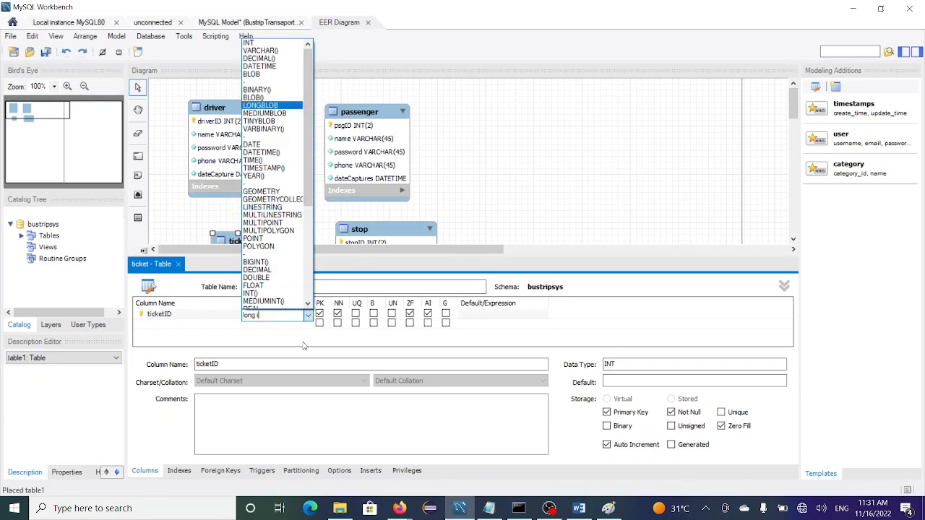
key(BackSpace)
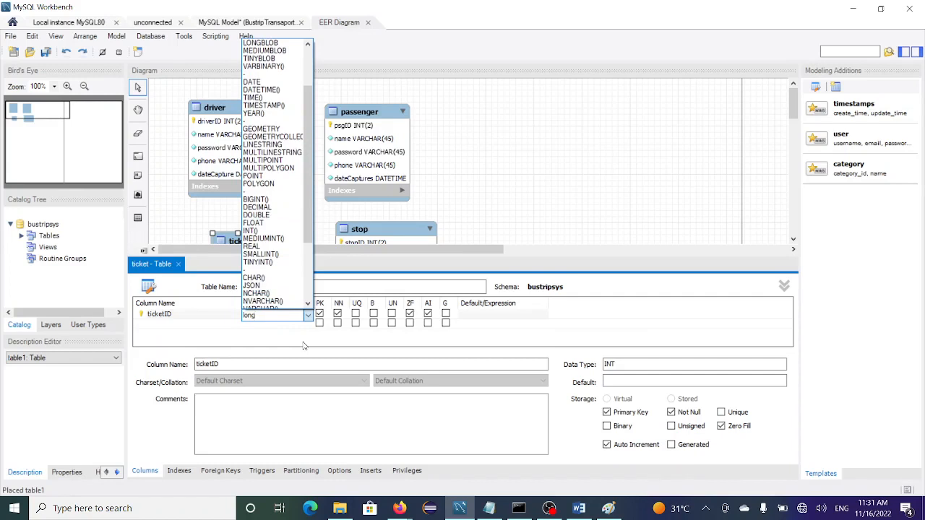
key(BackSpace)
key(BackSpace)
key(BackSpace)
text(arge)
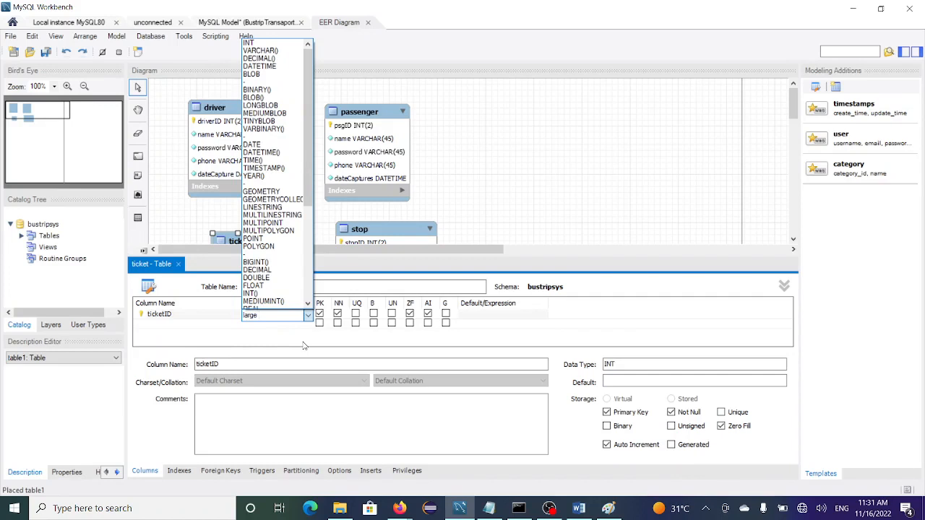
key(BackSpace)
key(BackSpace)
key(BackSpace)
key(BackSpace)
key(BackSpace)
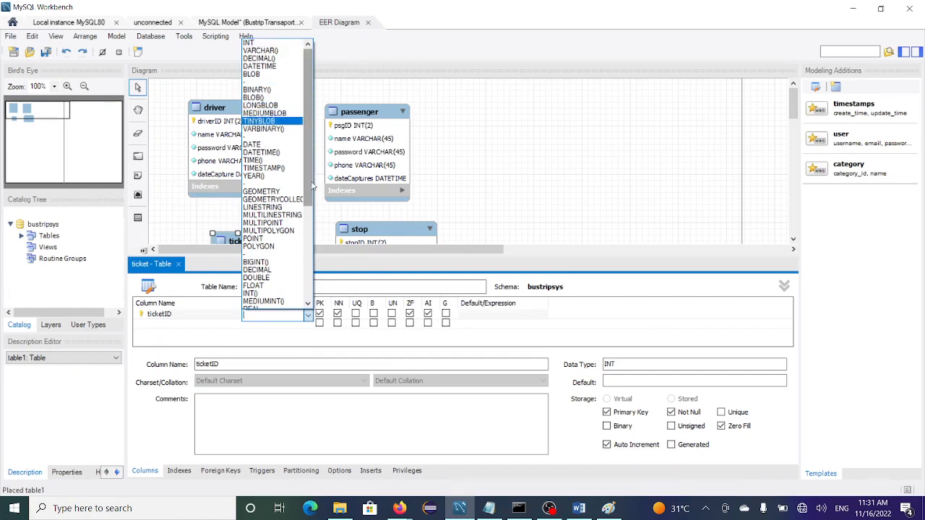
Step: Set the ticketID column's datatype to BIGINT(6)
drag(311, 189, 322, 261)
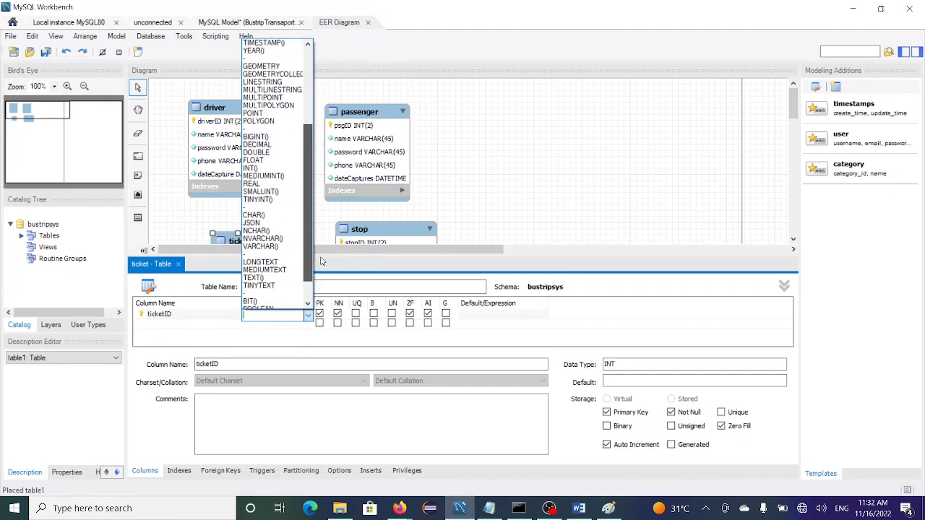
click(281, 137)
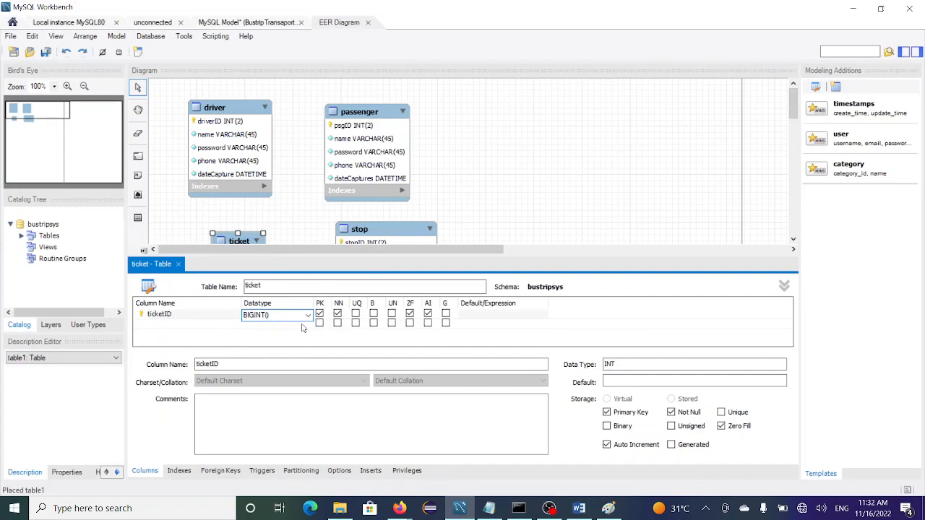
text(6)
key(Return)
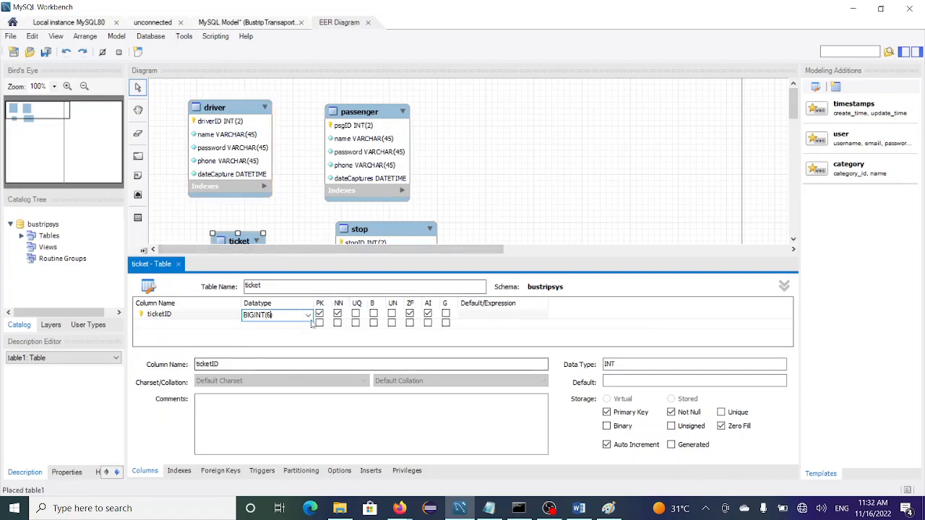
click(235, 326)
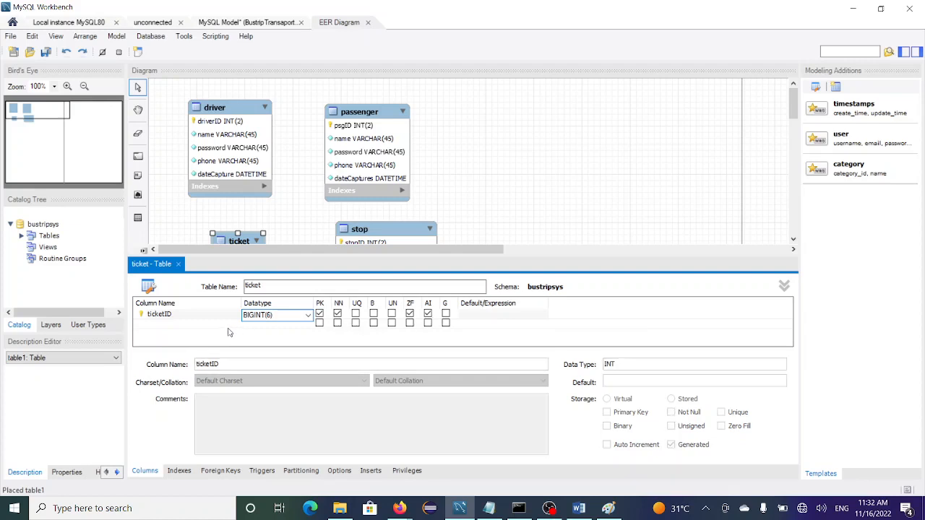
click(428, 315)
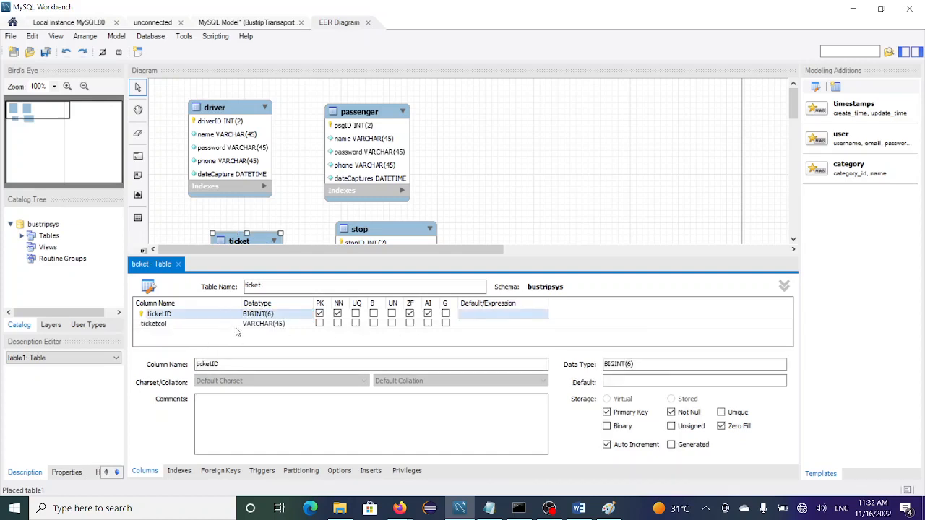
Step: Shorten the second column's name in the ticket table to ticket
double_click(191, 324)
click(190, 324)
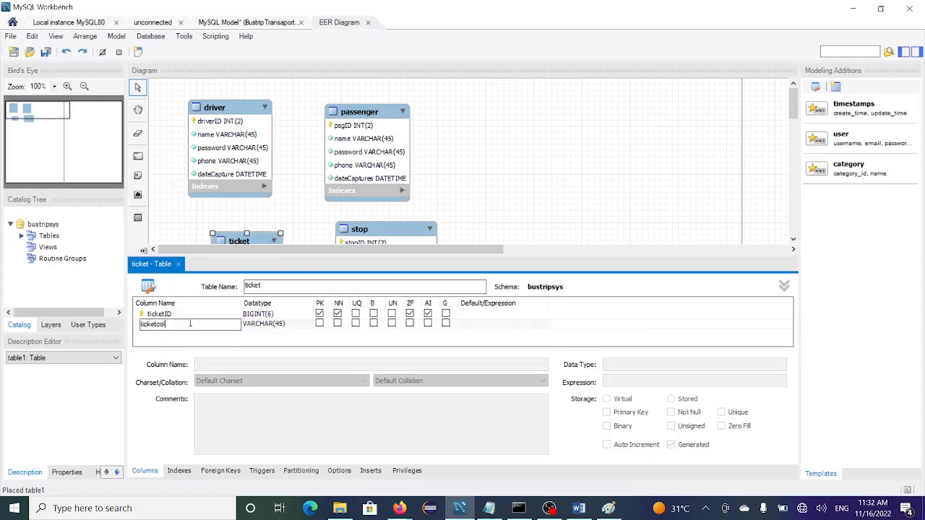
key(BackSpace)
key(BackSpace)
key(BackSpace)
Step: Switch to the 037225.pdf report in Firefox and examine the Ticket entity's attribute names, types and sizes
key(alt+Tab)
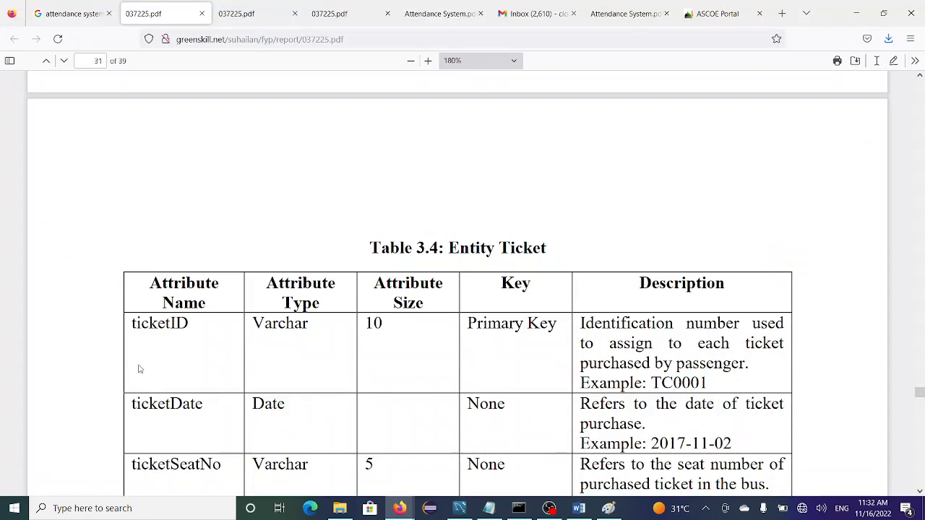
scroll(138, 366, down, 4)
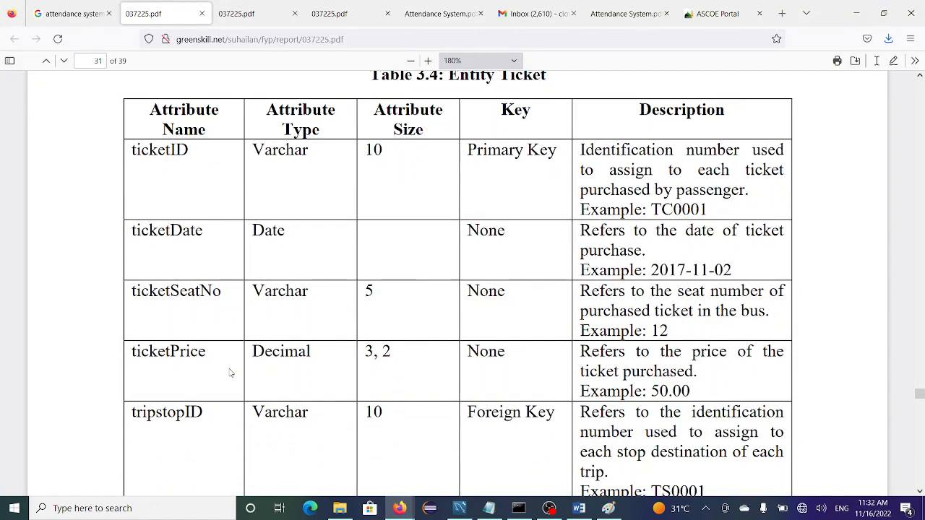
scroll(231, 367, down, 3)
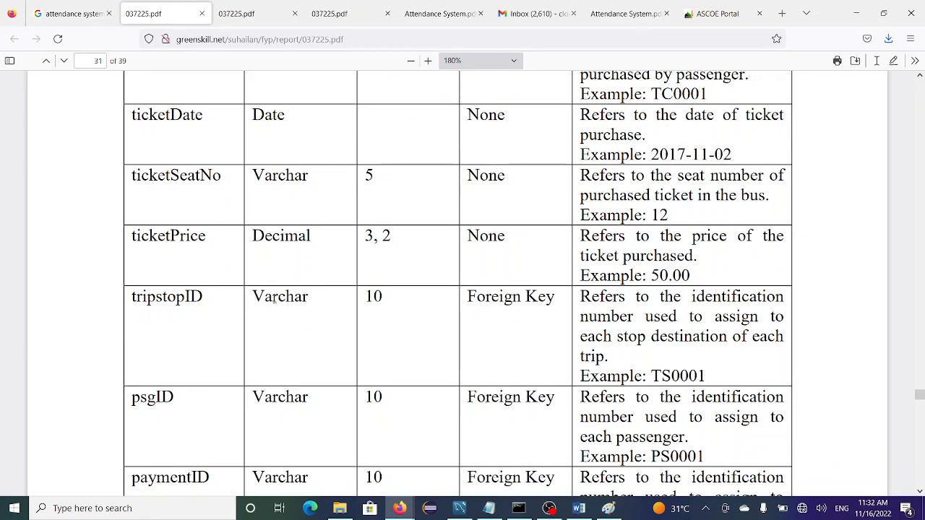
Step: Switch back to MySQL Workbench, complete the second column's name as ticketDate, and define it as a not-null DATETIME
key(alt+Tab)
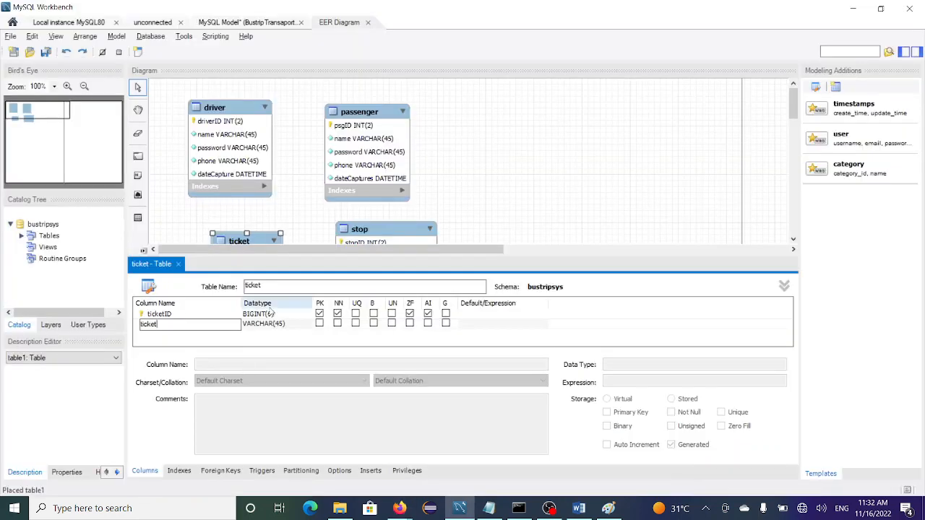
text(Date)
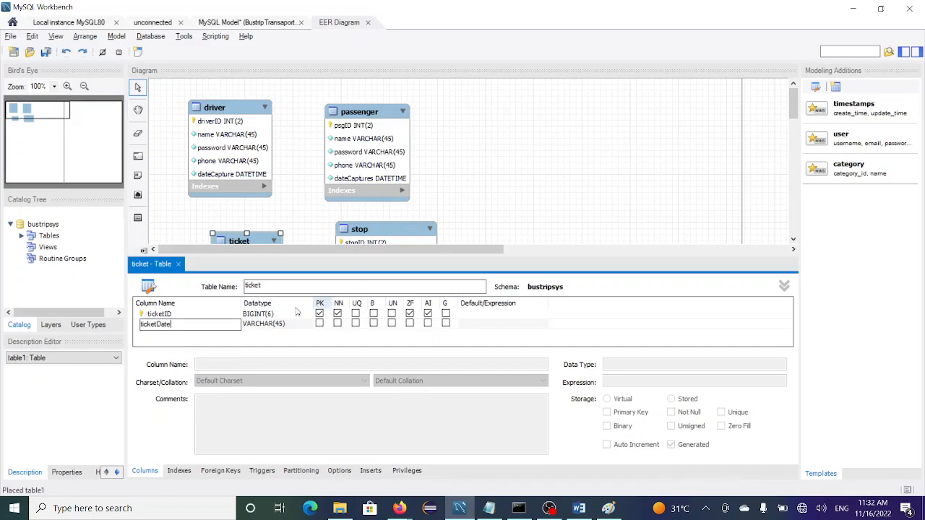
key(Tab)
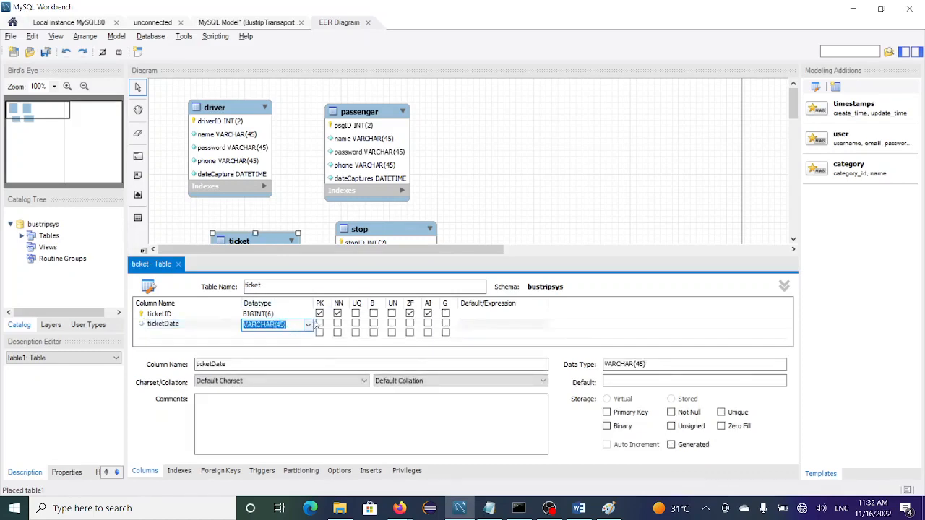
click(308, 325)
click(269, 75)
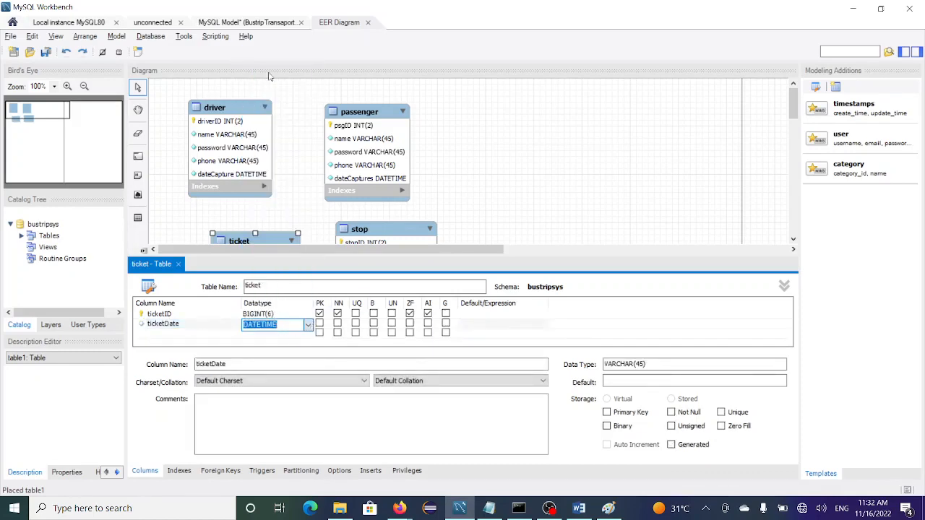
click(337, 323)
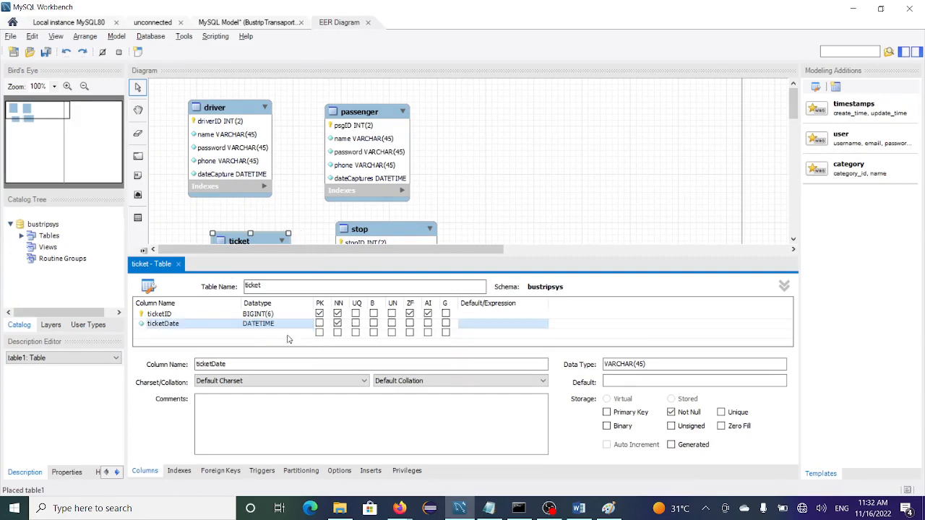
Step: Add a third column named seatno to the ticket table
click(172, 334)
click(177, 333)
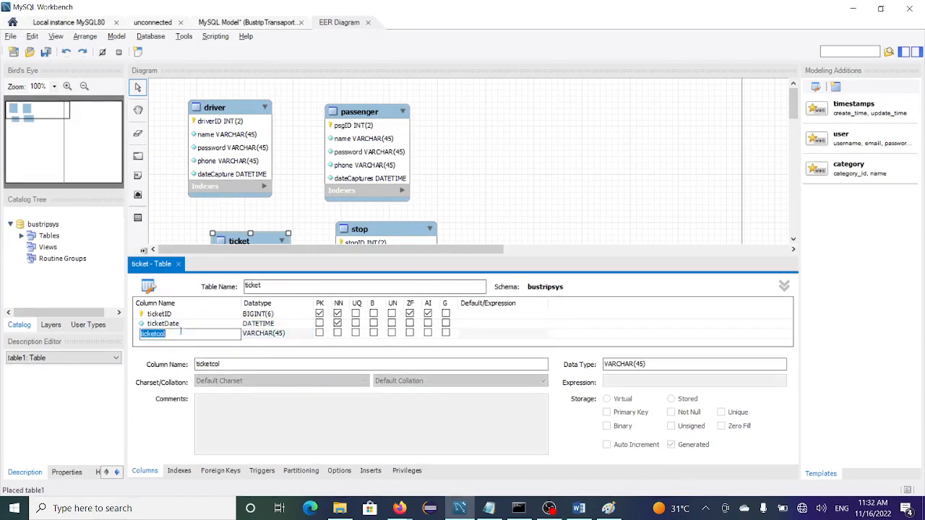
click(181, 334)
key(ctrl+a)
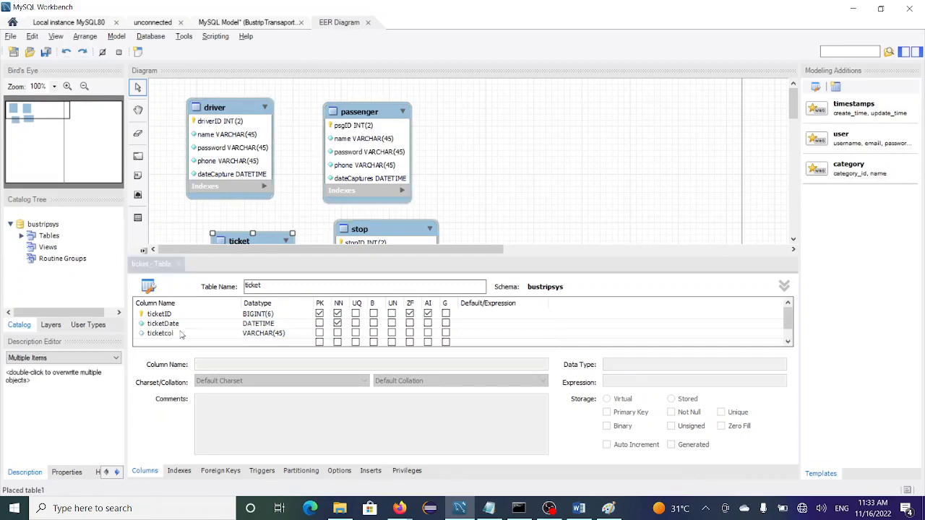
click(181, 333)
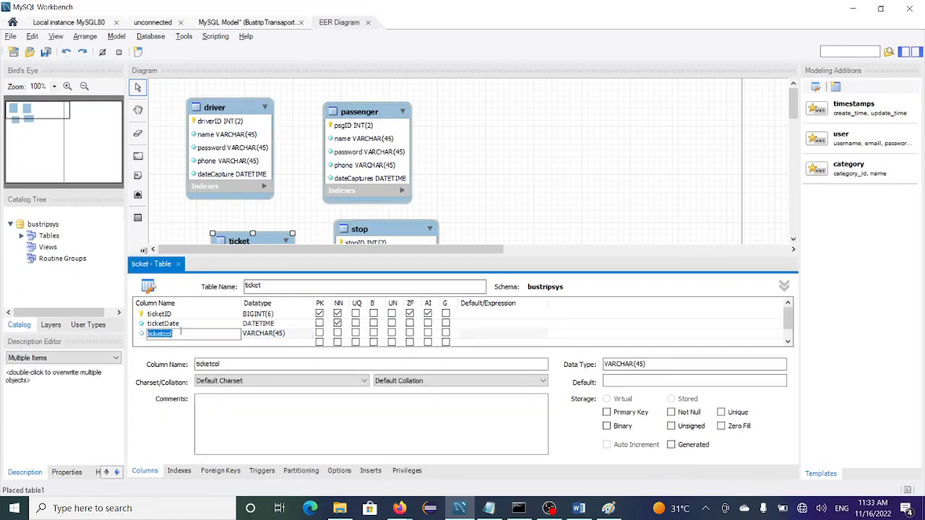
text(set)
key(BackSpace)
key(BackSpace)
text(eatN)
key(BackSpace)
text(no)
Step: Correct the capitalisation of the third column's name to seatNo
double_click(201, 326)
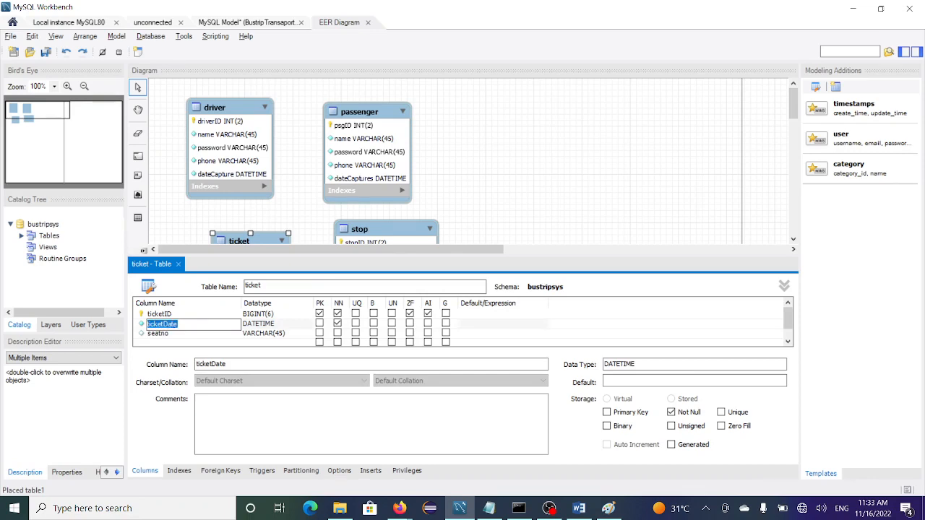
click(185, 336)
double_click(185, 337)
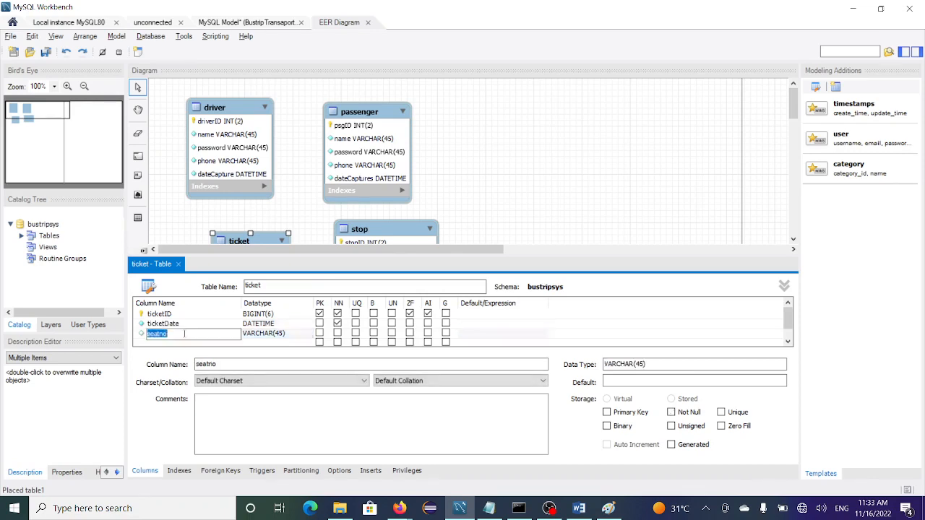
click(184, 334)
key(BackSpace)
key(BackSpace)
text(No)
Step: Enlarge the ticket table's column list, check the ticketPrice attribute in the 037225.pdf report, and add a fourth column named price
drag(342, 265, 341, 211)
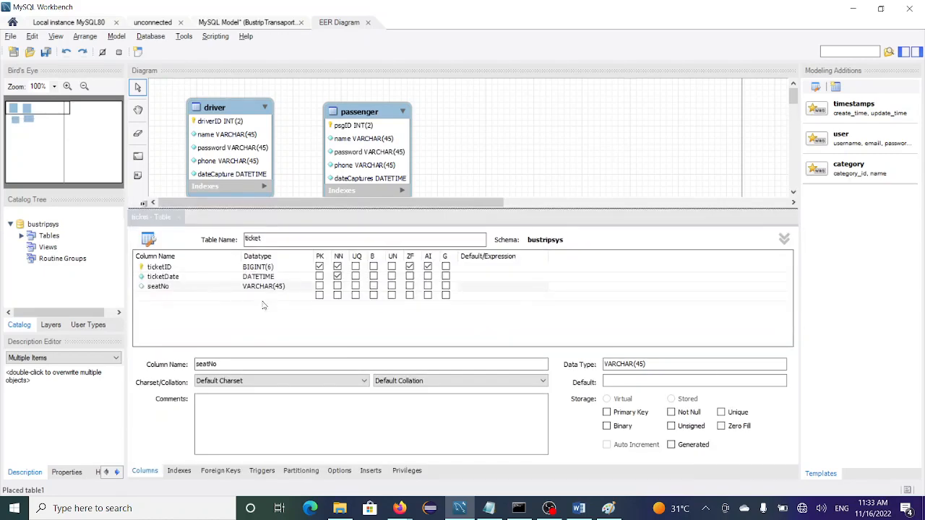
double_click(187, 296)
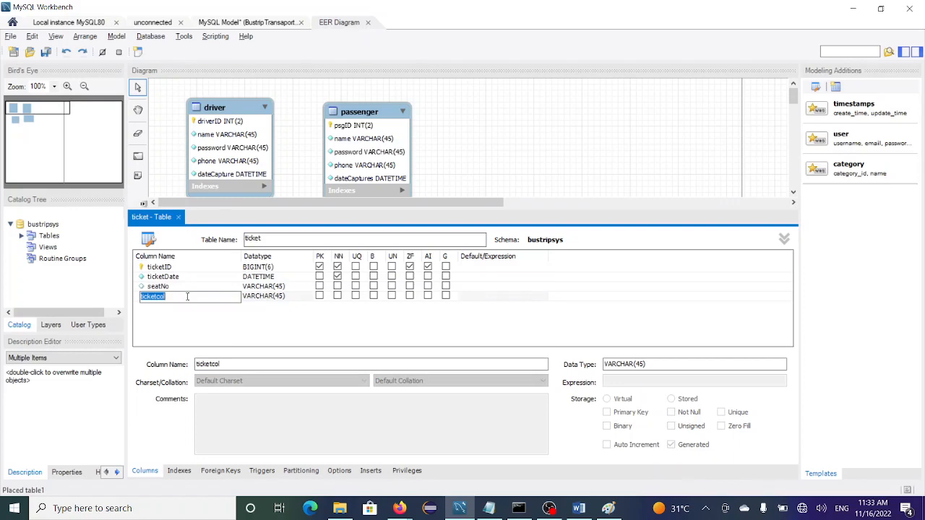
key(alt+Tab)
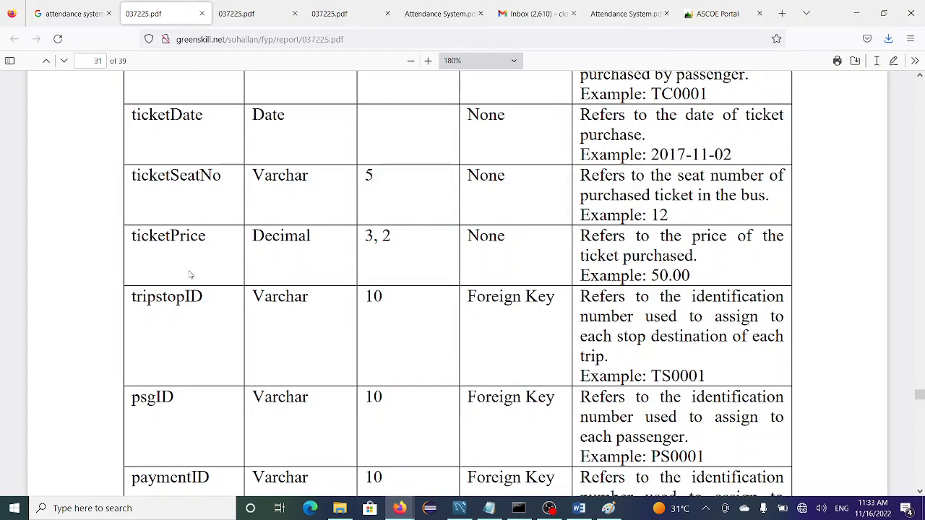
key(alt+Tab)
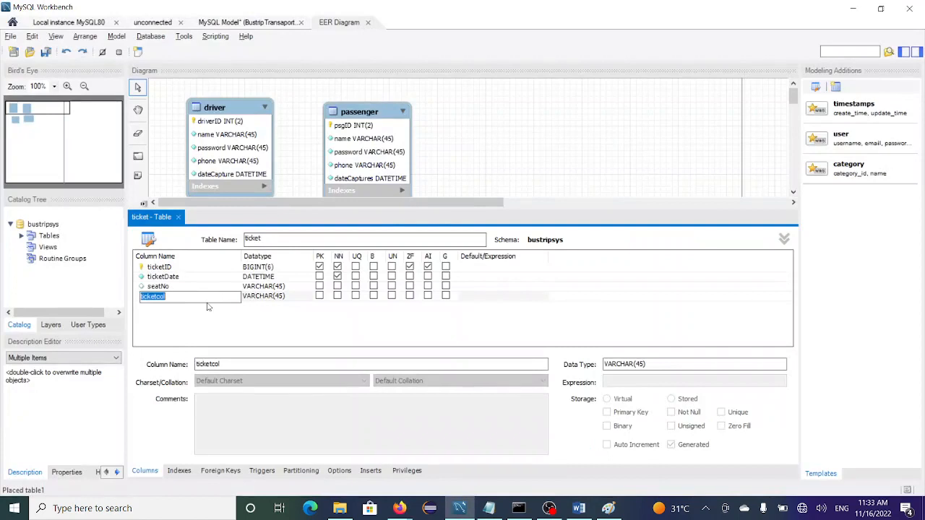
text(price)
Step: Set the price column's datatype to DECIMAL
click(304, 296)
click(303, 297)
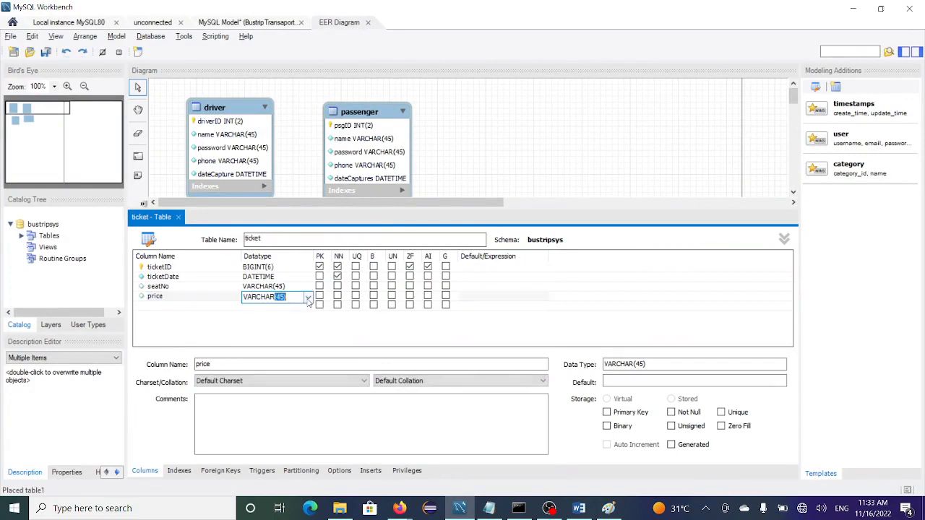
click(308, 298)
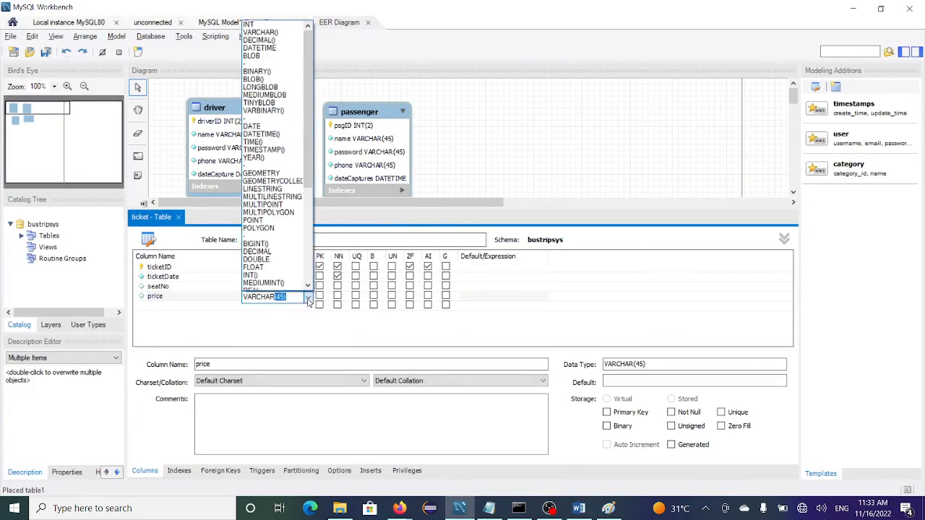
click(296, 41)
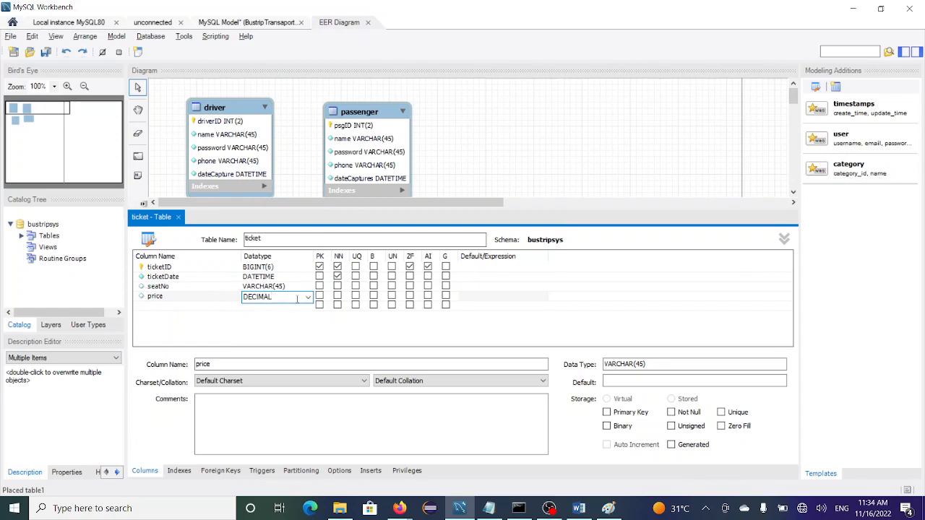
Step: Check the tripstopID attribute in the 037225.pdf report and add a fifth column named stopID to the ticket table
click(184, 309)
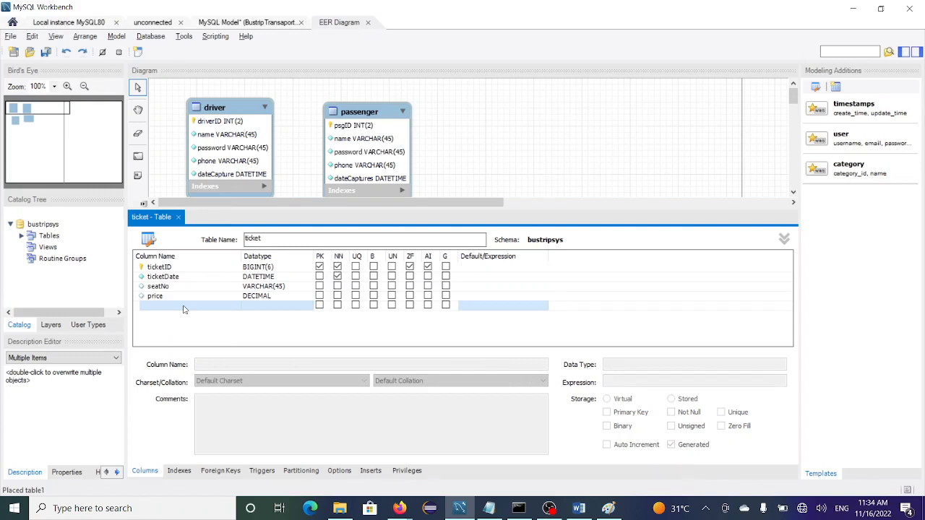
click(183, 309)
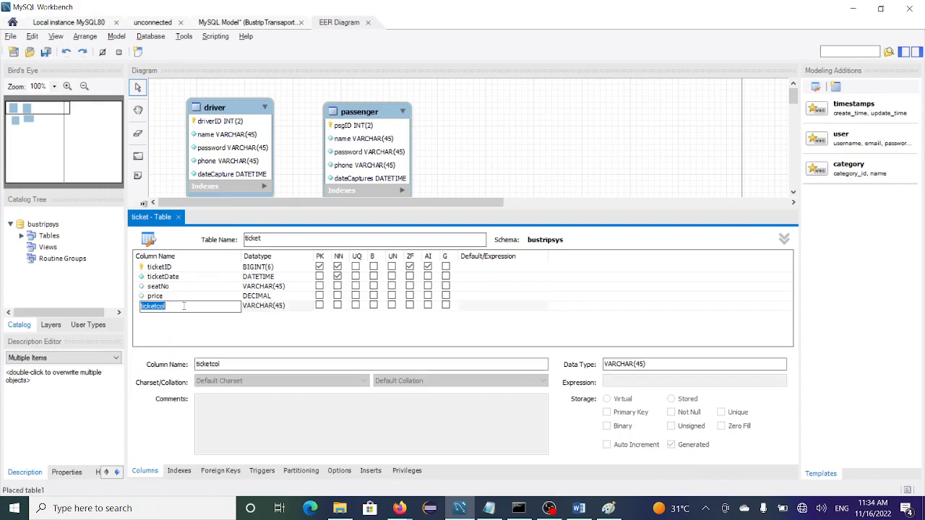
key(alt+Tab)
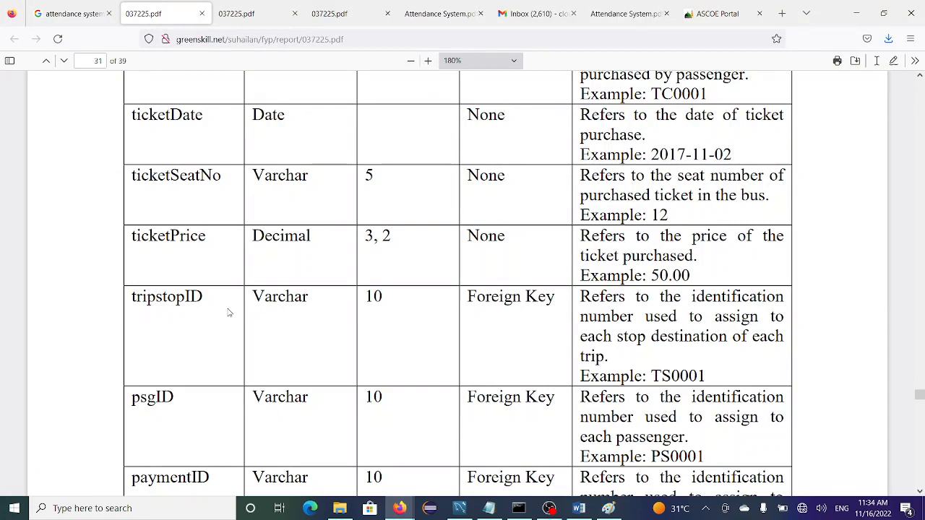
key(alt+Tab)
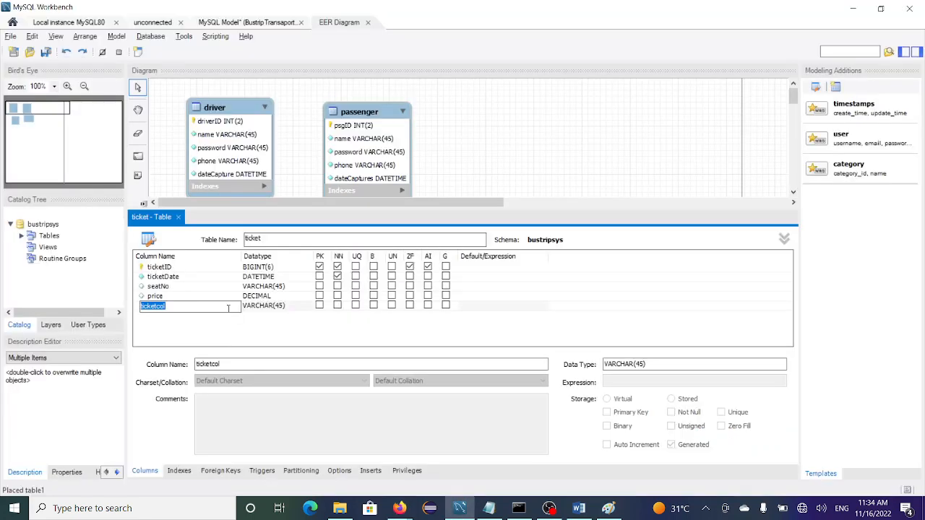
text(trip)
key(BackSpace)
key(BackSpace)
key(BackSpace)
key(BackSpace)
text(stopID)
Step: Mark the seatNo, price and stopID columns of the ticket table as not null
click(792, 193)
click(794, 193)
click(795, 193)
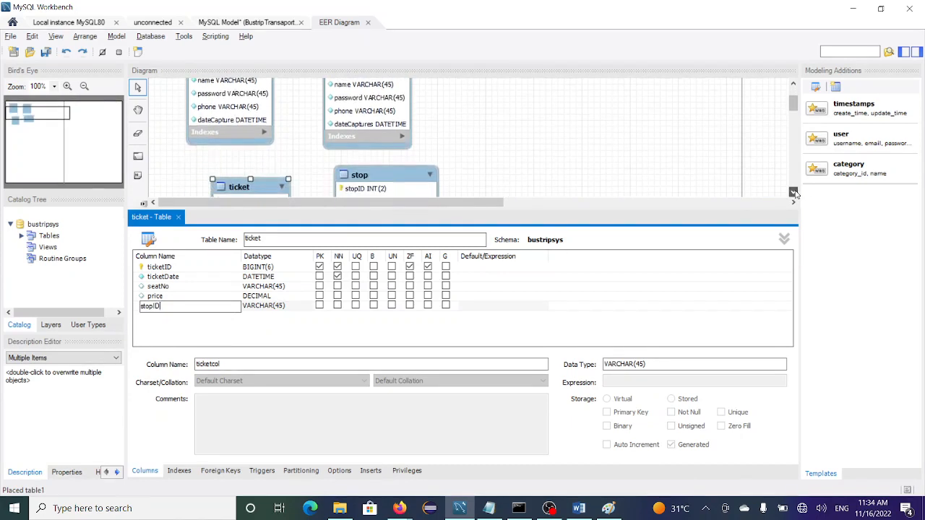
click(794, 193)
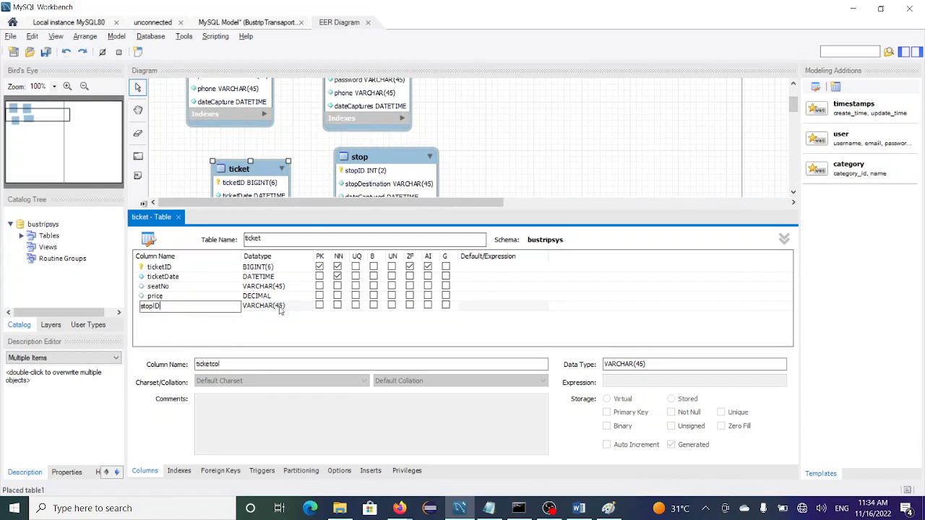
click(337, 286)
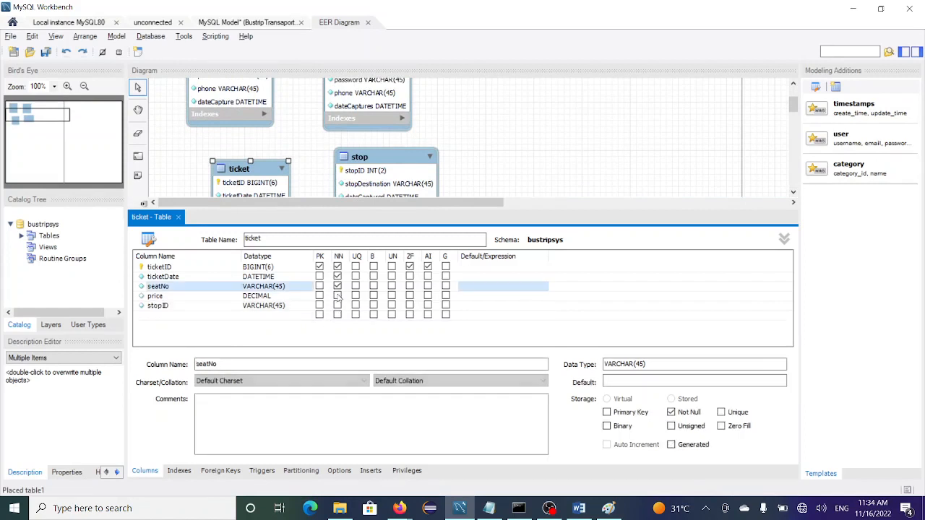
click(337, 295)
click(337, 306)
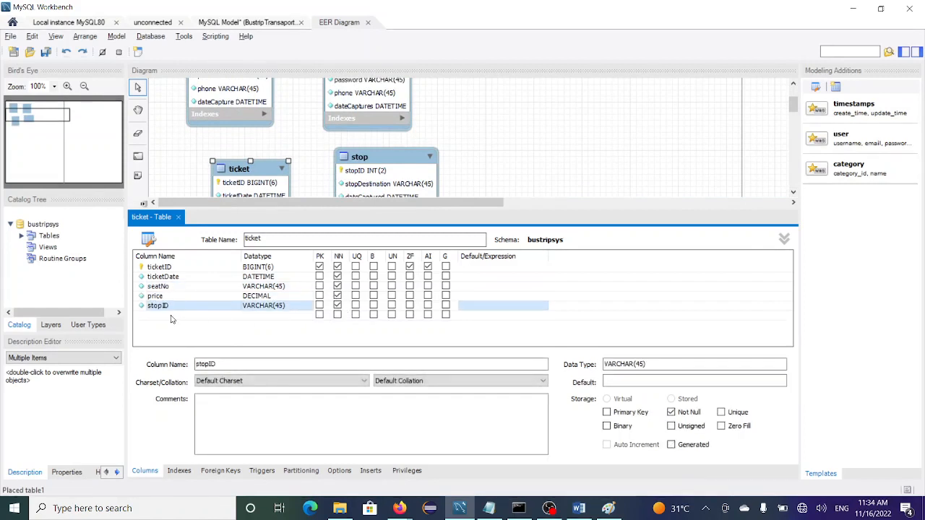
Step: Add a sixth column named psgID to the ticket table
click(170, 315)
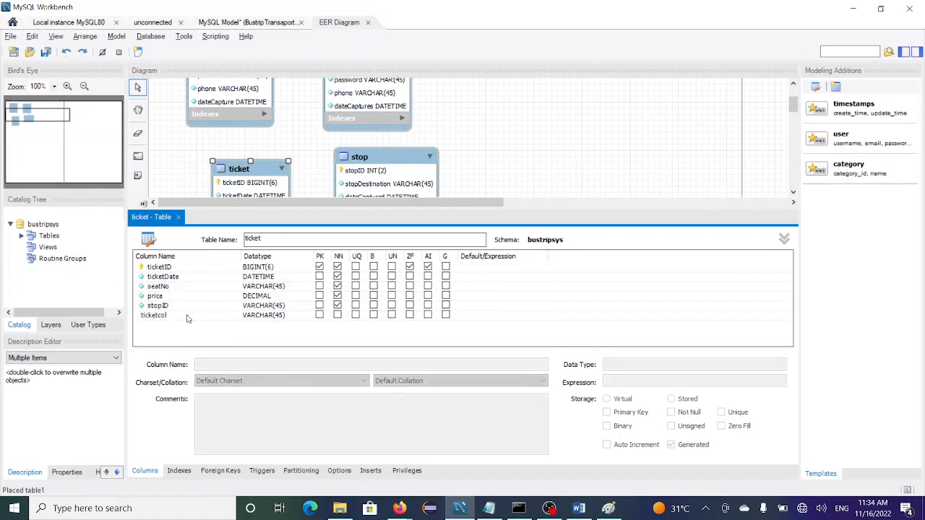
click(187, 317)
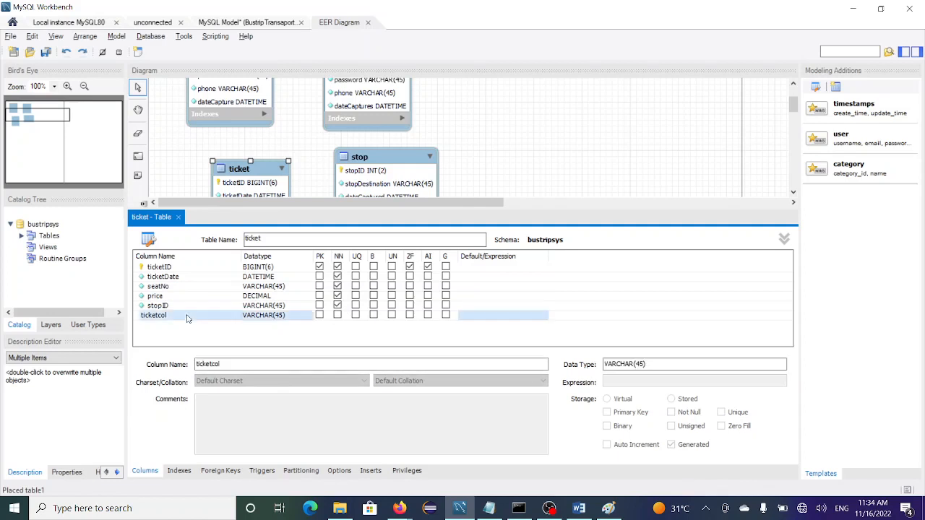
click(187, 316)
text(psgID)
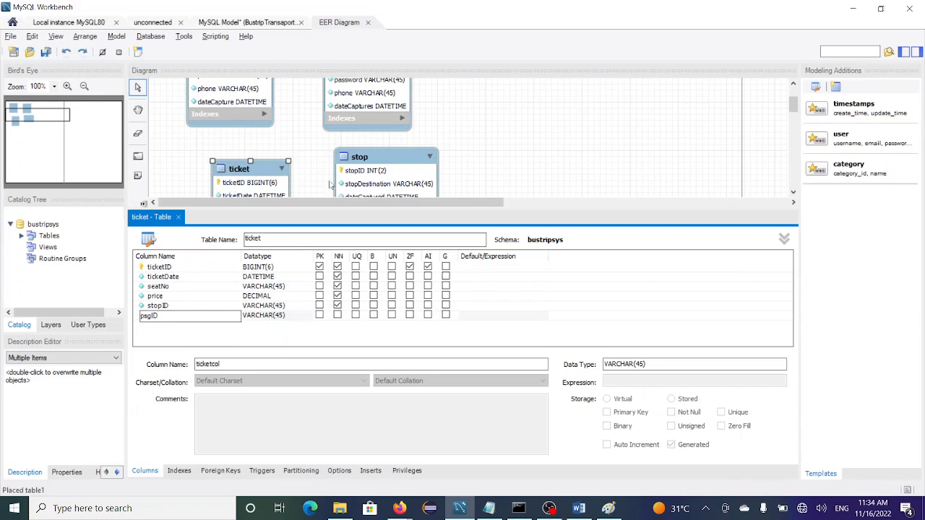
Step: Compare with the passenger table's key and set the ticket table's psgID column datatype to INT
click(793, 86)
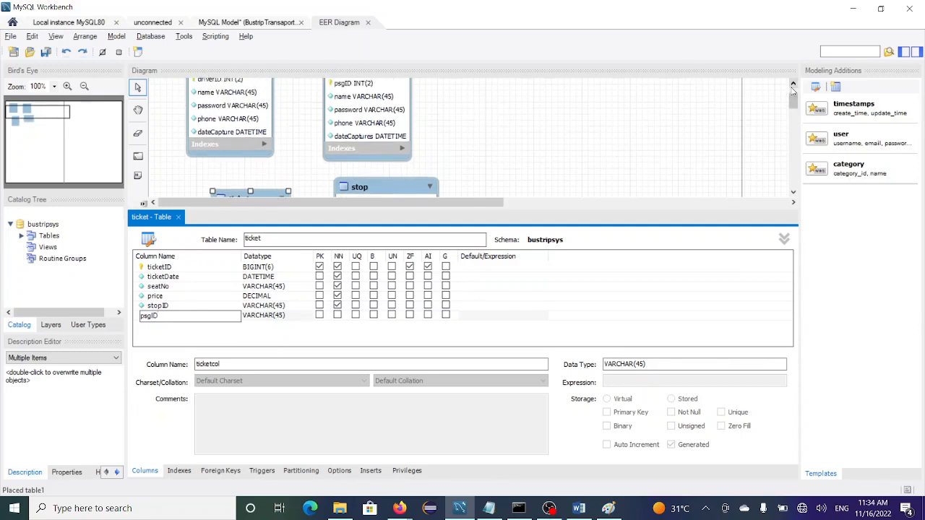
click(793, 85)
click(793, 86)
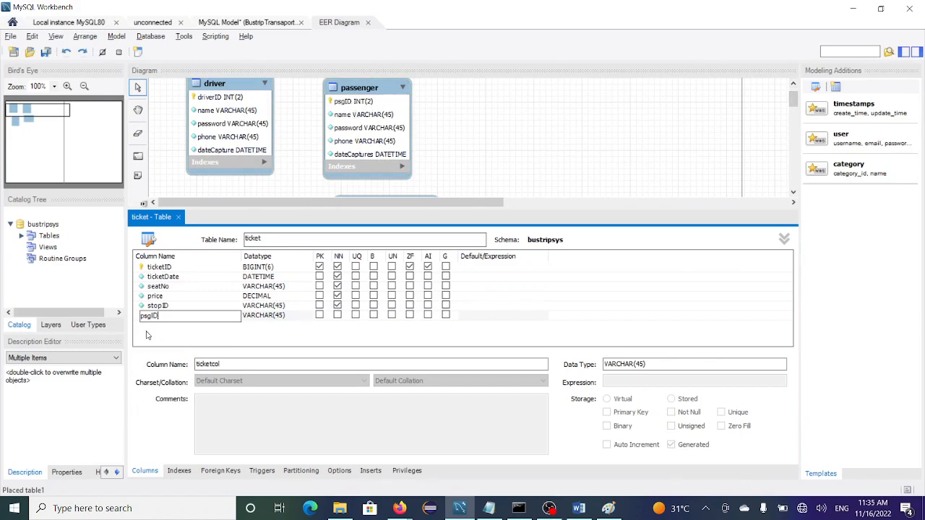
click(291, 316)
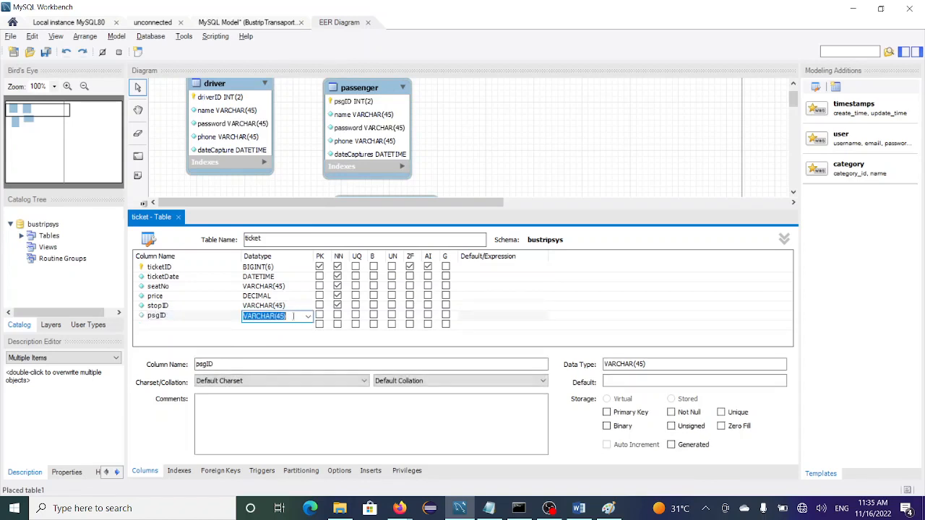
click(291, 316)
click(272, 45)
Step: Set the stopID column's datatype to INT
click(299, 307)
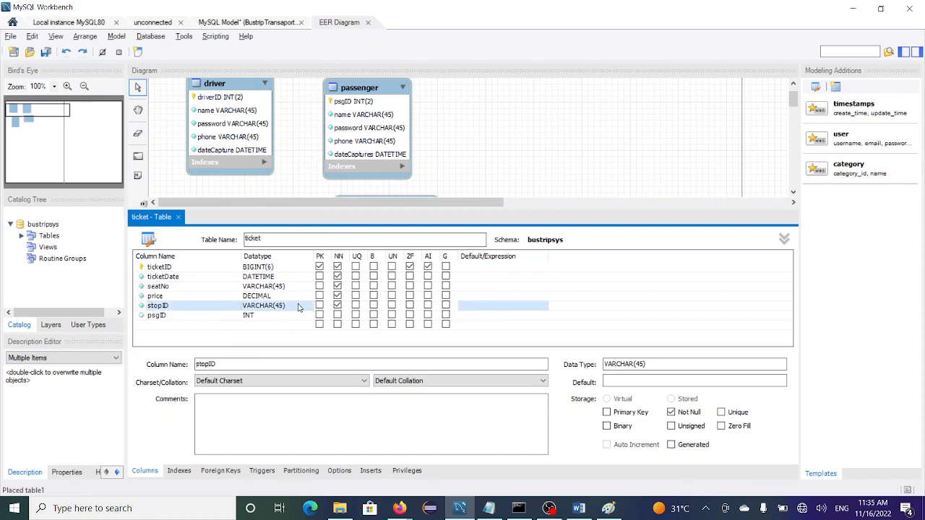
click(299, 307)
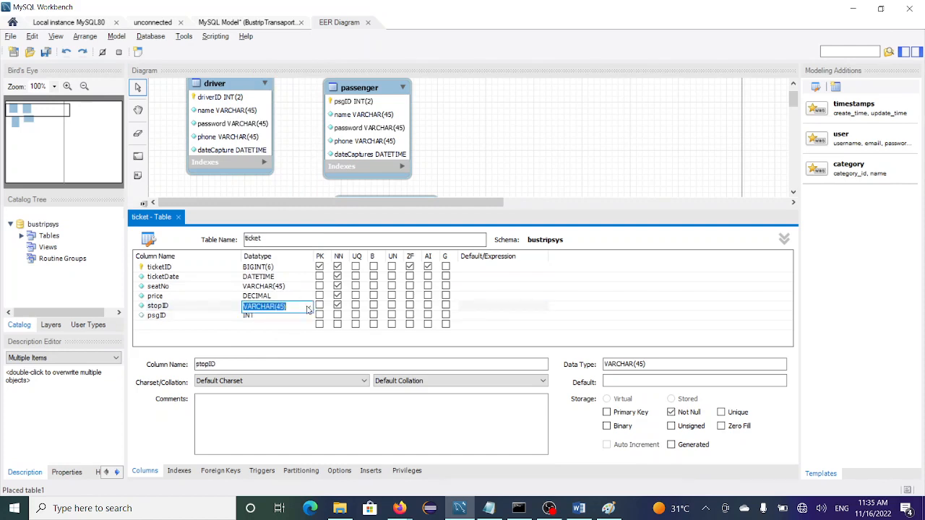
click(308, 307)
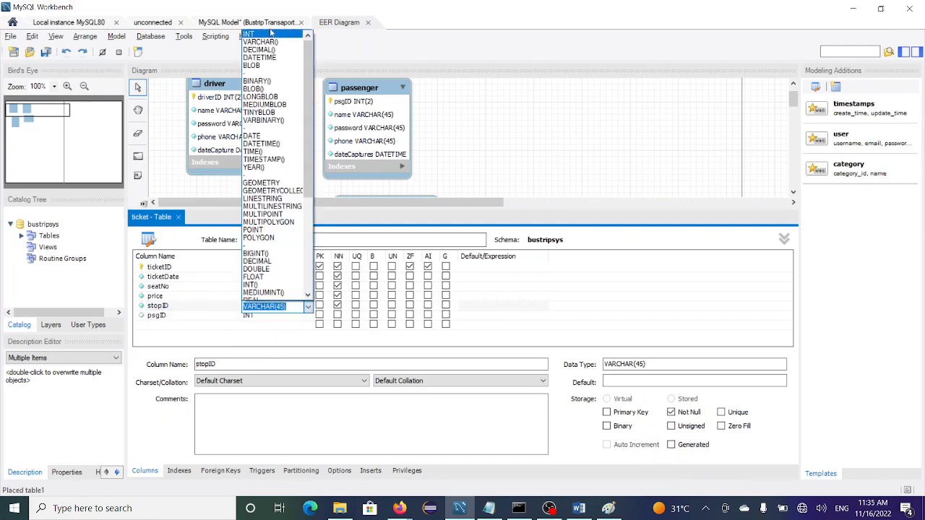
click(271, 33)
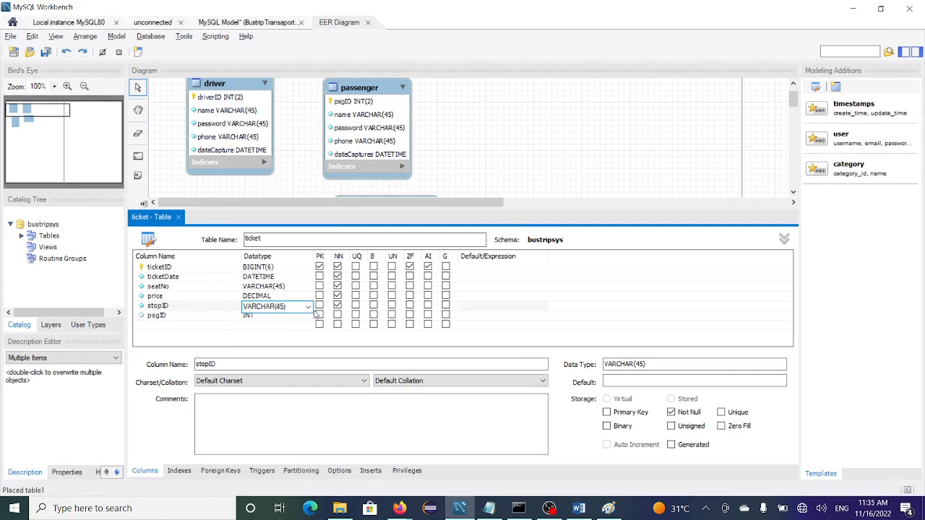
click(308, 307)
click(264, 36)
Step: Check the Ticket entity's foreign-key types in the 037225.pdf report and set the stopID column's datatype back to VARCHAR(45) in MySQL Workbench
click(165, 325)
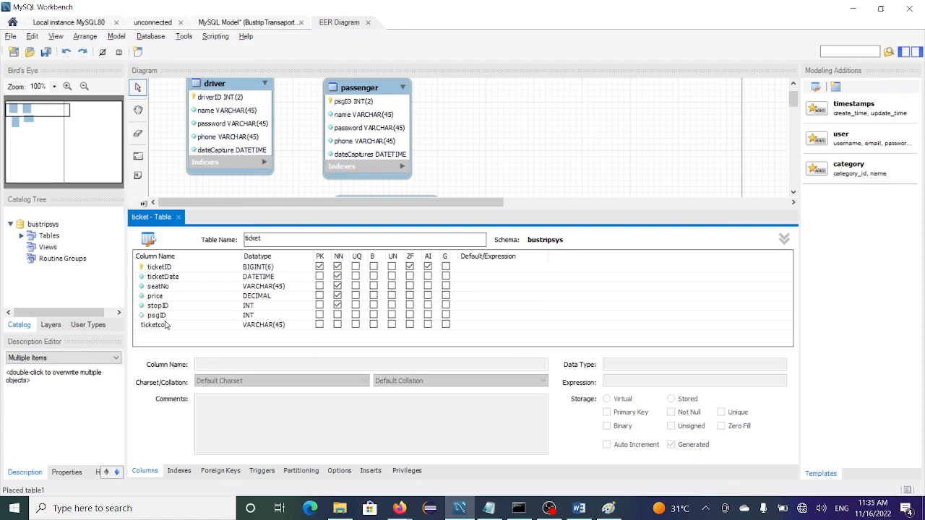
key(alt+Tab)
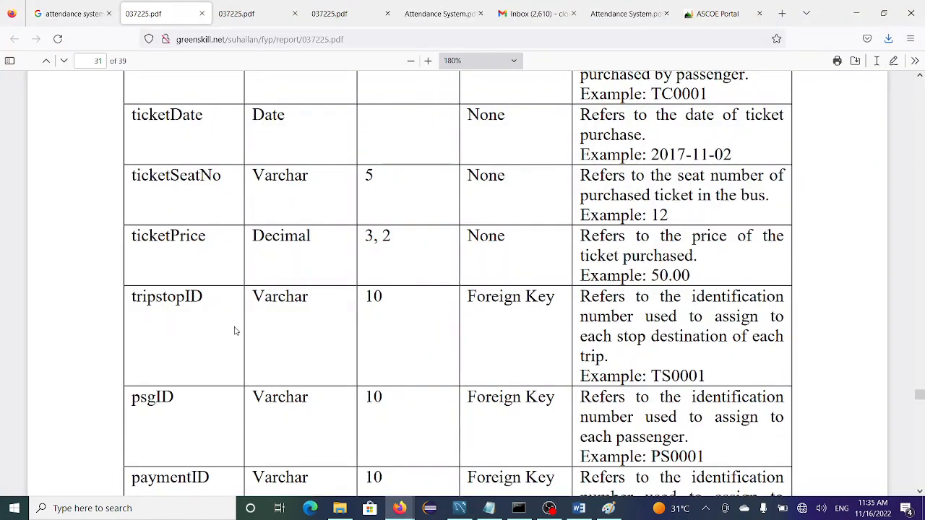
scroll(235, 331, down, 1)
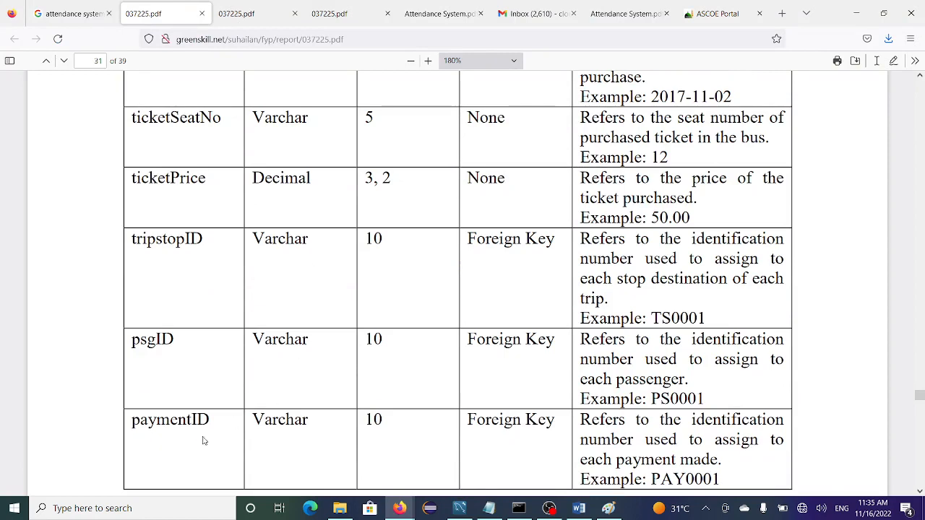
scroll(286, 415, down, 2)
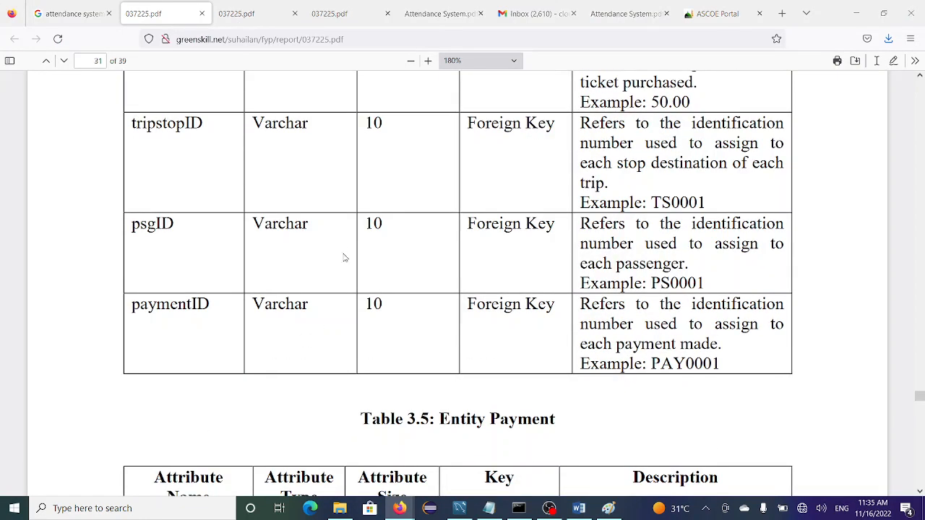
key(alt+Tab)
click(284, 316)
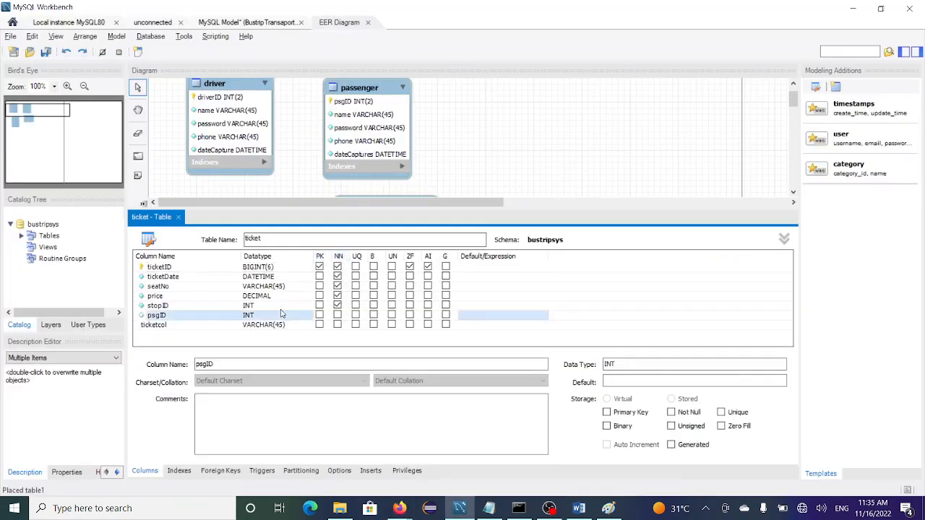
double_click(284, 306)
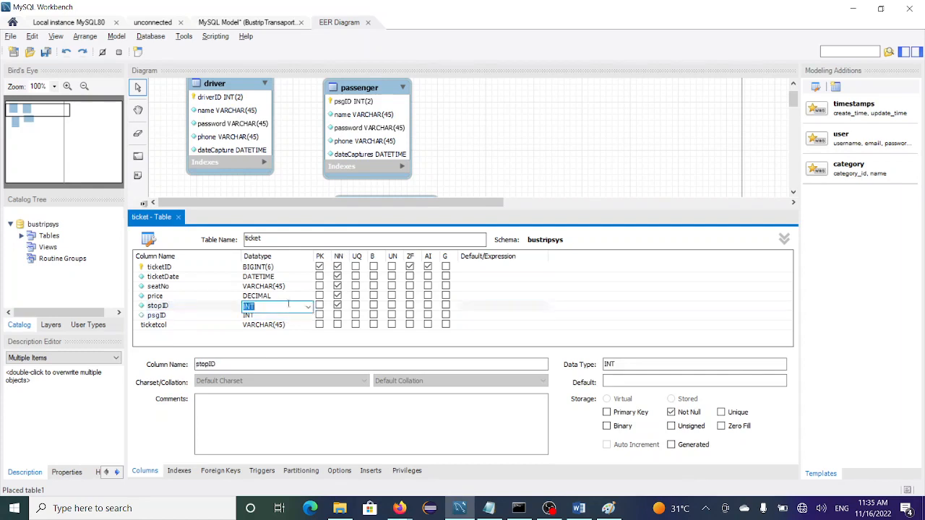
click(310, 307)
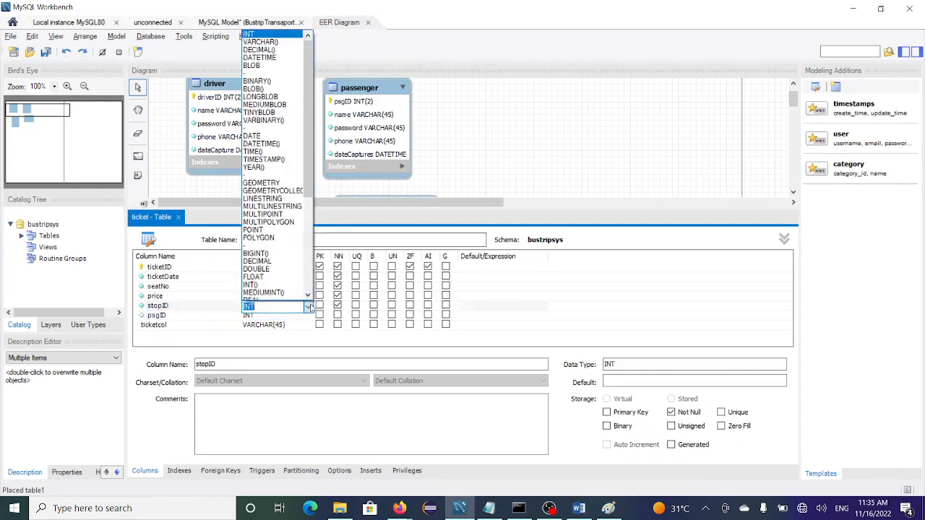
click(286, 42)
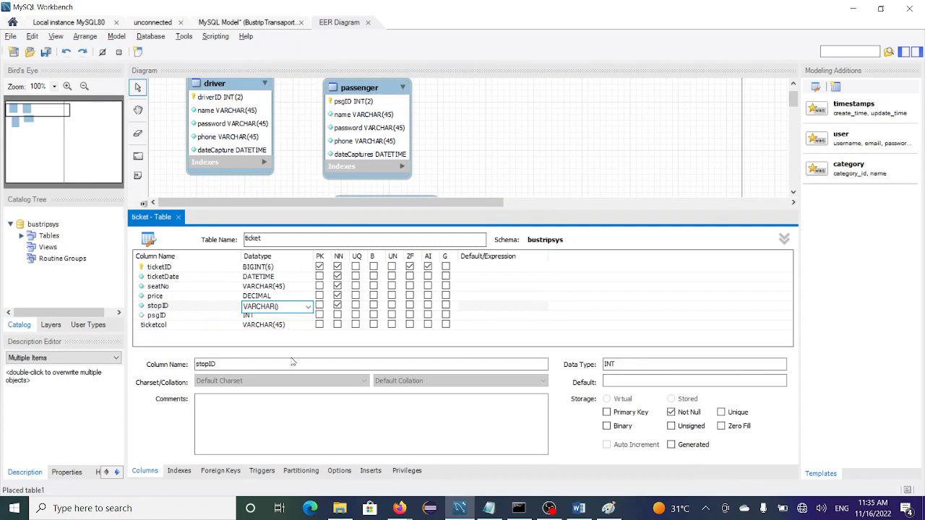
text(45)
Step: Set the ticket table's psgID column datatype to VARCHAR(45)
click(304, 317)
click(298, 316)
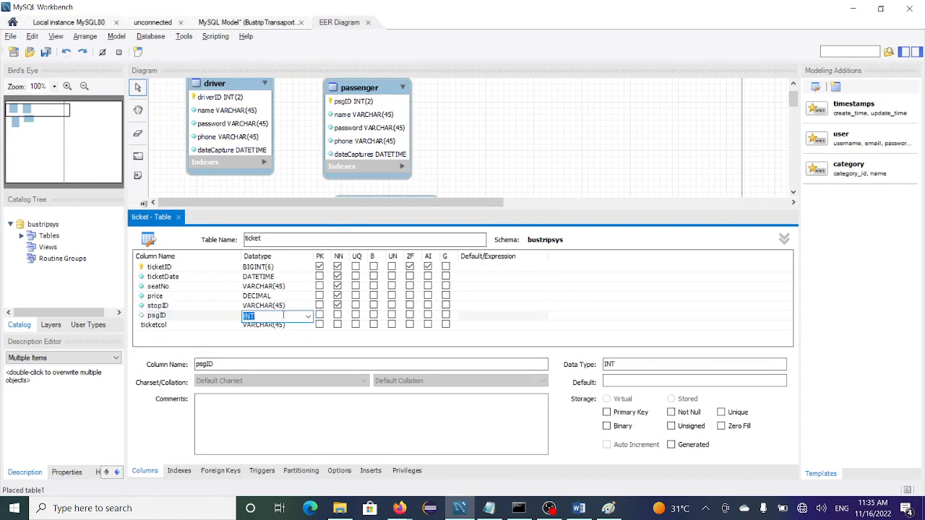
click(307, 316)
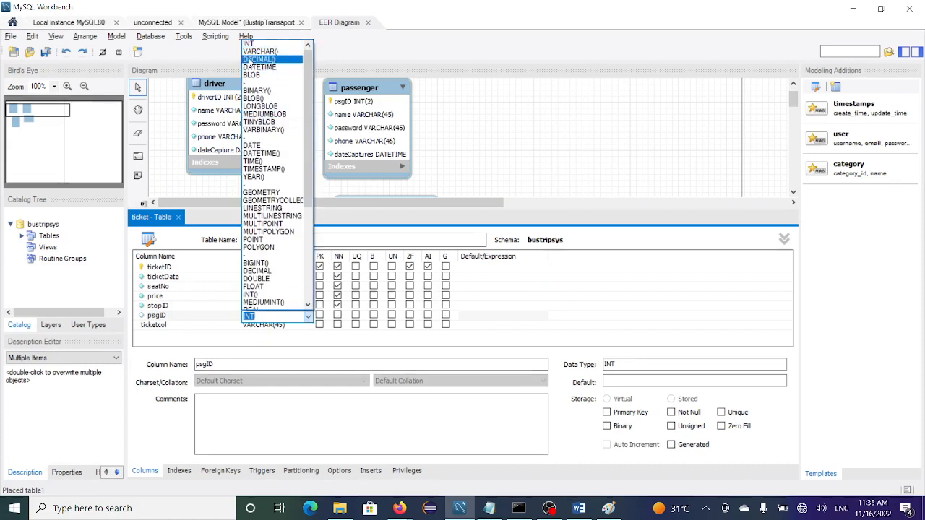
click(255, 52)
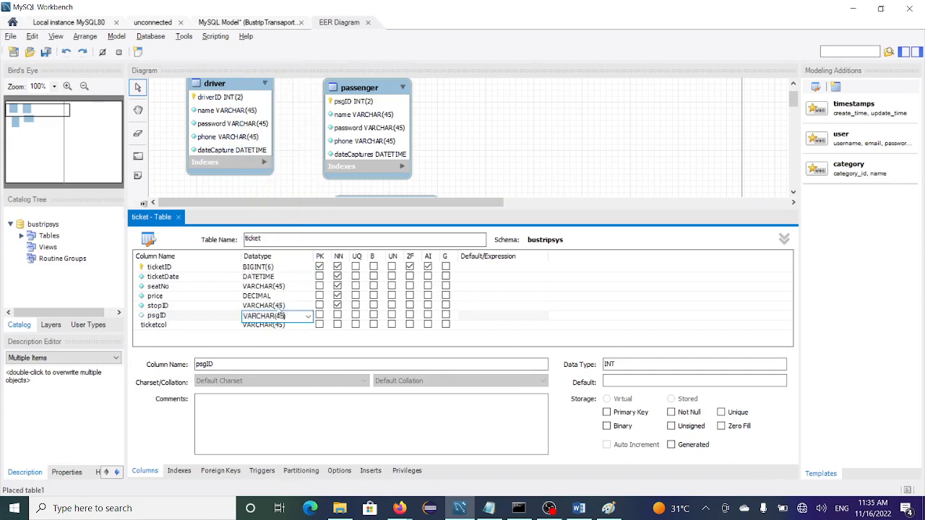
click(177, 330)
Step: Check the Ticket entity's remaining foreign key in the 037225.pdf report and add a paymentID column to the ticket table in MySQL Workbench
key(alt+Tab)
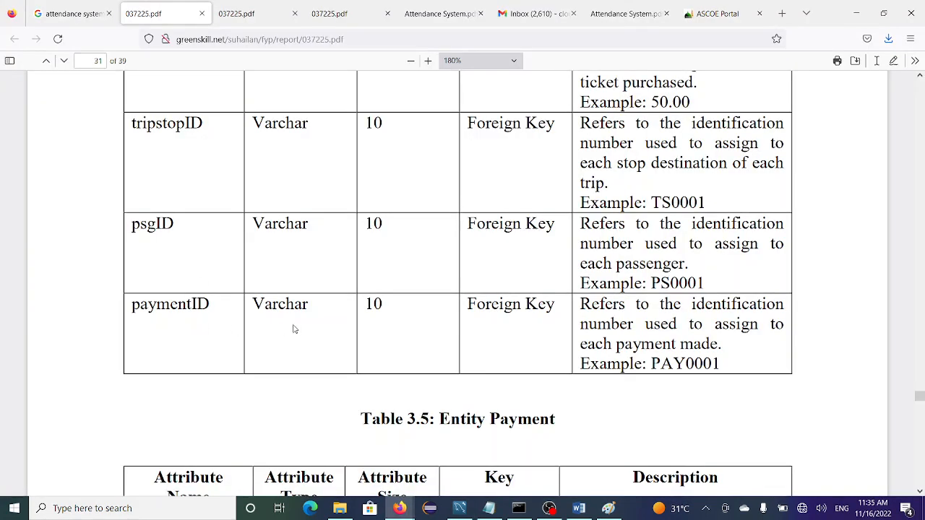
key(alt+Tab)
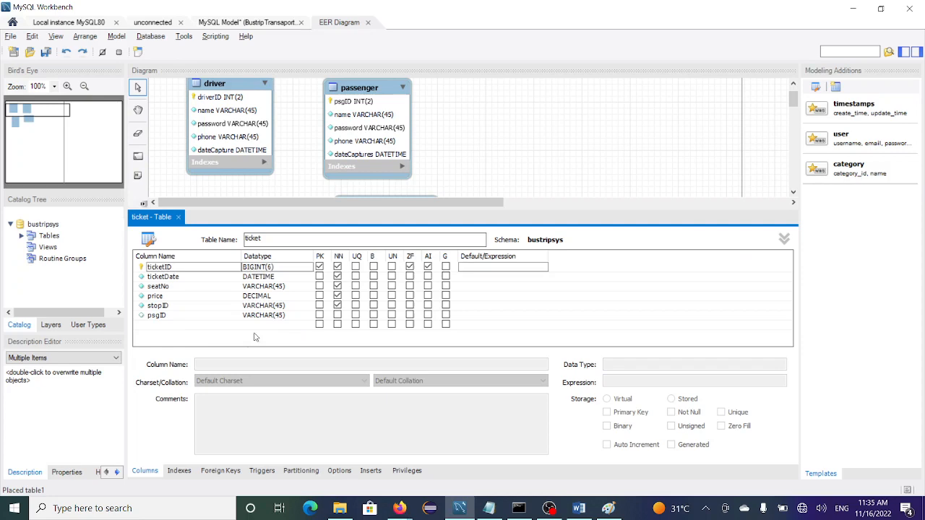
click(191, 320)
click(192, 334)
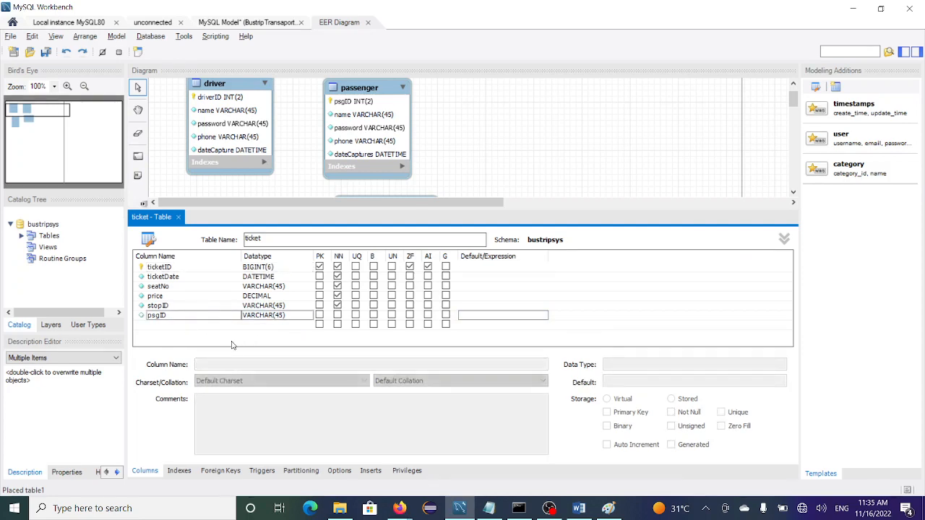
click(223, 325)
text(paymentID)
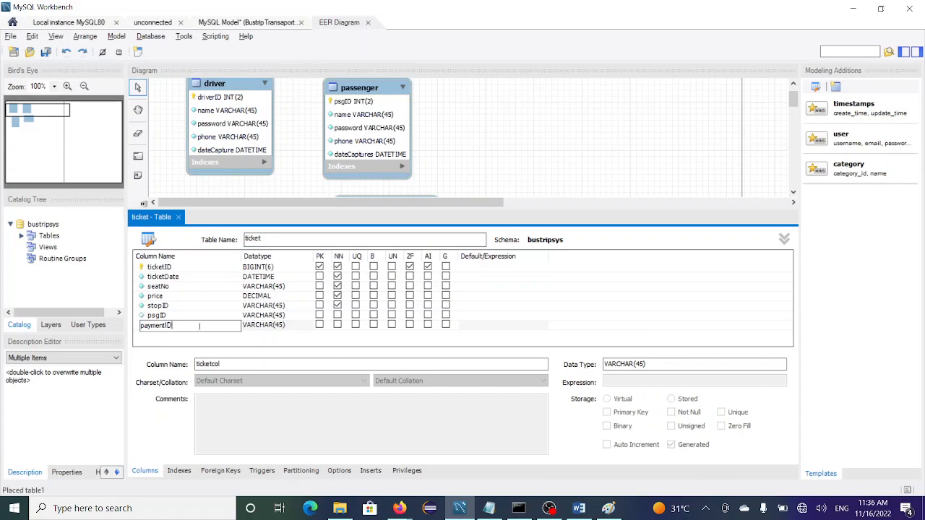
Step: Mark the ticket table's paymentID and psgID columns as not null and close the table editor
click(337, 325)
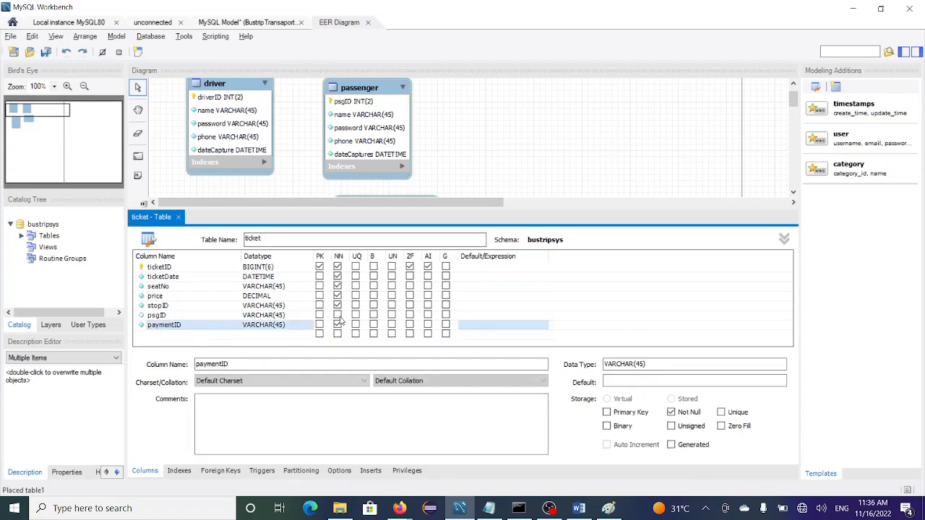
click(337, 315)
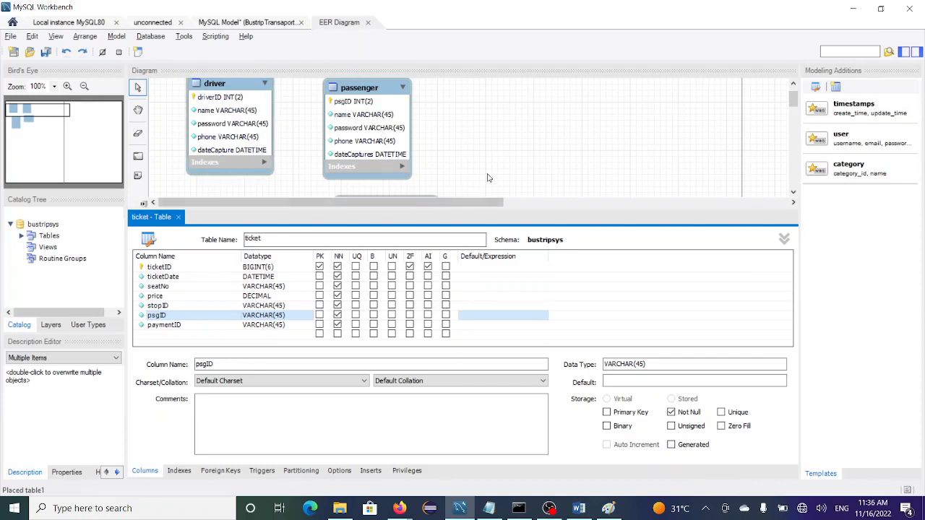
click(458, 166)
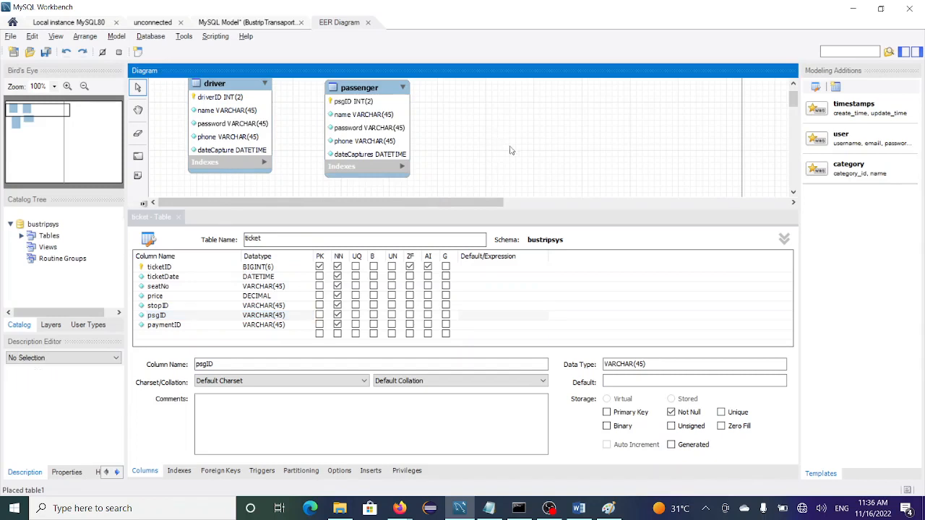
click(178, 217)
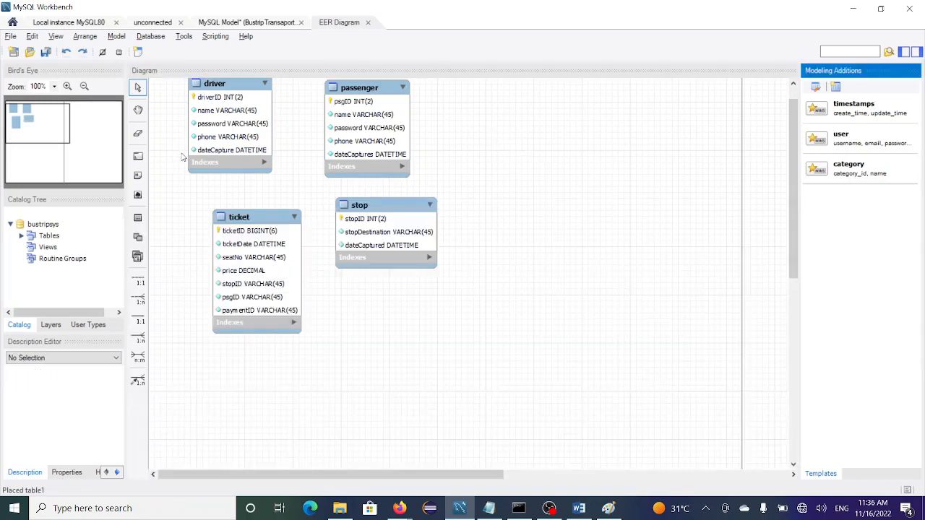
Step: Forward engineer the bustripsys model to the database server using the Java_SE_Connection stored connection
click(326, 23)
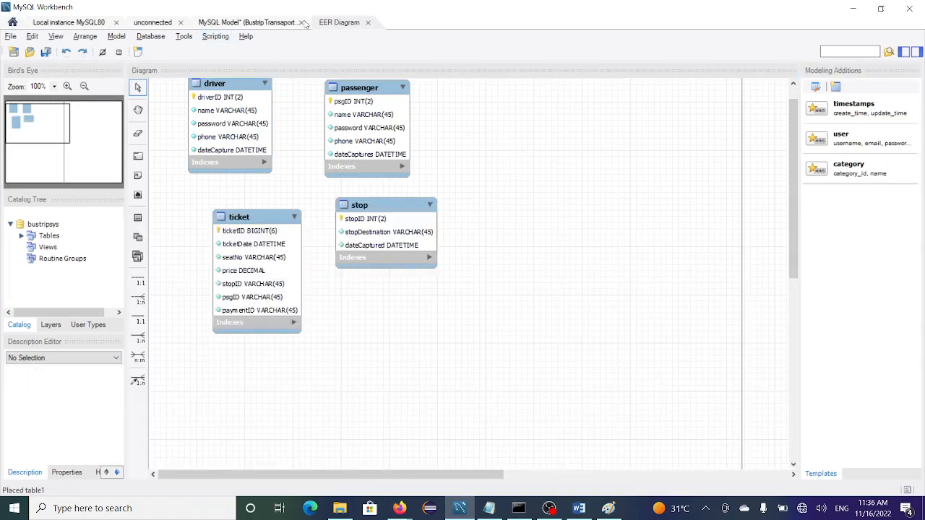
click(150, 37)
click(181, 94)
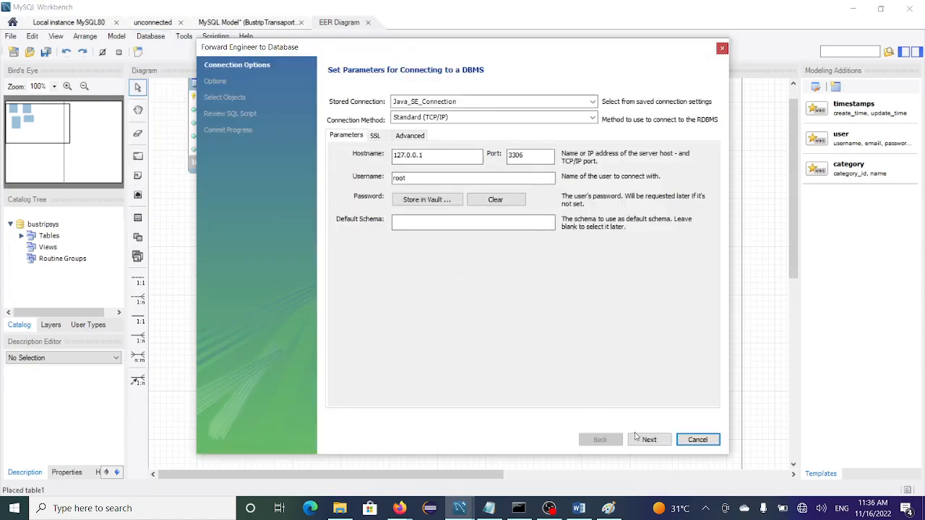
click(645, 439)
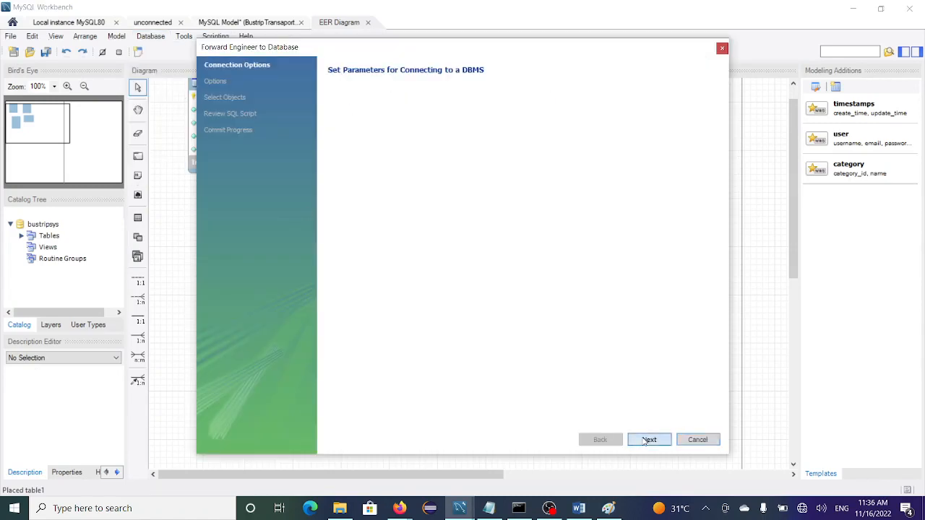
click(648, 440)
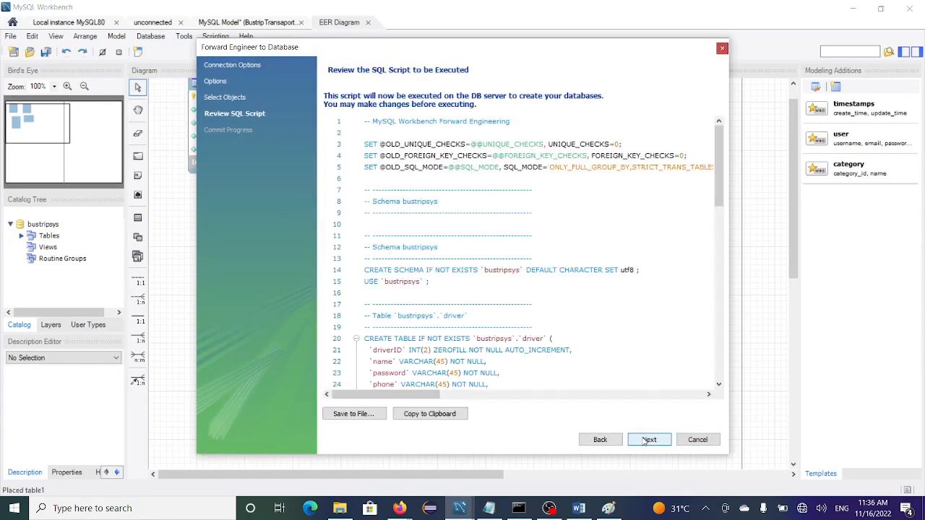
click(648, 439)
click(645, 440)
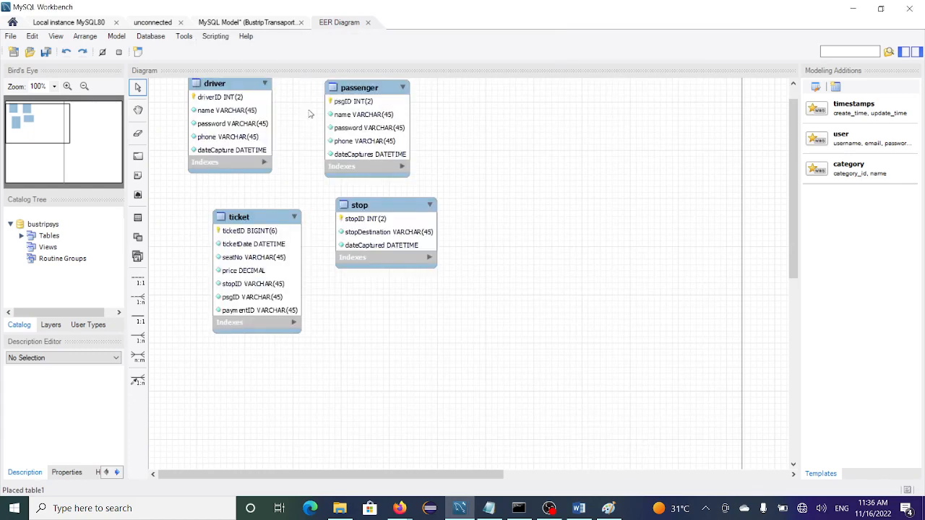
Step: Run the show tables statement on the local MySQL80 instance to list the tables in bustripsys
click(81, 22)
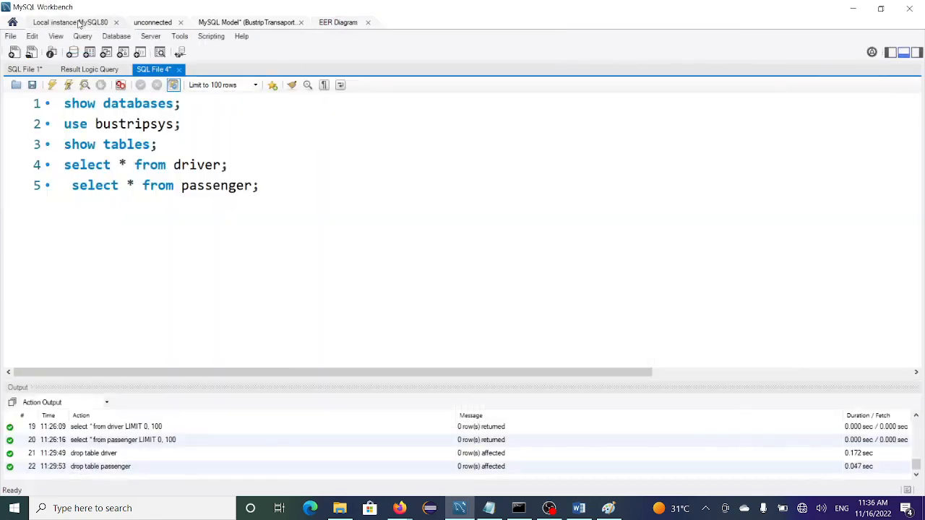
click(251, 22)
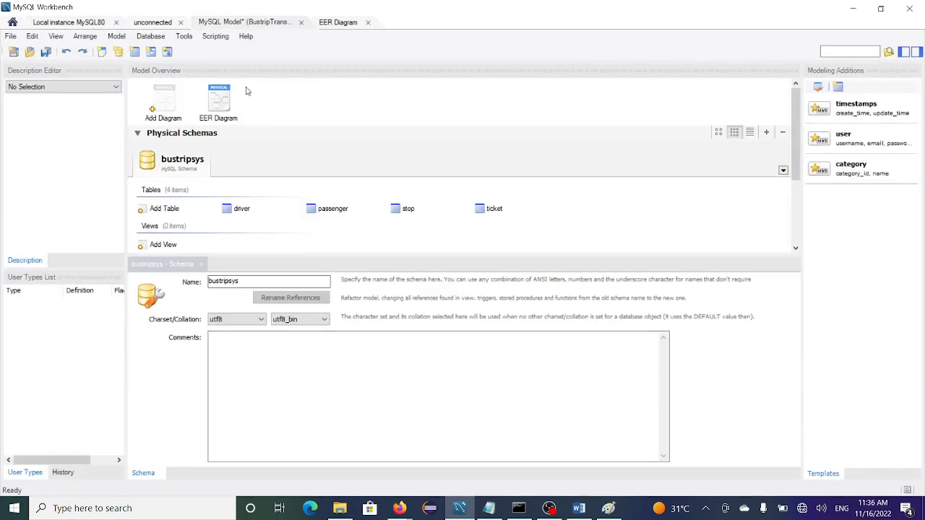
click(74, 24)
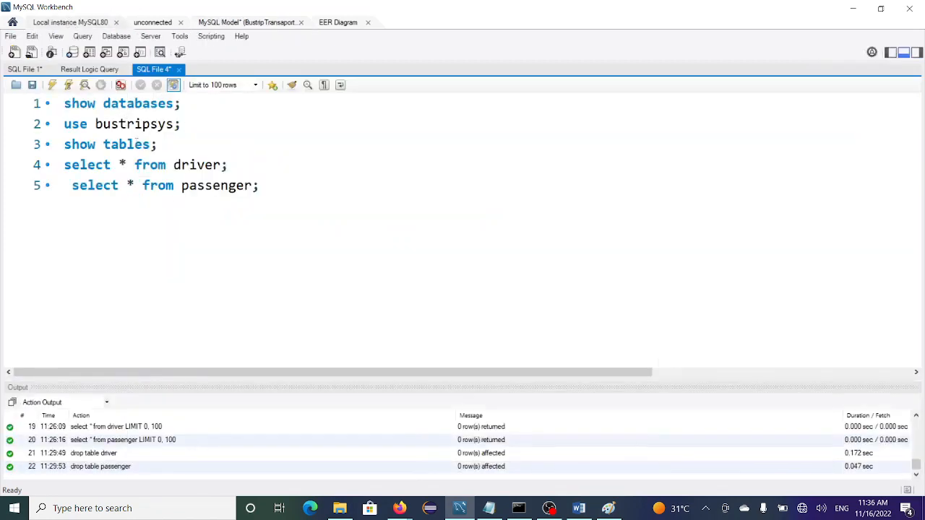
click(134, 144)
click(68, 85)
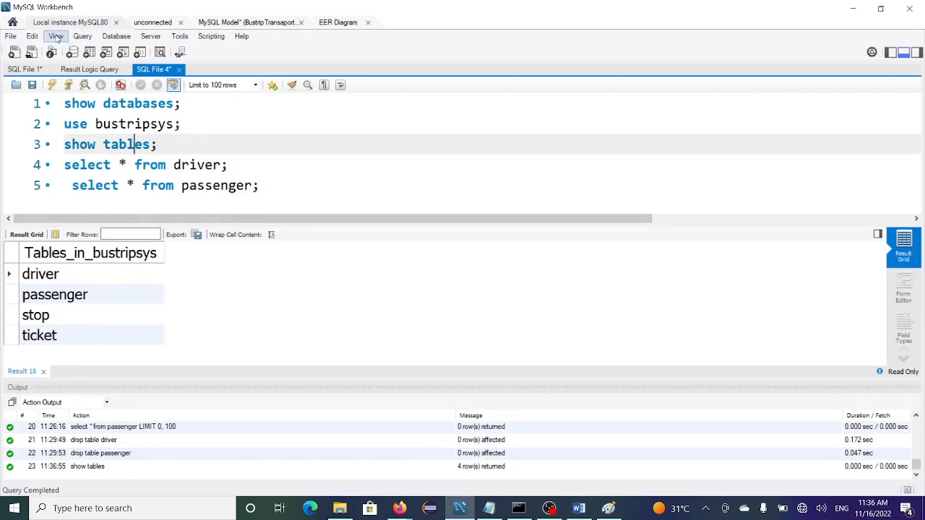
Step: Return to the EER diagram and save the model
click(12, 33)
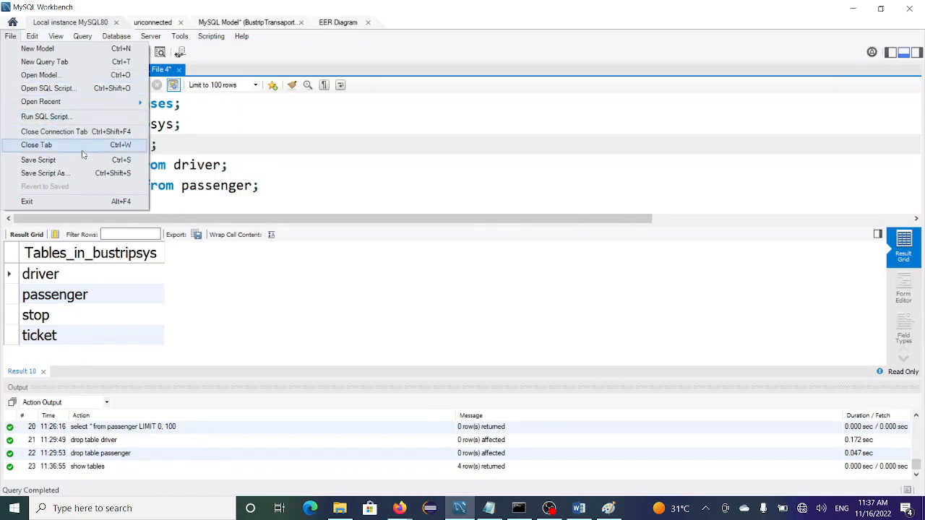
click(221, 161)
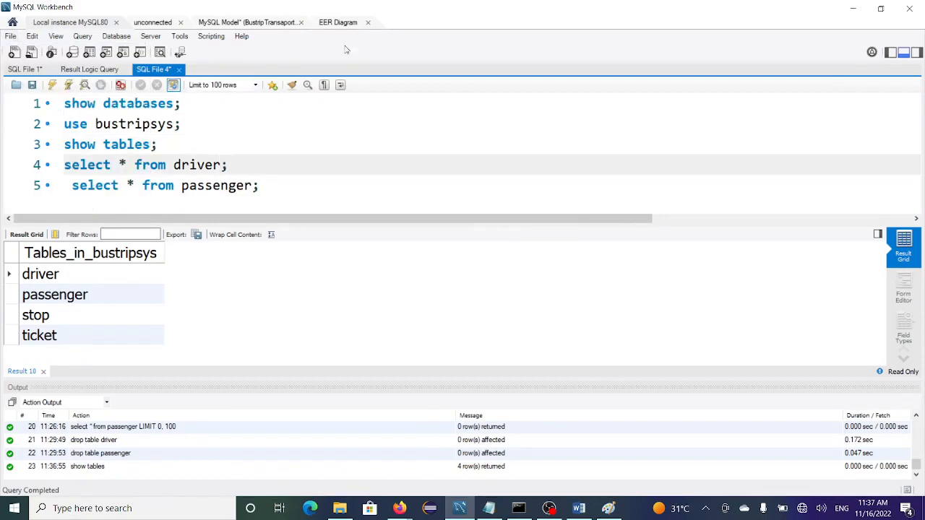
click(339, 22)
click(10, 35)
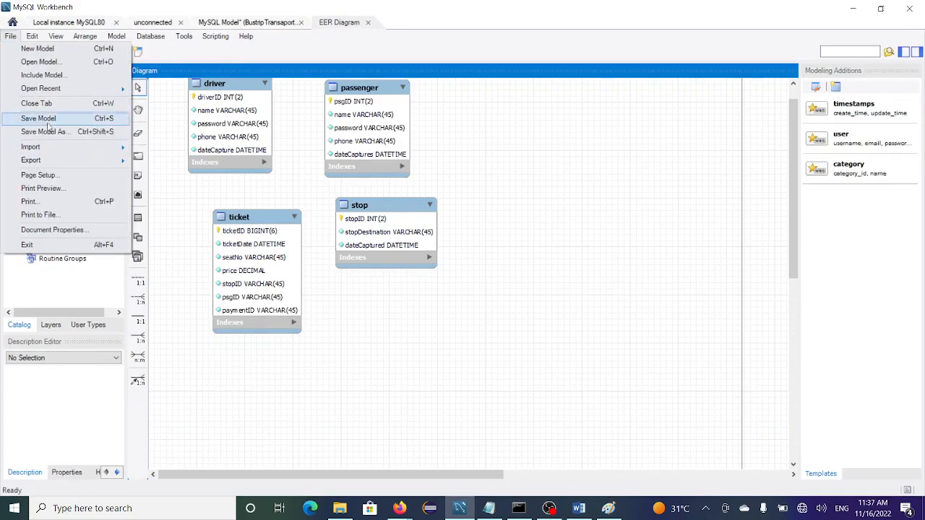
click(50, 118)
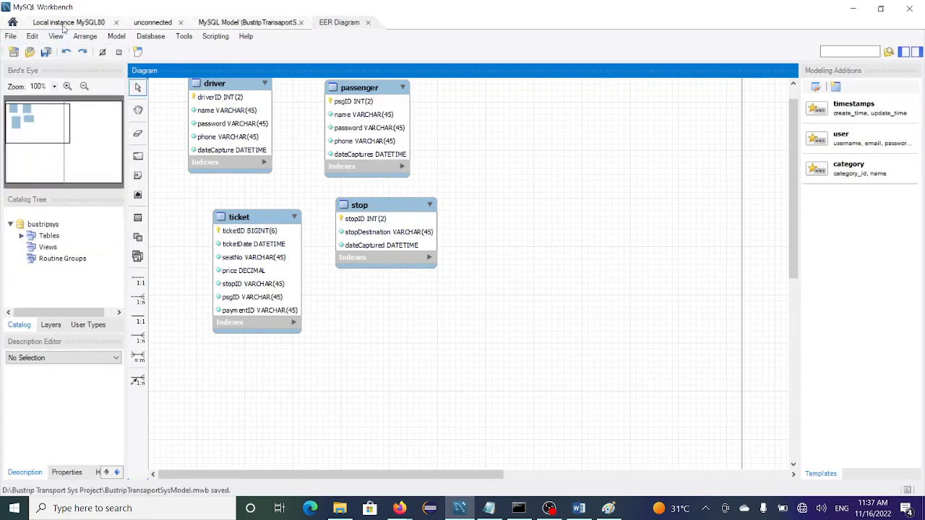
Step: Add two copies of the passenger select statement at the end of the SQL script for the local instance
click(67, 23)
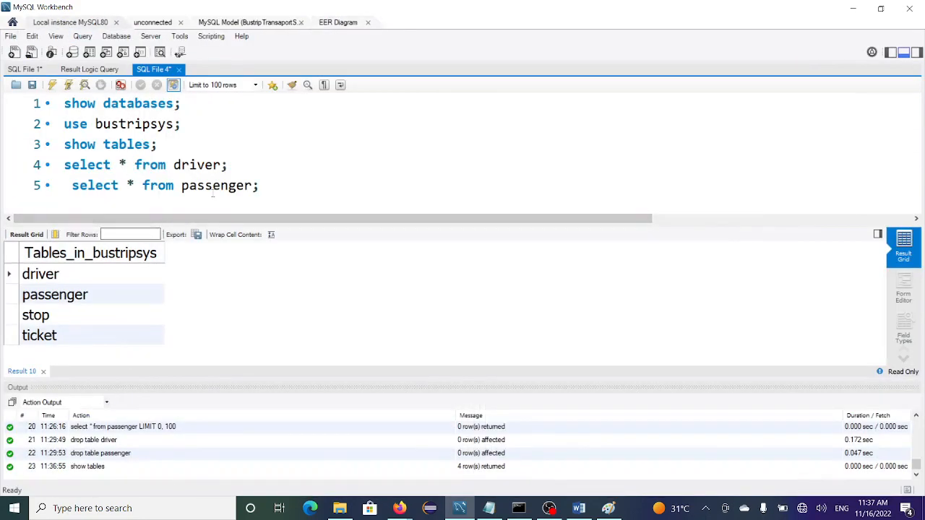
drag(293, 188, 67, 193)
key(ctrl+c)
click(296, 180)
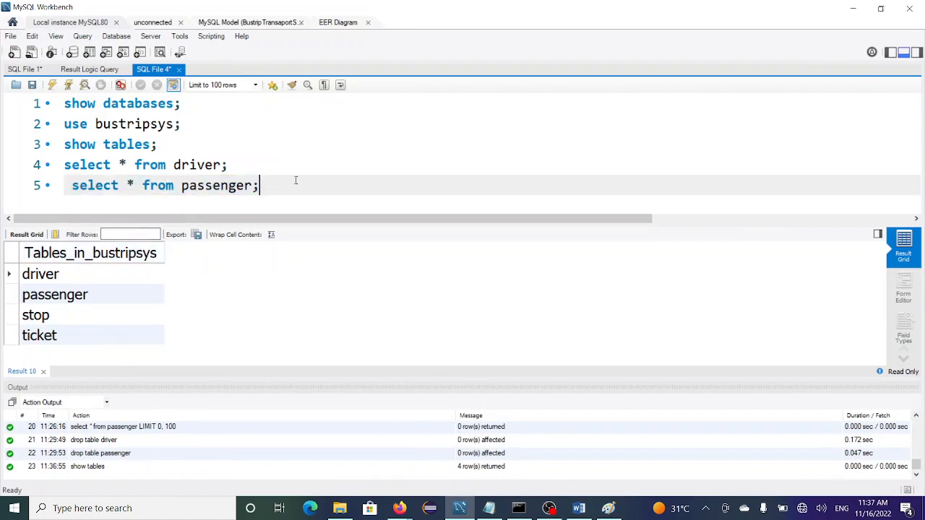
key(Return)
key(ctrl+v)
key(Return)
key(ctrl+v)
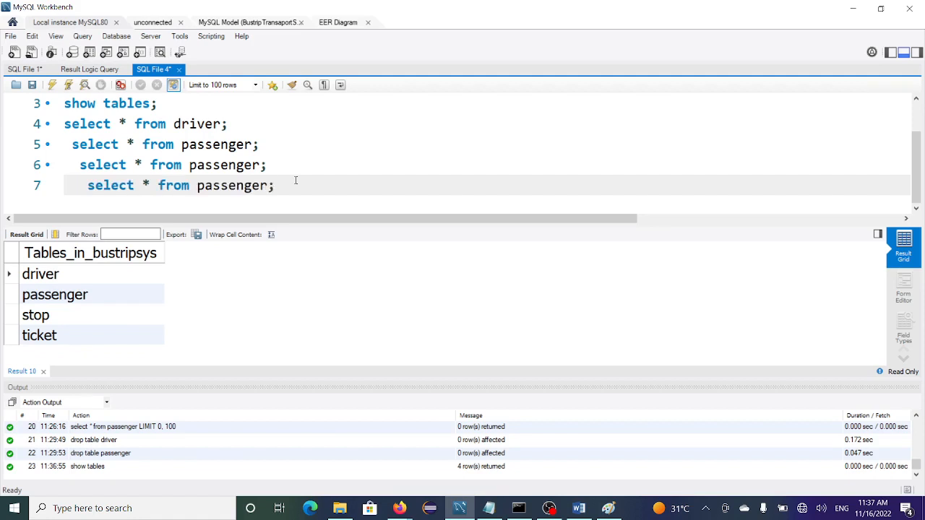
Step: Change the table names in the two copied select statements to stop and ticket
double_click(226, 165)
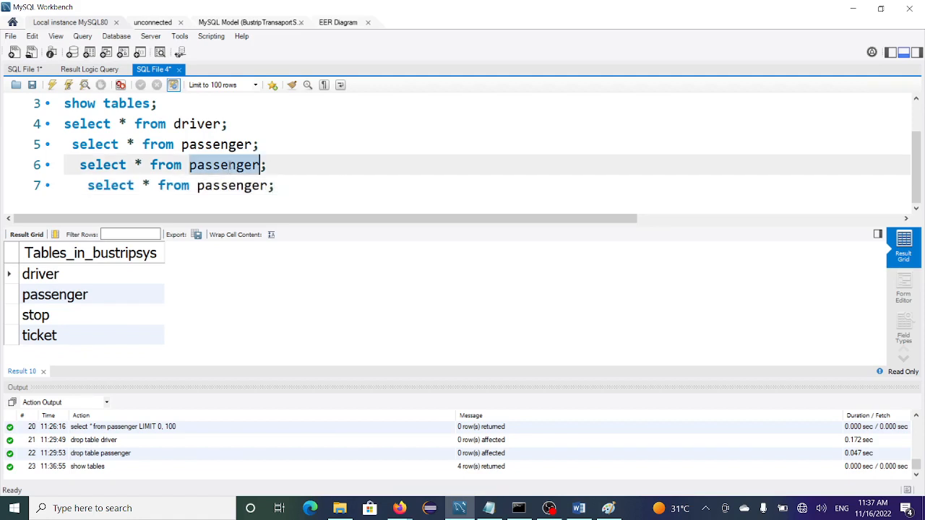
text(stop)
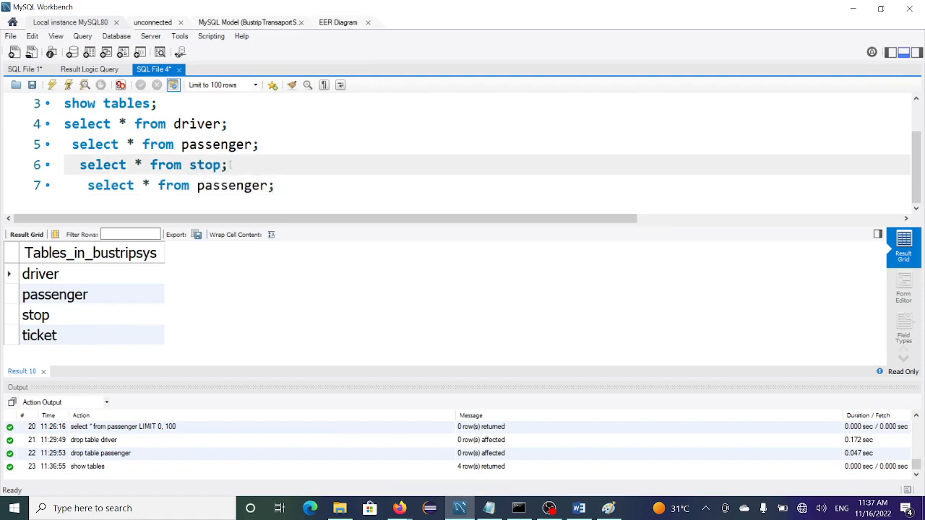
click(236, 185)
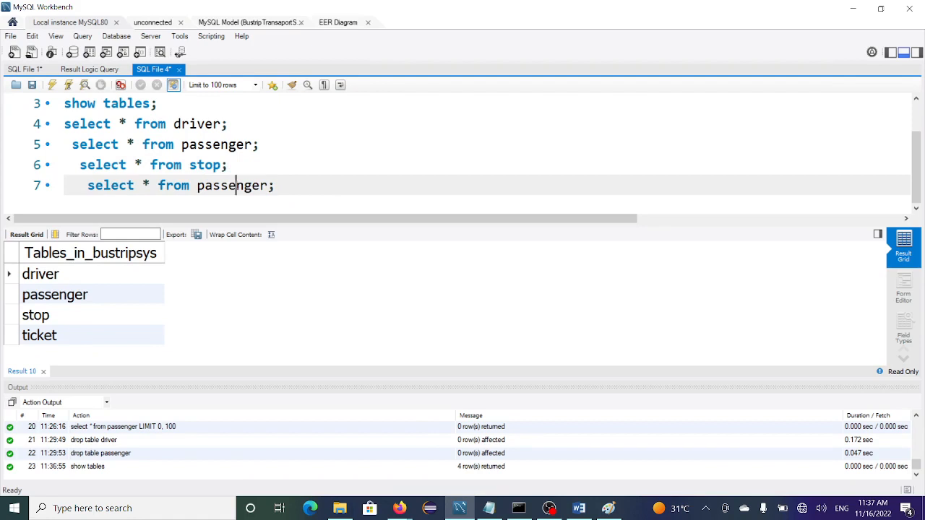
double_click(237, 185)
text(ti)
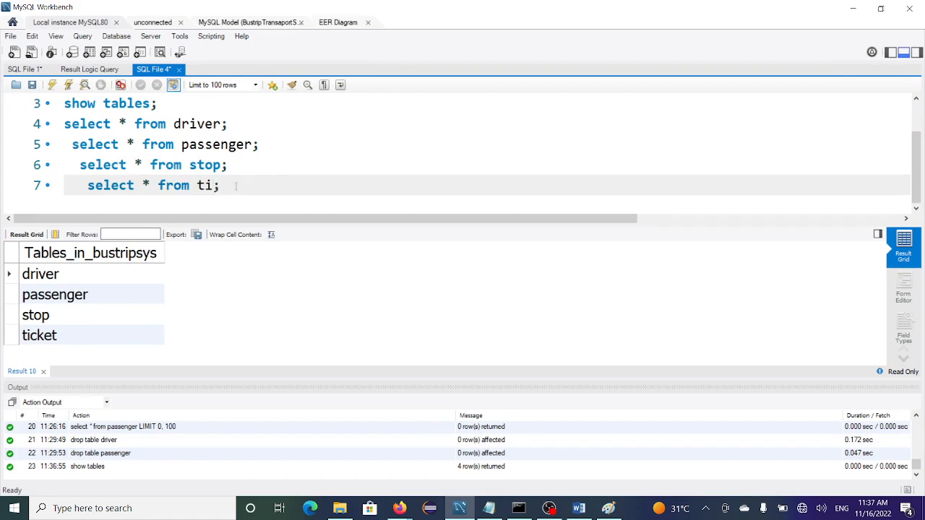
text(cket)
click(197, 165)
click(235, 186)
click(209, 165)
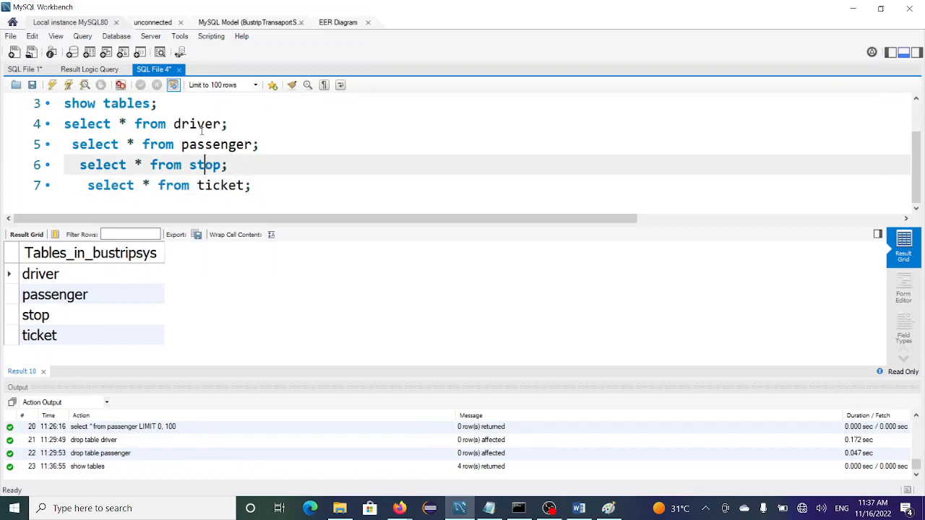
Step: Run the select statements for the driver and passenger tables to view their columns
click(197, 124)
key(ctrl+Return)
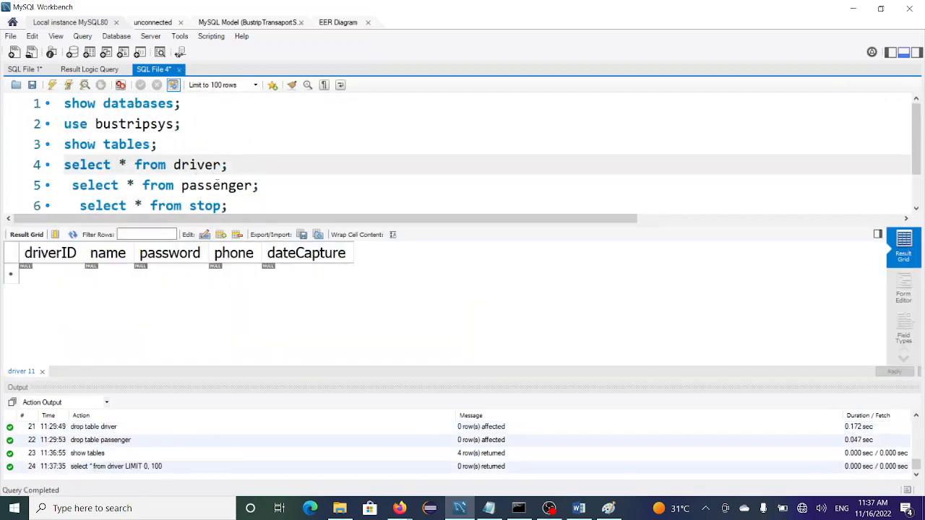
click(213, 185)
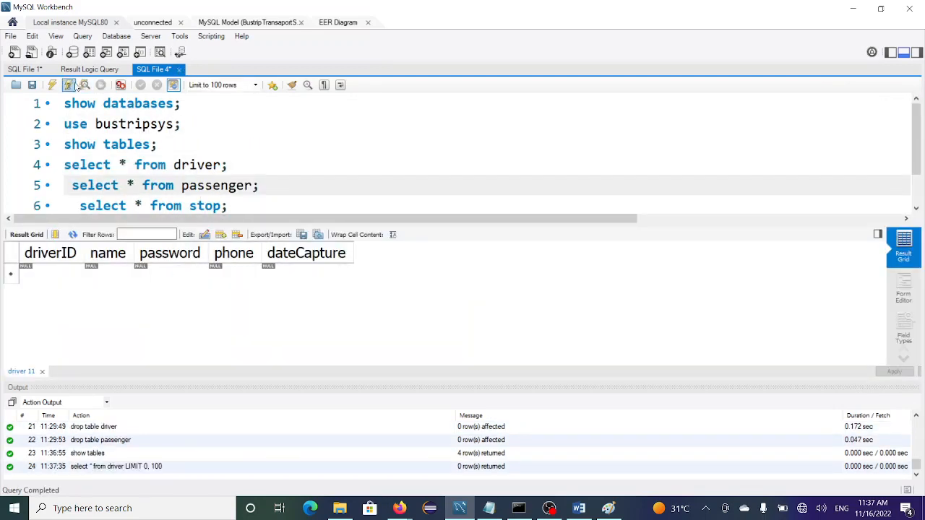
click(69, 85)
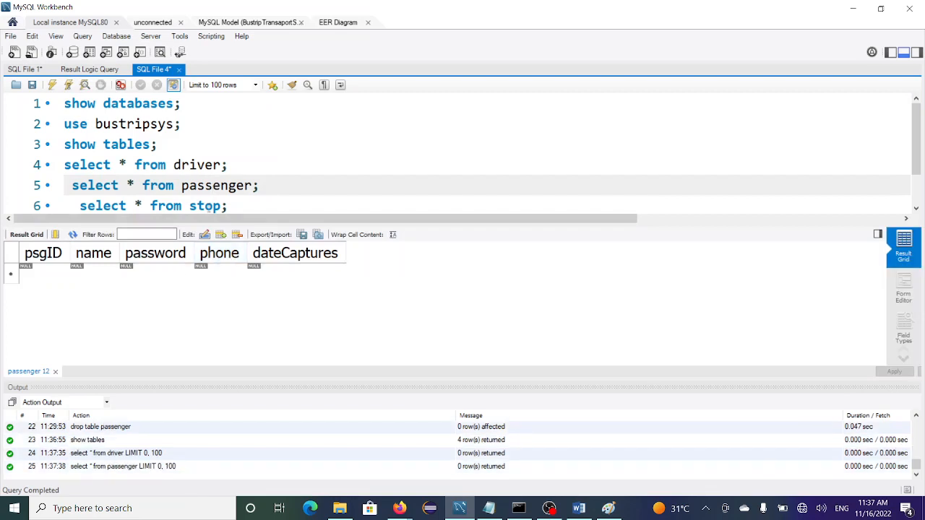
Step: Run the select statements for the stop and ticket tables to view their columns
click(205, 206)
key(ctrl+Return)
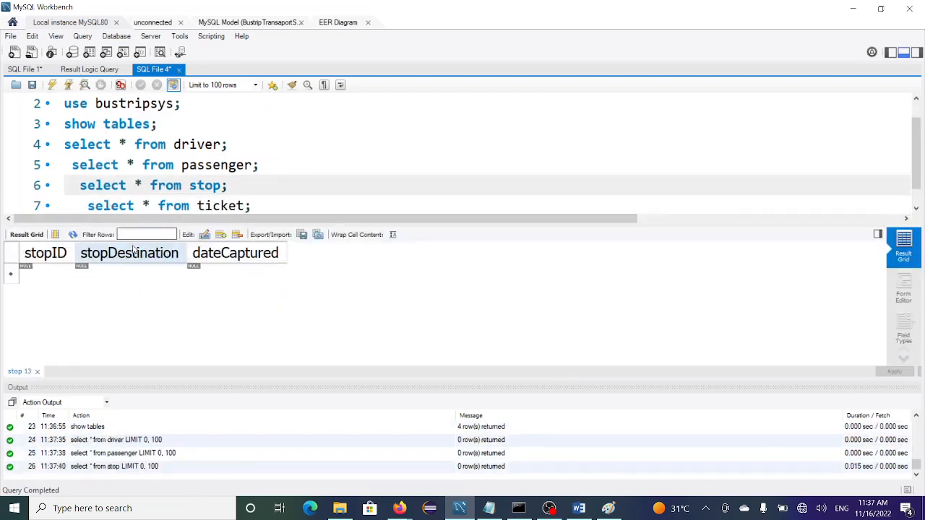
click(205, 186)
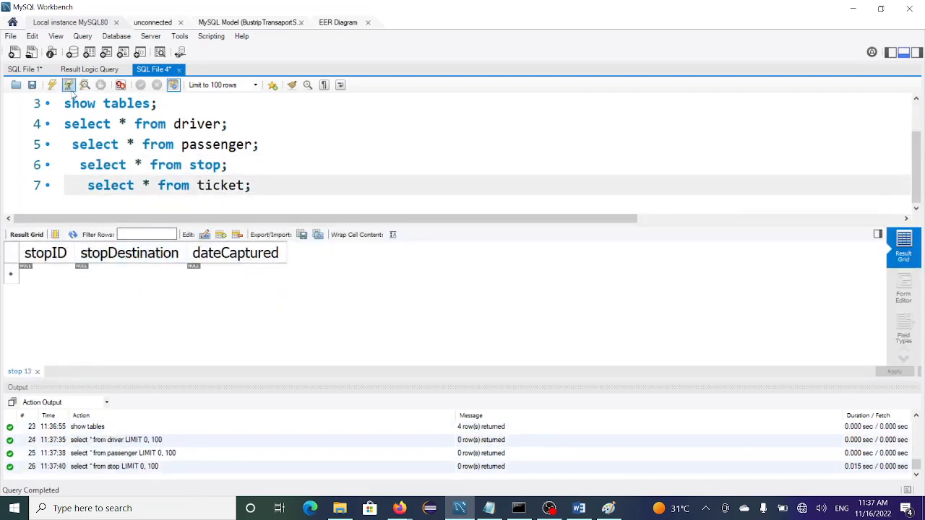
click(68, 85)
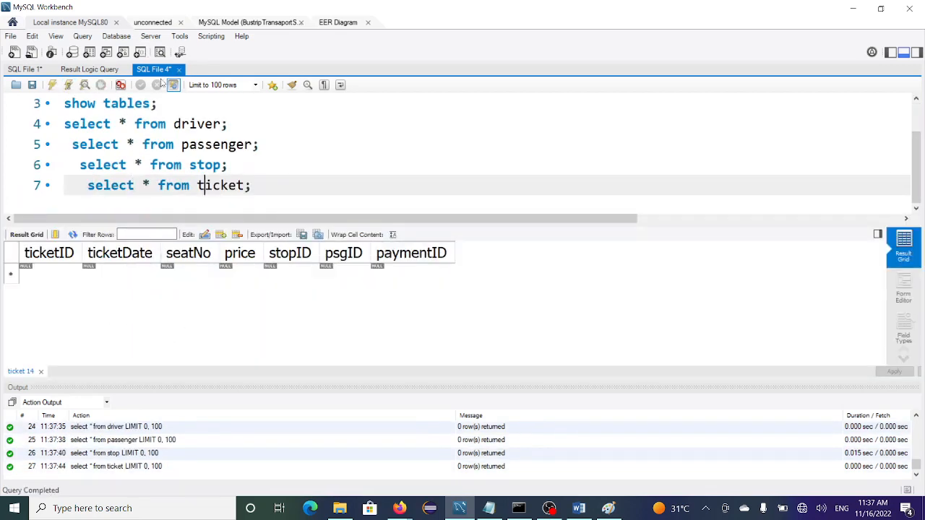
Step: Return to the EER diagram and arrange driver, passenger and ticket in a spaced row, with stop below driver
click(334, 23)
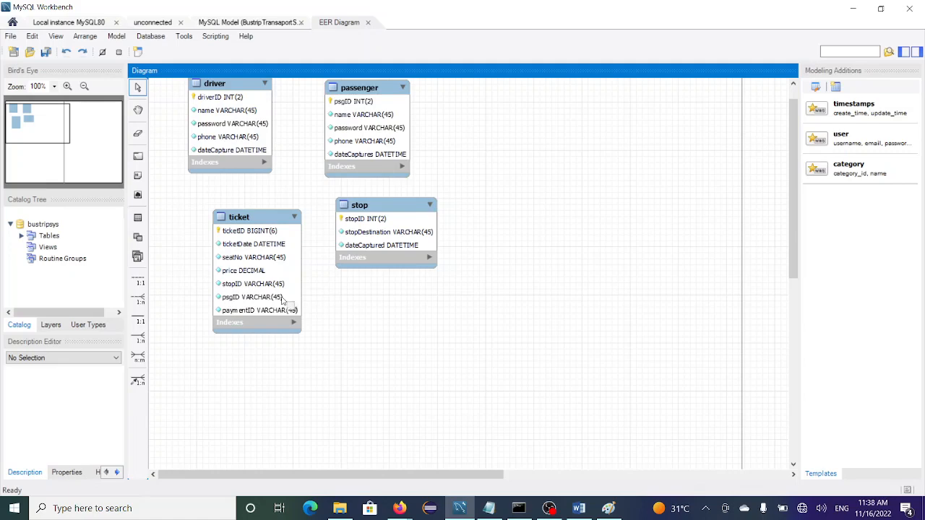
click(252, 220)
drag(252, 223, 225, 215)
drag(367, 216, 357, 211)
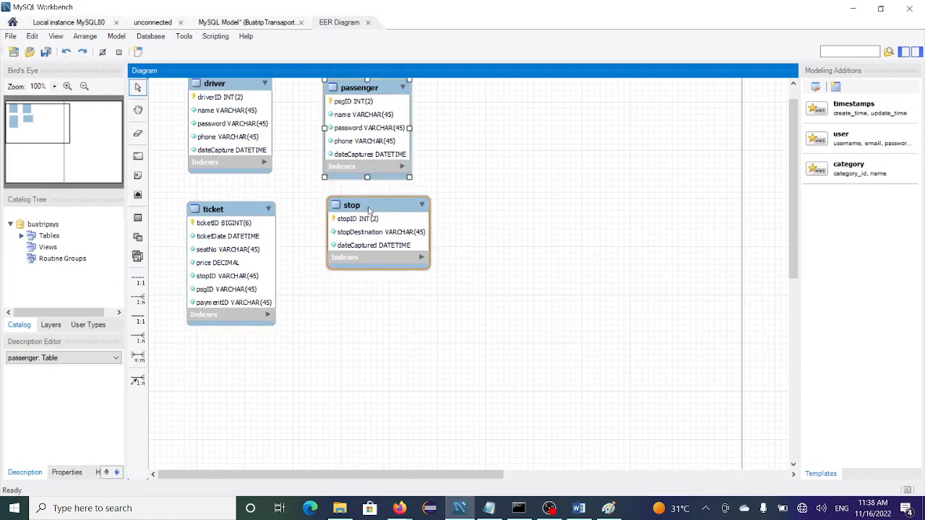
drag(369, 211, 350, 369)
drag(363, 87, 386, 95)
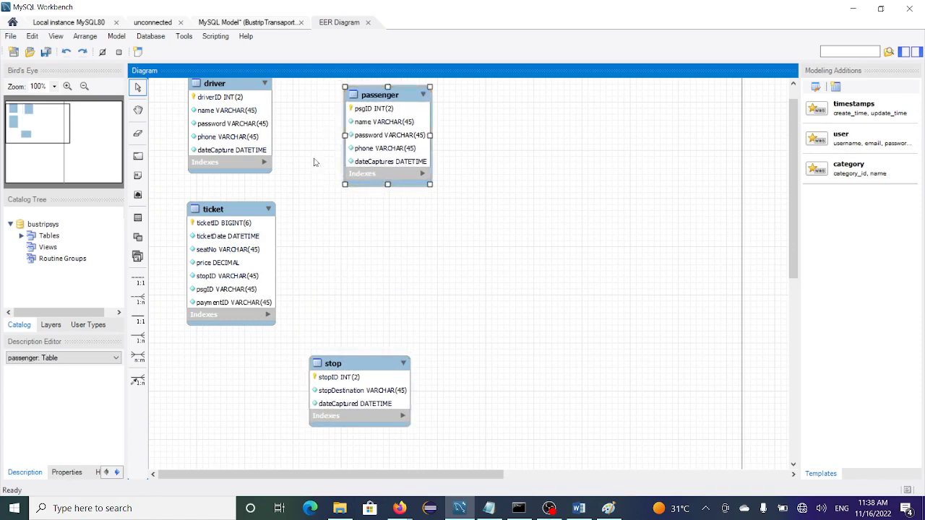
drag(251, 211, 643, 107)
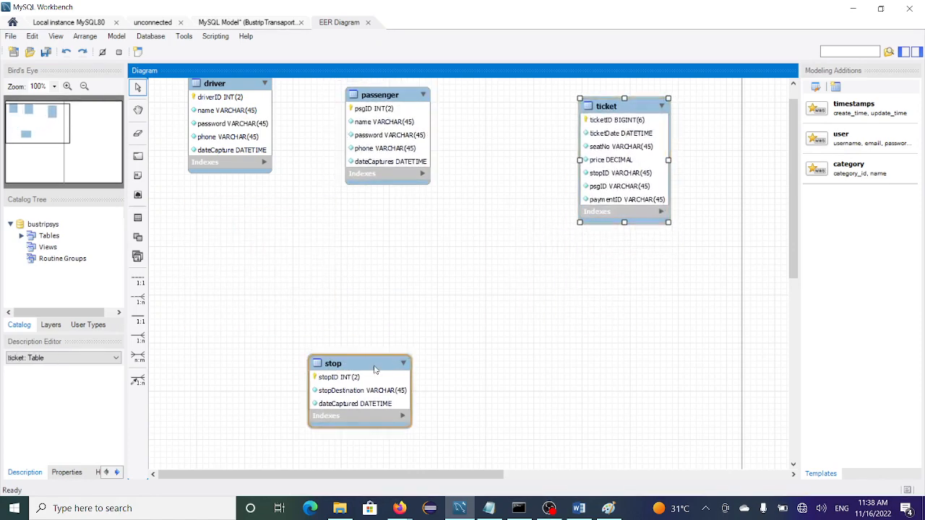
drag(376, 370, 250, 242)
drag(396, 99, 411, 101)
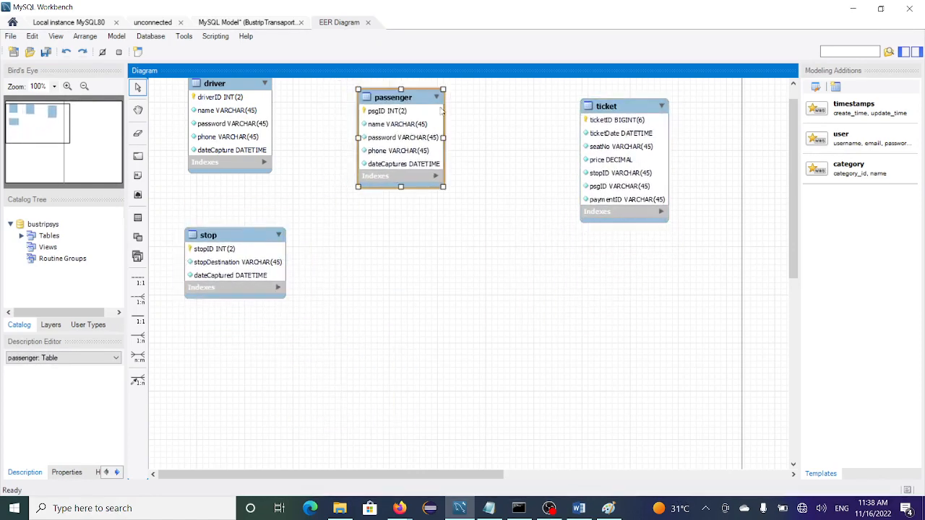
drag(600, 123, 568, 123)
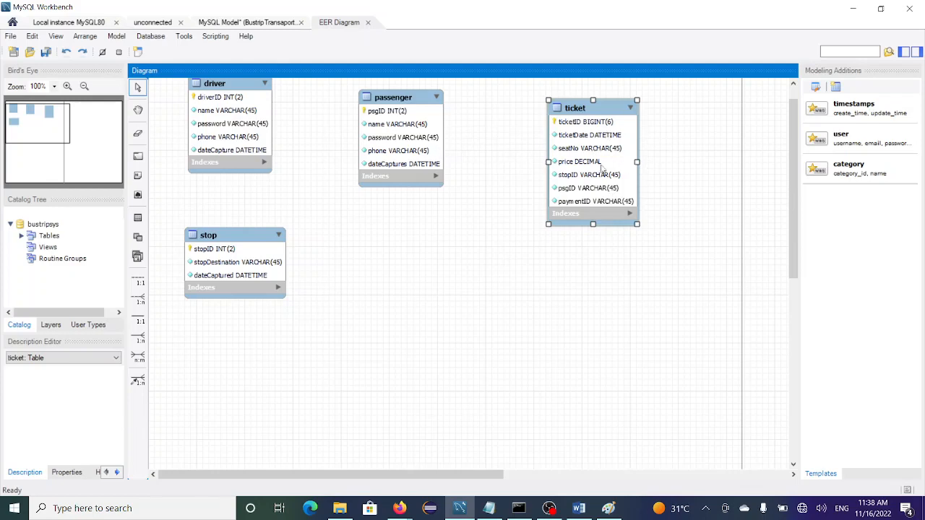
Step: Create an n:m relationship from ticket to passenger, and spread the tables so the associative table sits between and below them
click(139, 283)
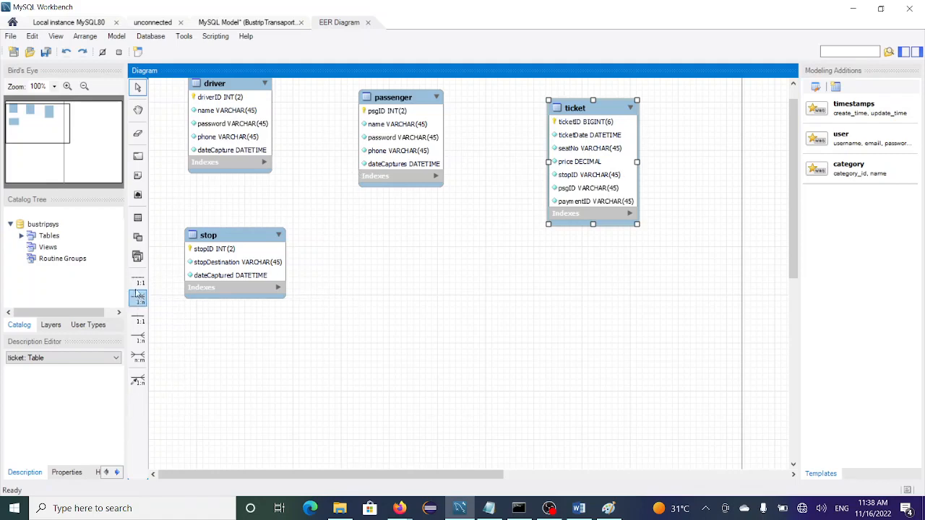
click(137, 357)
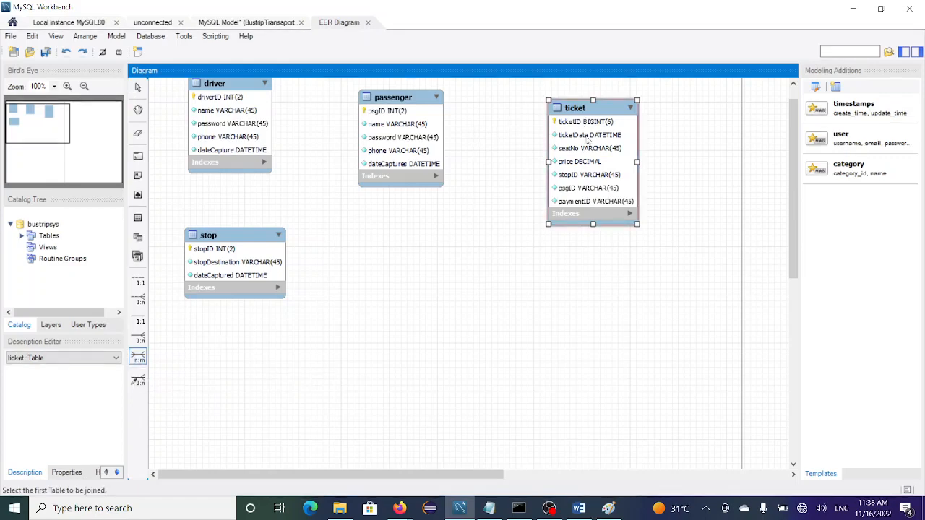
click(588, 141)
click(381, 138)
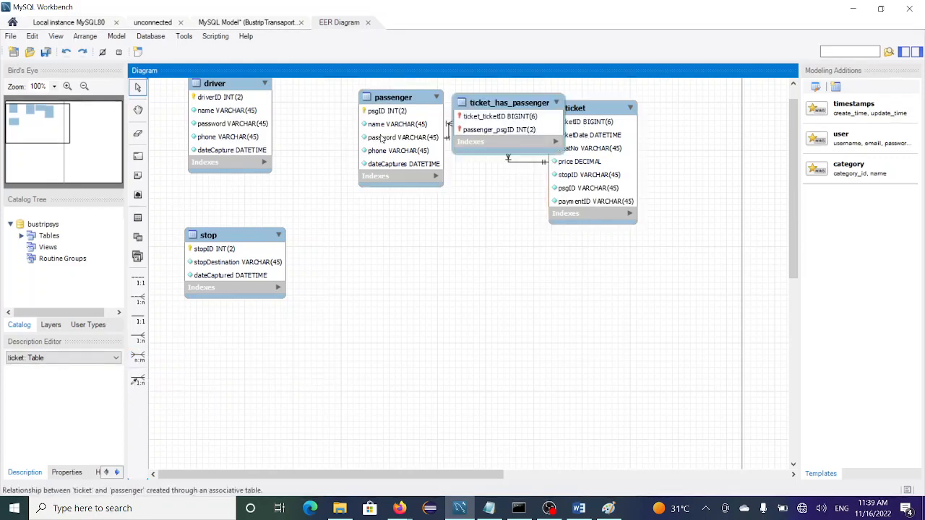
drag(606, 120, 703, 121)
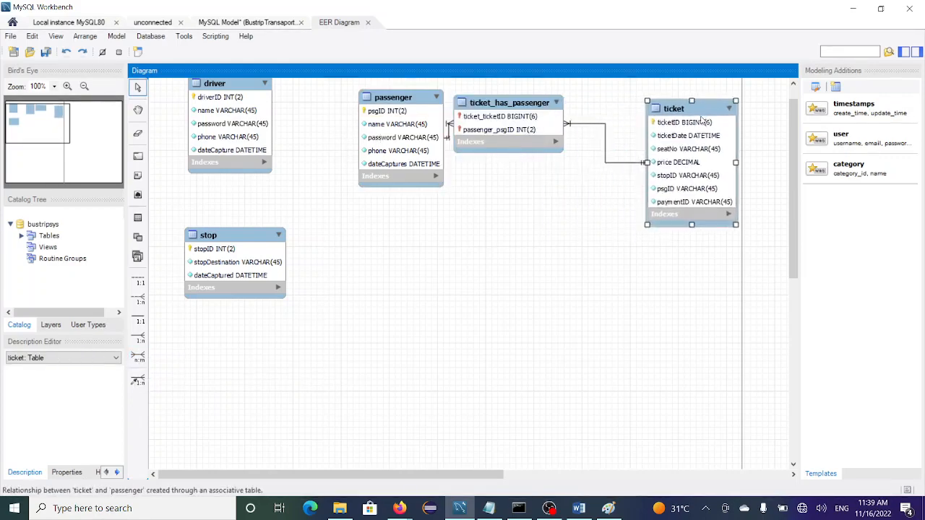
drag(510, 112, 533, 208)
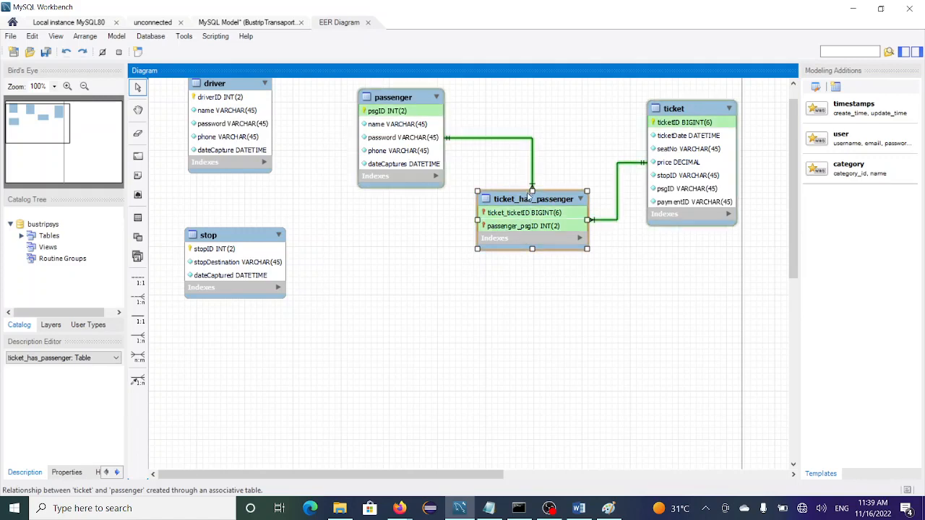
drag(529, 197, 536, 201)
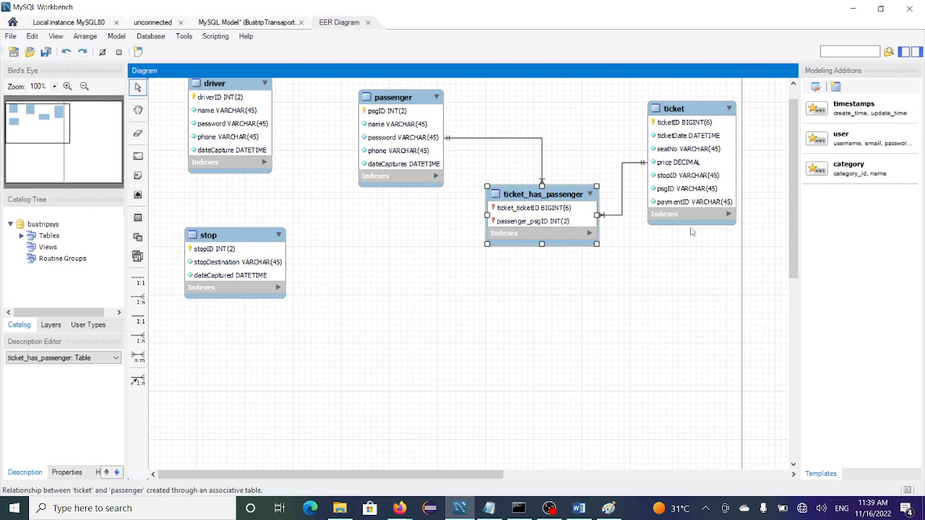
Step: Create an n:m relationship from ticket to stop, and move the stop table below the ticket_has_passenger table
click(138, 356)
click(693, 181)
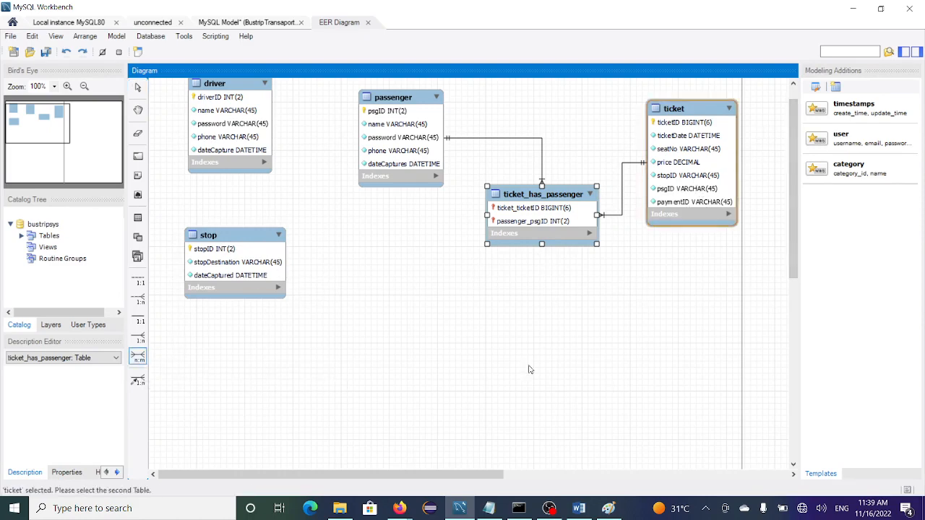
click(262, 277)
drag(262, 275, 527, 403)
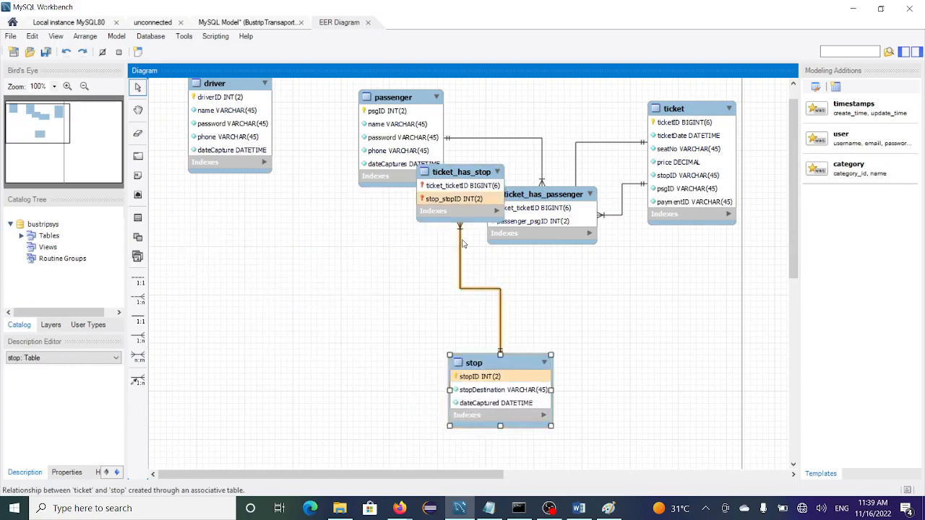
Step: Place the ticket_has_stop table between ticket and stop, shift stop slightly up, and save the model
drag(473, 212, 656, 332)
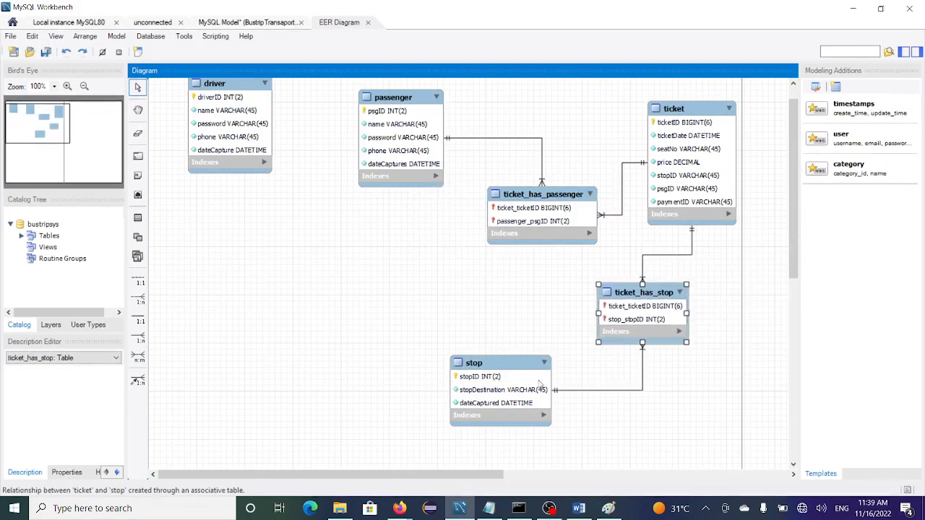
click(509, 365)
drag(510, 365, 498, 335)
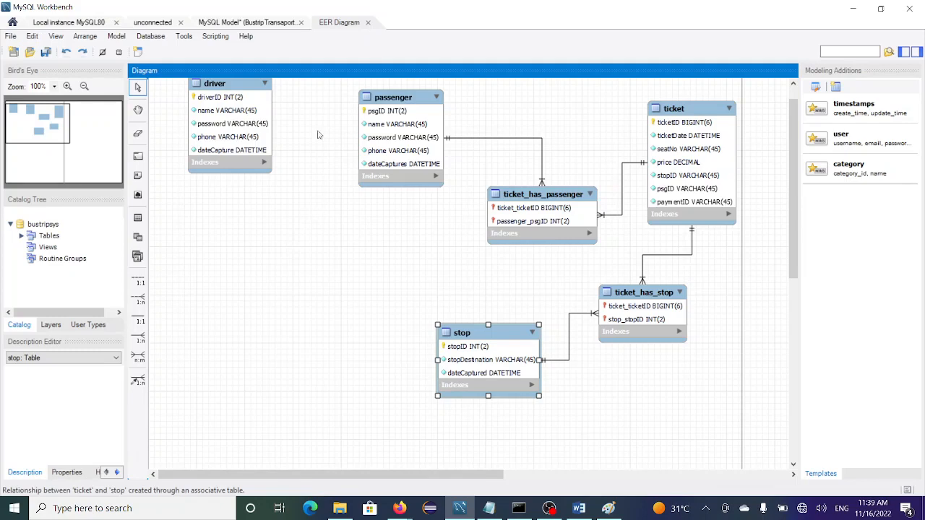
click(12, 38)
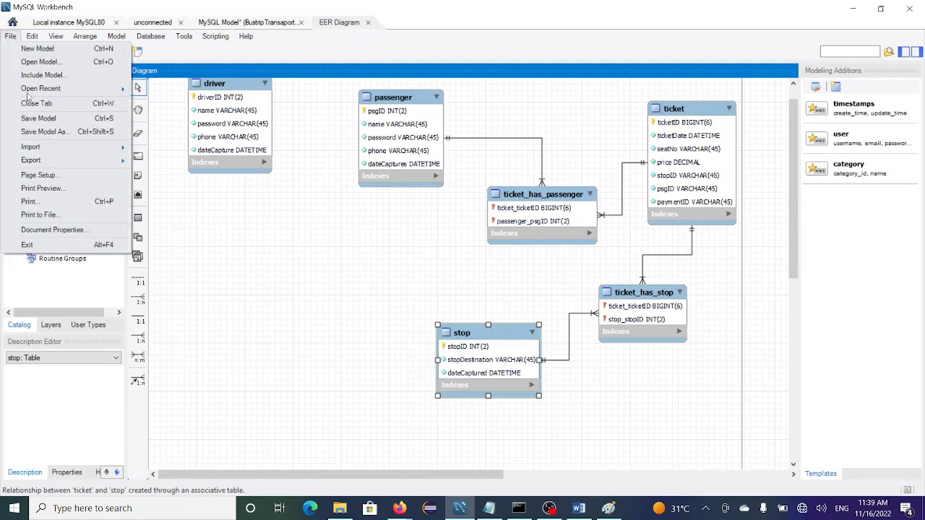
click(55, 120)
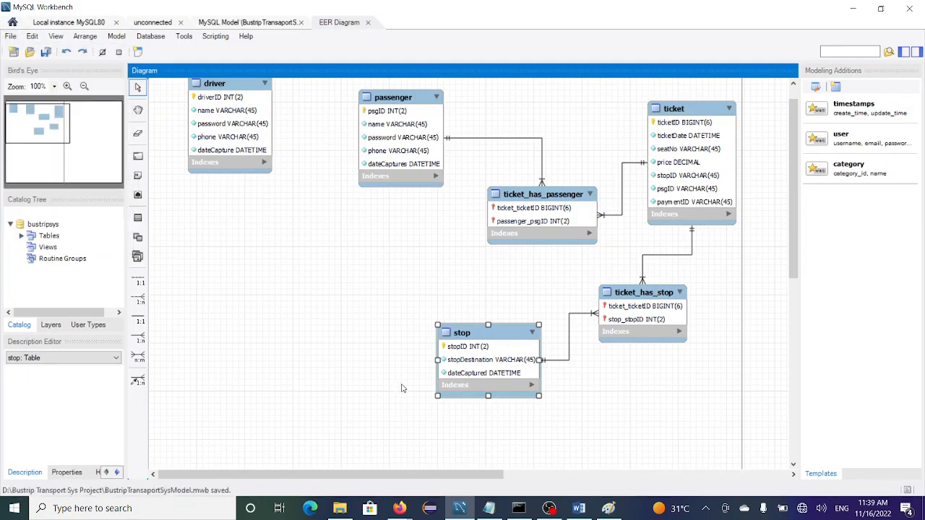
Step: In the local instance's SQL script, add the statement drop database bustripsys; below show databases;
click(58, 24)
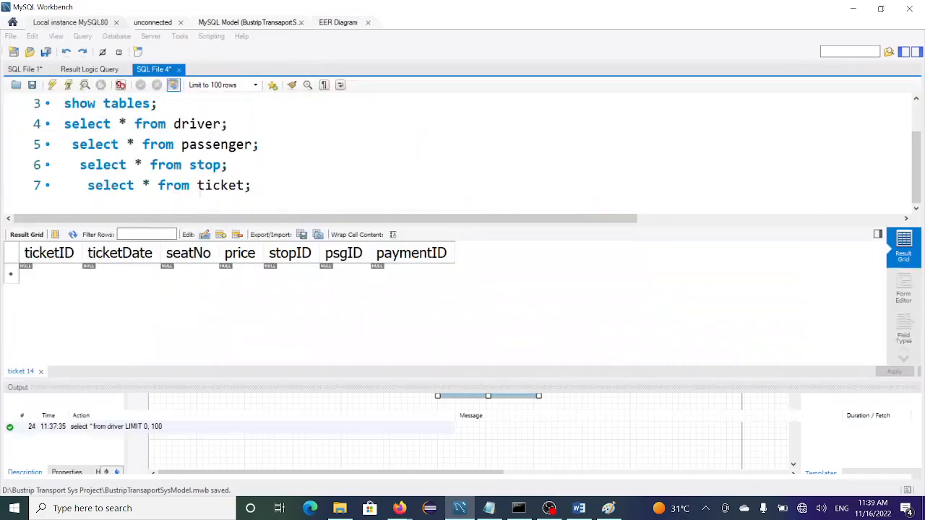
scroll(161, 114, up, 1)
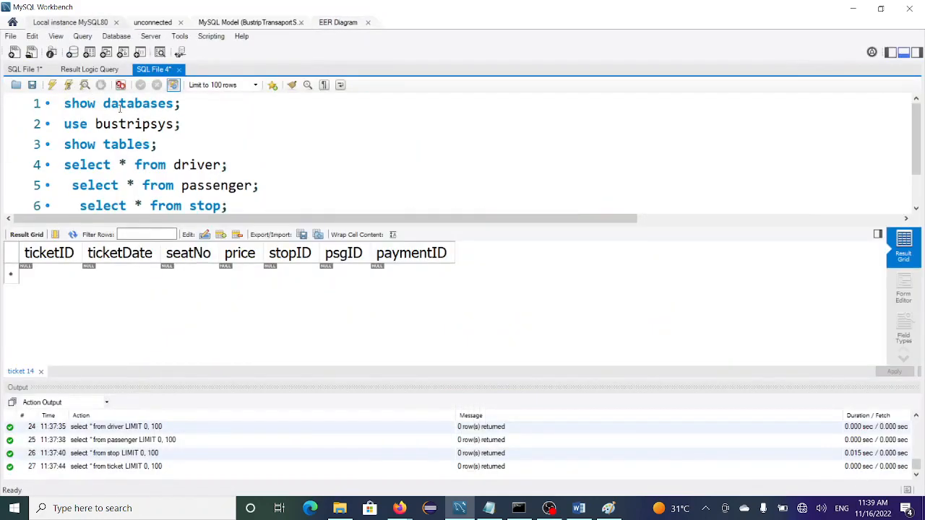
double_click(130, 123)
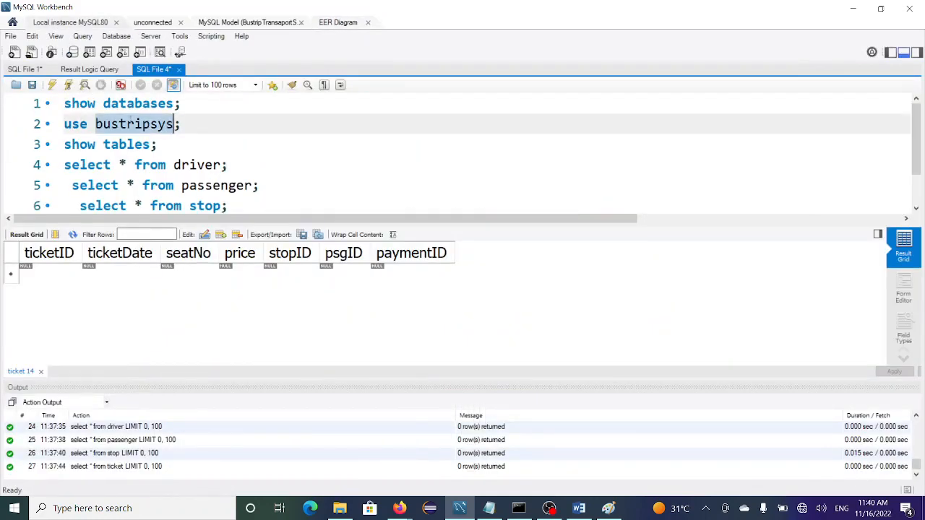
click(247, 107)
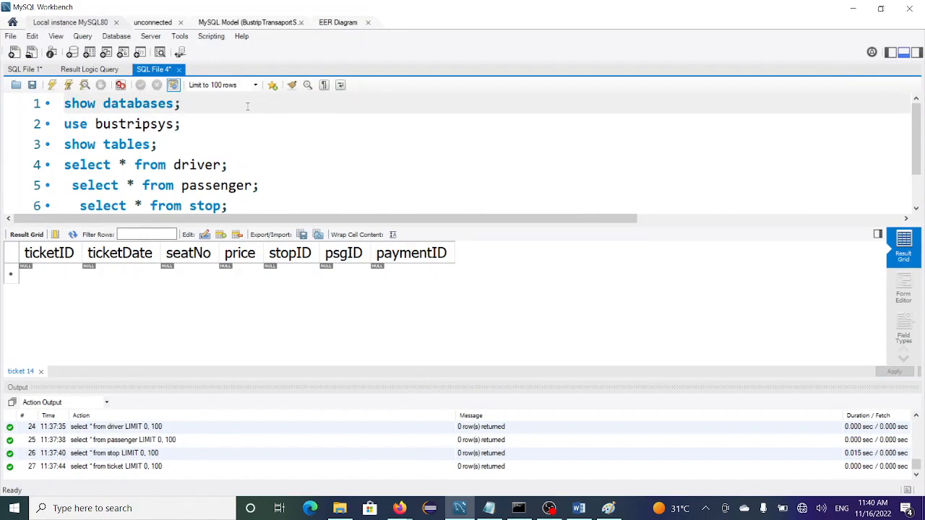
key(Return)
key(Return)
key(Up)
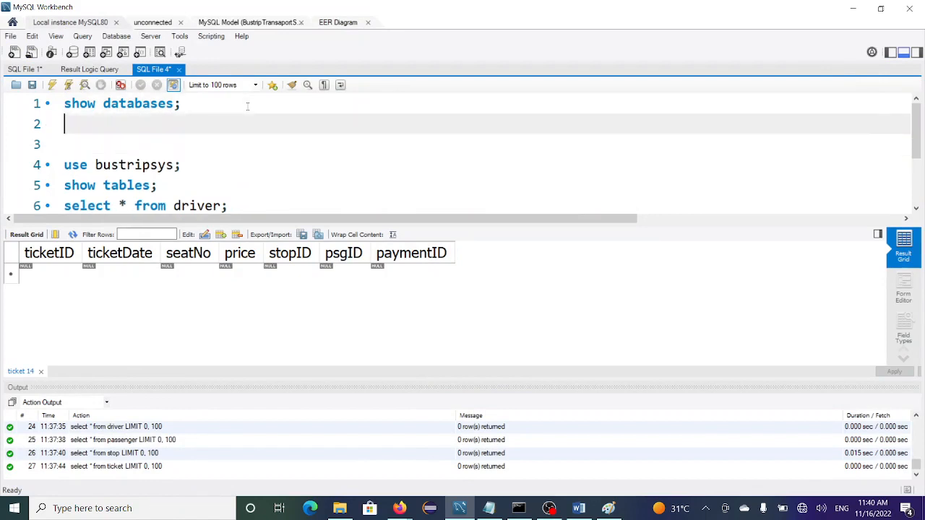
text(drop da)
key(Return)
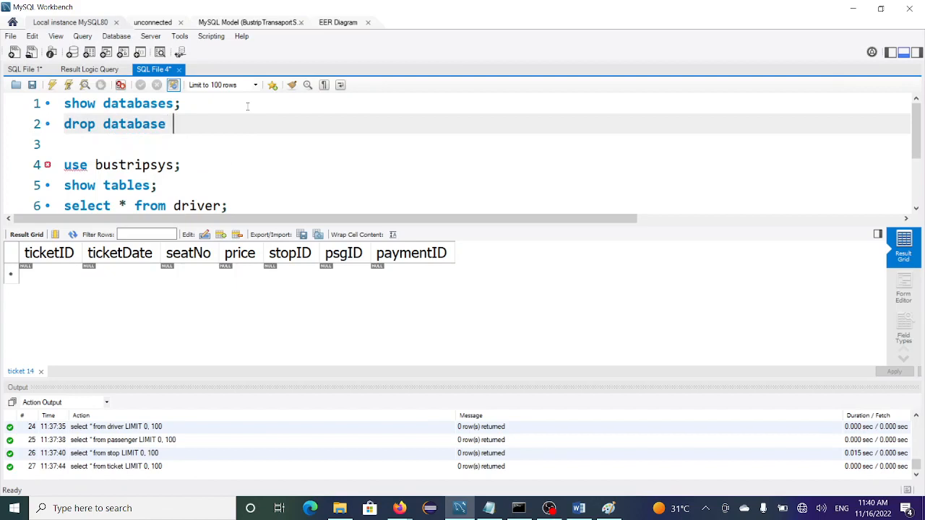
text(bustripsys;)
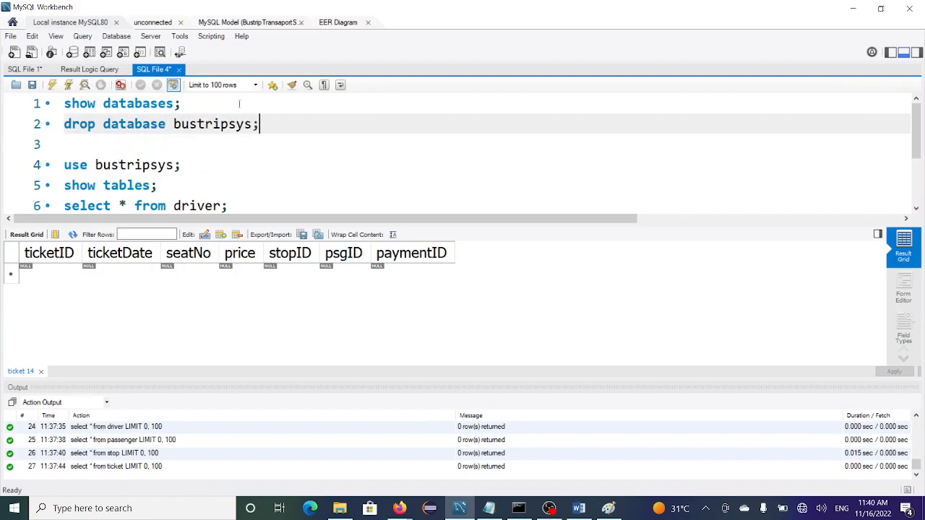
Step: Run the drop database statement and delete it from the script
click(69, 85)
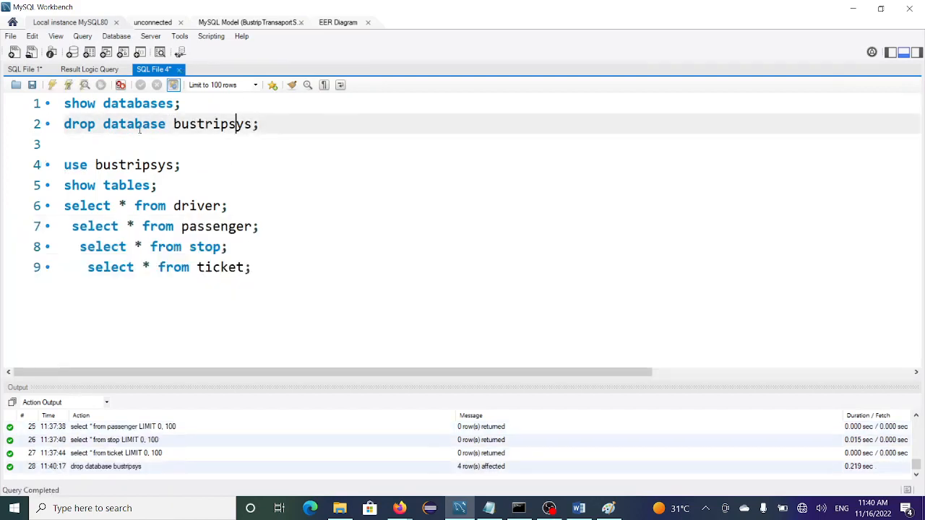
triple_click(137, 124)
key(BackSpace)
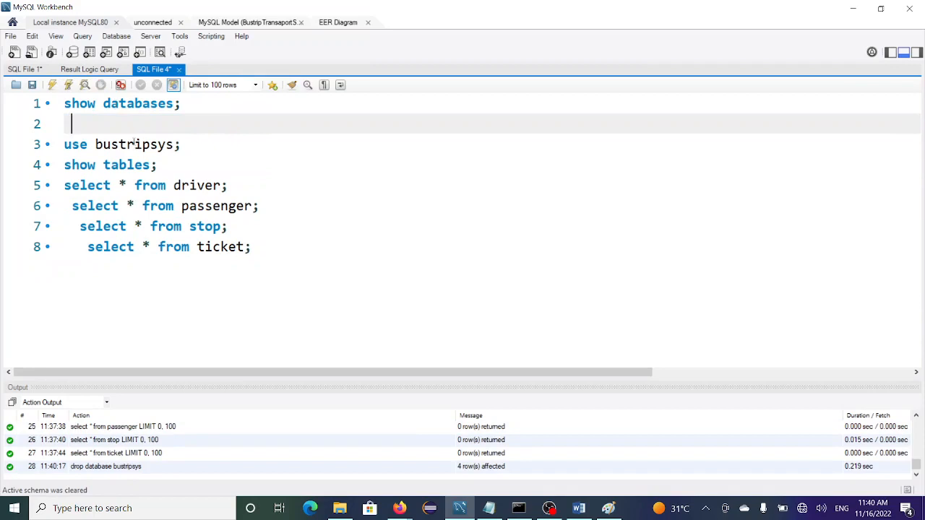
Step: Run the show tables statement and clear the action output log
click(126, 165)
click(68, 85)
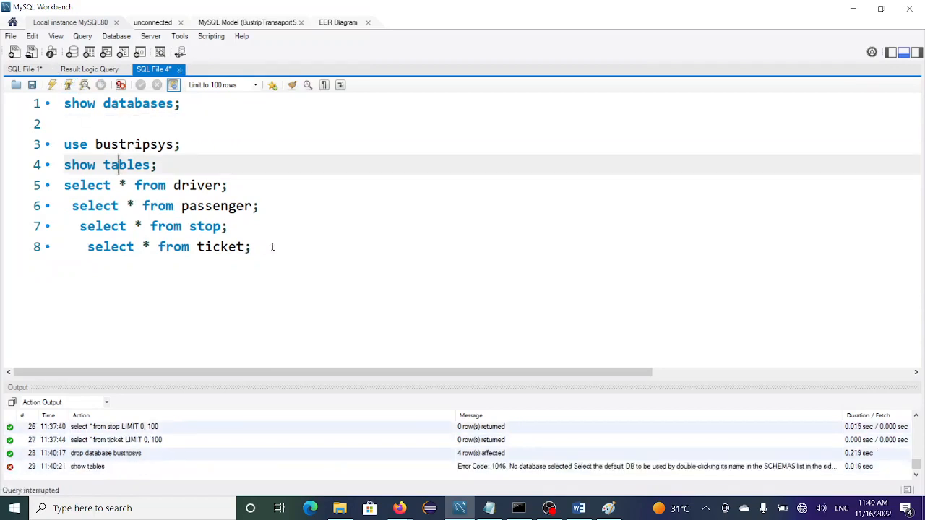
right_click(292, 468)
click(339, 487)
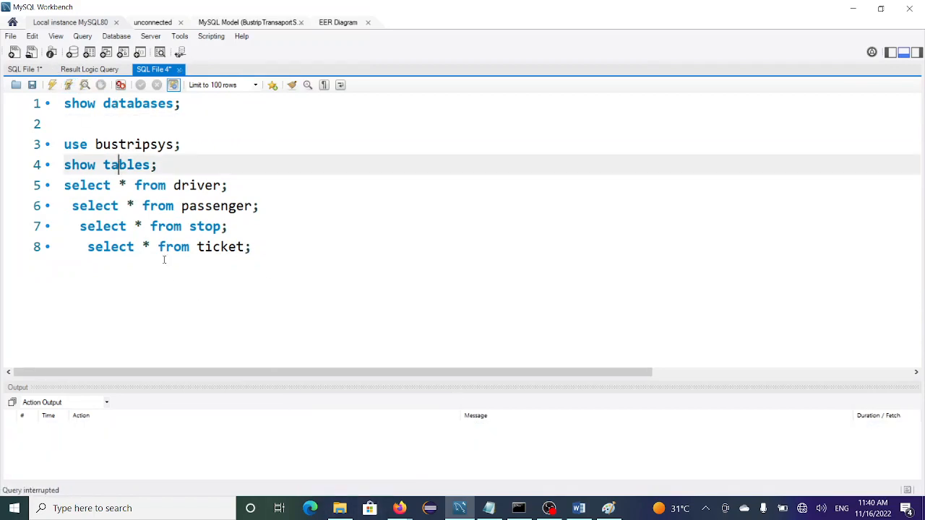
Step: Run show tables again and run use bustripsys to check whether the database still exists
click(68, 85)
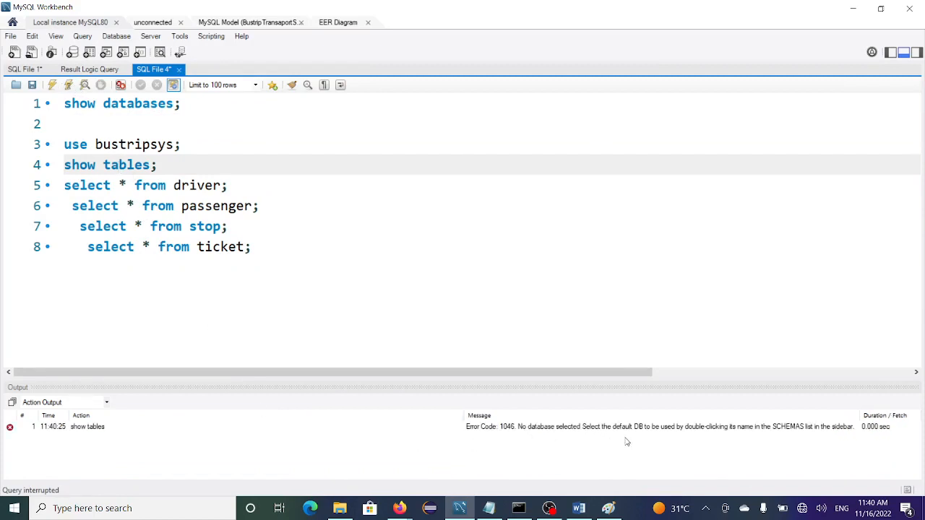
click(140, 144)
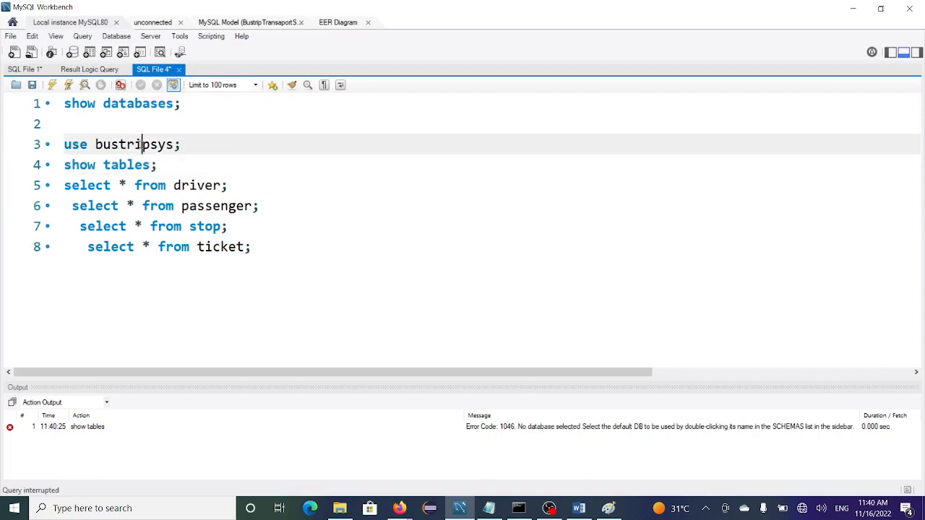
click(68, 85)
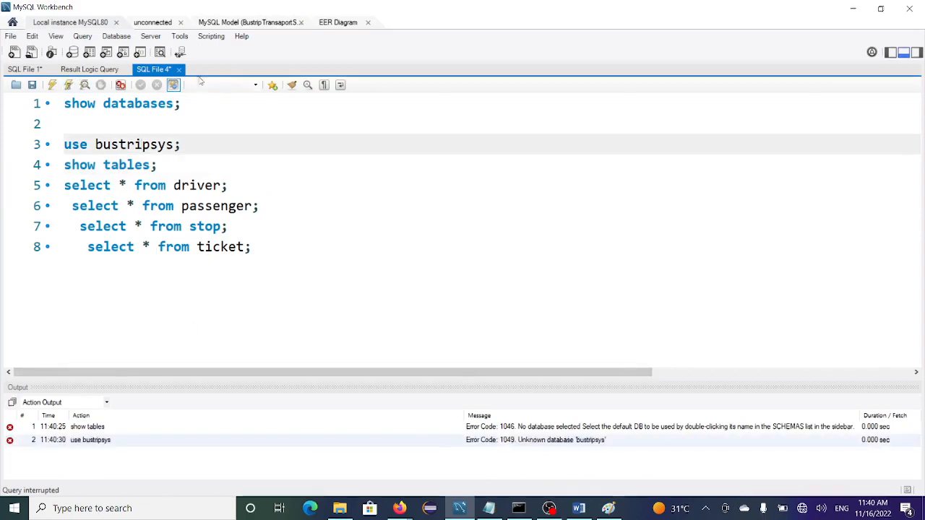
Step: Forward engineer the EER diagram to the MySQL server over the Java_SE_Connection with default options, executing the generated script
click(336, 23)
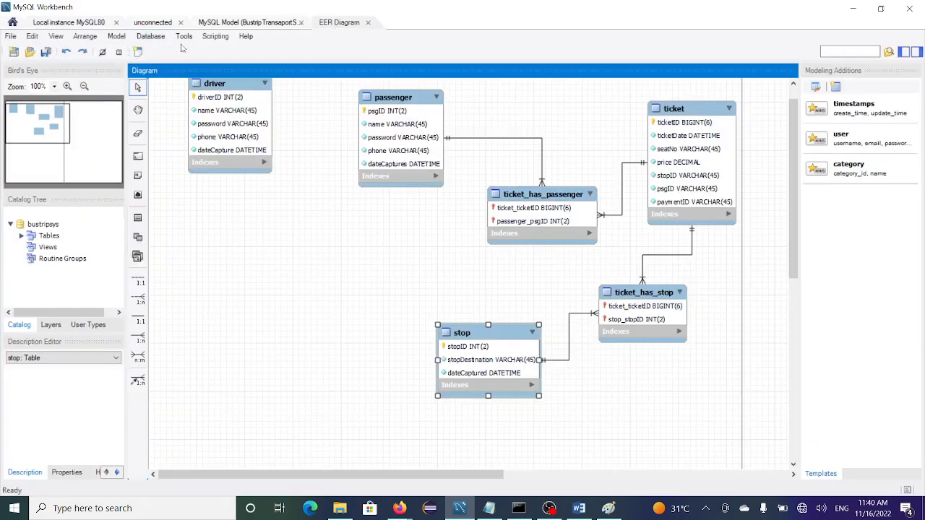
click(153, 38)
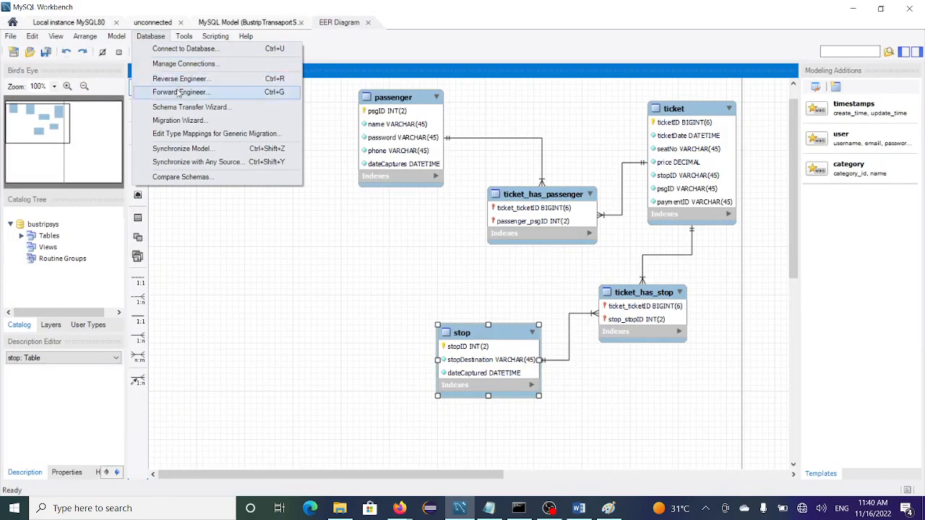
click(179, 92)
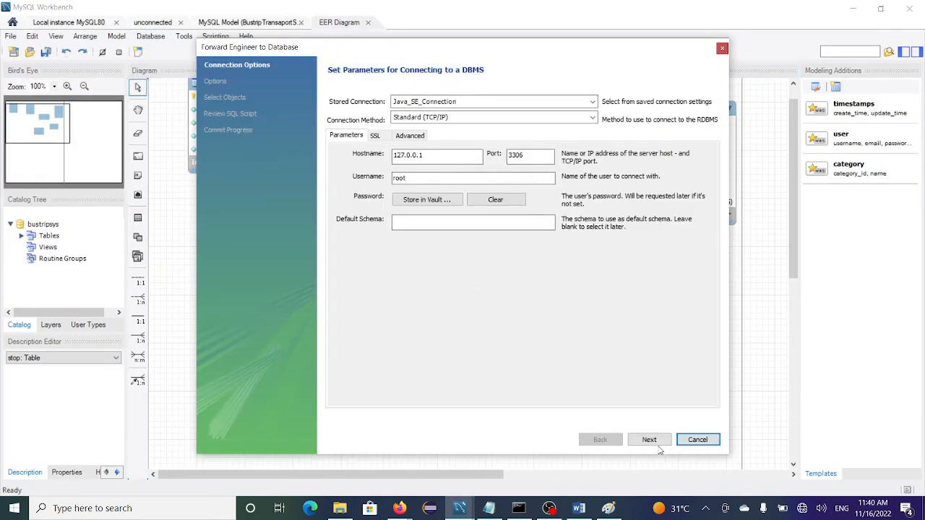
click(654, 441)
click(654, 441)
click(654, 441)
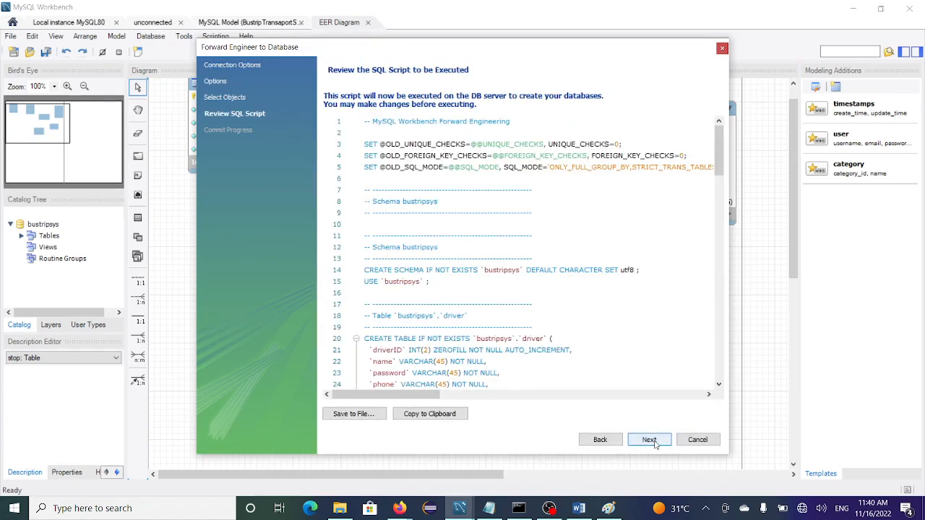
click(654, 442)
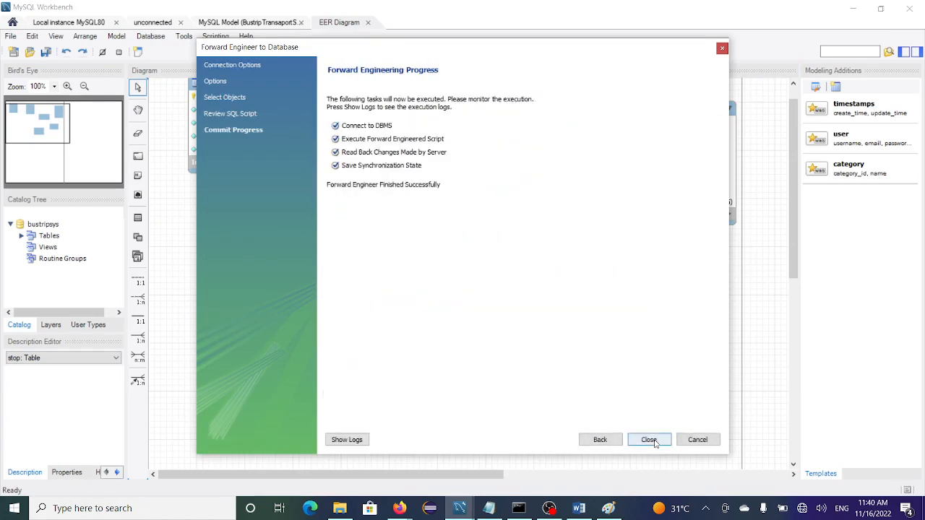
click(649, 440)
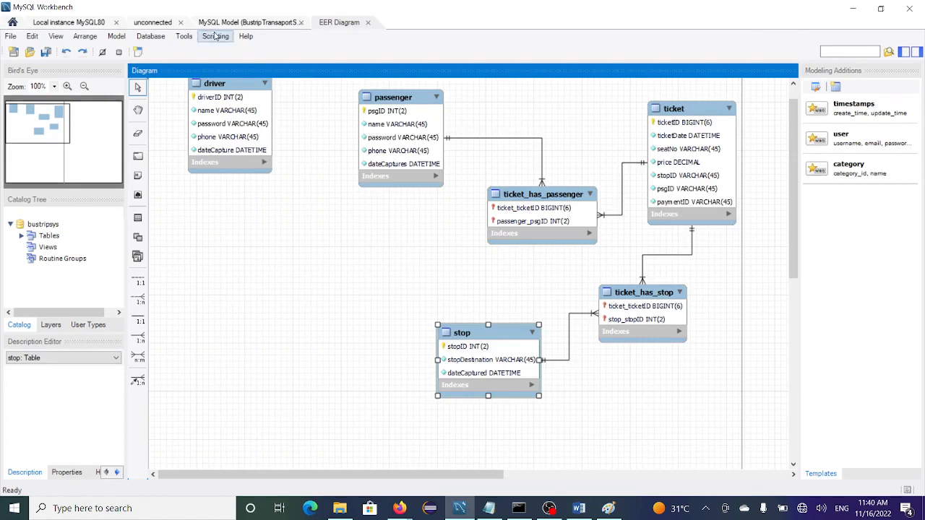
Step: In the local instance's SQL script, run use bustripsys and show tables, and enlarge the result grid to inspect the full table list
click(70, 22)
click(118, 145)
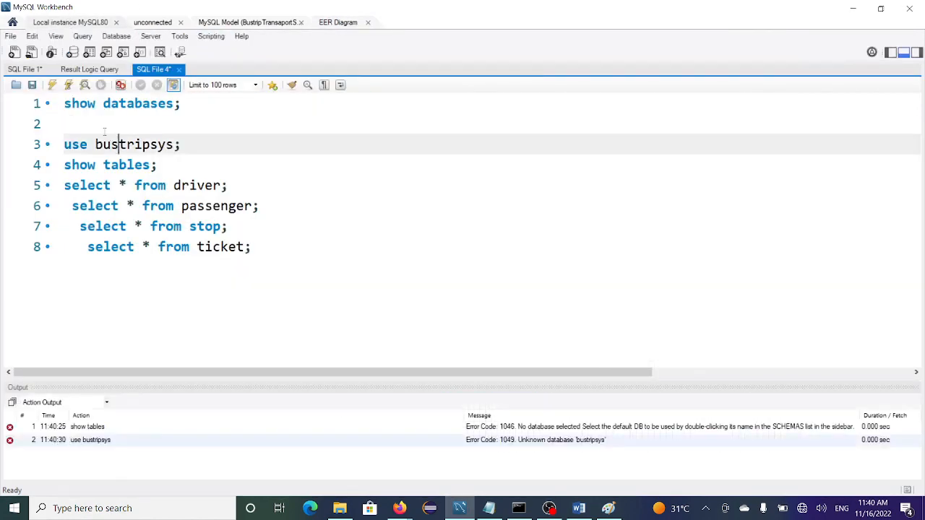
click(68, 86)
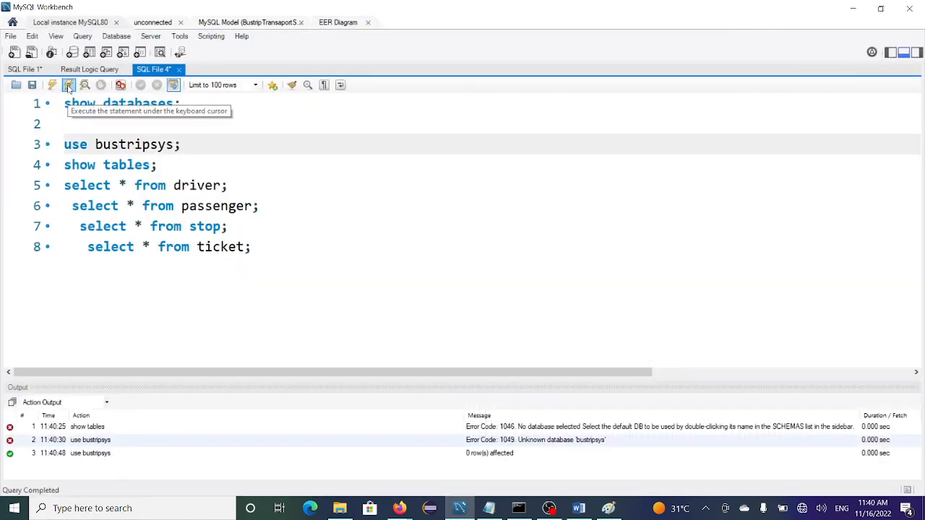
click(127, 164)
click(68, 86)
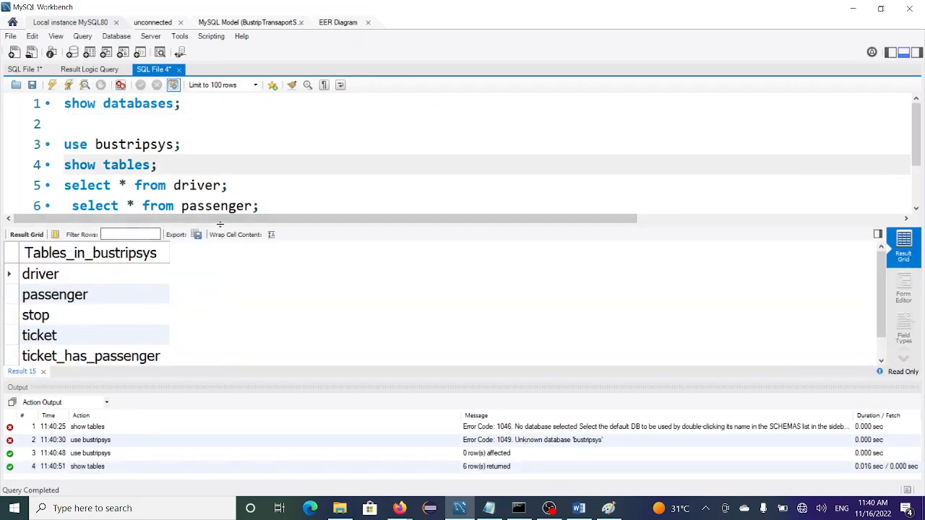
drag(219, 224, 222, 159)
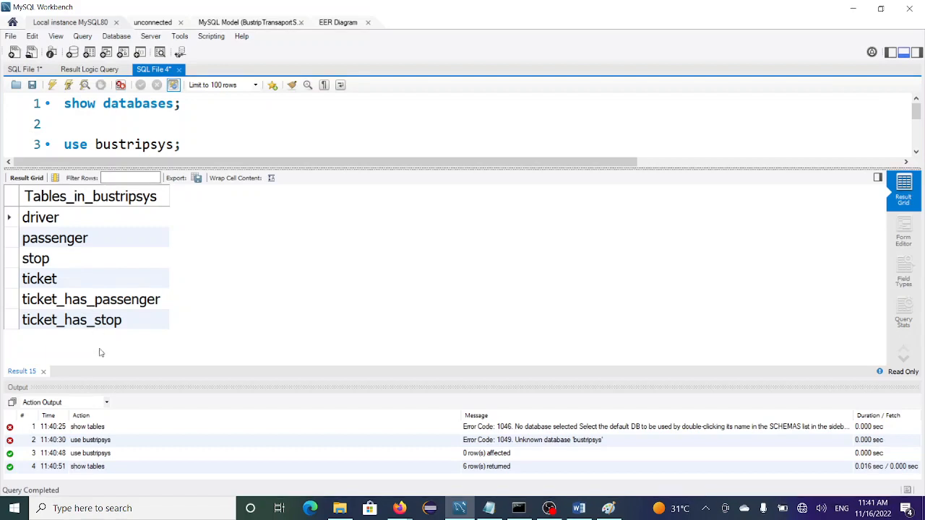
click(98, 303)
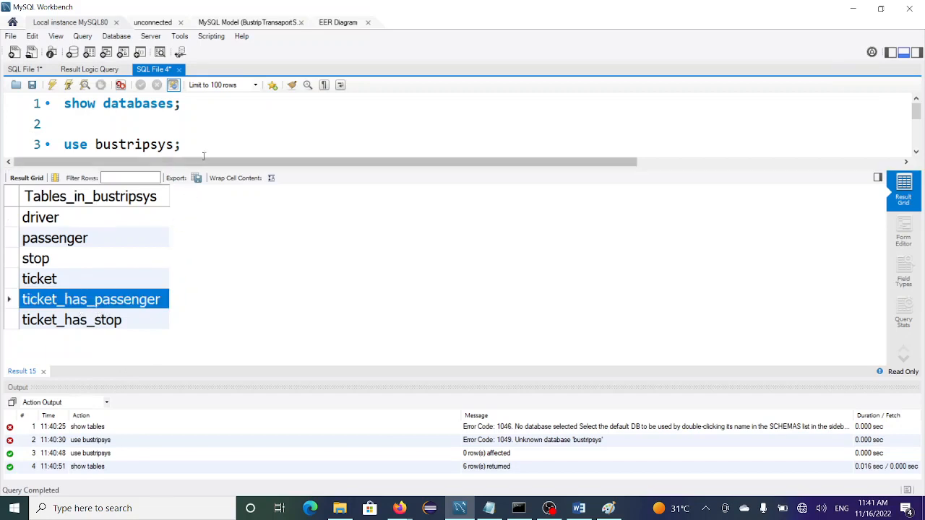
Step: Add the statement select * from ticket_has_passenger; at the end of the script and run it to view the table's columns
scroll(260, 133, down, 2)
click(267, 145)
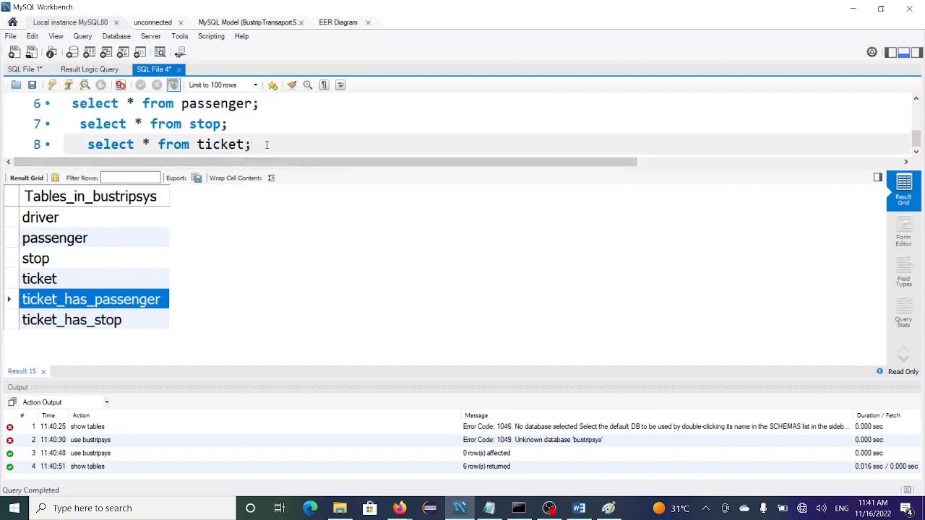
key(Return)
text(select )
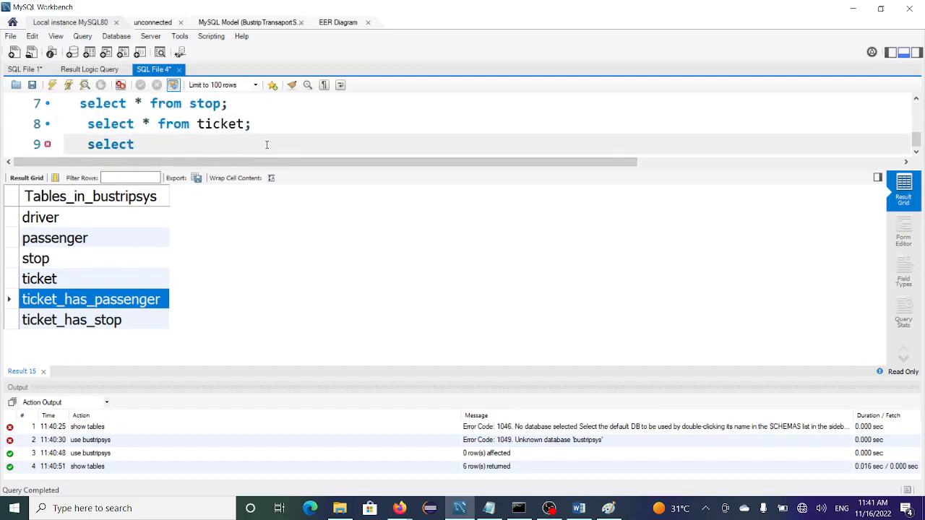
text(* from ticket_has_passenger)
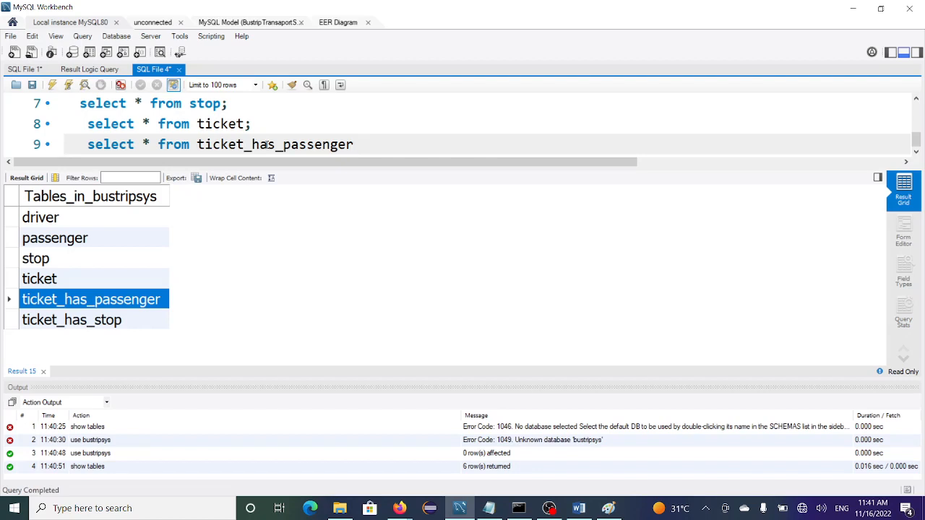
text(;)
click(69, 85)
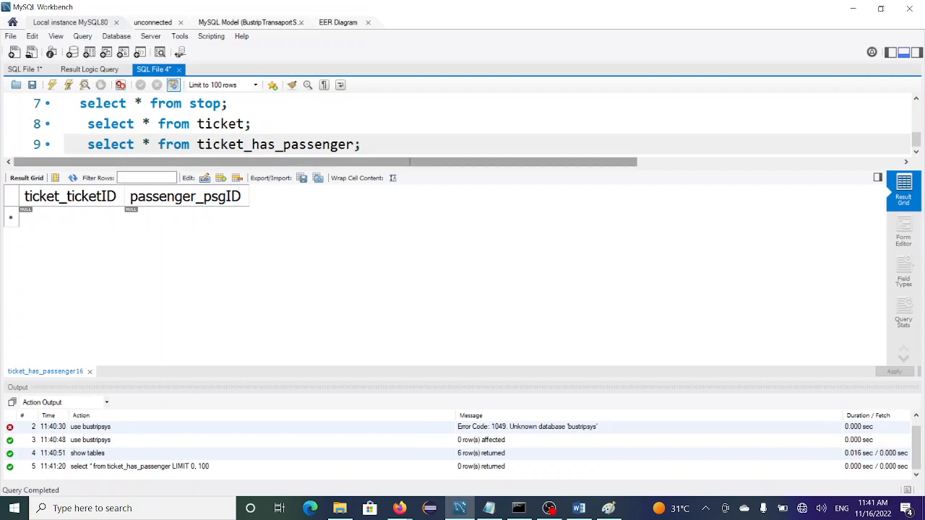
click(331, 145)
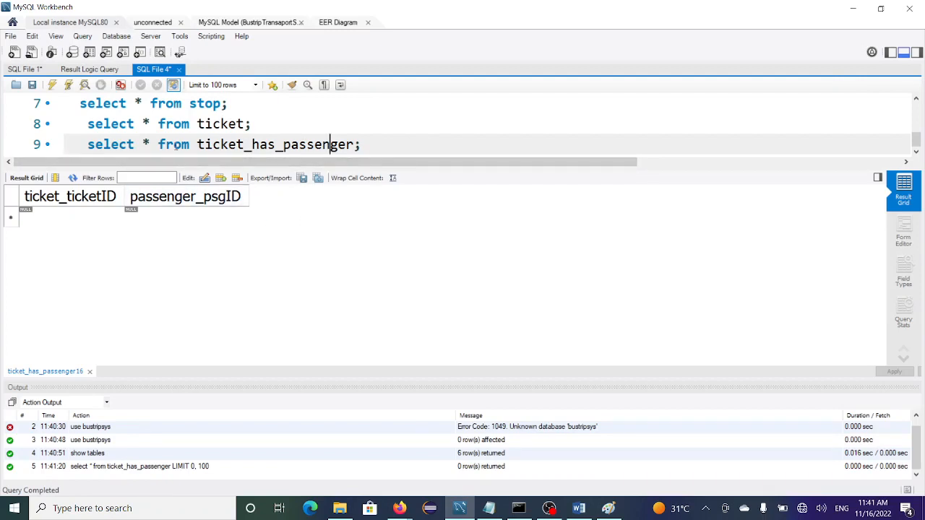
Step: Delete the ticket_has_passenger table from the EER diagram
click(328, 23)
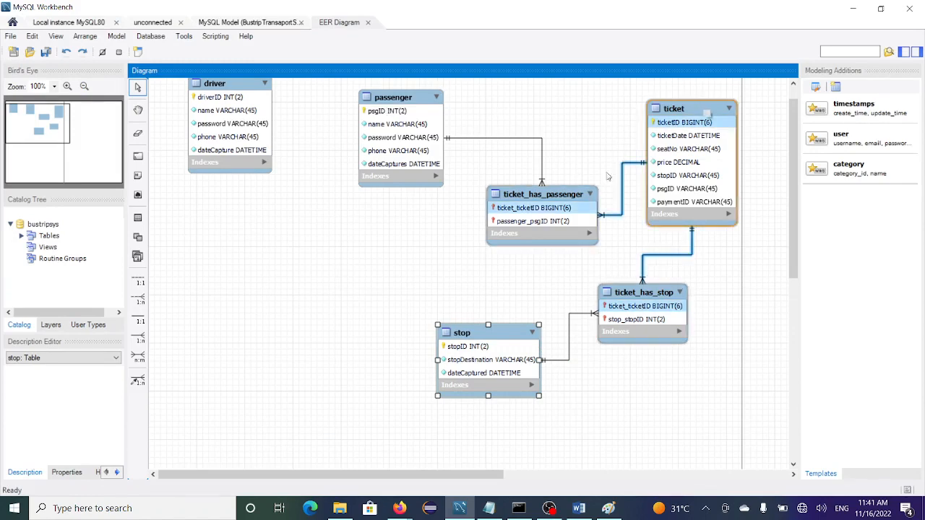
click(566, 205)
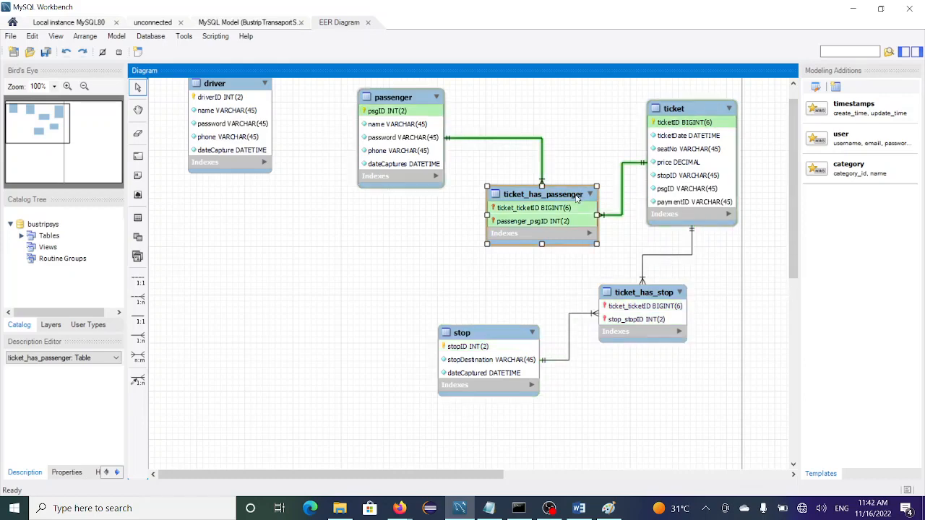
key(Delete)
Step: Try an n:m relationship from the ticket table to the passenger table, and delete the resulting associative table
click(384, 116)
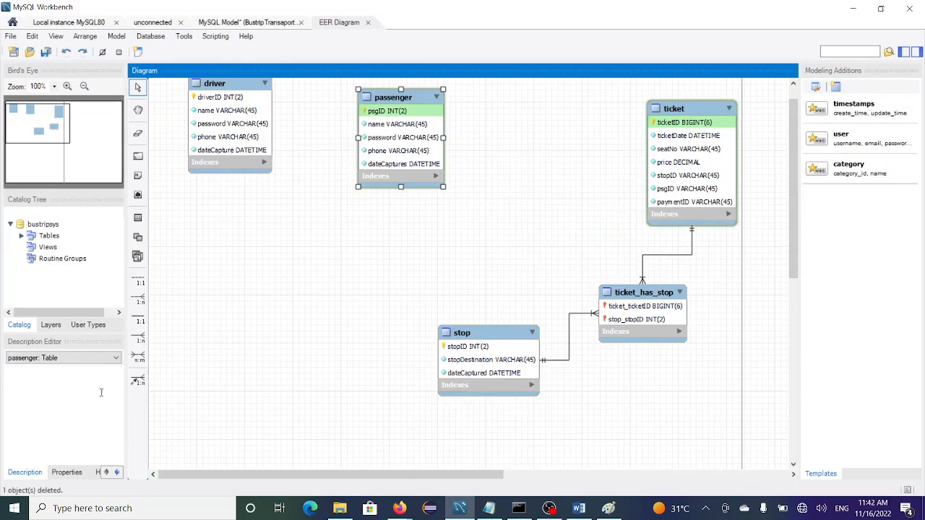
click(138, 357)
click(683, 168)
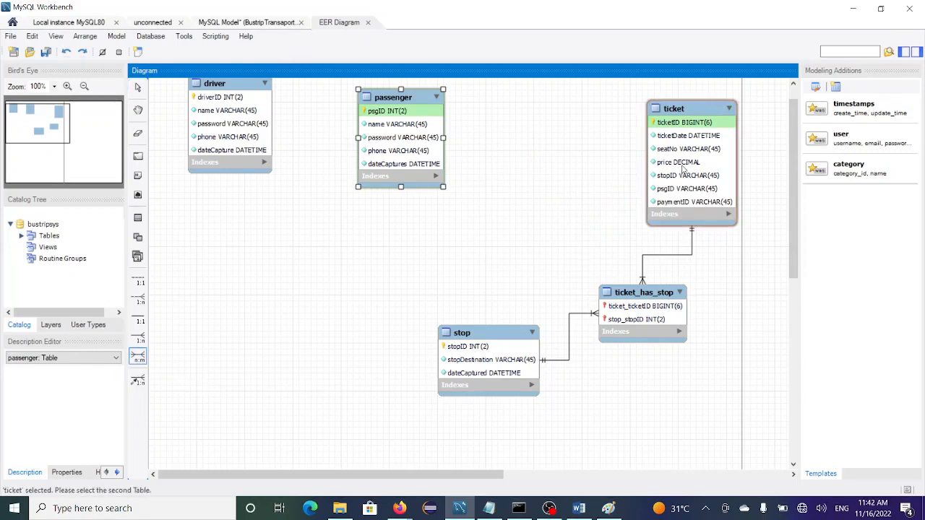
click(386, 148)
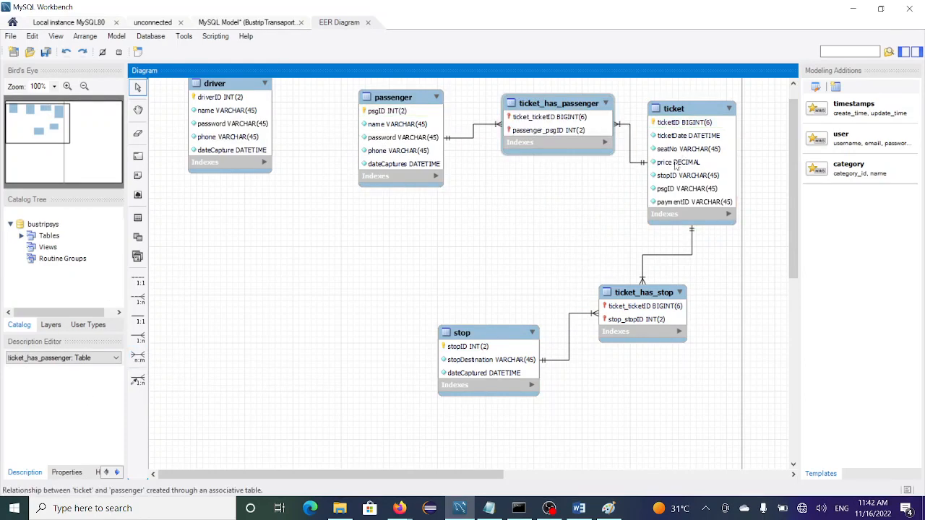
click(578, 122)
key(Delete)
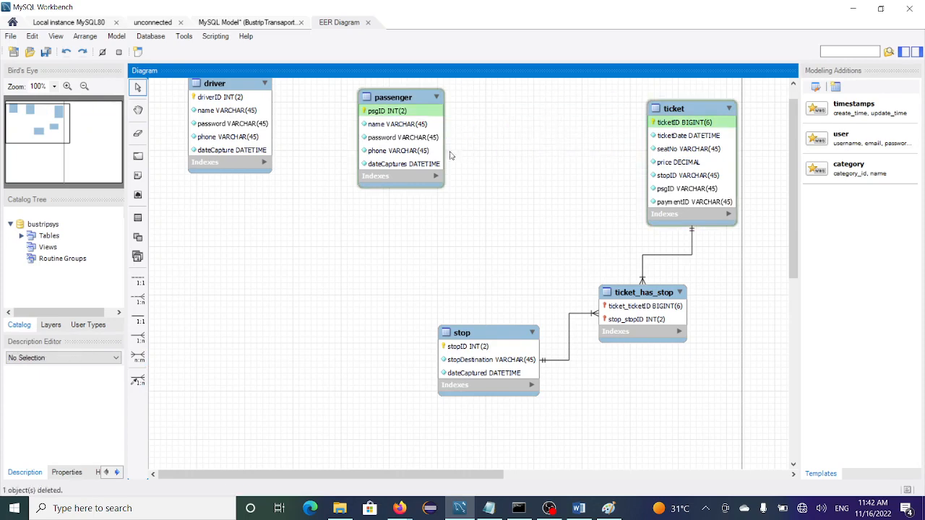
Step: Create an n:m relationship from the passenger table to the ticket table in the EER diagram
click(138, 357)
click(431, 120)
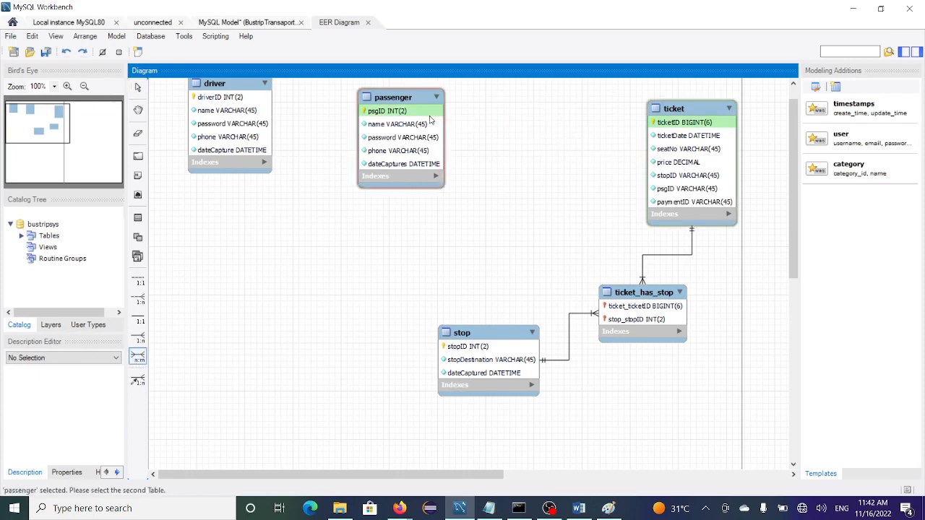
click(662, 122)
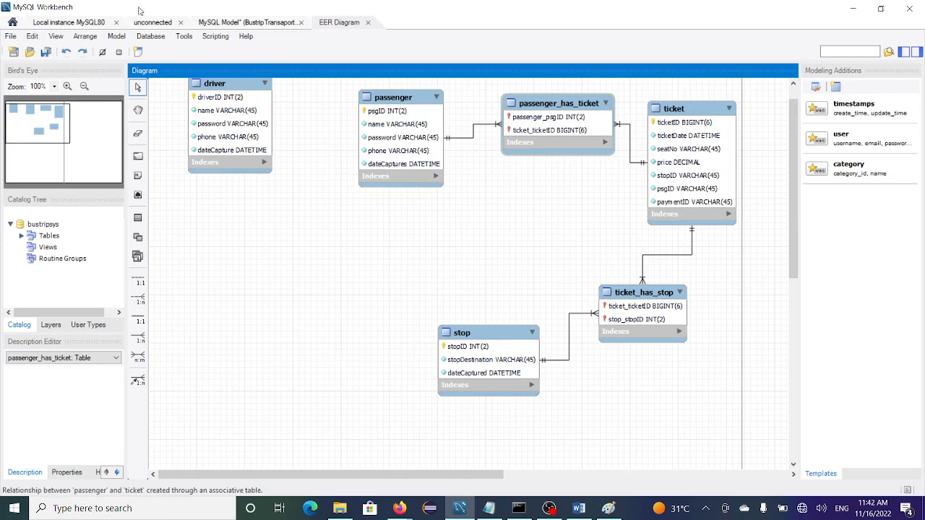
Step: Delete the select * from ticket_has_passenger statement from the end of the local instance's SQL script
click(43, 23)
click(164, 123)
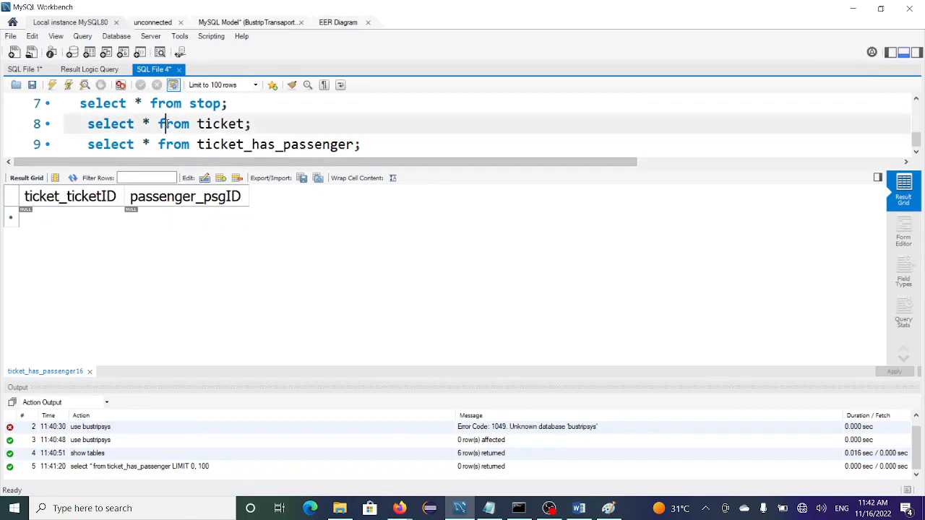
key(Down)
key(End)
key(BackSpace)
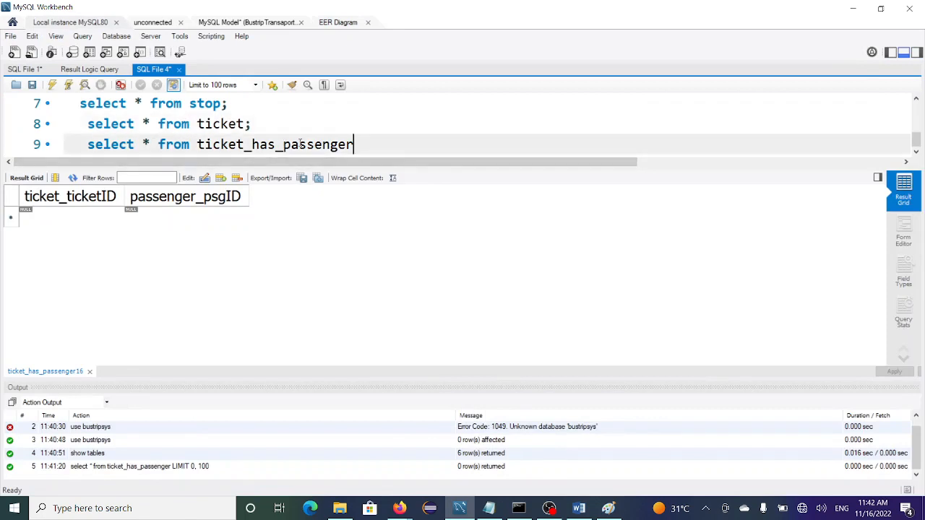
key(BackSpace)
key(BackSpace)
key(BackSpace)
key(BackSpace)
key(BackSpace)
key(BackSpace)
key(BackSpace)
key(BackSpace)
key(BackSpace)
key(BackSpace)
key(BackSpace)
key(BackSpace)
key(BackSpace)
key(BackSpace)
key(BackSpace)
key(BackSpace)
key(BackSpace)
key(BackSpace)
key(BackSpace)
key(BackSpace)
key(BackSpace)
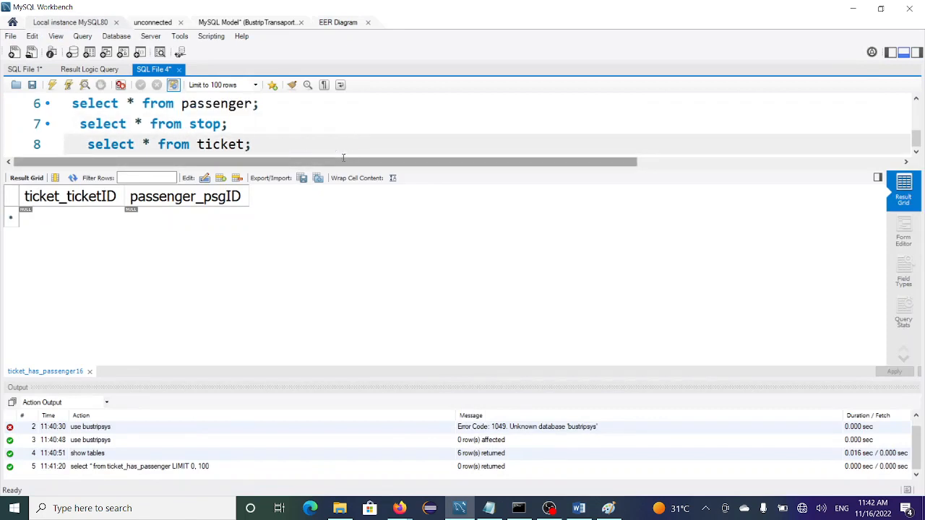
Step: Bring back the drop database bustripsys statement without its semicolon, try to run it, and remove it from the script
scroll(343, 157, up, 1)
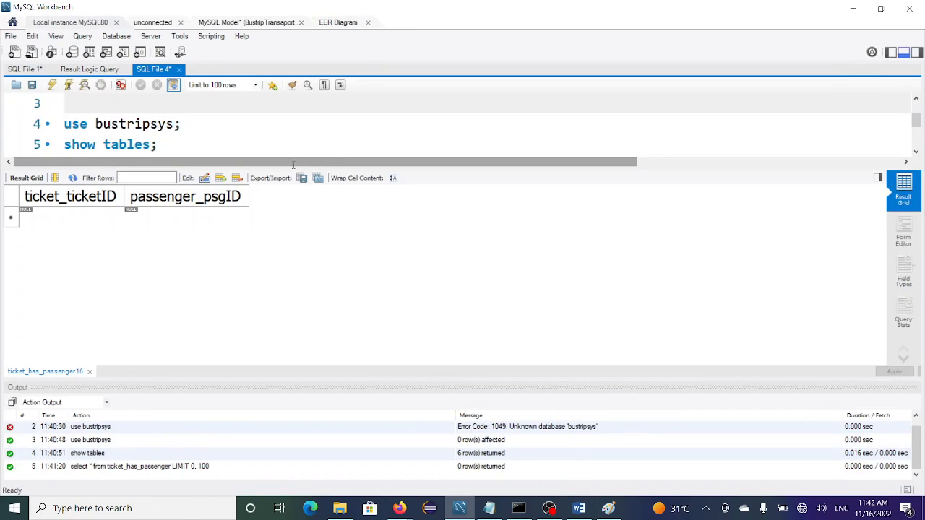
key(Up)
key(BackSpace)
click(228, 104)
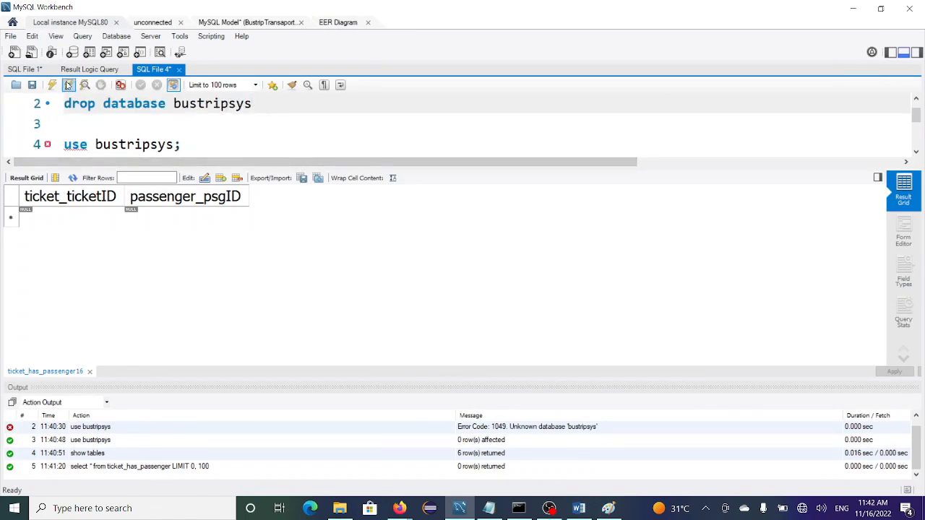
click(68, 85)
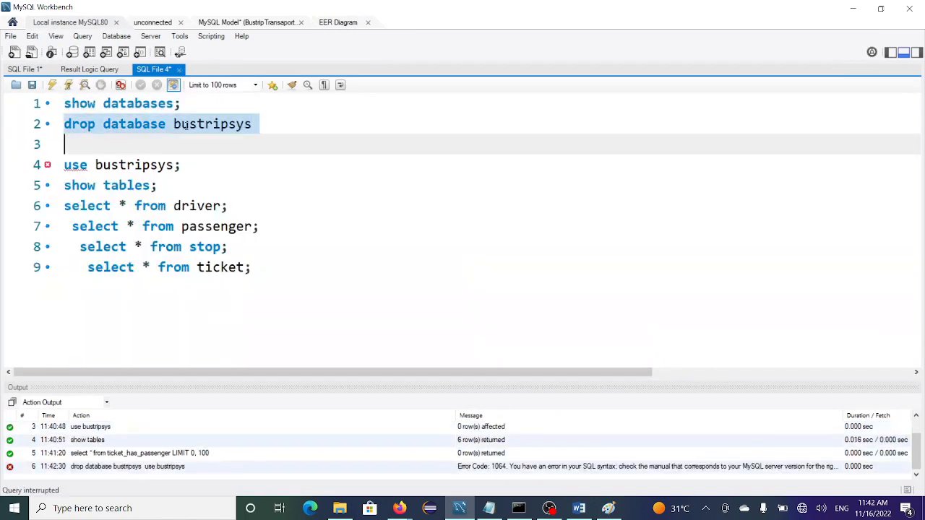
key(BackSpace)
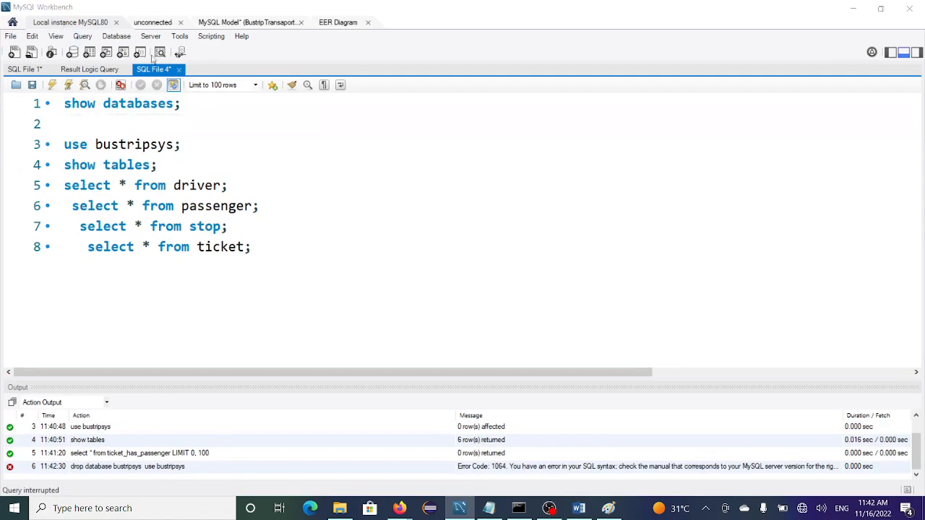
Step: Cancel saving the SQL script and save the EER model in its existing file instead
key(ctrl+s)
click(416, 280)
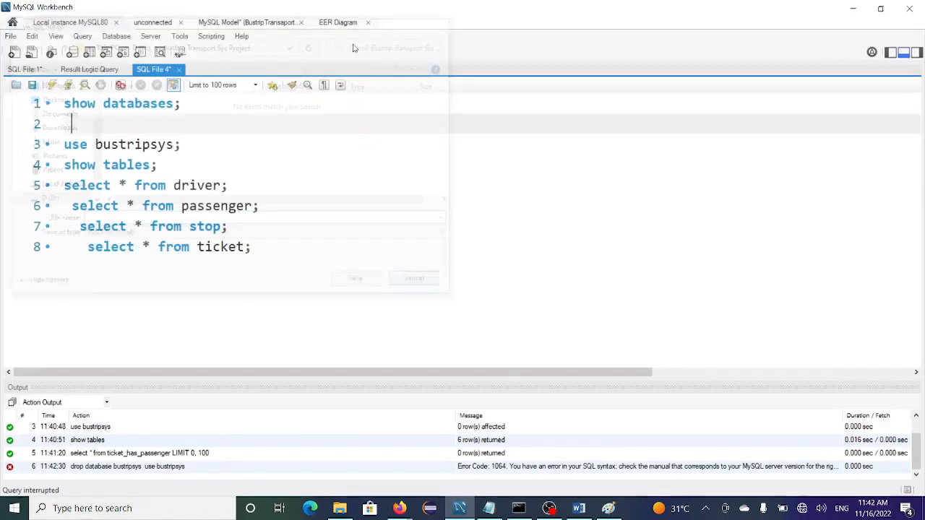
click(340, 22)
key(ctrl+s)
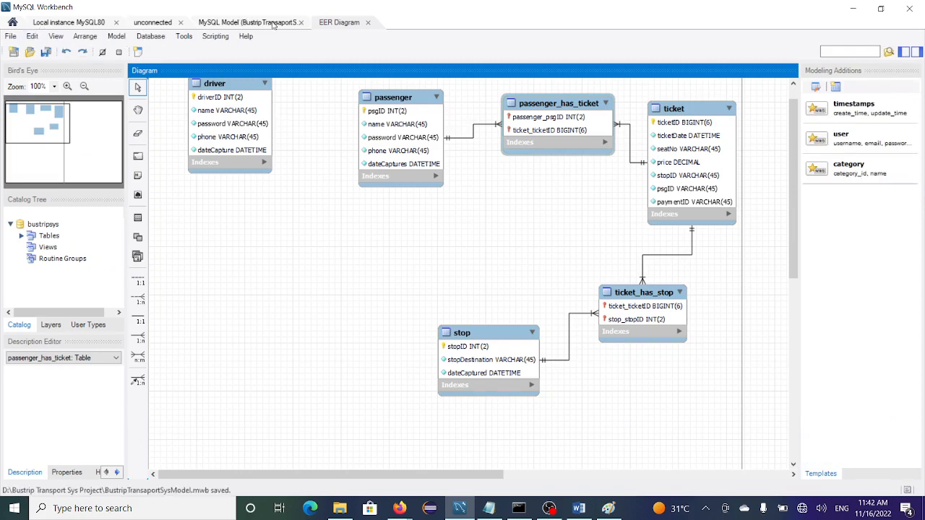
click(150, 36)
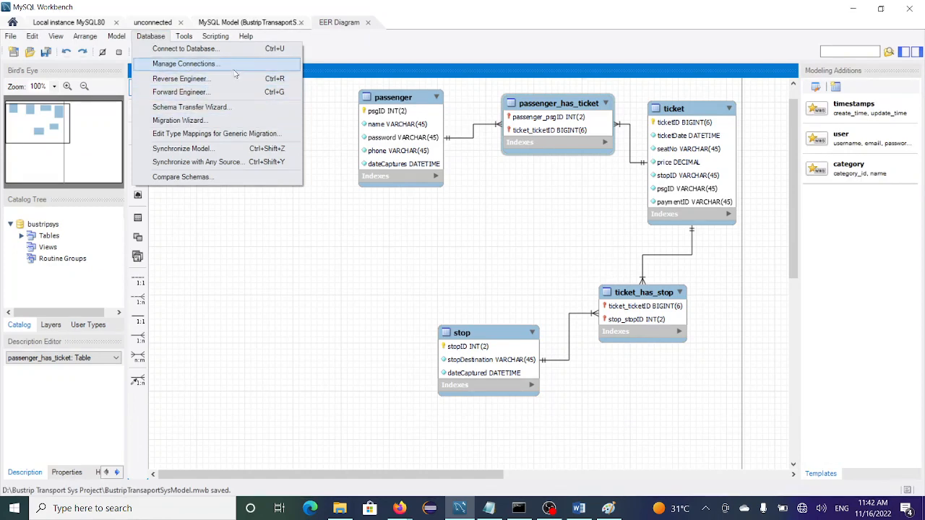
click(332, 20)
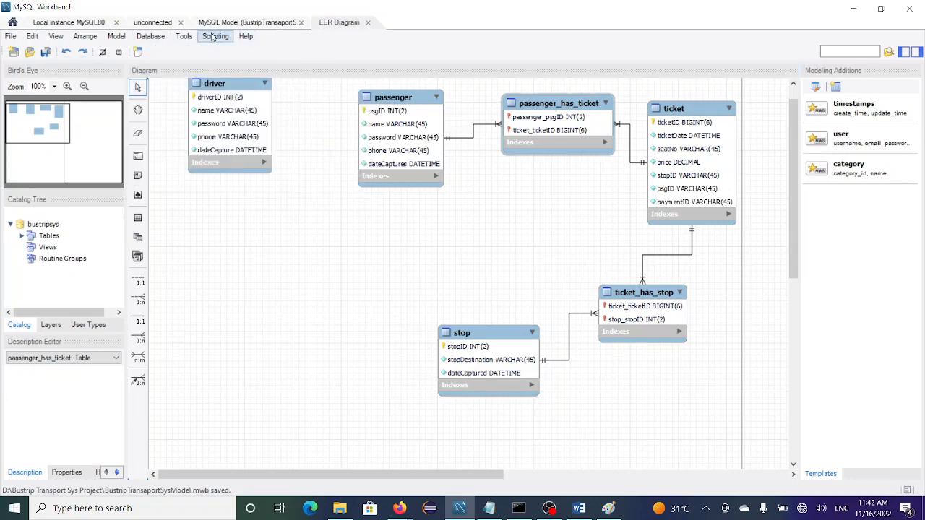
Step: Forward engineer the updated bustripsys EER model to the database through the Java_SE_Connection stored connection, keeping the default options
click(151, 36)
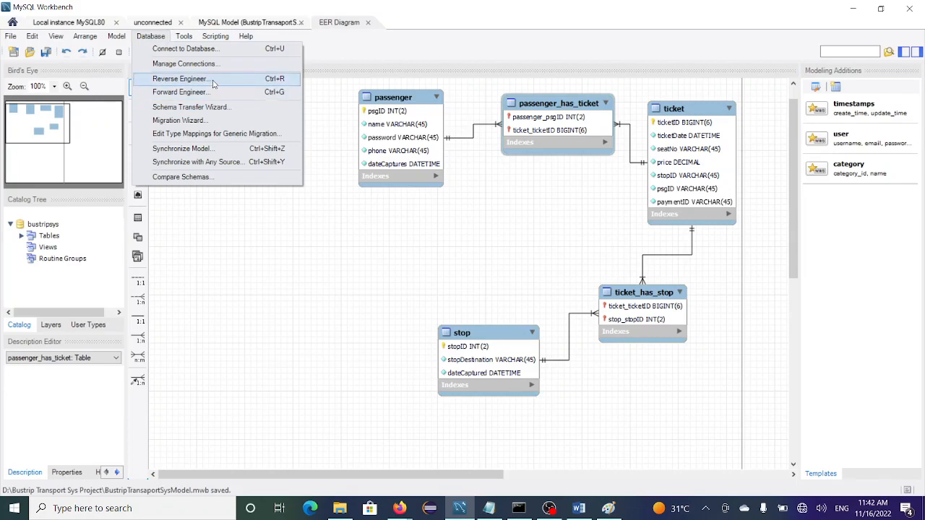
click(209, 93)
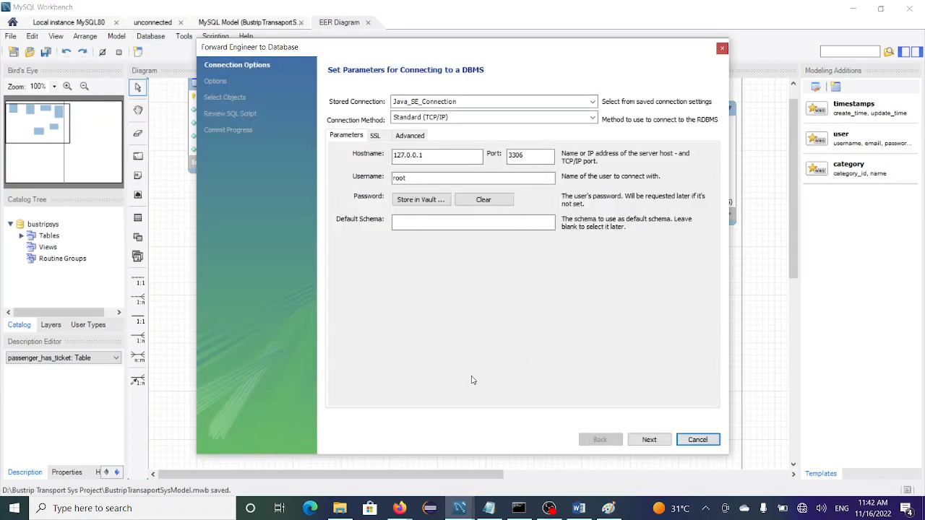
click(648, 440)
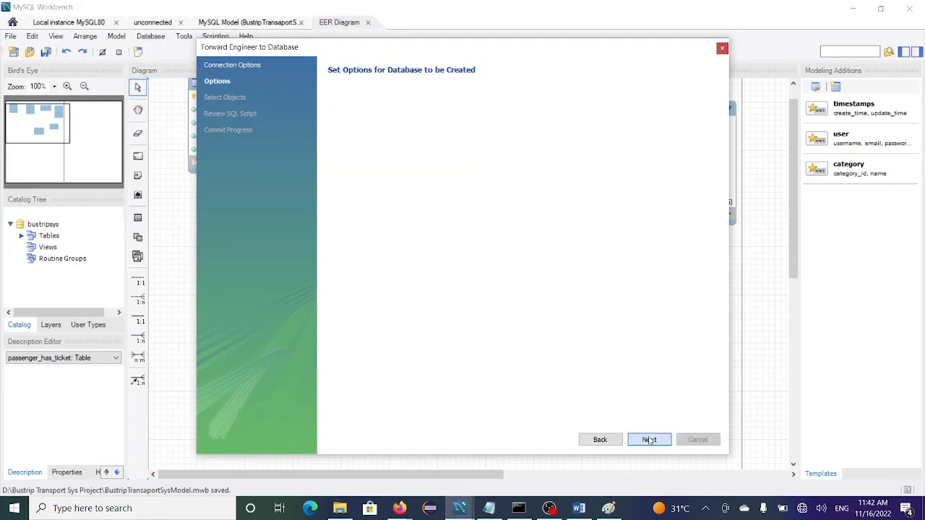
click(648, 440)
click(648, 440)
click(649, 440)
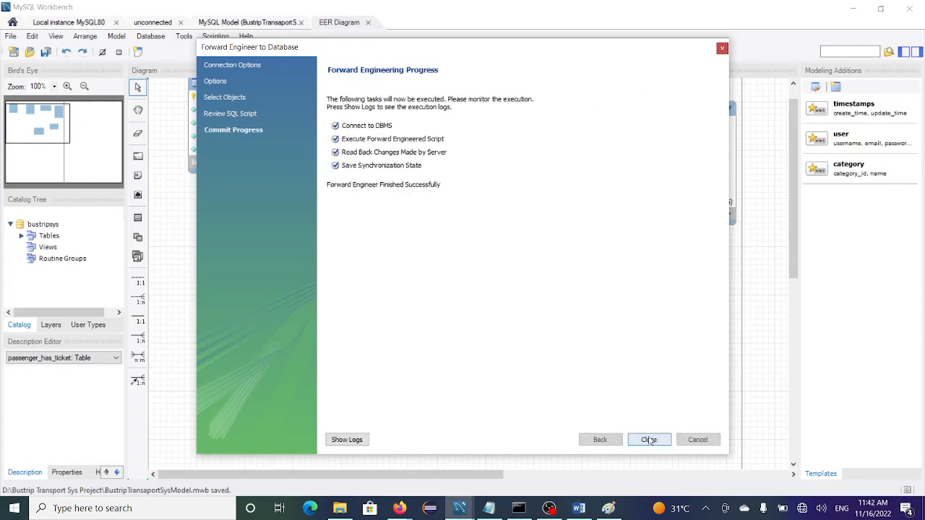
click(649, 440)
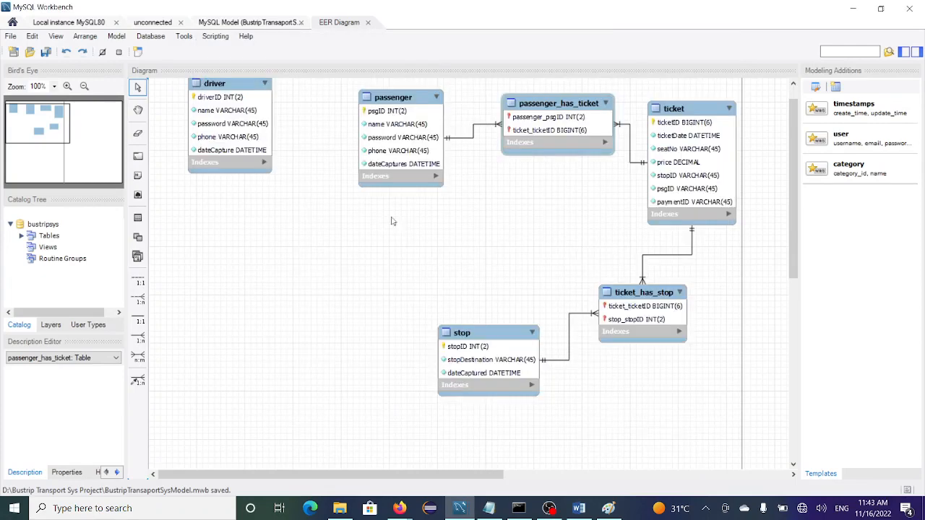
Step: In the local instance's SQL script, run the use bustripsys and show tables statements to check the database's tables
click(58, 27)
click(135, 186)
click(135, 145)
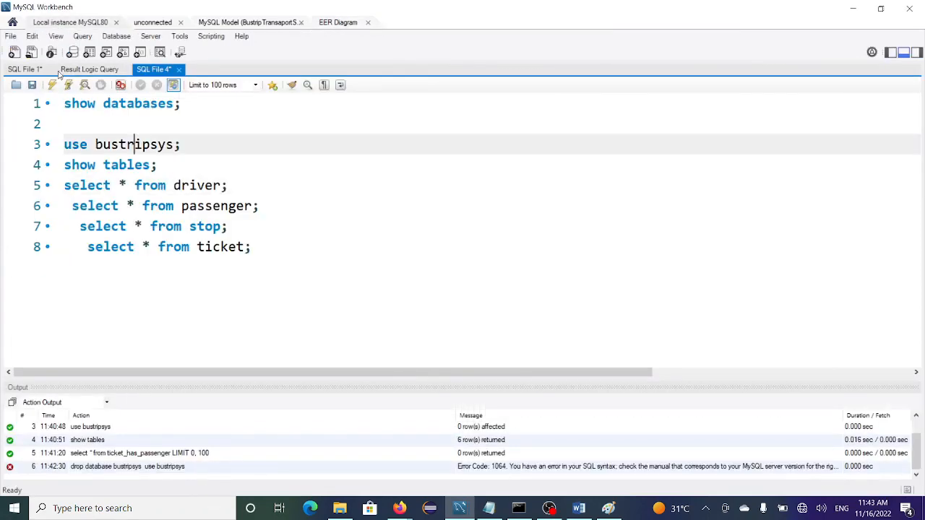
click(67, 85)
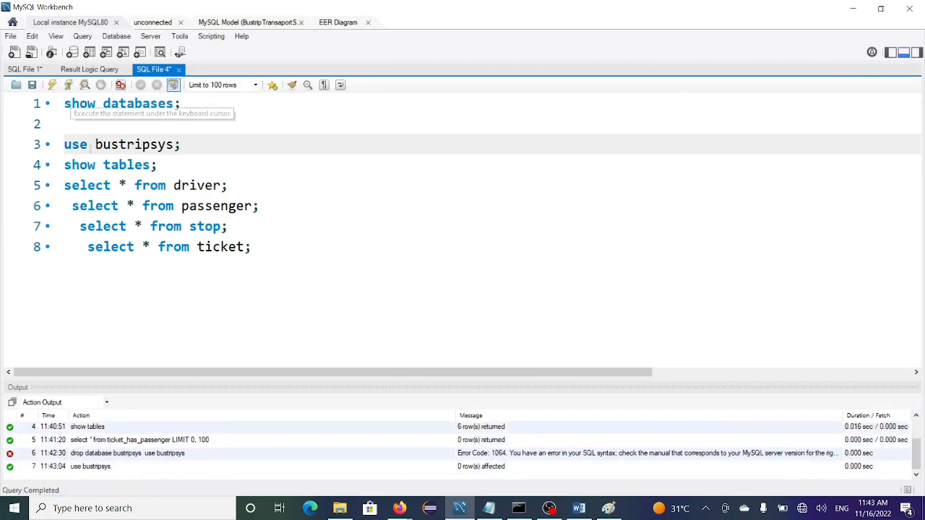
click(120, 168)
click(68, 84)
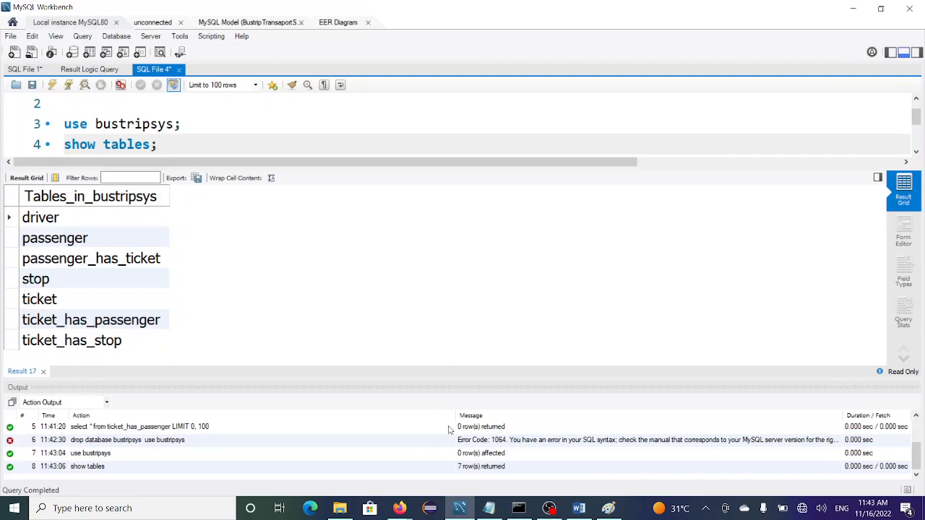
Step: Switch to 037225.pdf in Firefox and examine the attribute tables for the Payment and Trip entities
mouse_move(550, 510)
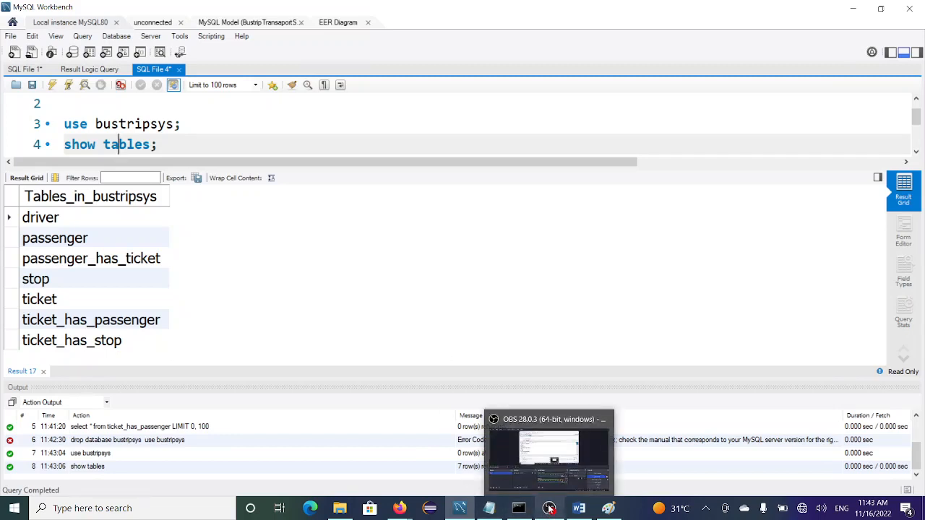
mouse_move(402, 505)
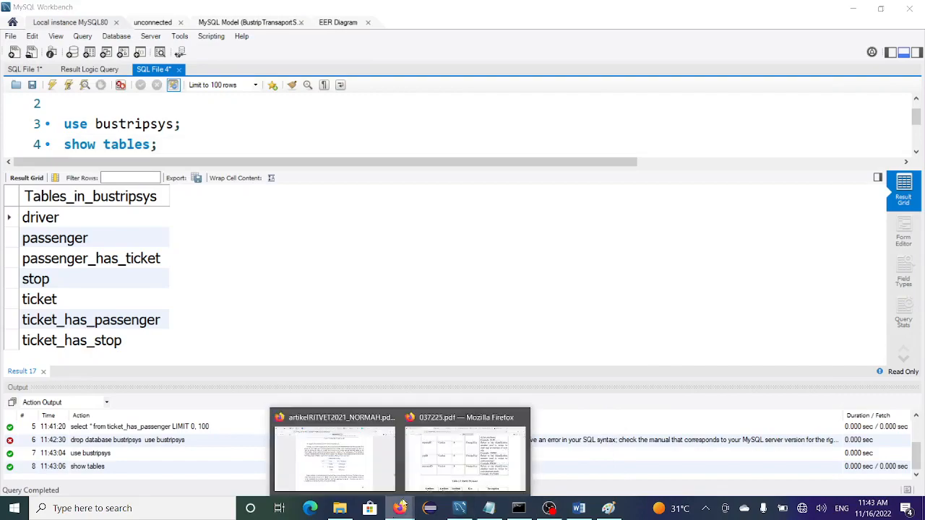
click(432, 450)
scroll(443, 382, down, 5)
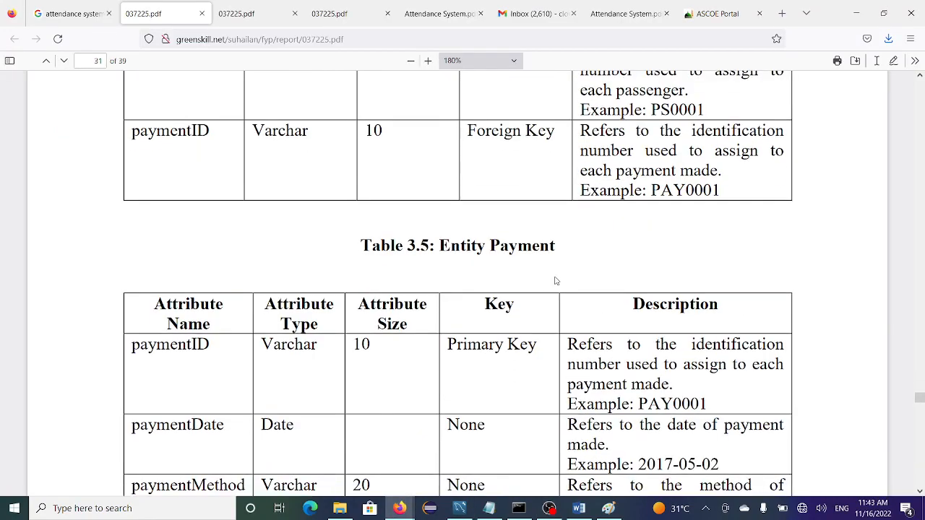
scroll(553, 285, down, 7)
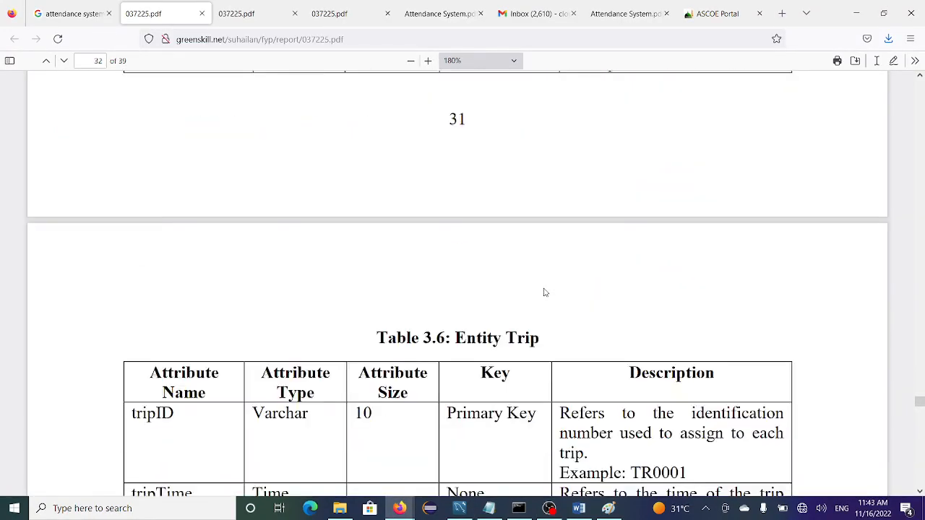
scroll(545, 291, down, 3)
scroll(544, 311, down, 12)
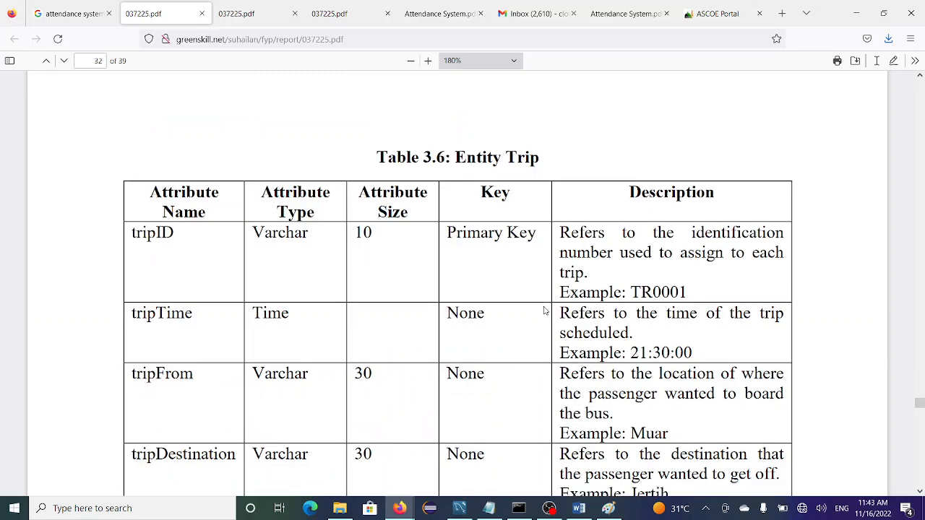